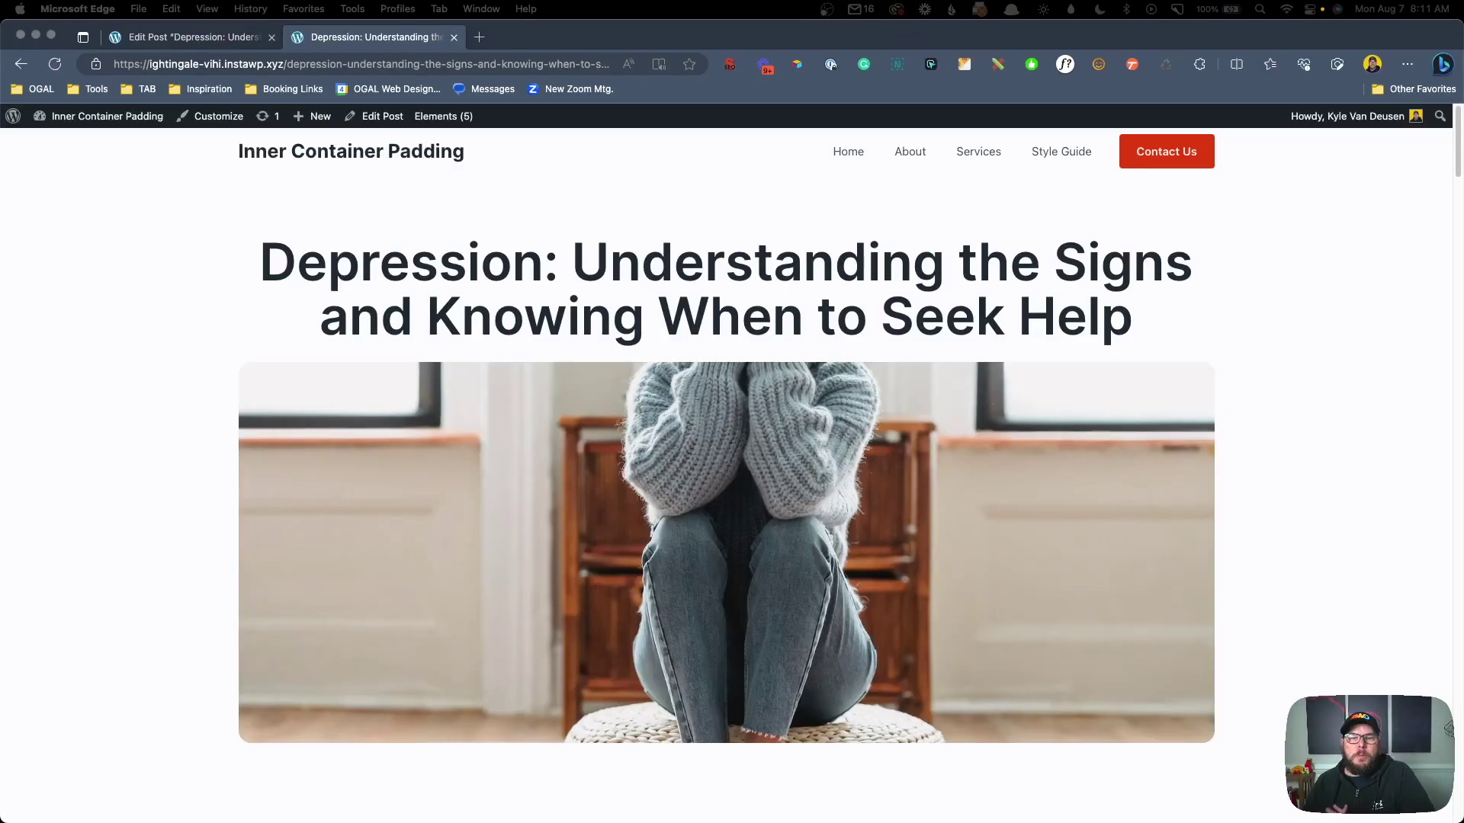
Step: Examine the published depression blog post from its title and featured image down to the footer
{"action": "left_click", "coordinate": [419, 302]}
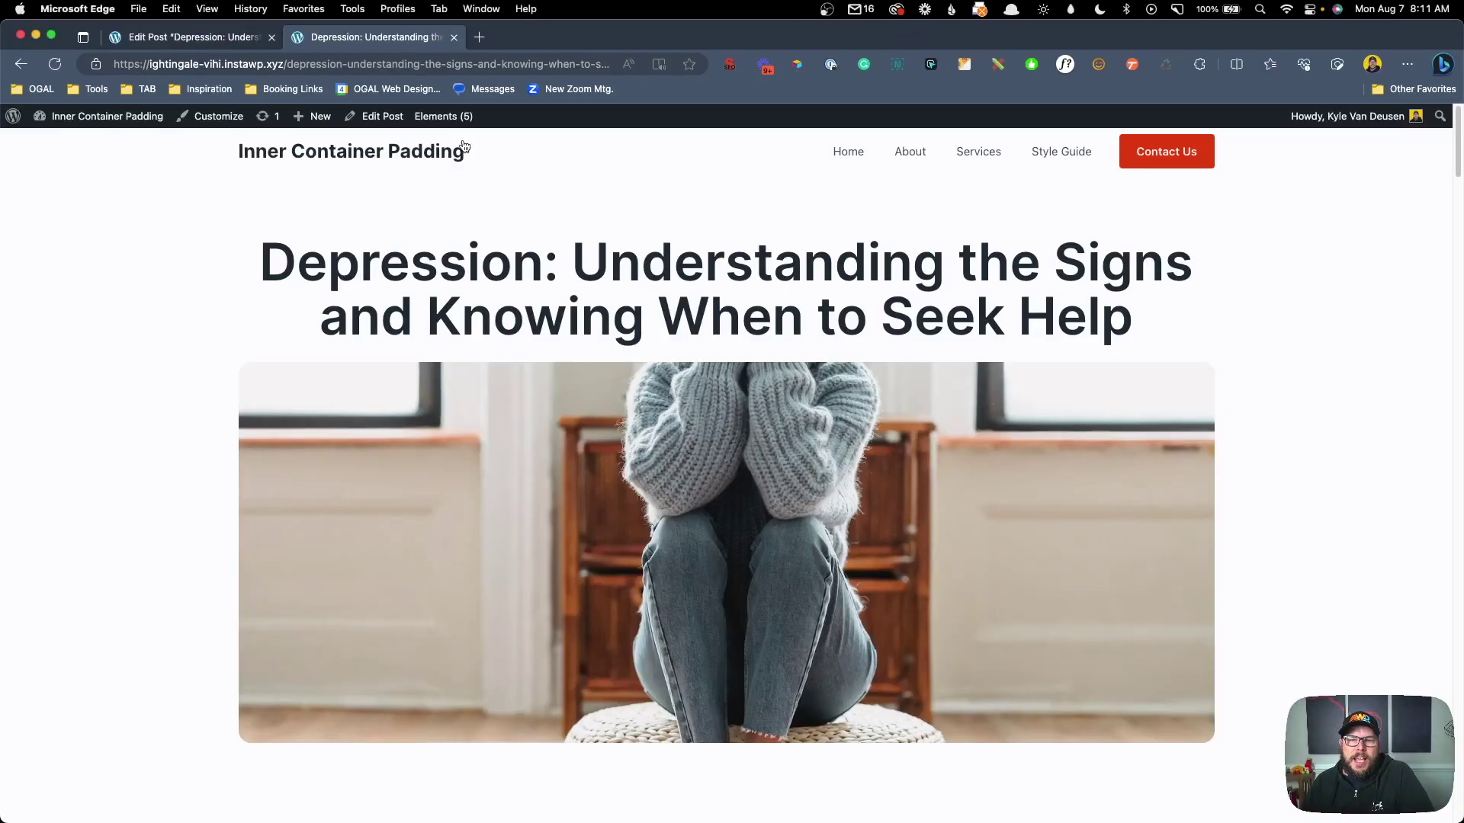
{"action": "mouse_move", "coordinate": [454, 118]}
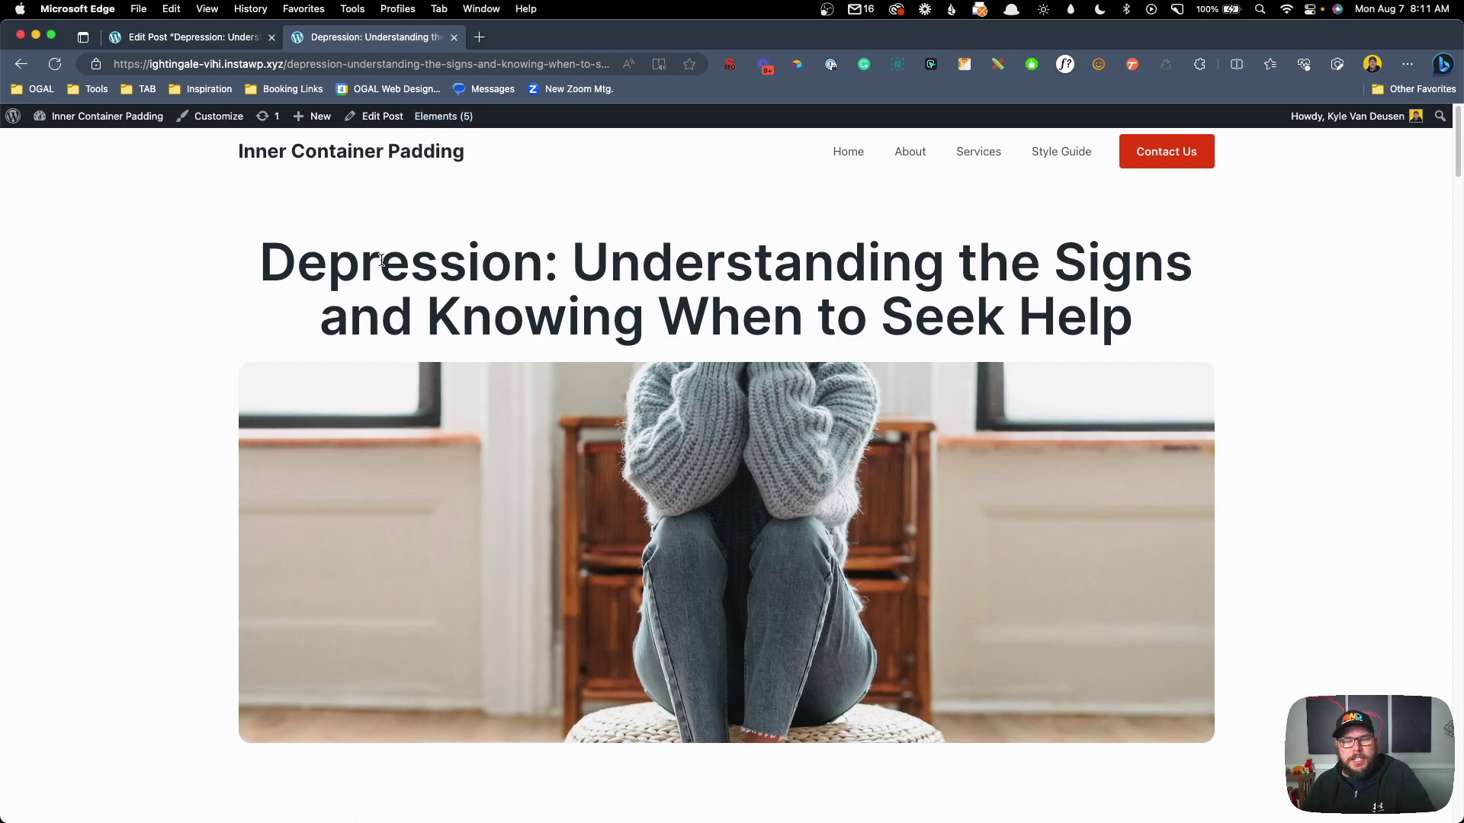
{"action": "left_click_drag", "start_coordinate": [272, 262], "coordinate": [457, 316]}
{"action": "left_click", "coordinate": [473, 386]}
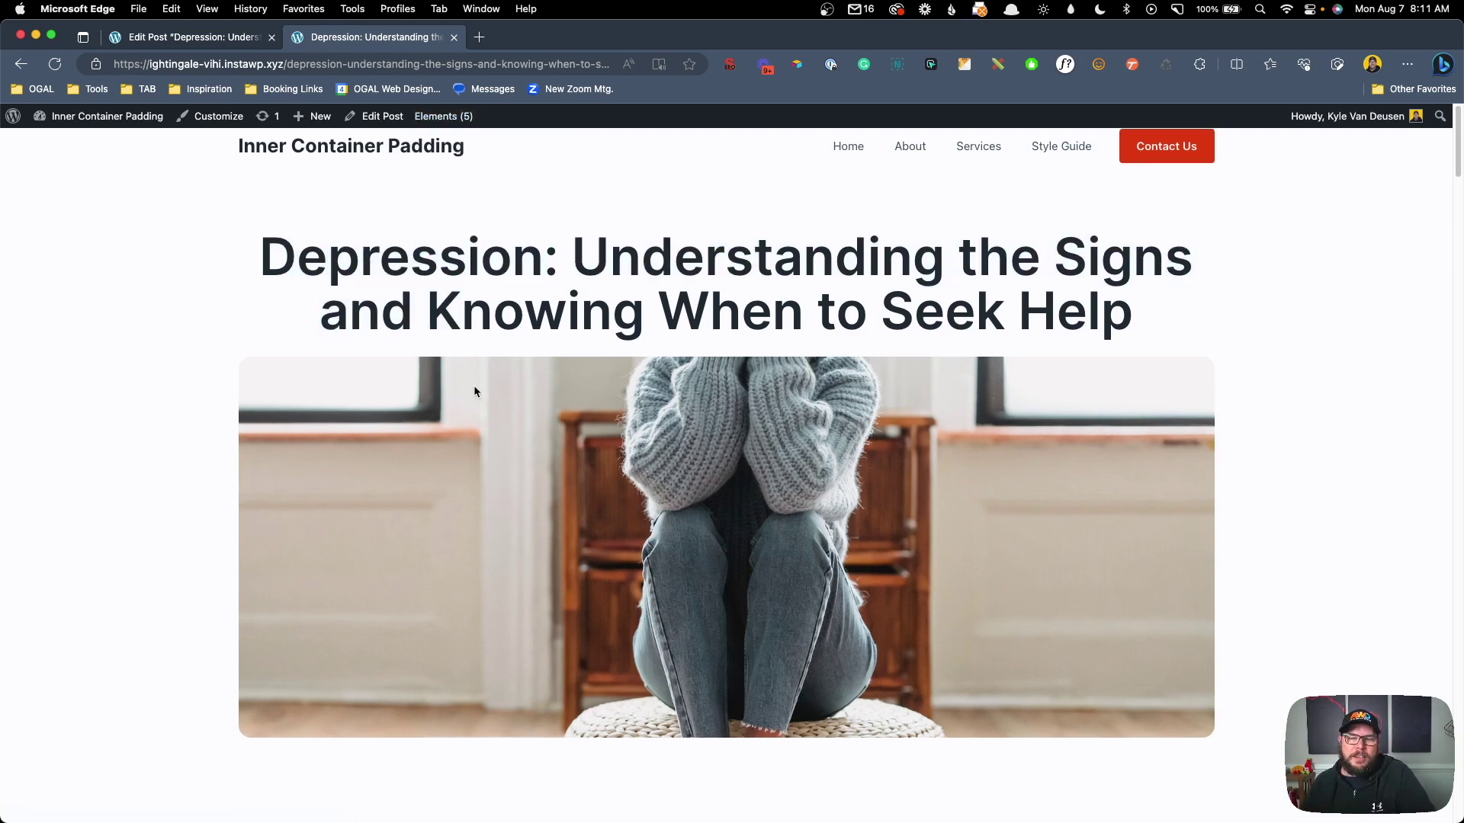
{"action": "scroll", "coordinate": [494, 415], "scroll_direction": "down", "scroll_amount": 5}
{"action": "scroll", "coordinate": [579, 396], "scroll_direction": "down", "scroll_amount": 15}
{"action": "scroll", "coordinate": [615, 500], "scroll_direction": "up", "scroll_amount": 15}
{"action": "scroll", "coordinate": [616, 496], "scroll_direction": "up", "scroll_amount": 5}
{"action": "scroll", "coordinate": [616, 496], "scroll_direction": "down", "scroll_amount": 20}
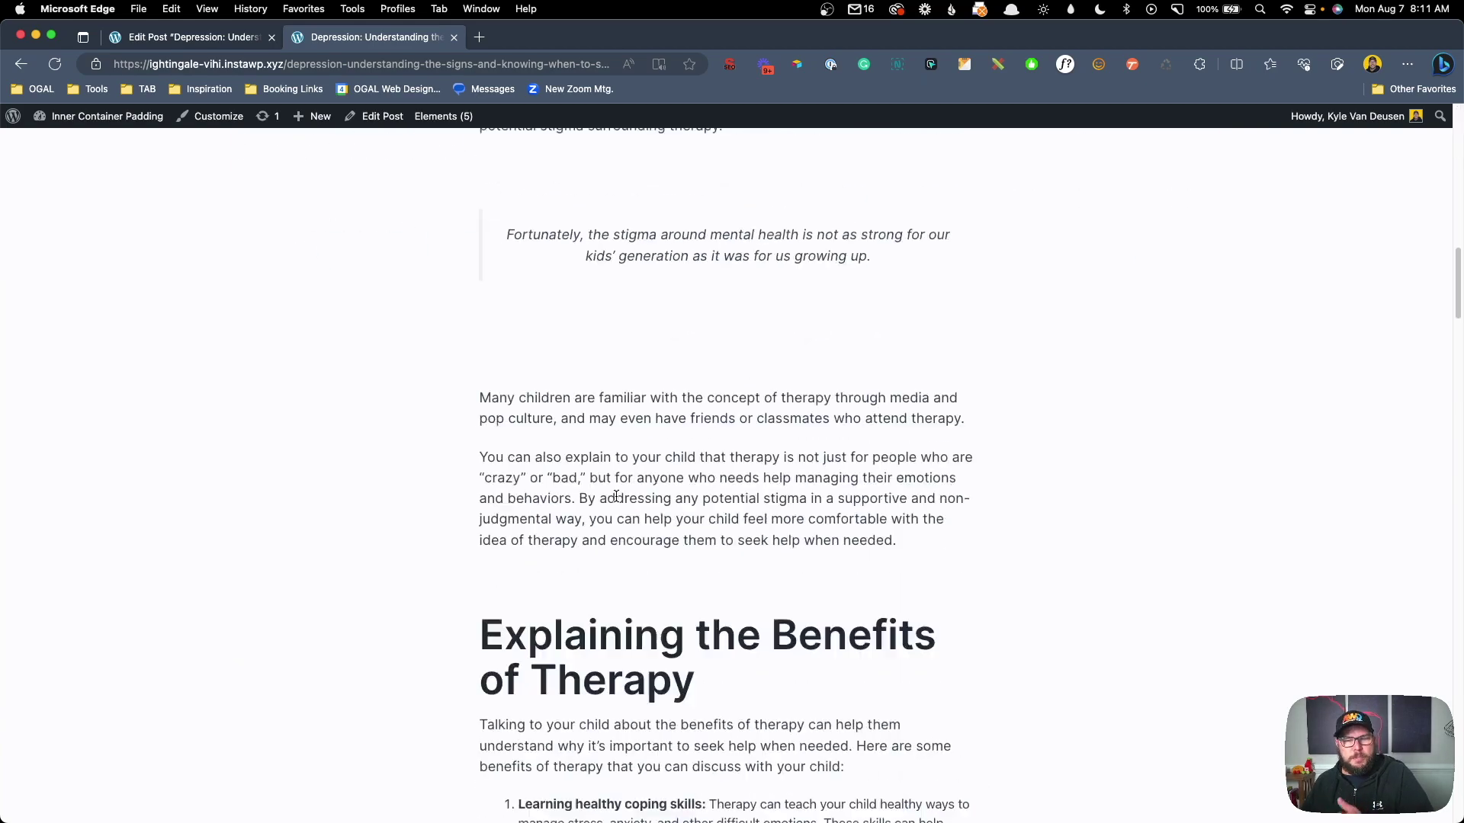
{"action": "scroll", "coordinate": [616, 497], "scroll_direction": "down", "scroll_amount": 20}
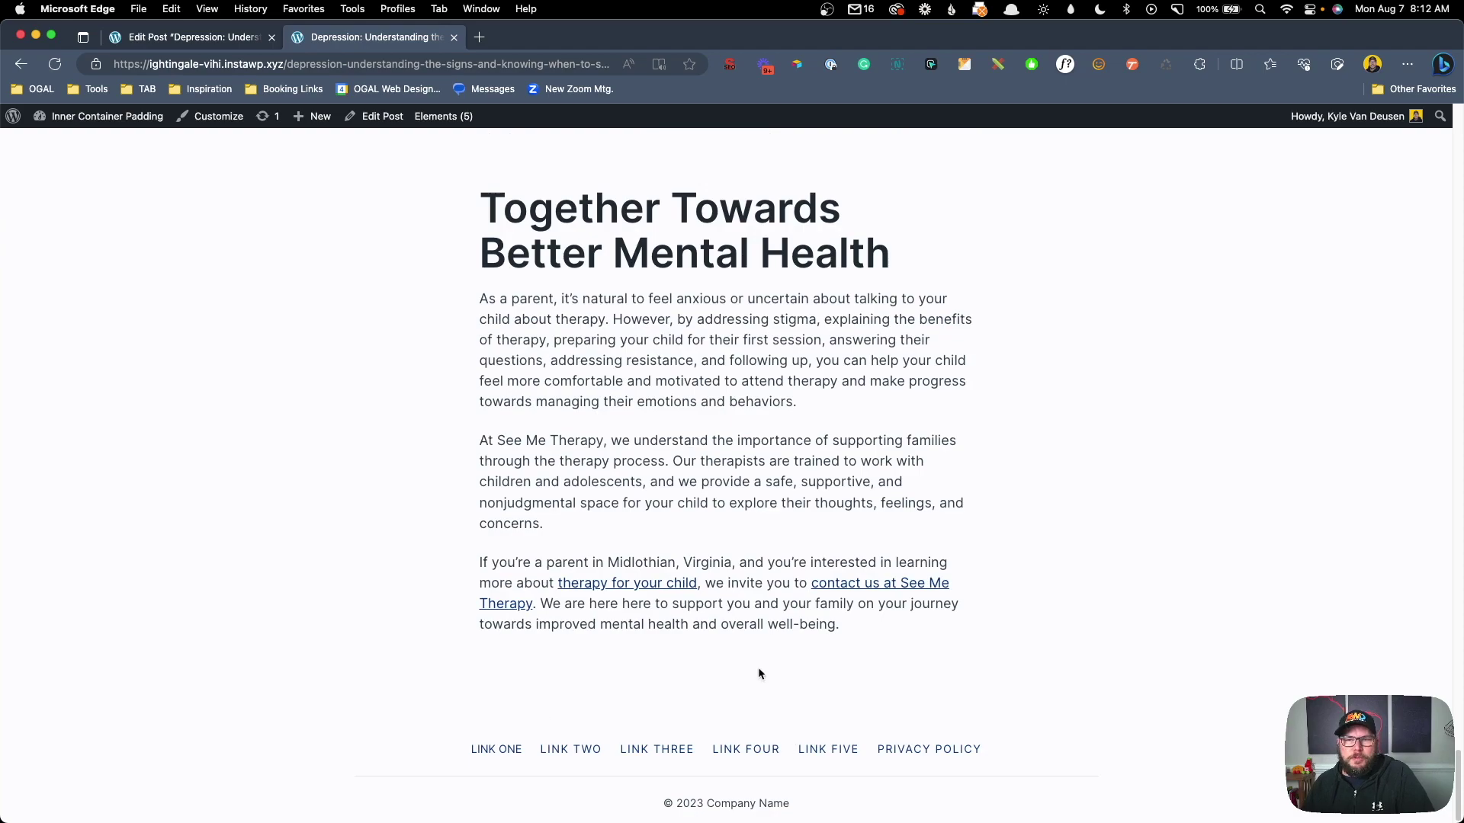
{"action": "scroll", "coordinate": [744, 577], "scroll_direction": "up", "scroll_amount": 20}
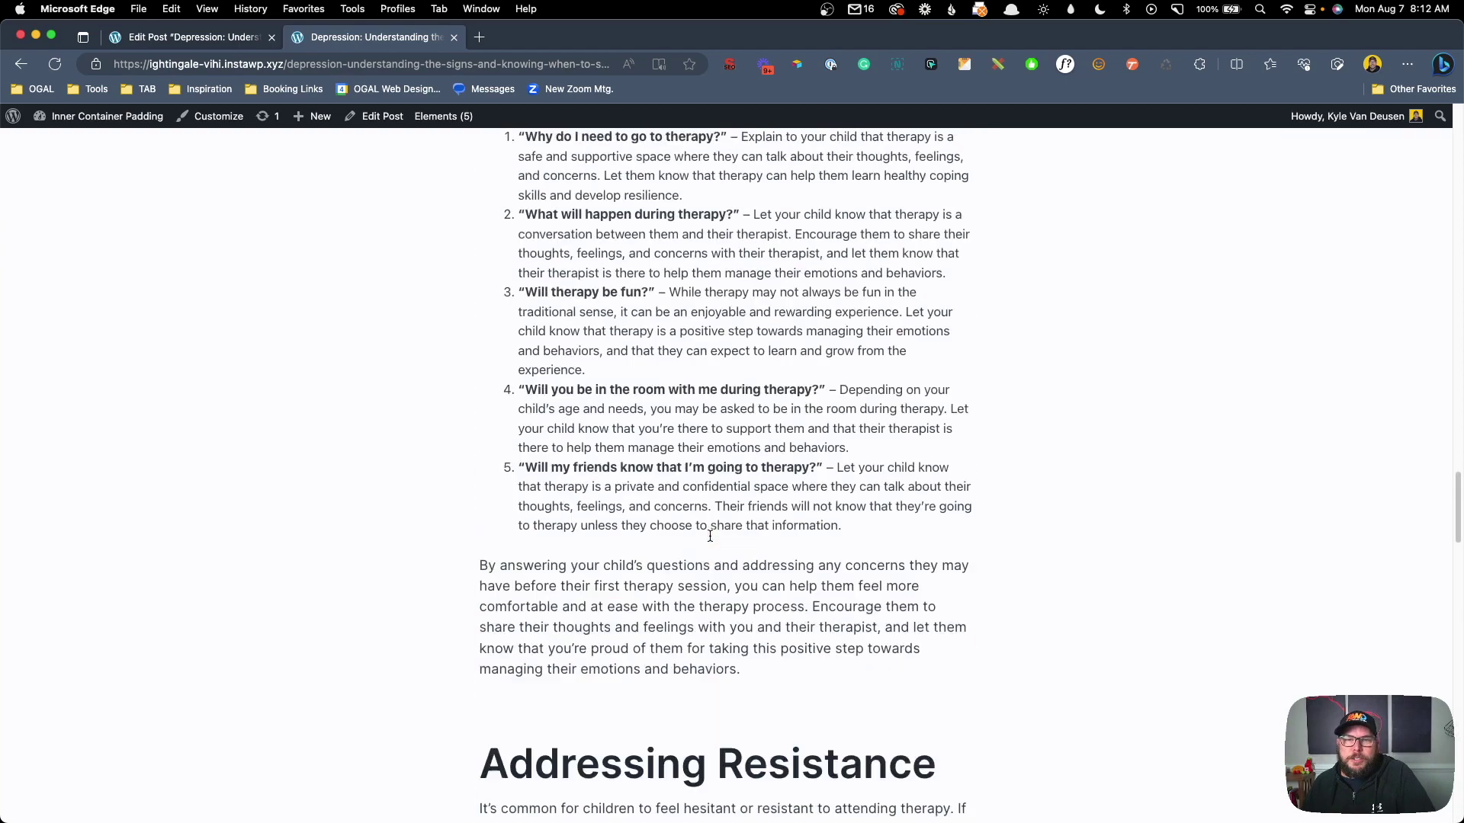
{"action": "scroll", "coordinate": [710, 539], "scroll_direction": "up", "scroll_amount": 8}
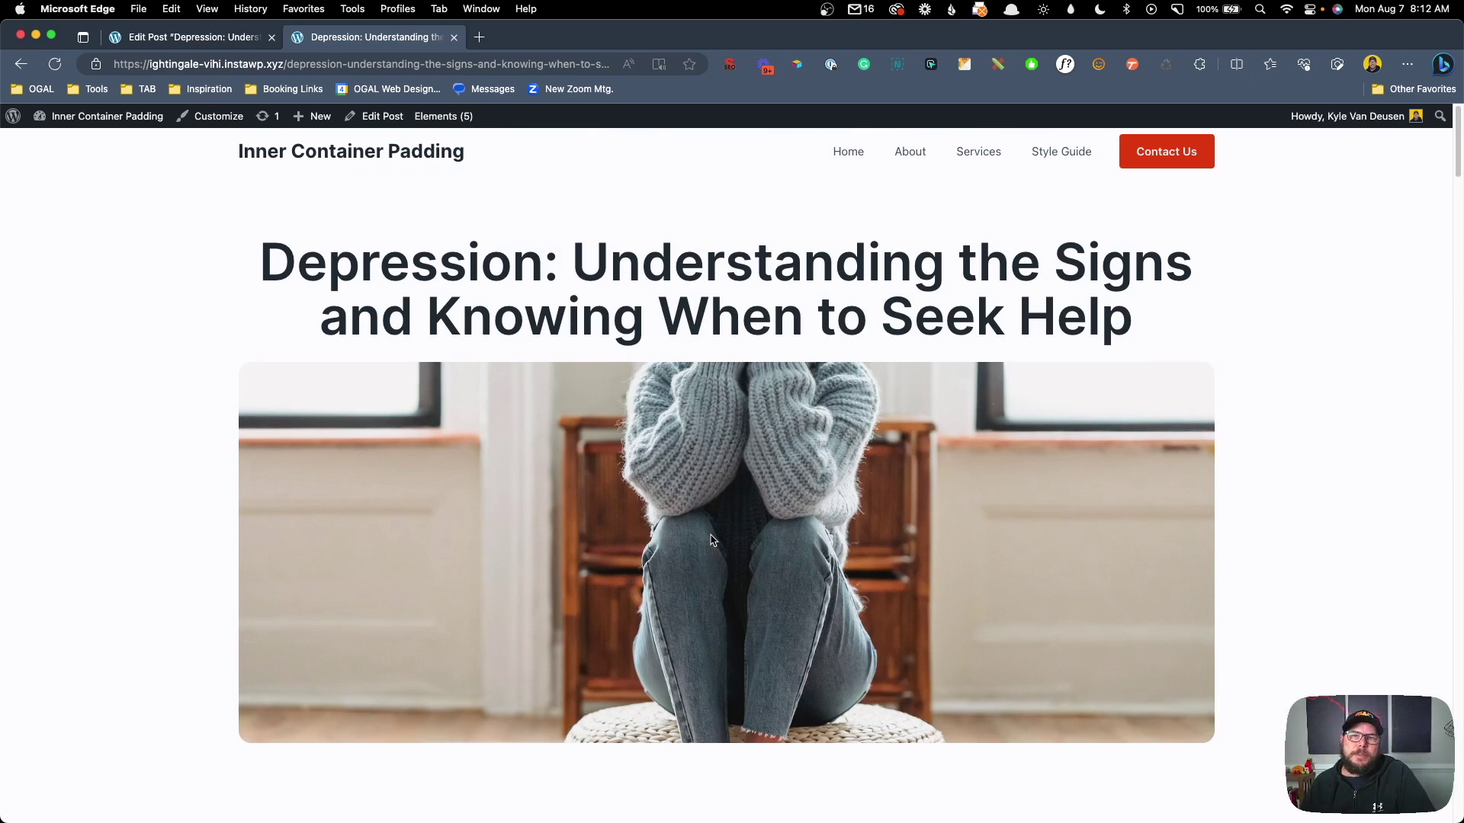
{"action": "scroll", "coordinate": [711, 539], "scroll_direction": "down", "scroll_amount": 5}
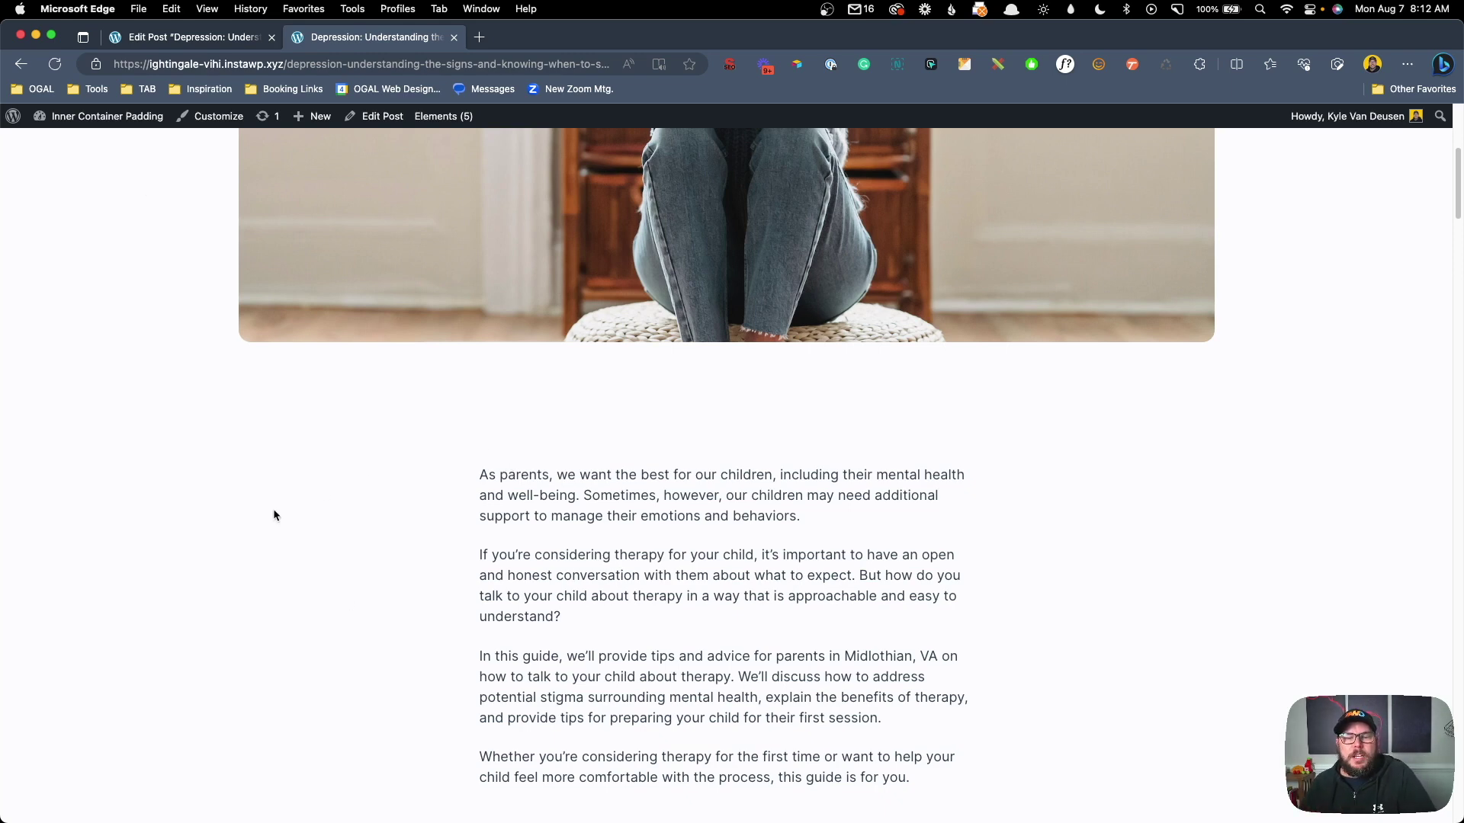
Step: Create a new code snippet in the site's admin area titled "Before & After Dynamic Content Hook"
{"action": "mouse_move", "coordinate": [114, 119]}
{"action": "left_click", "coordinate": [115, 145]}
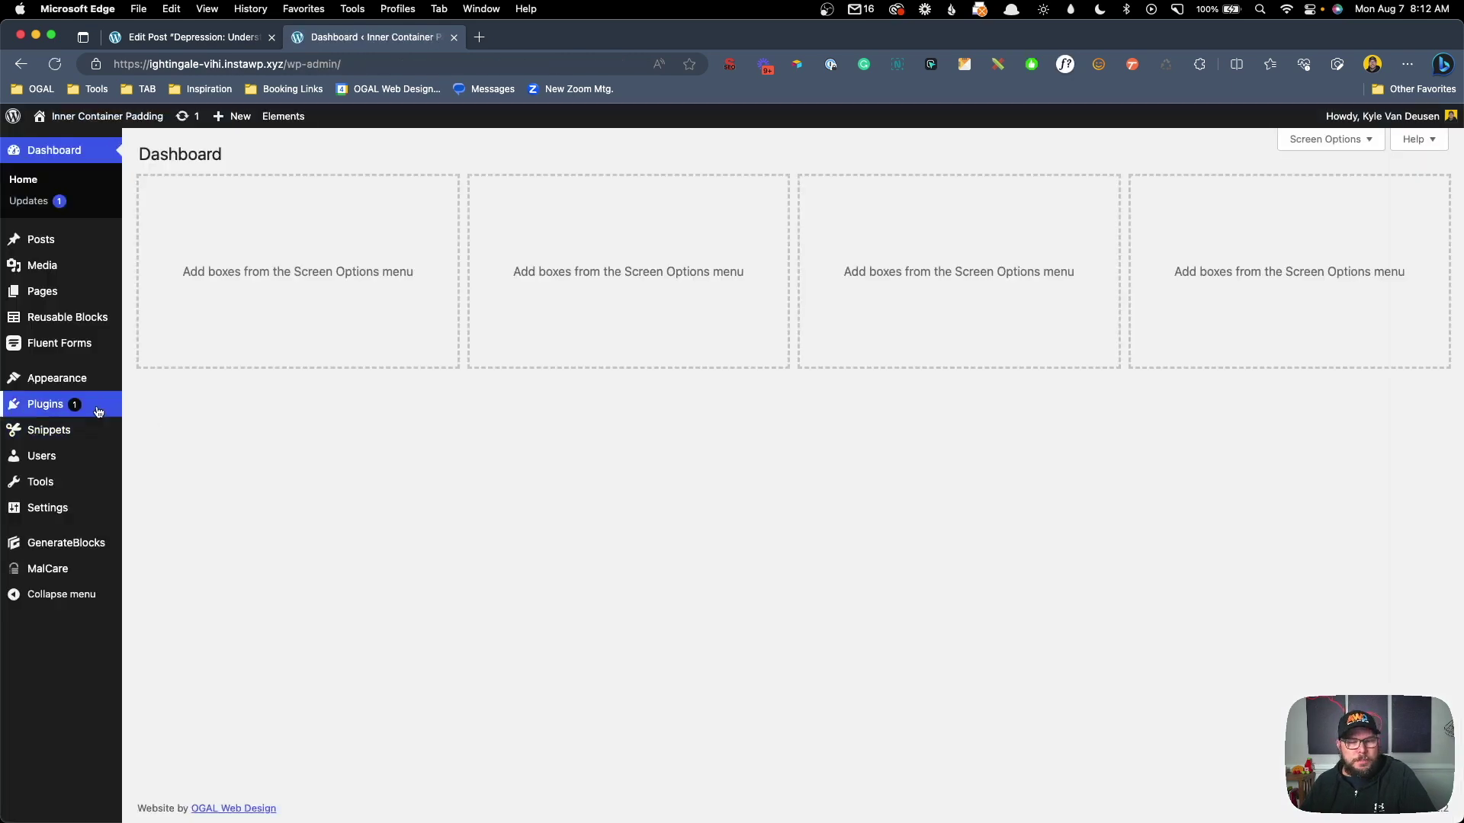
{"action": "mouse_move", "coordinate": [105, 435]}
{"action": "left_click", "coordinate": [162, 432]}
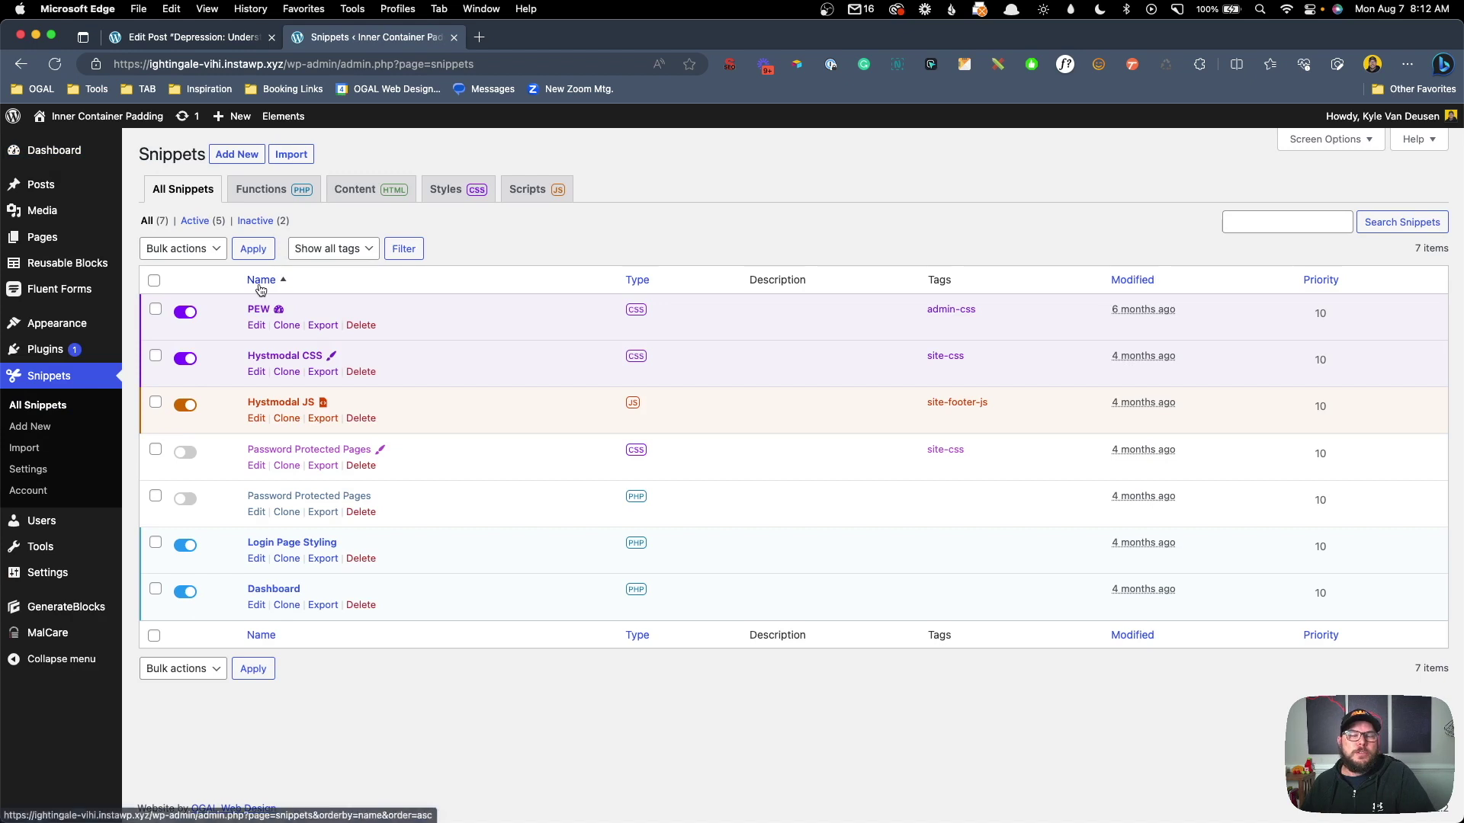
{"action": "left_click", "coordinate": [254, 156]}
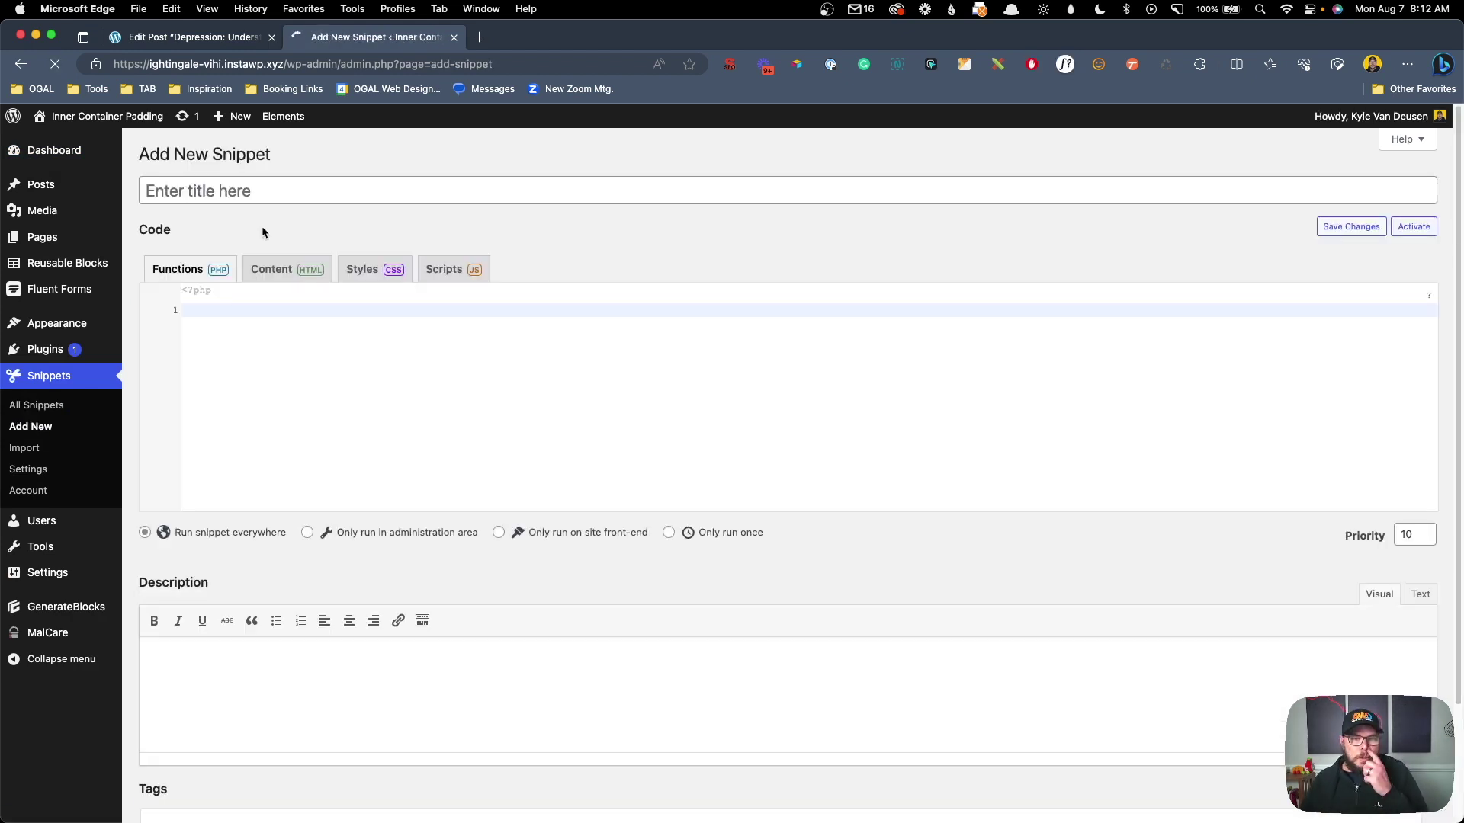
{"action": "left_click", "coordinate": [268, 180]}
{"action": "type", "text": "Before & After D"}
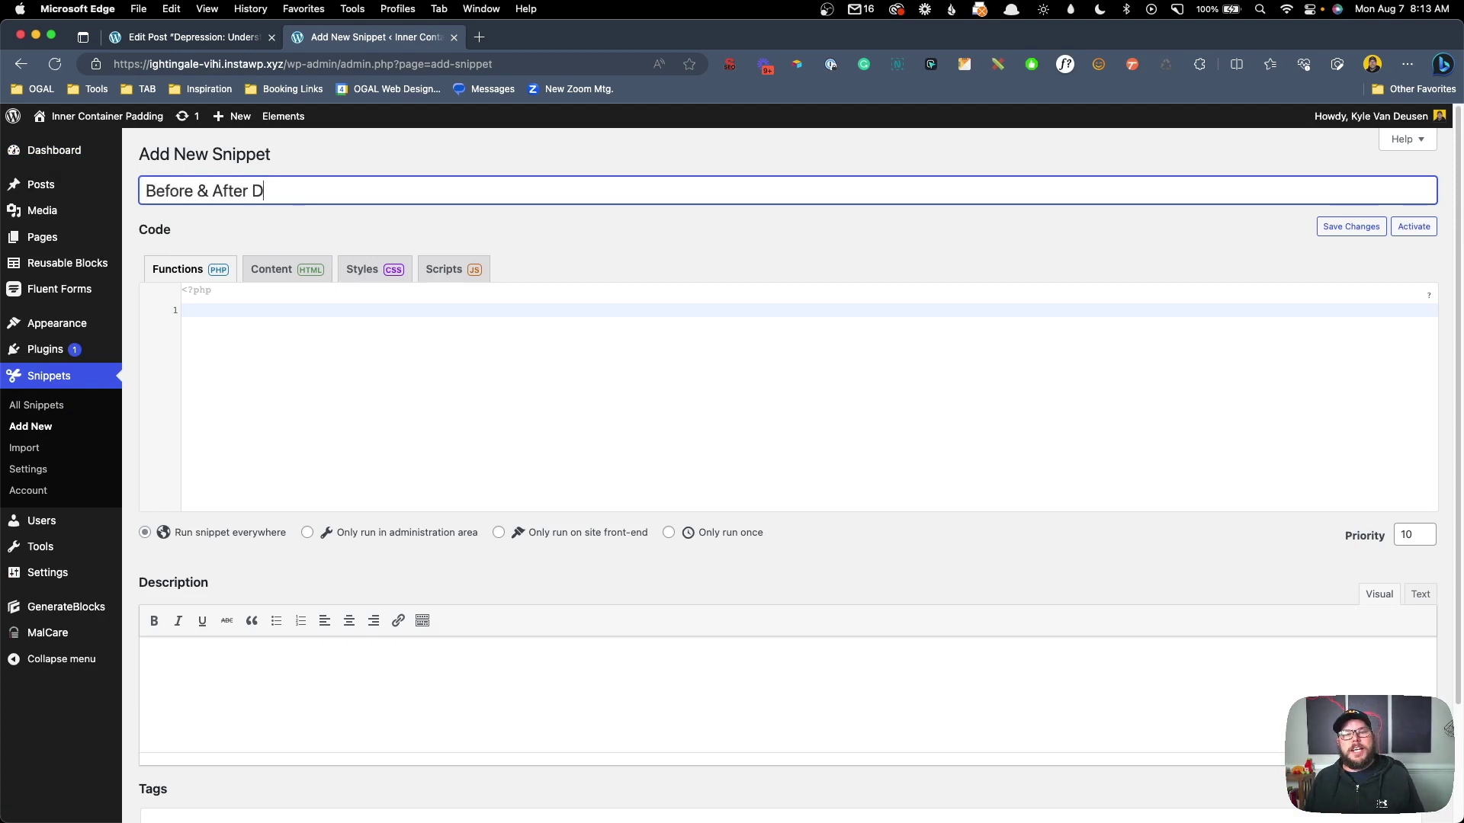
{"action": "type", "text": "ynamic Content Hook"}
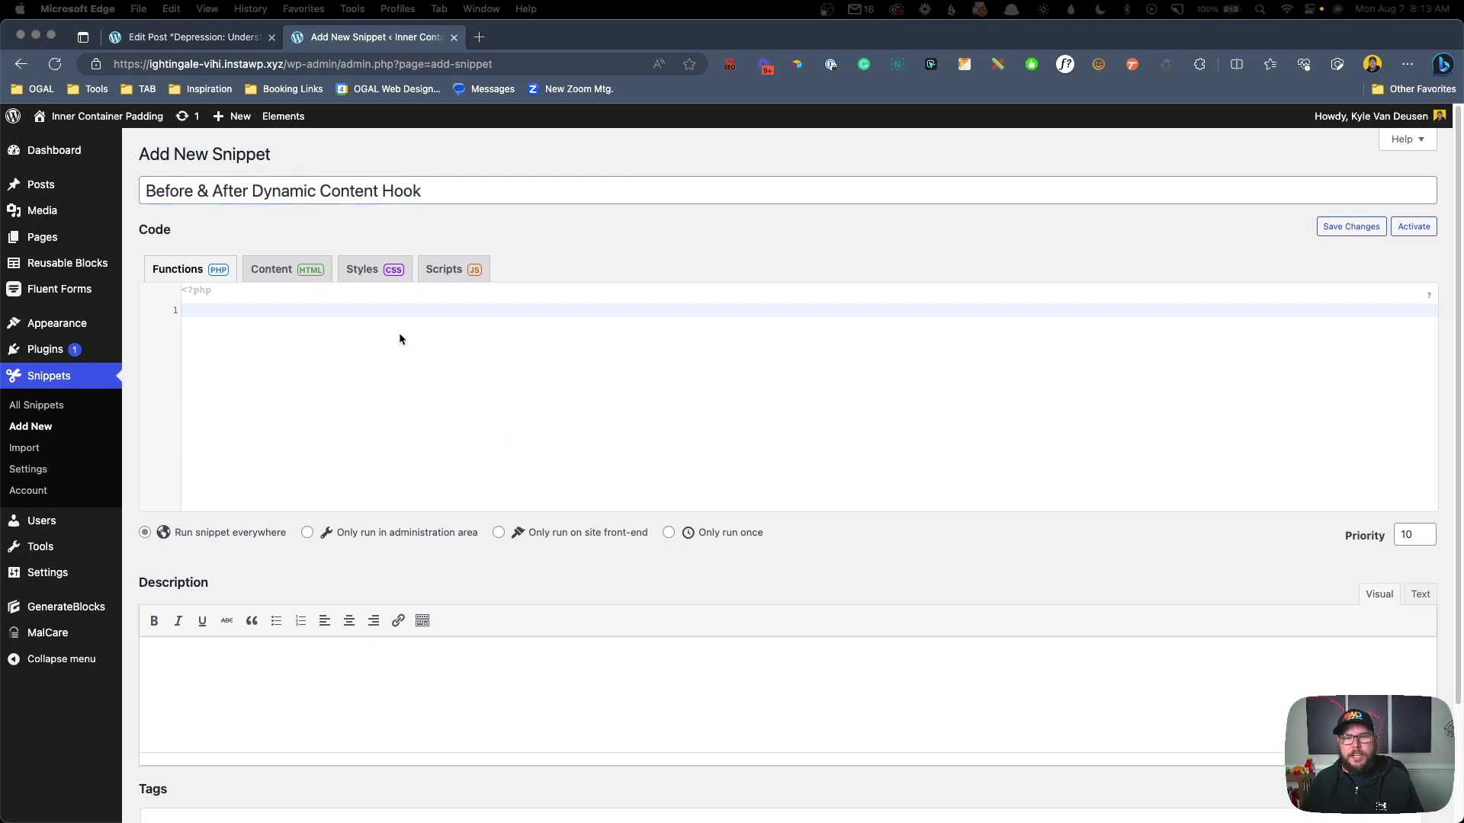
Step: Paste the PHP function defining the before_dynamic_content and after_dynamic_content hooks into the snippet's code and check both hook names
{"action": "left_click", "coordinate": [398, 305]}
{"action": "key", "text": "super+v"}
{"action": "key", "text": "super+a"}
{"action": "key", "text": "super+z"}
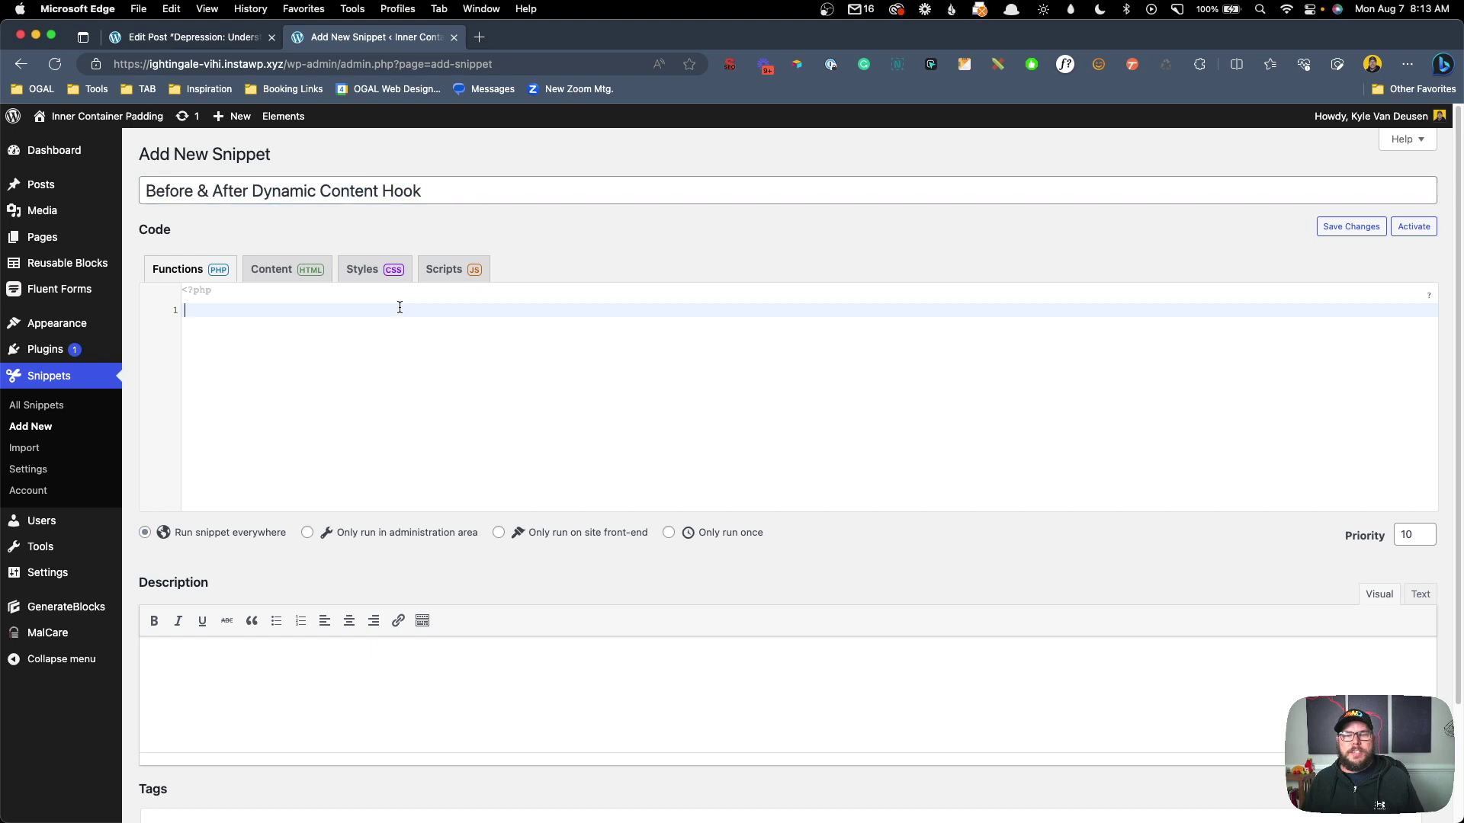
{"action": "left_click", "coordinate": [398, 307]}
{"action": "key", "text": "super+v"}
{"action": "left_click", "coordinate": [442, 432]}
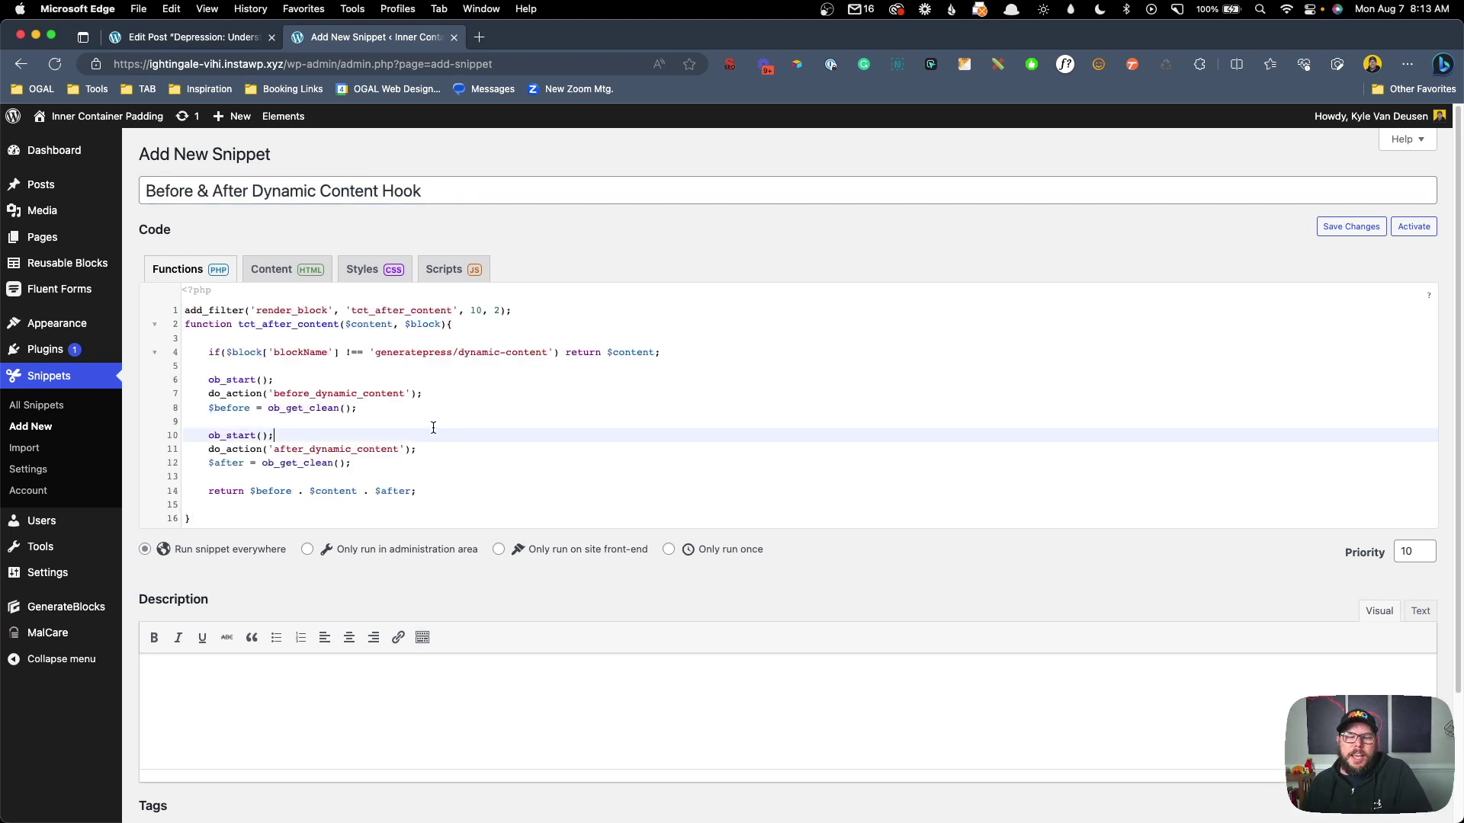
{"action": "left_click", "coordinate": [276, 394]}
{"action": "left_click_drag", "start_coordinate": [276, 394], "coordinate": [410, 394]}
{"action": "left_click", "coordinate": [275, 394]}
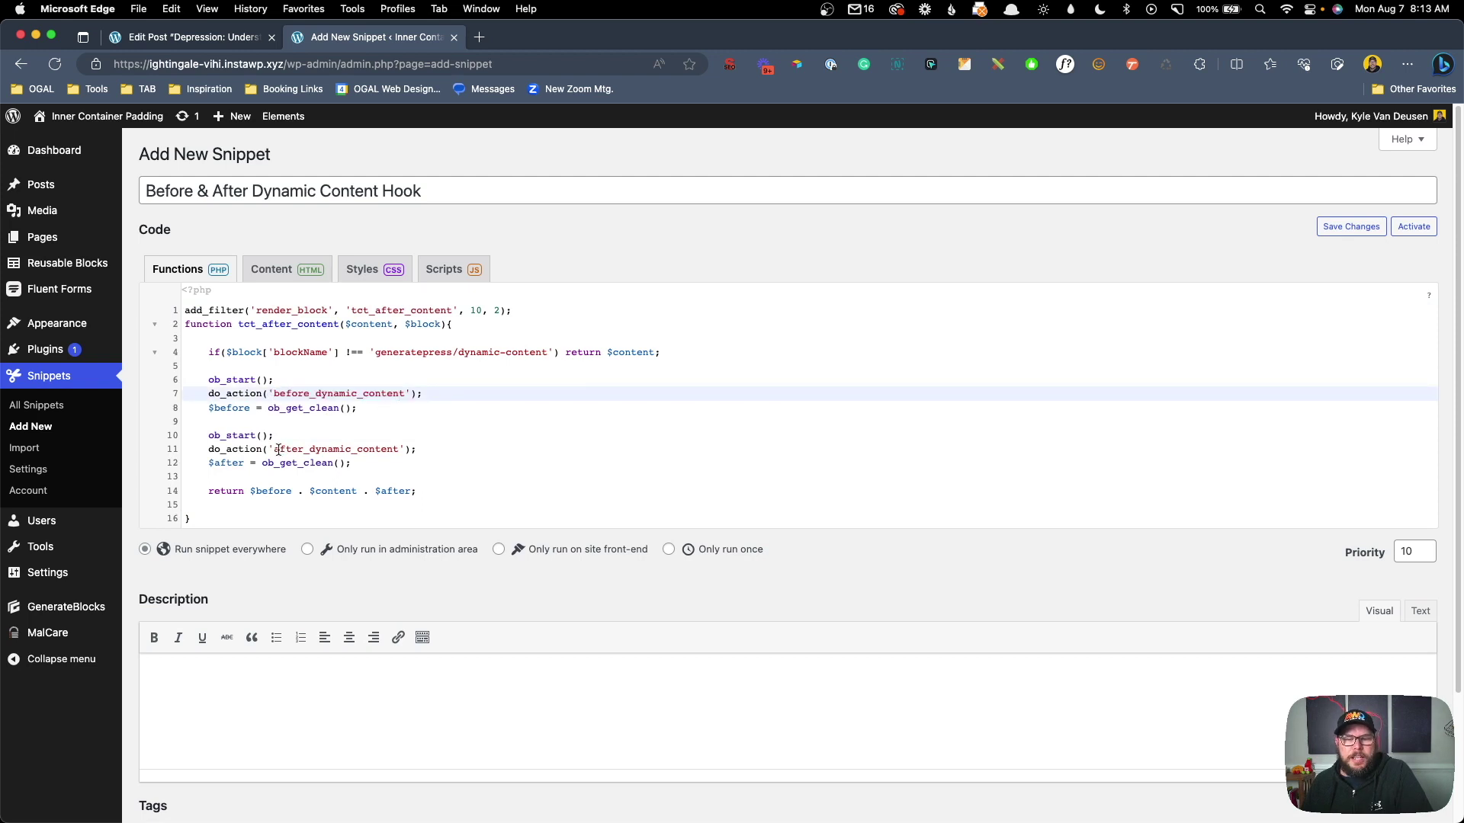
{"action": "left_click_drag", "start_coordinate": [274, 450], "coordinate": [350, 437]}
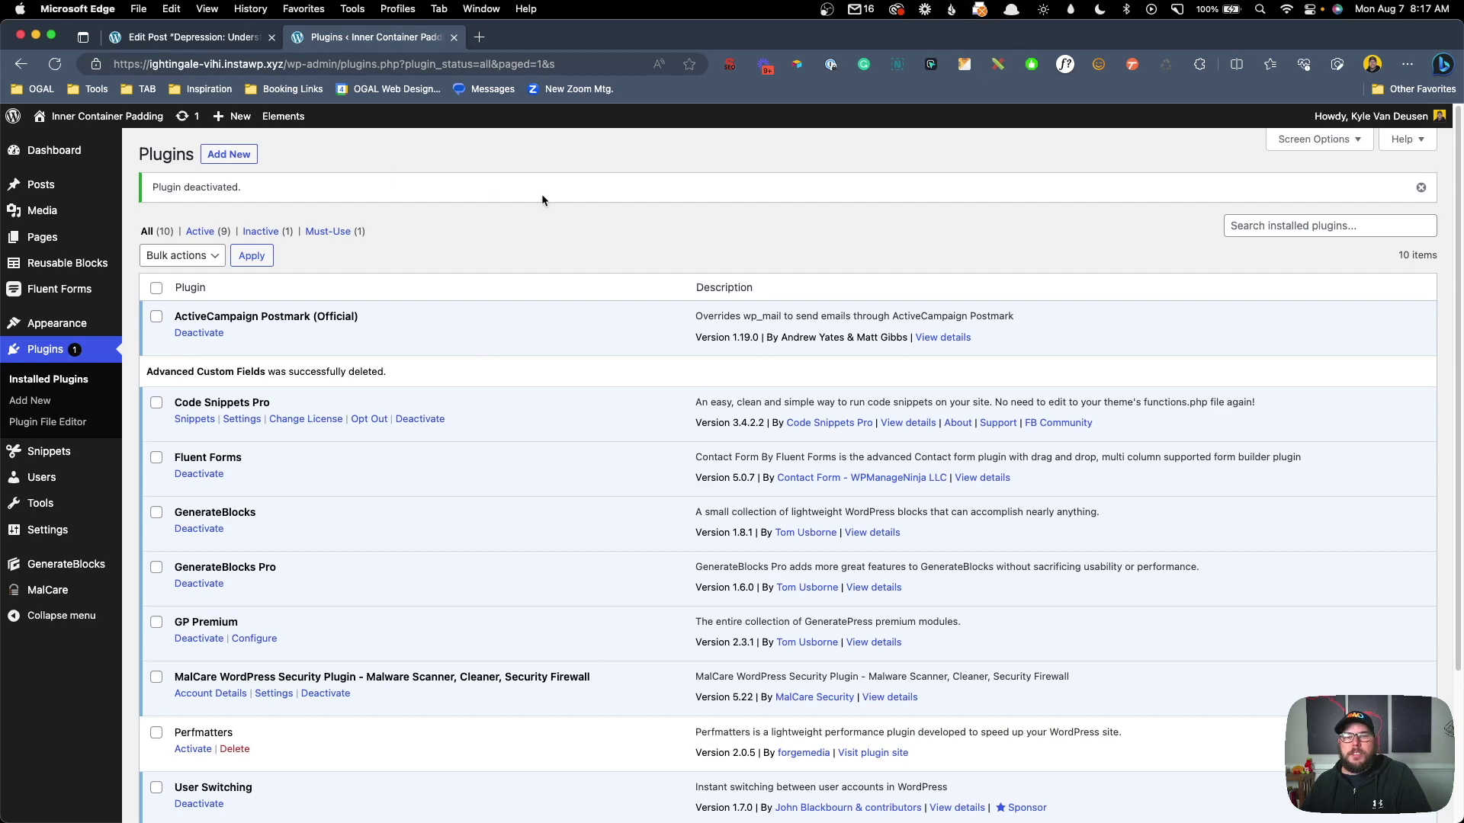
Step: Find the Advanced Custom Fields (ACF) plugin by searching for "acf", then install and activate it
{"action": "left_click", "coordinate": [228, 154]}
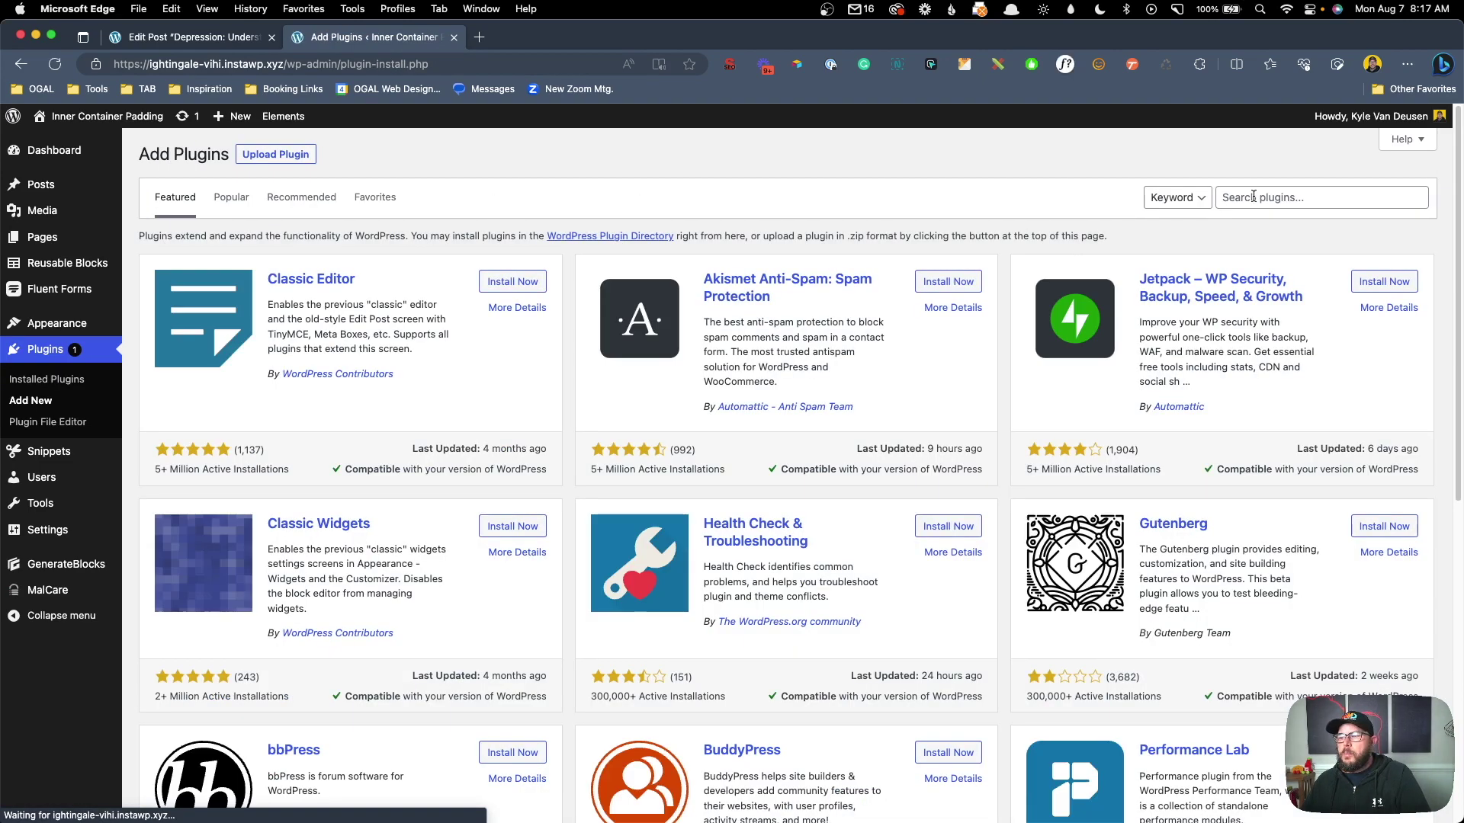
{"action": "left_click", "coordinate": [1296, 198]}
{"action": "type", "text": "acf"}
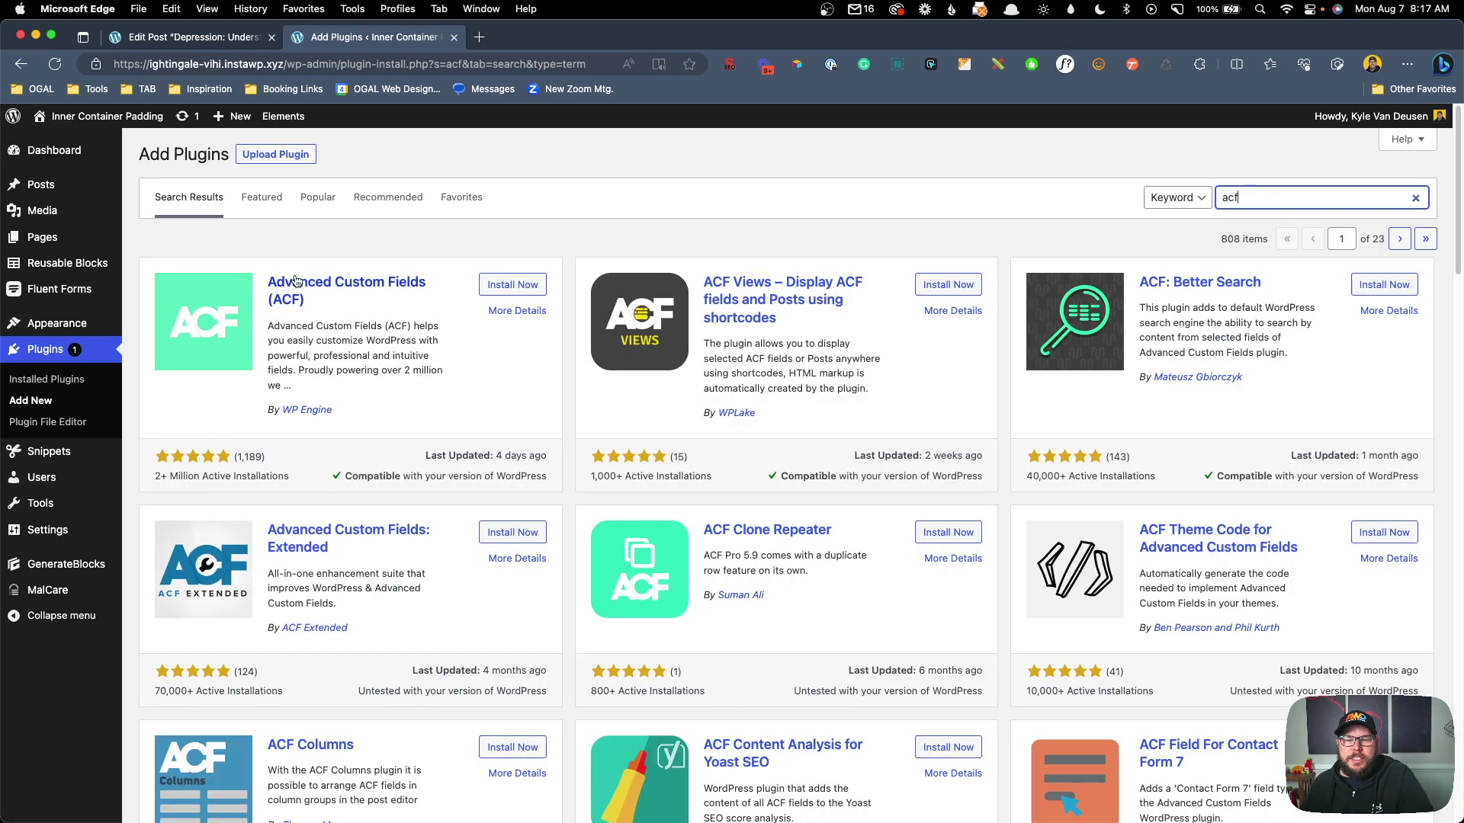
{"action": "left_click", "coordinate": [509, 285]}
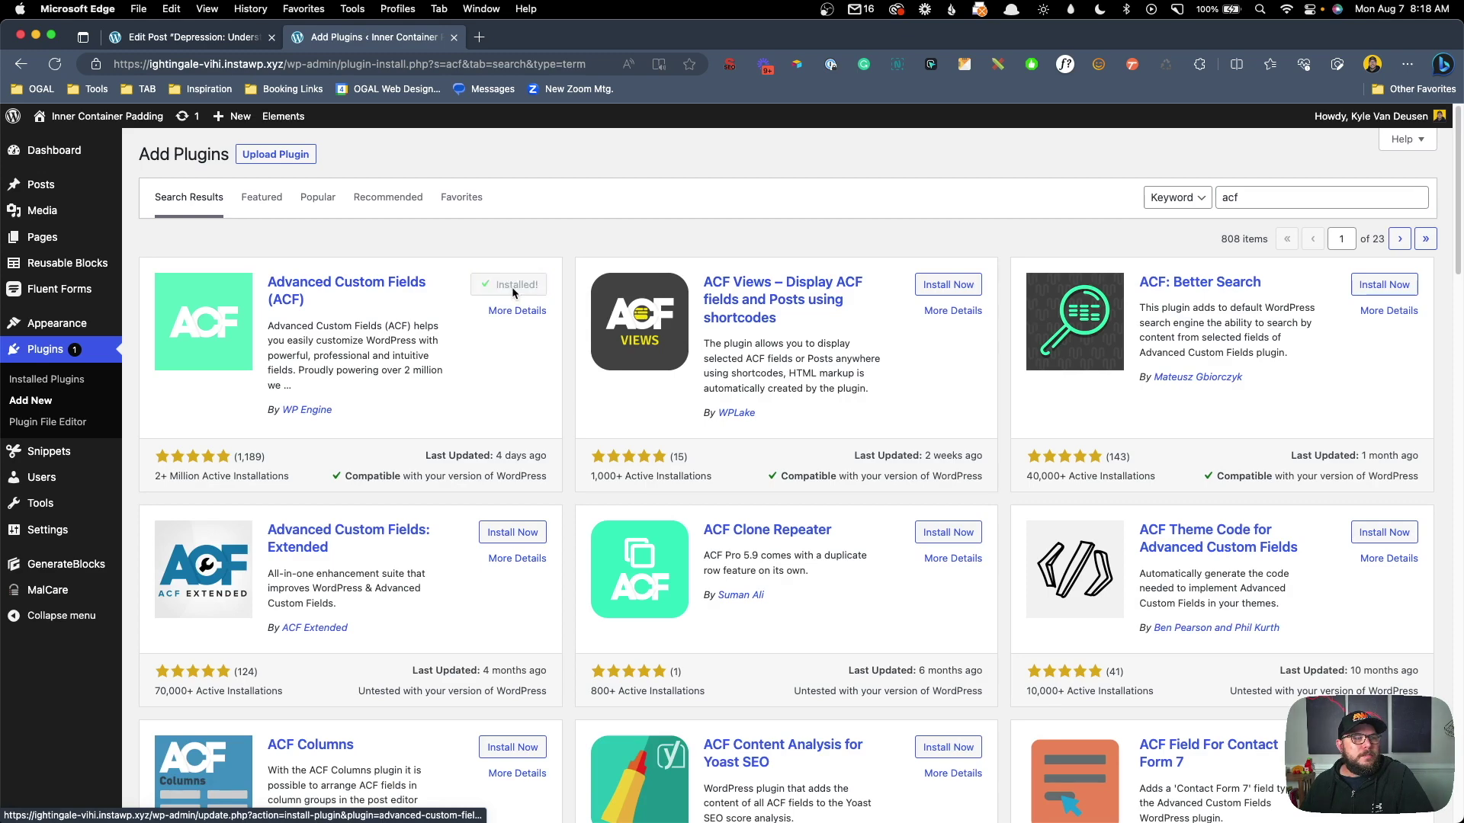
{"action": "left_click", "coordinate": [515, 289]}
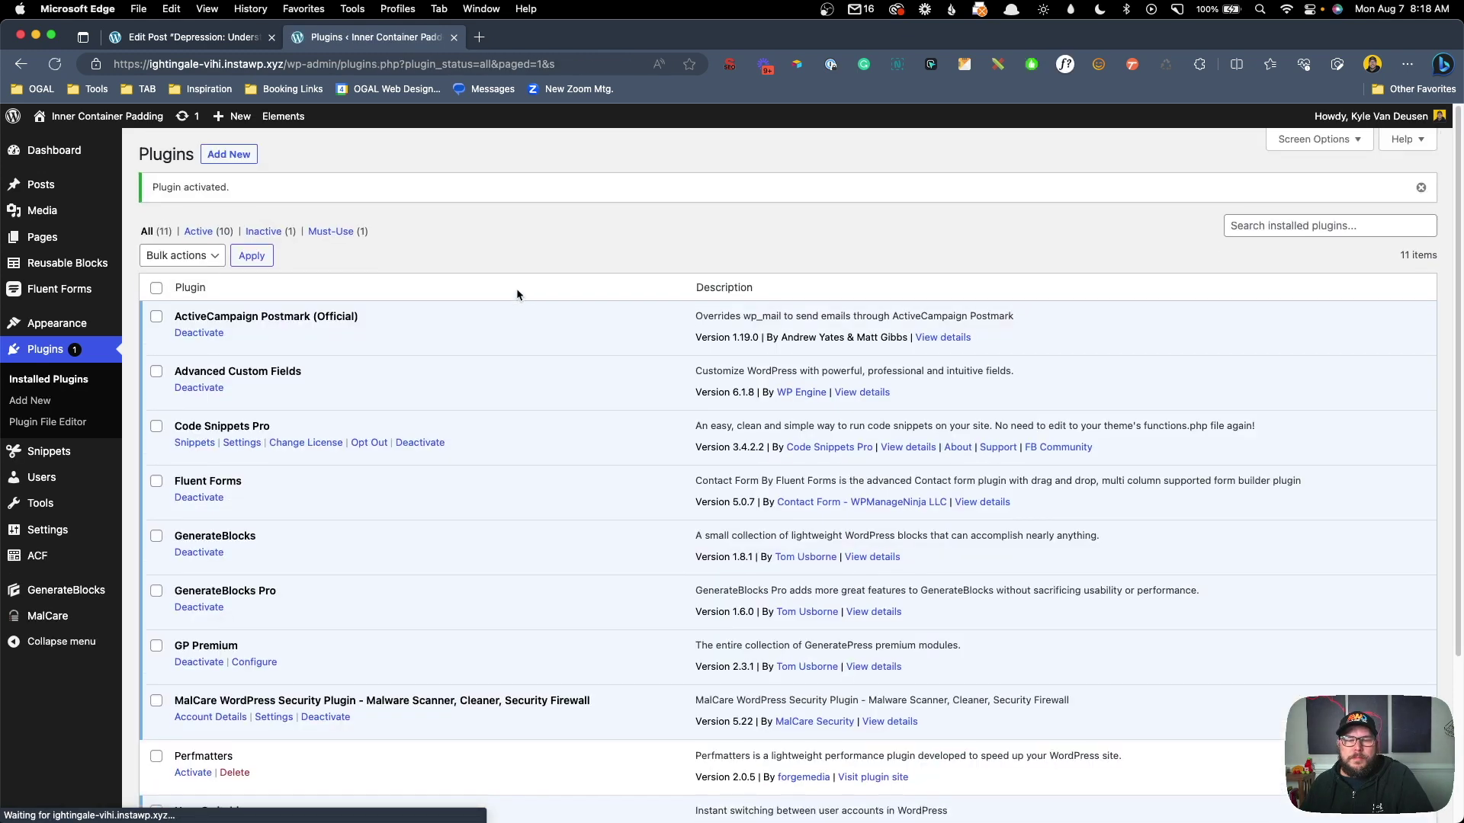
Step: Add a new ACF taxonomy with the plural label "Post Features" and the singular label "Post Feature"
{"action": "mouse_move", "coordinate": [102, 563]}
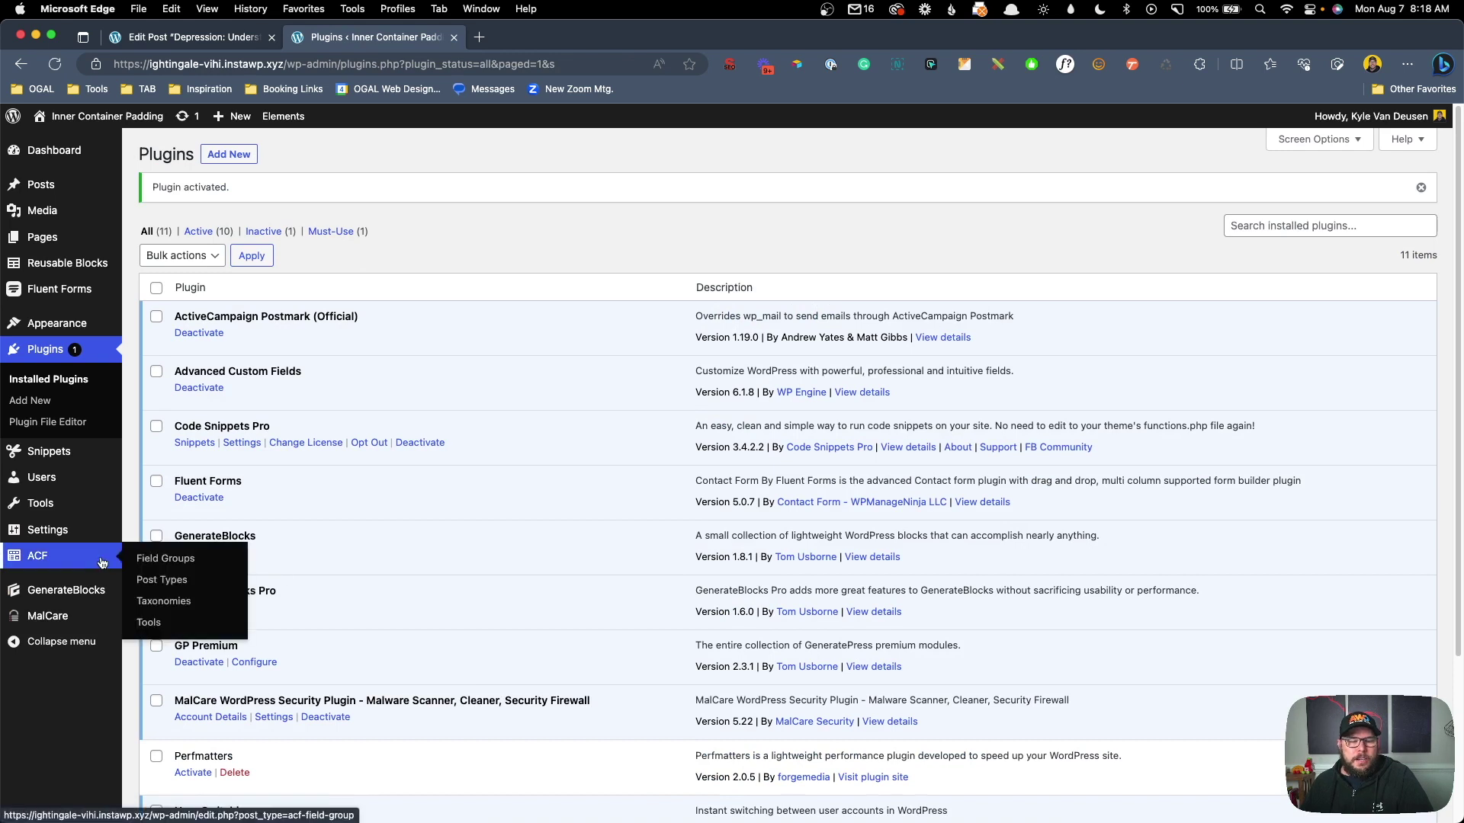
{"action": "left_click", "coordinate": [152, 600]}
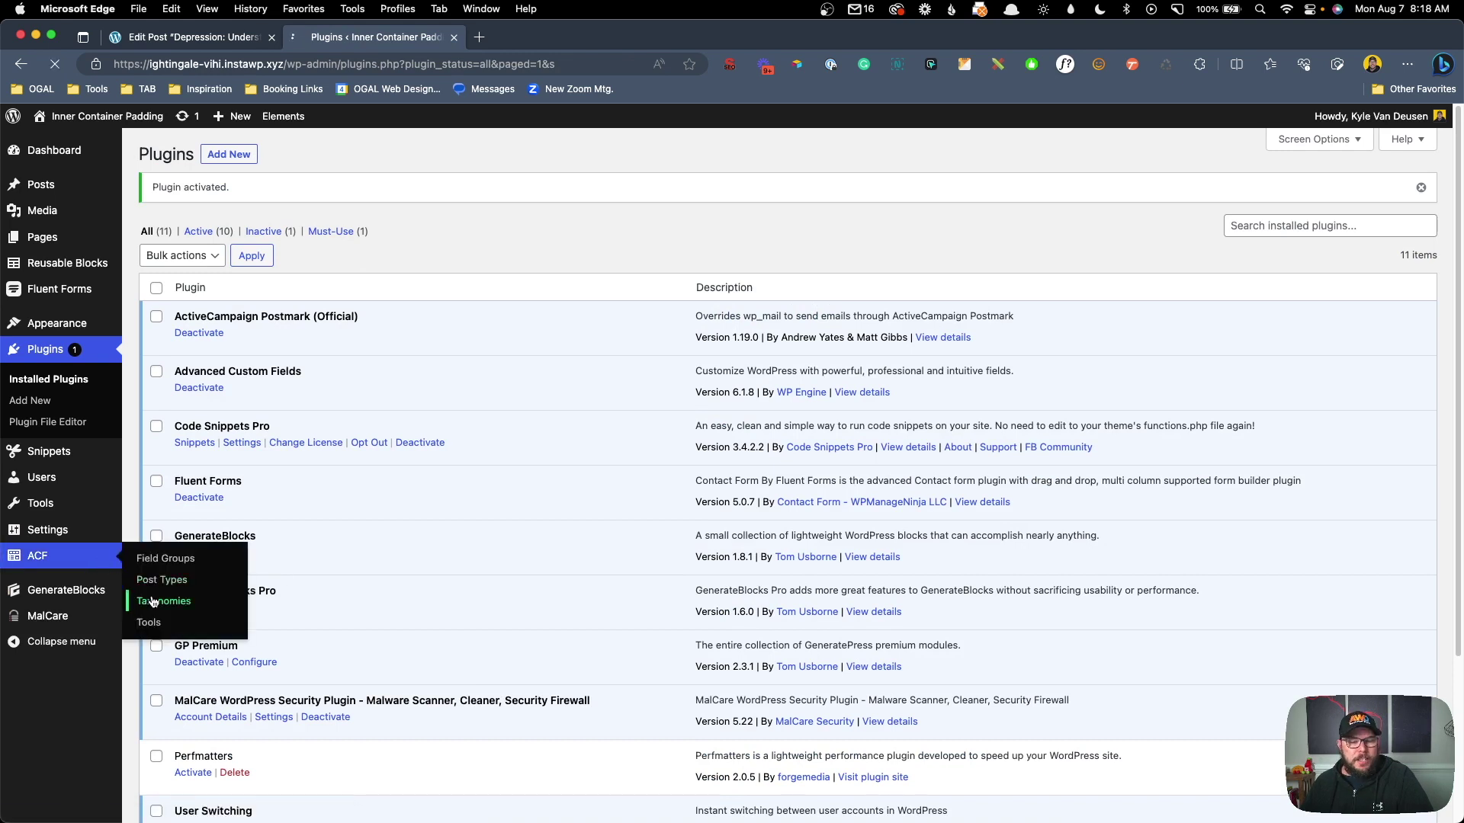
{"action": "left_click", "coordinate": [292, 215]}
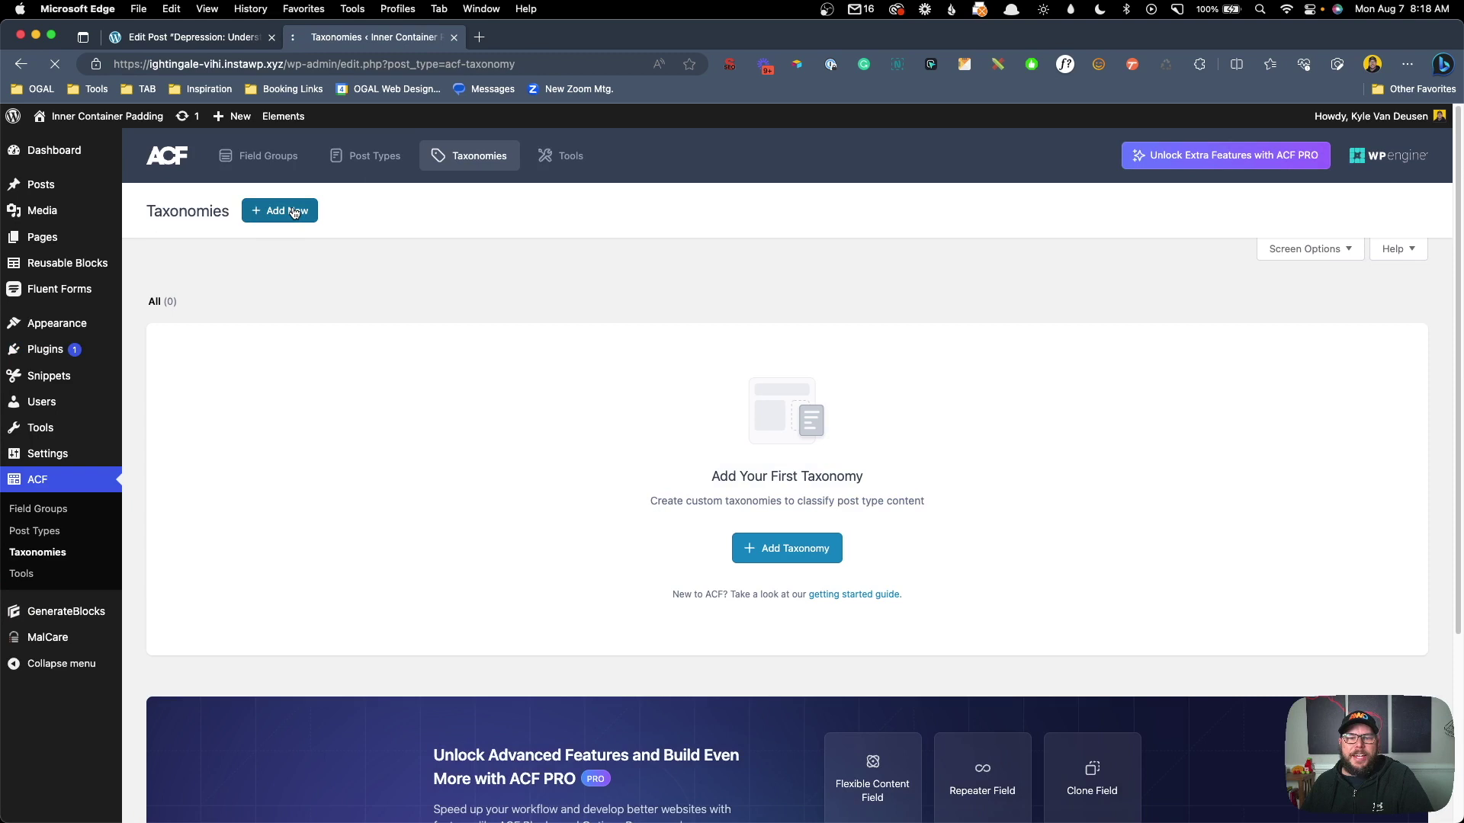
{"action": "left_click", "coordinate": [246, 355]}
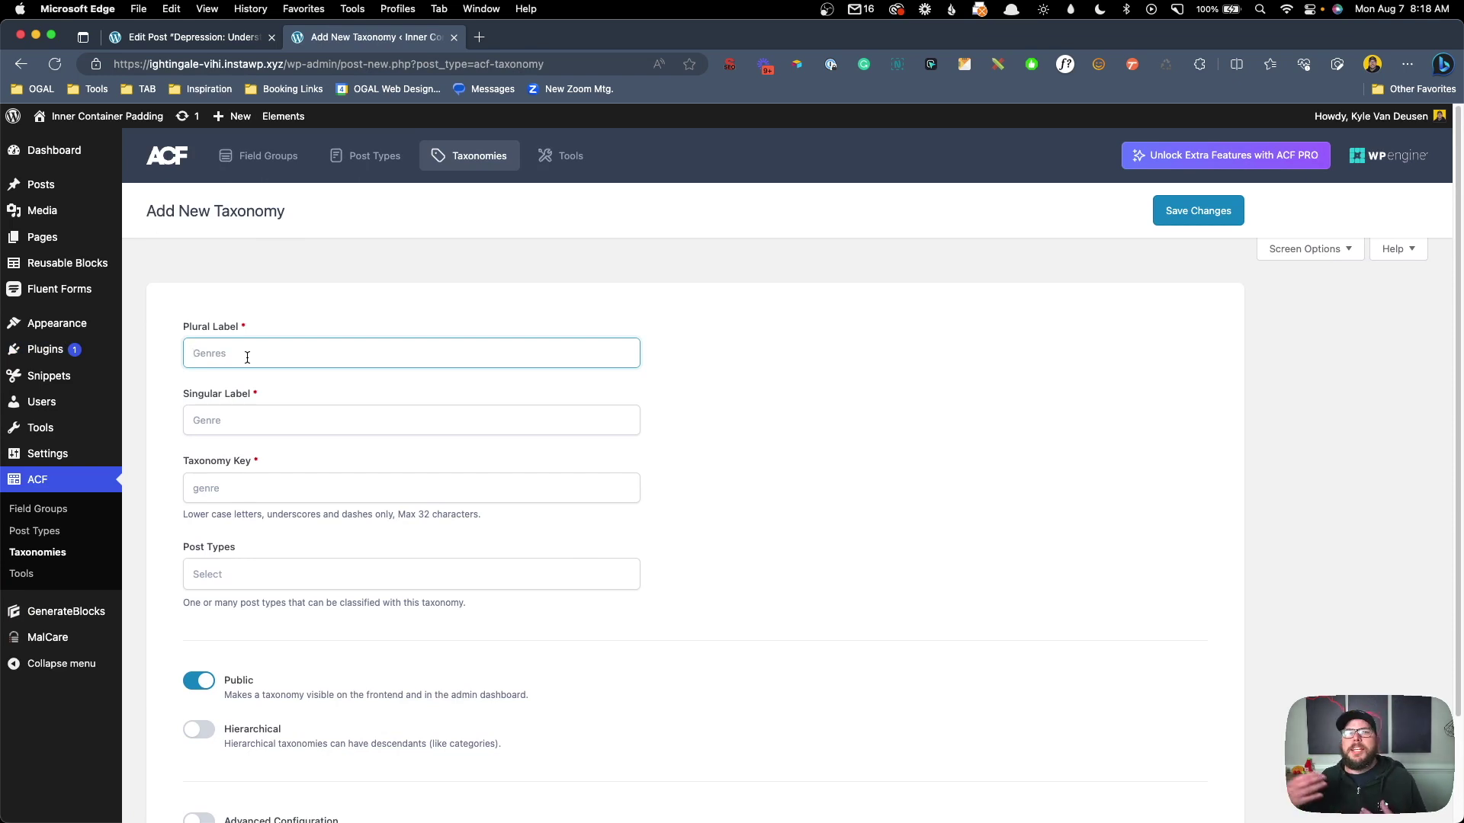
{"action": "type", "text": "Post Fe"}
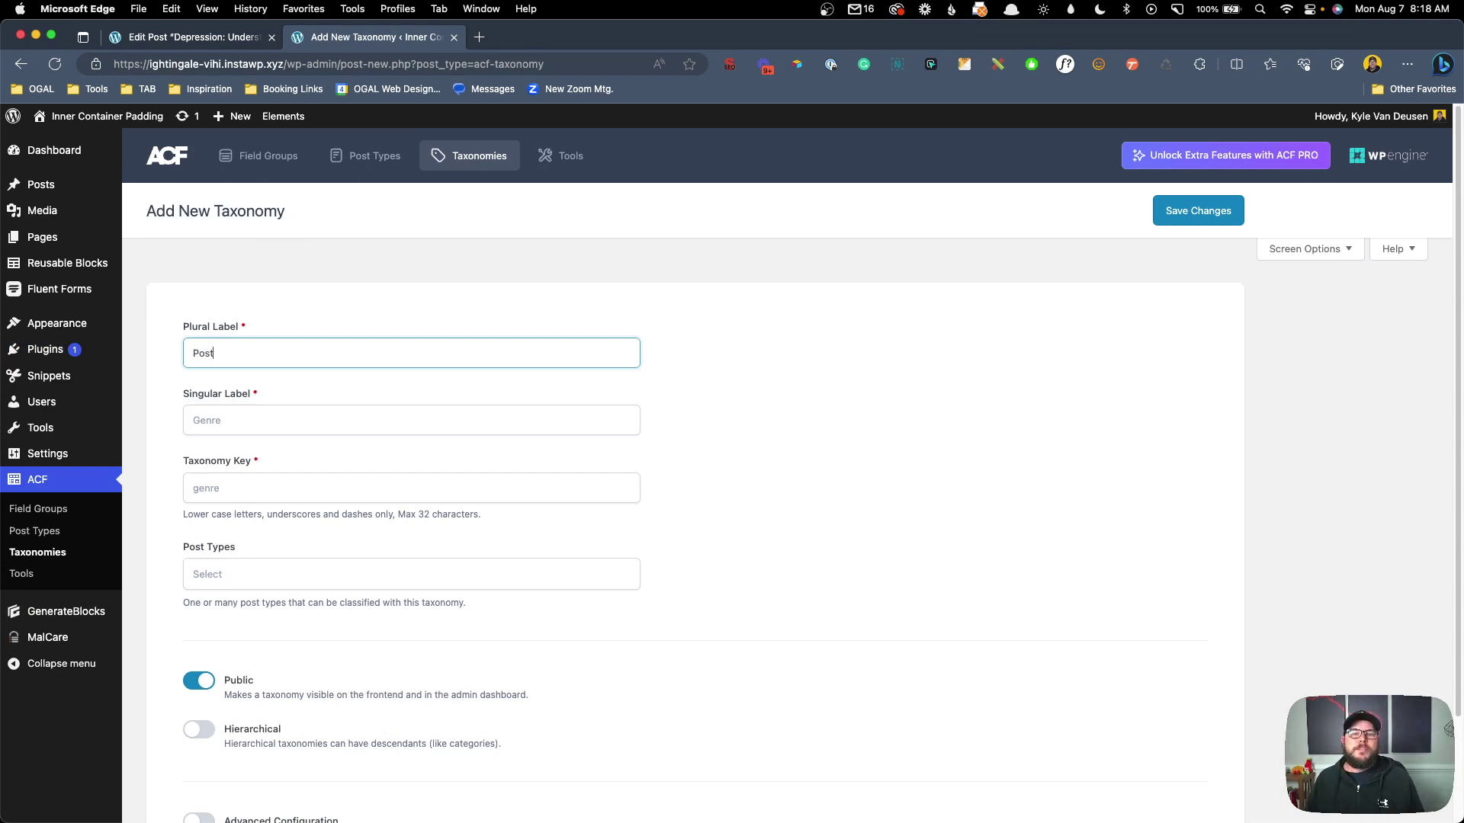
{"action": "type", "text": "s"}
{"action": "key", "text": "Tab"}
{"action": "type", "text": "Post Features"}
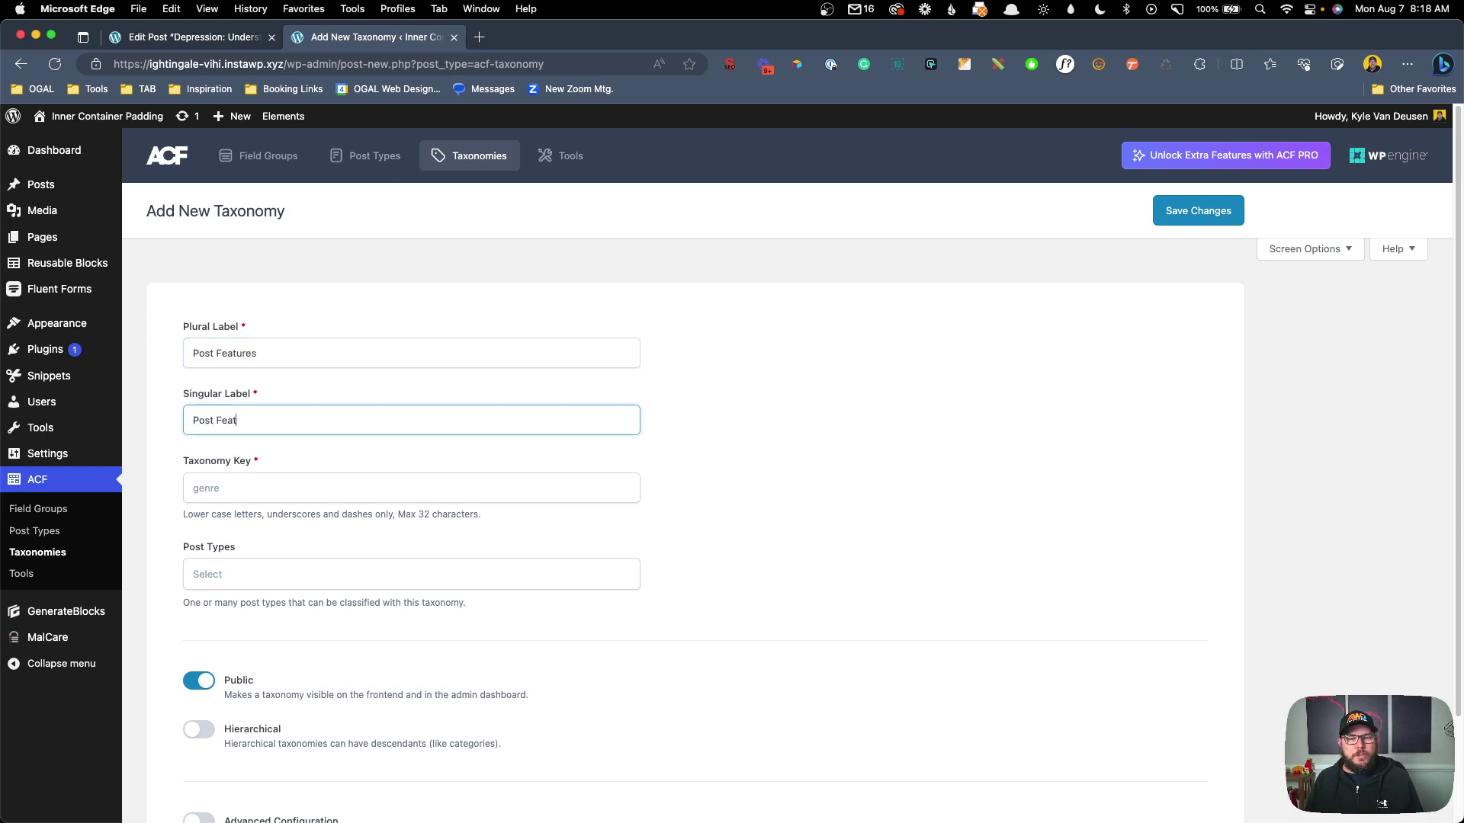
{"action": "left_click", "coordinate": [654, 413]}
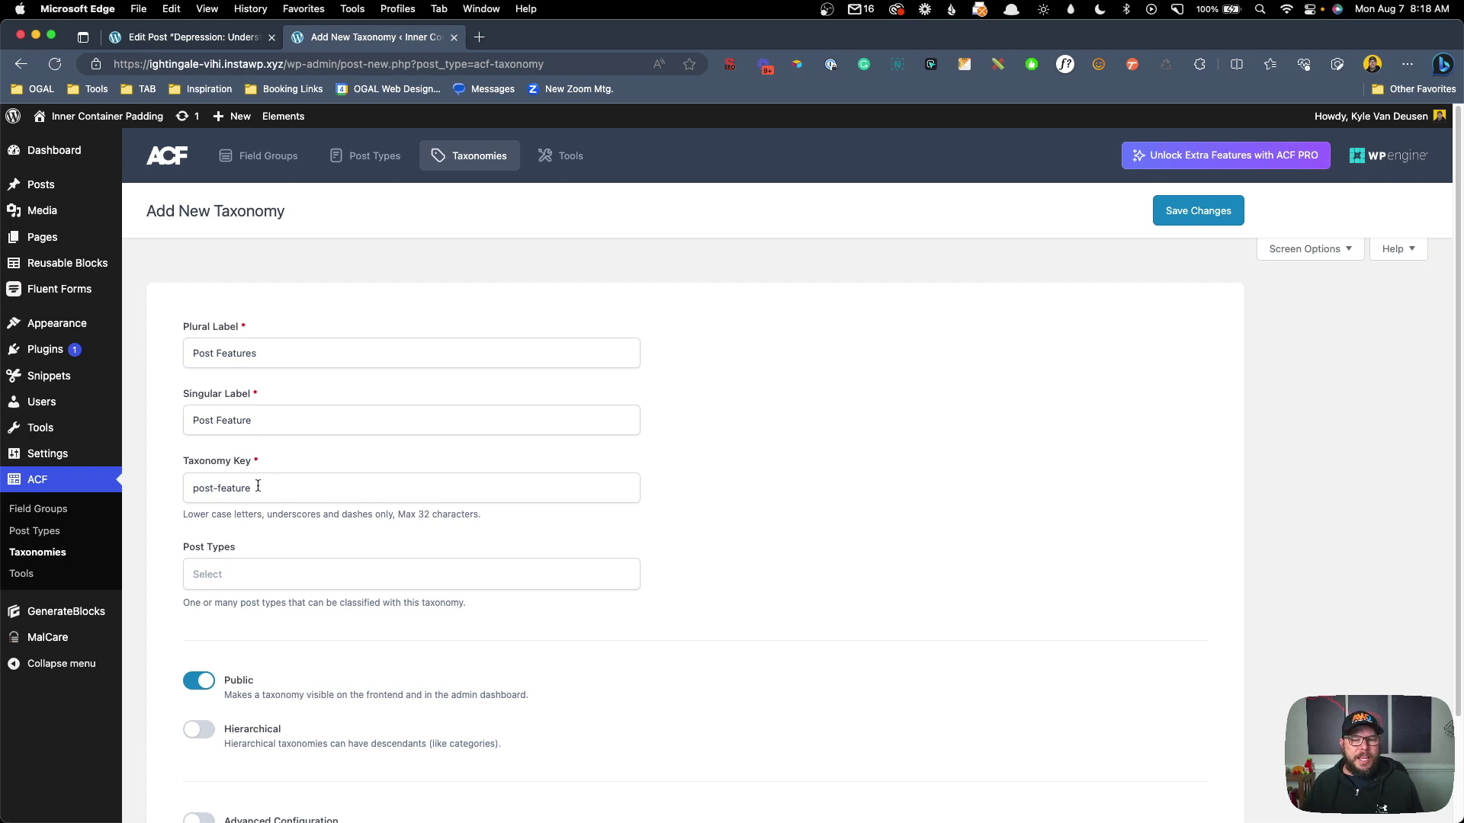
Step: Assign the Post Features taxonomy to the Post post type
{"action": "scroll", "coordinate": [267, 482], "scroll_direction": "down", "scroll_amount": 1}
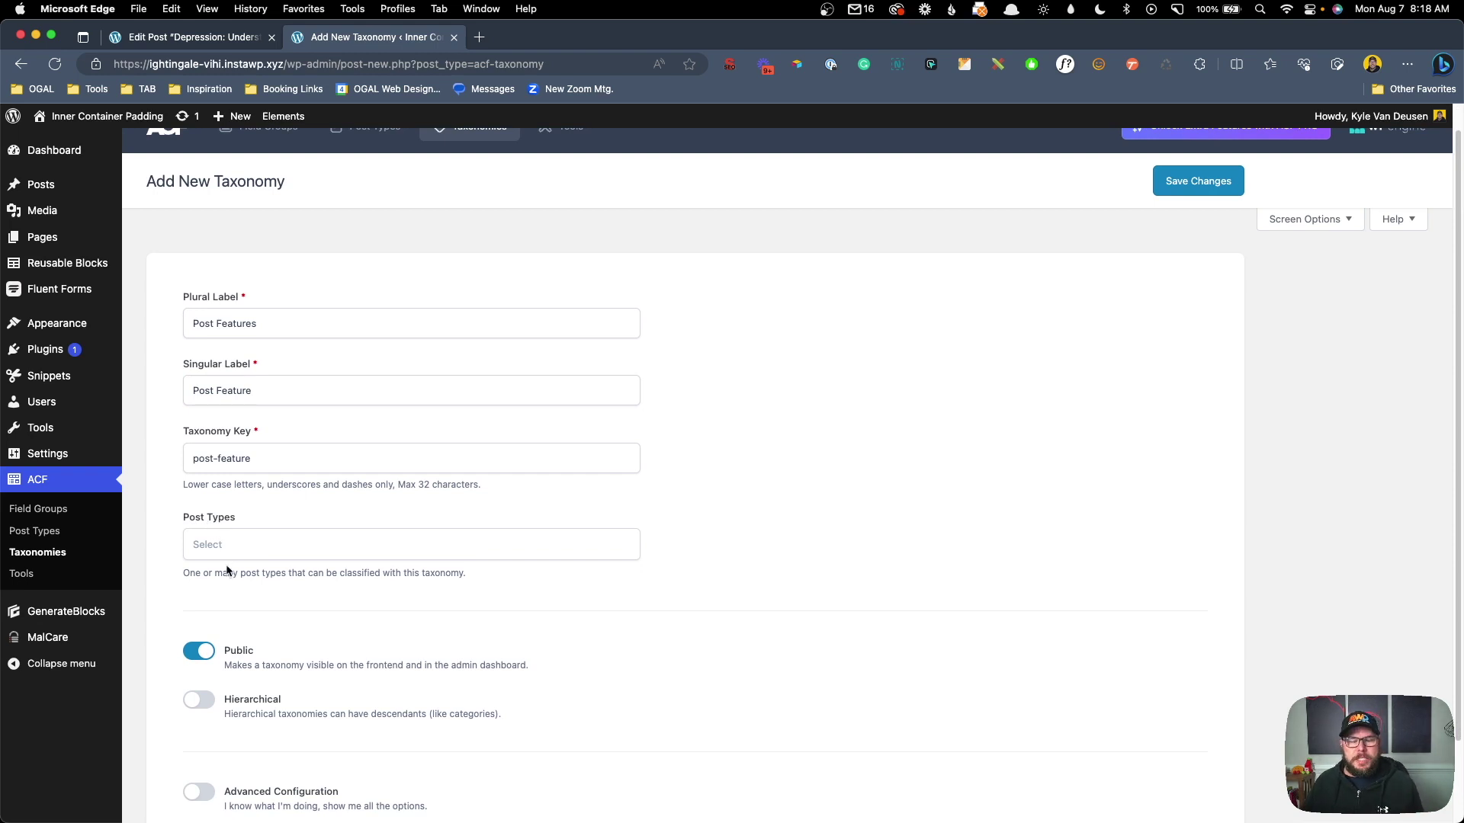
{"action": "left_click", "coordinate": [232, 541]}
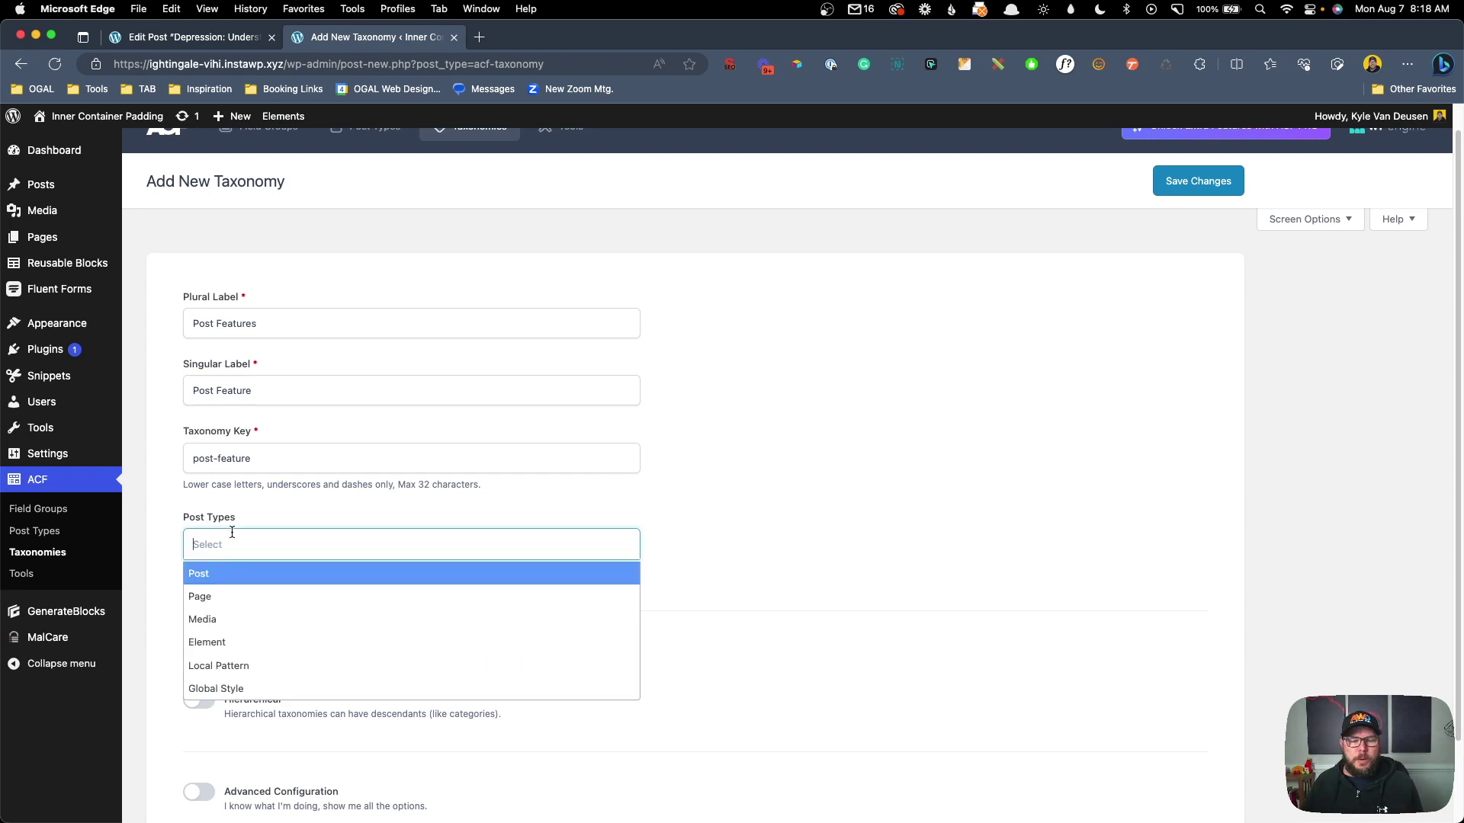
{"action": "left_click", "coordinate": [227, 574]}
{"action": "left_click", "coordinate": [266, 539]}
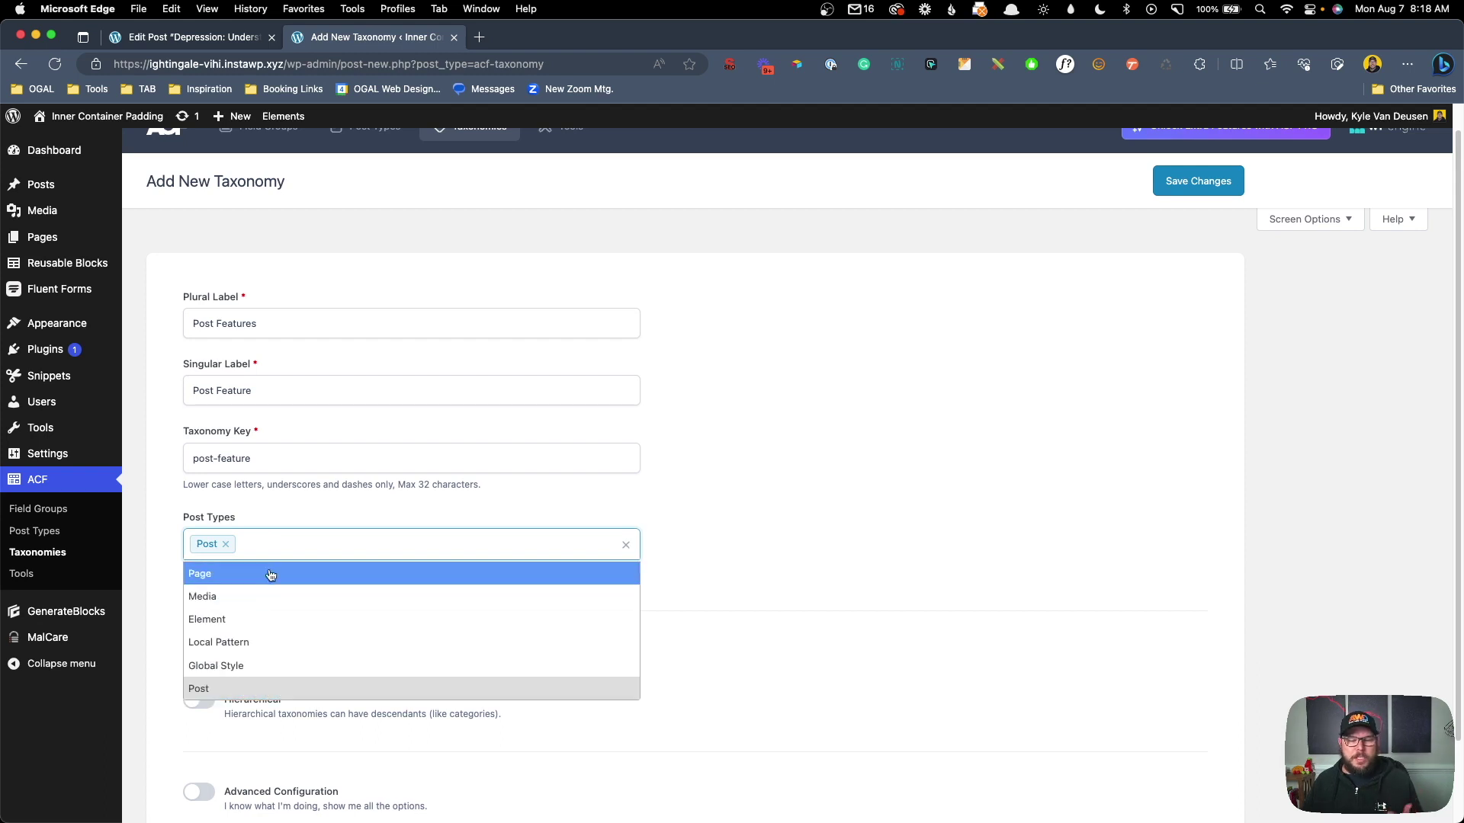
{"action": "left_click", "coordinate": [287, 518]}
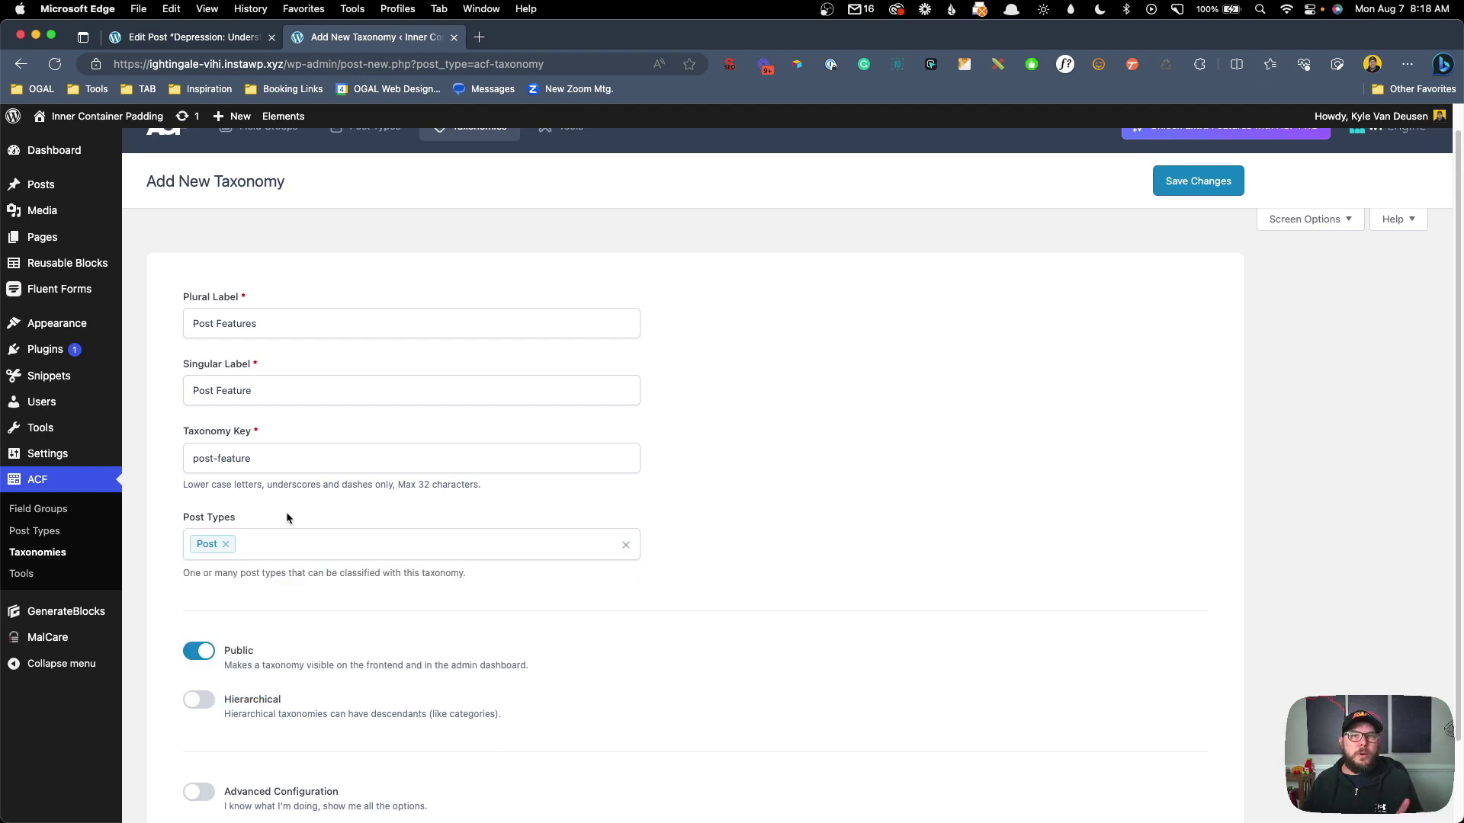
Step: Make the Post Features taxonomy hierarchical and turn on its advanced configuration
{"action": "scroll", "coordinate": [282, 515], "scroll_direction": "down", "scroll_amount": 3}
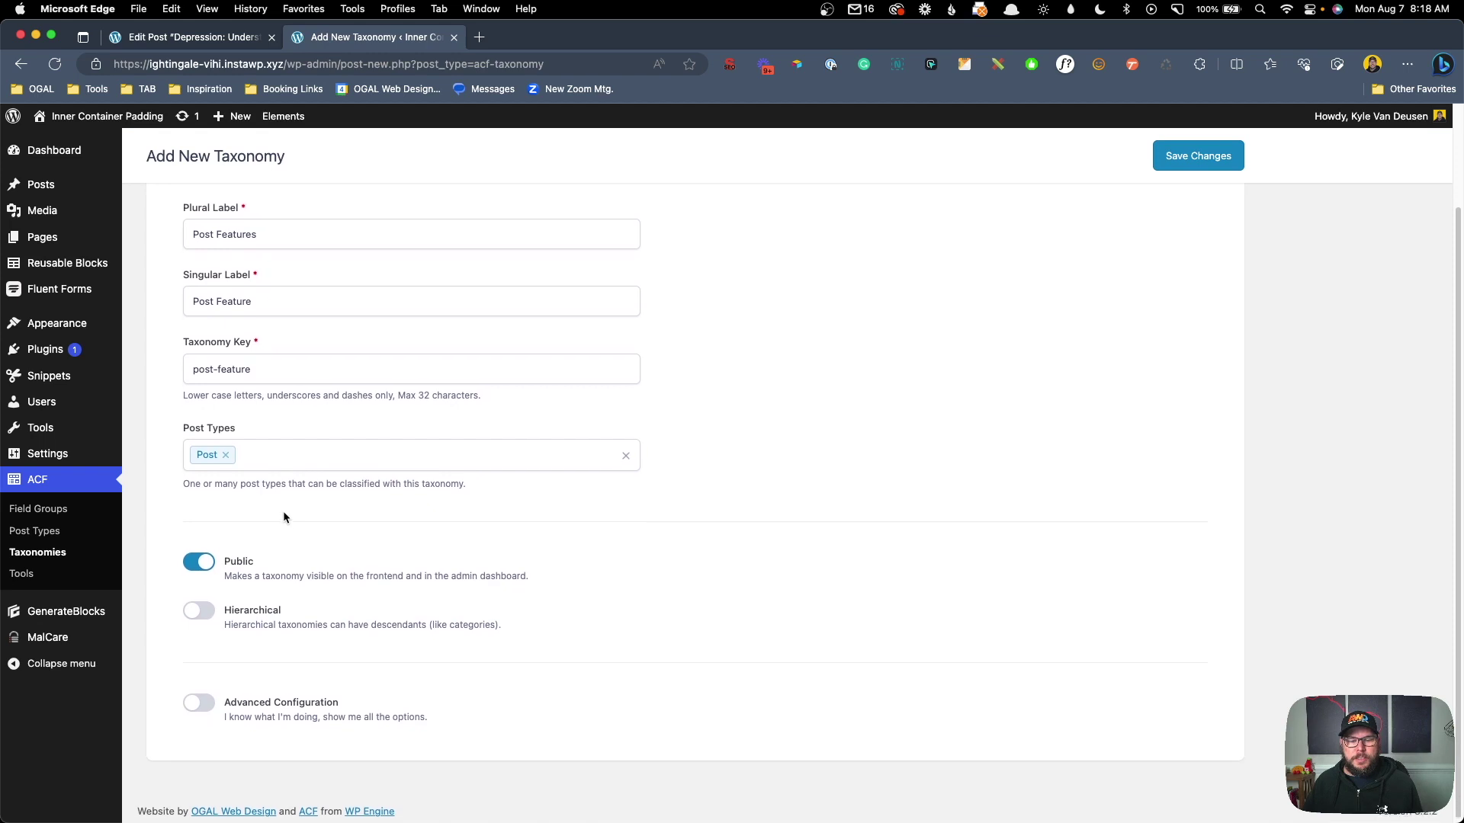
{"action": "left_click", "coordinate": [199, 609]}
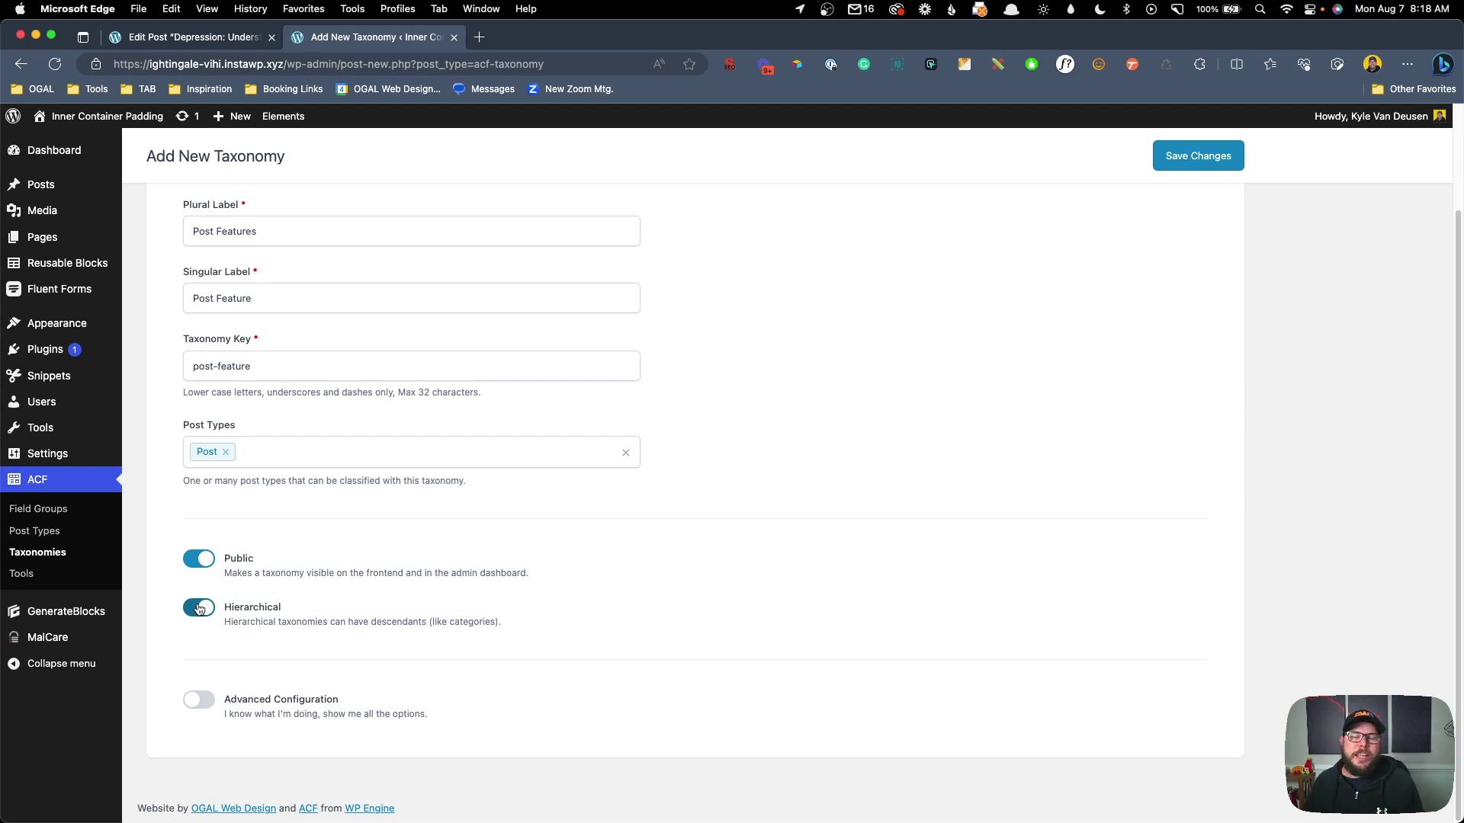
{"action": "left_click", "coordinate": [198, 700]}
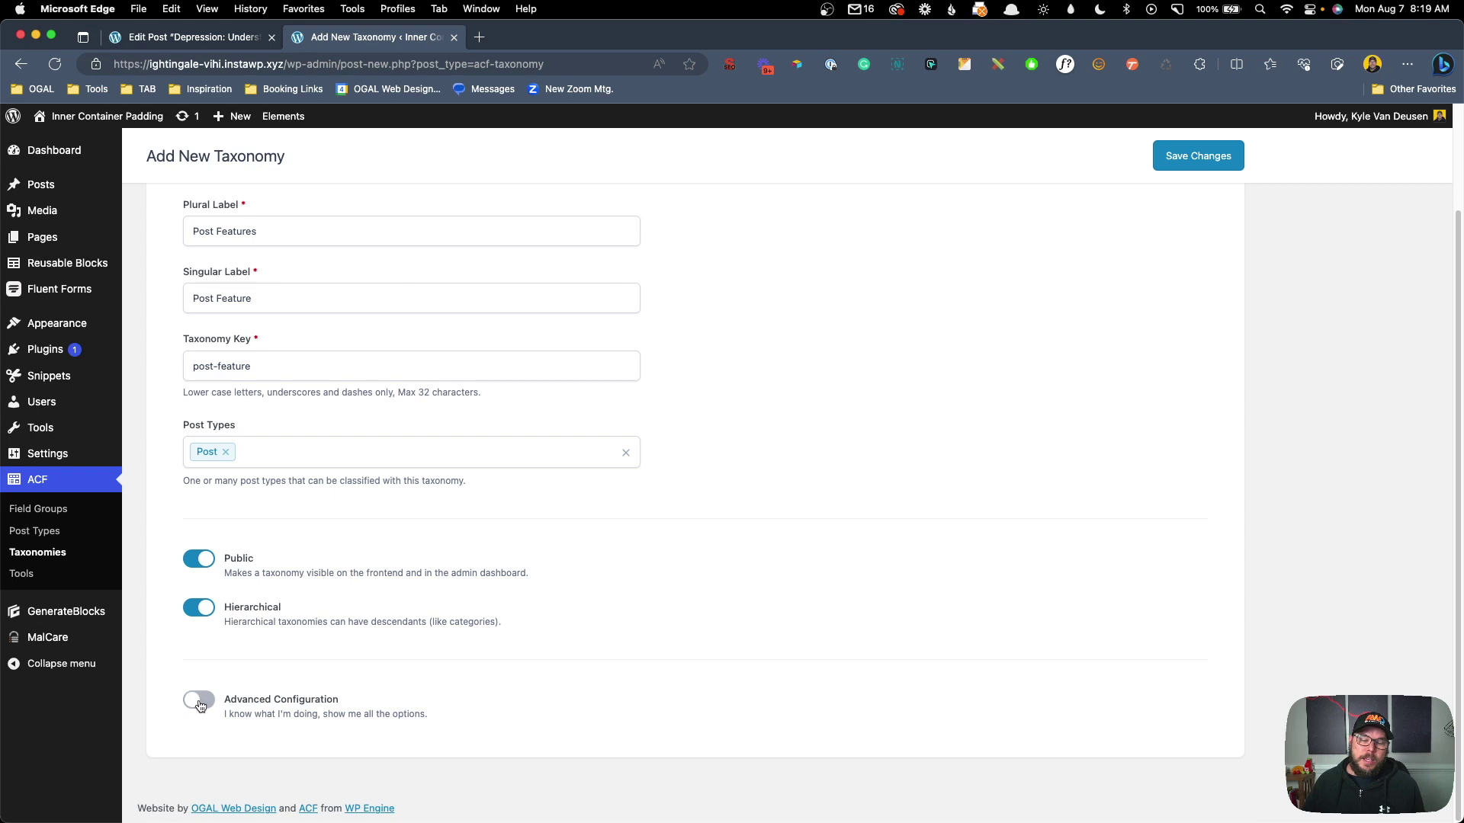
Step: Turn off Publicly Queryable in the Post Features taxonomy's advanced URL settings and save the taxonomy
{"action": "scroll", "coordinate": [351, 661], "scroll_direction": "down", "scroll_amount": 5}
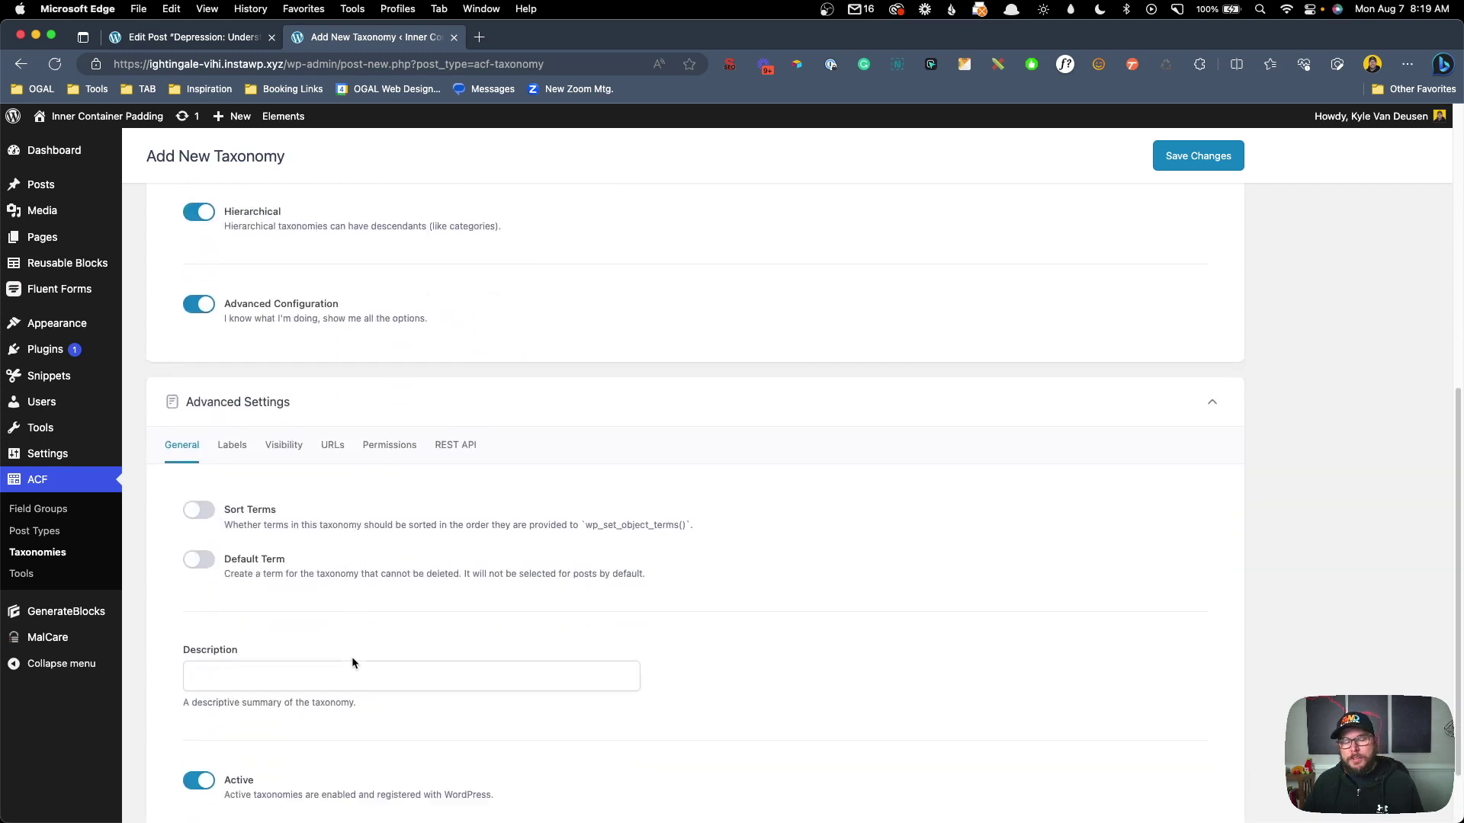
{"action": "left_click", "coordinate": [333, 440]}
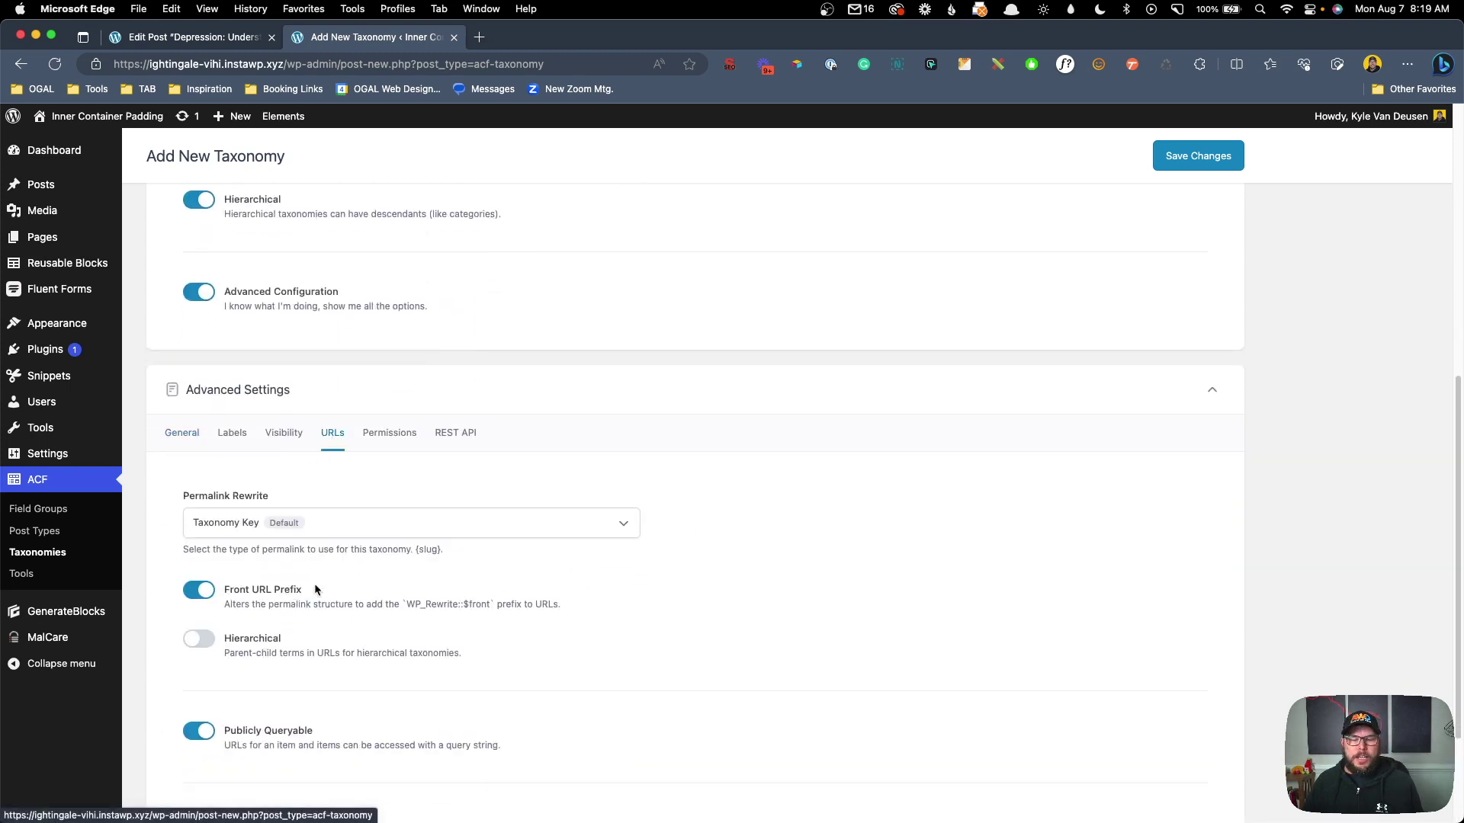
{"action": "left_click", "coordinate": [250, 731]}
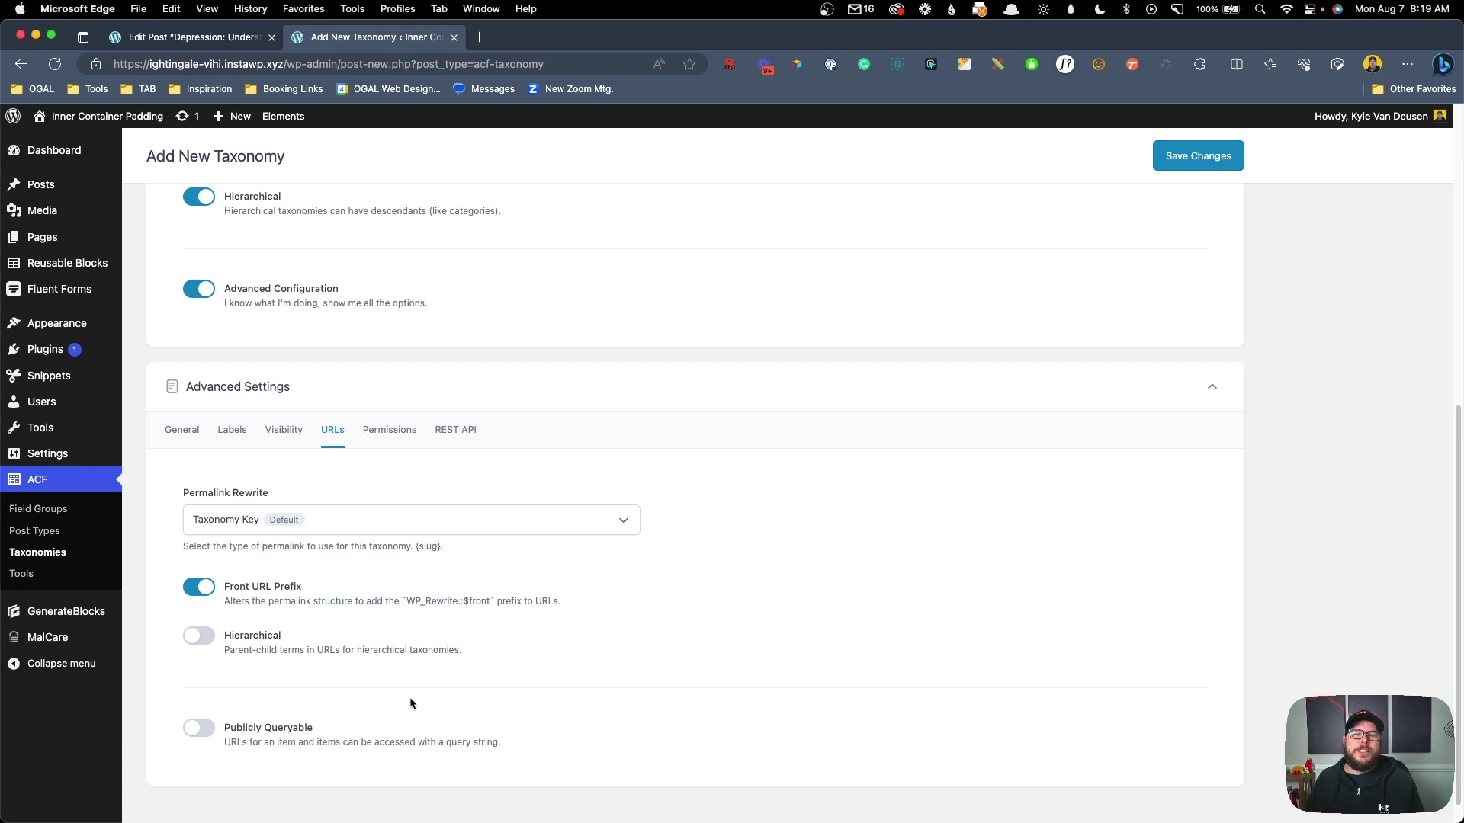
{"action": "scroll", "coordinate": [744, 412], "scroll_direction": "up", "scroll_amount": 10}
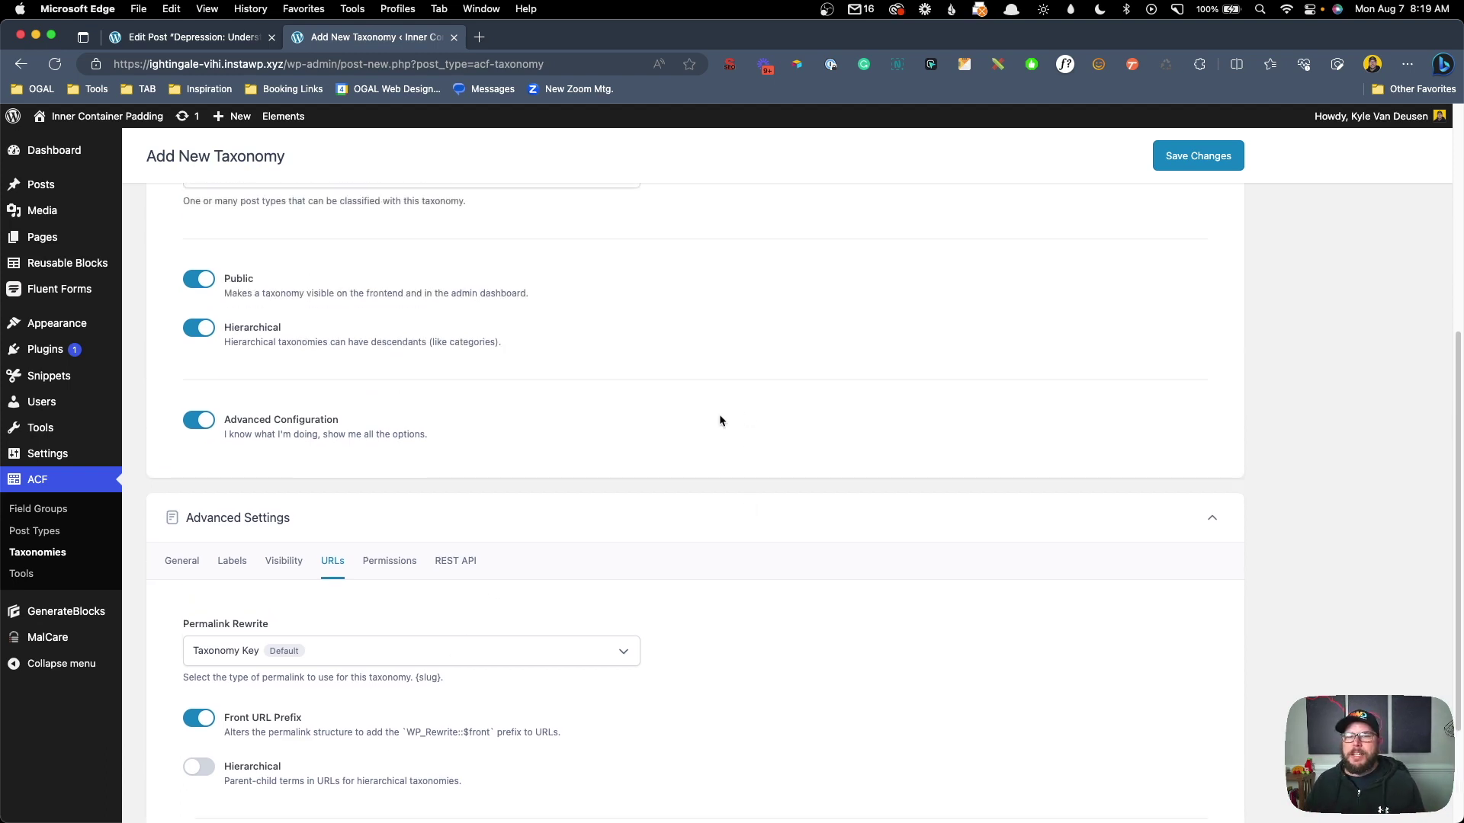
{"action": "scroll", "coordinate": [656, 404], "scroll_direction": "up", "scroll_amount": 4}
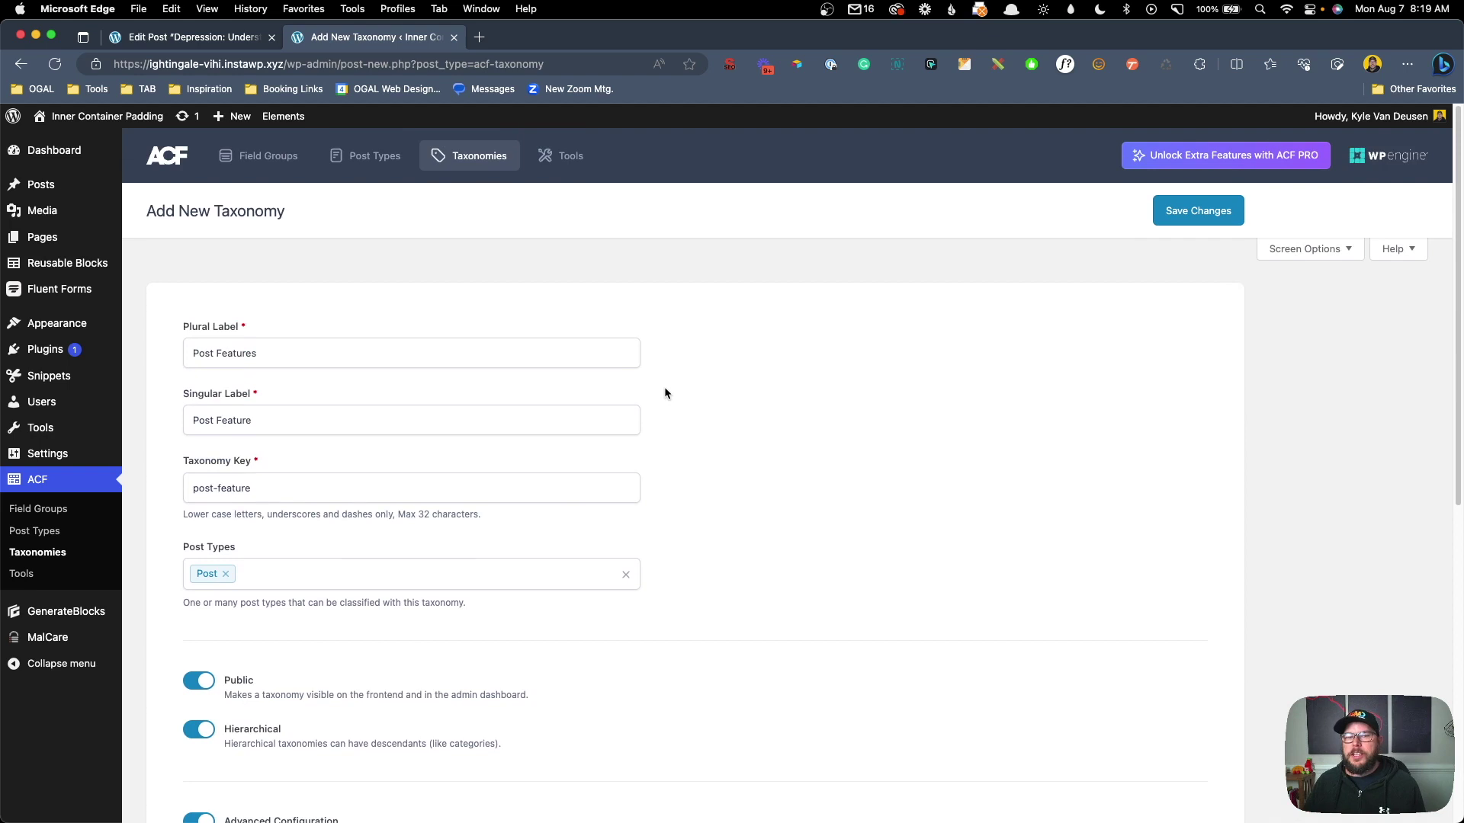
{"action": "left_click", "coordinate": [1162, 212]}
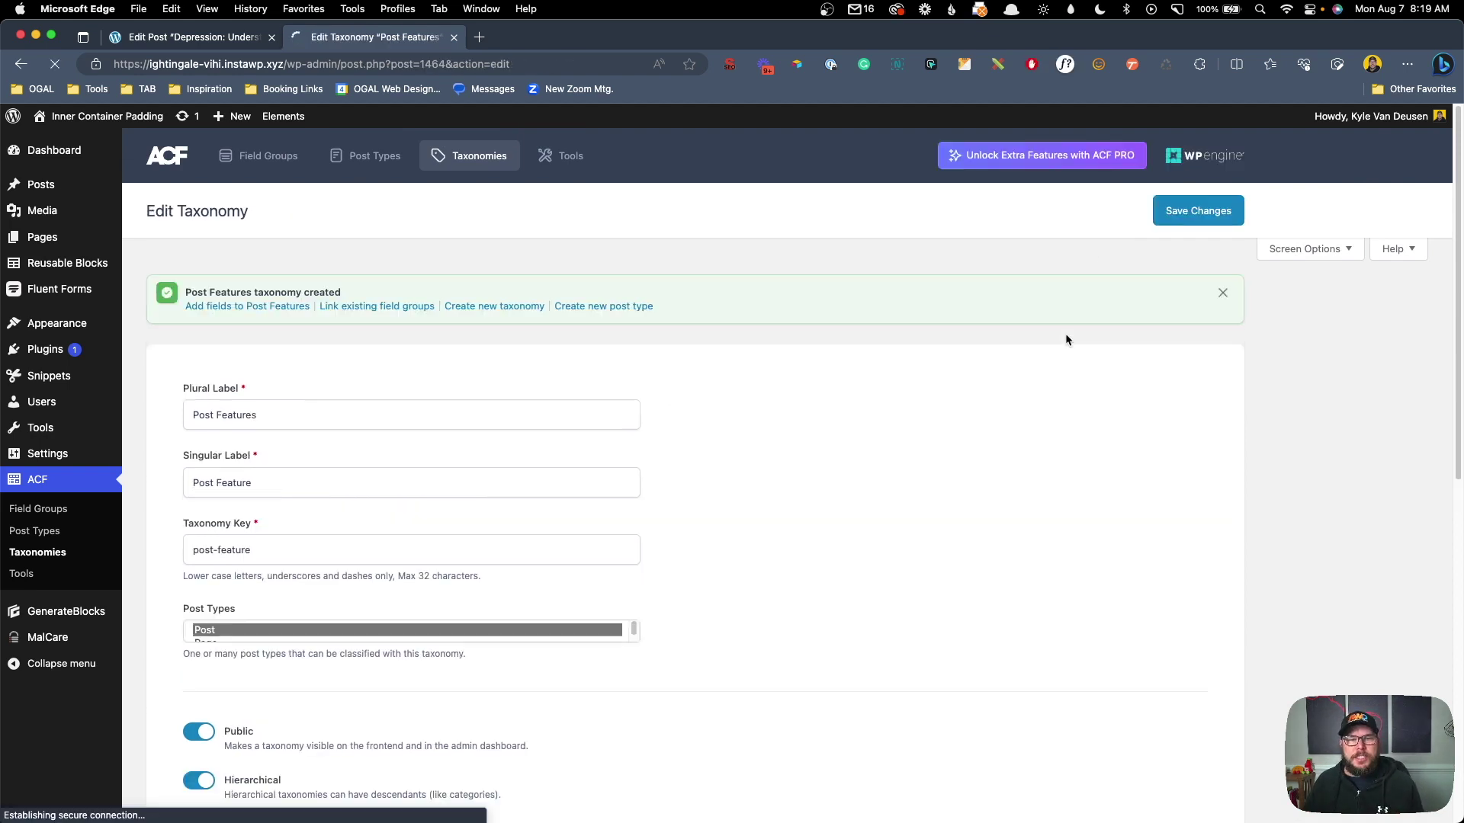
Step: Add two terms to the Post Features taxonomy, named "Newsletter CTA" and "Dynamic CTA"
{"action": "mouse_move", "coordinate": [92, 183]}
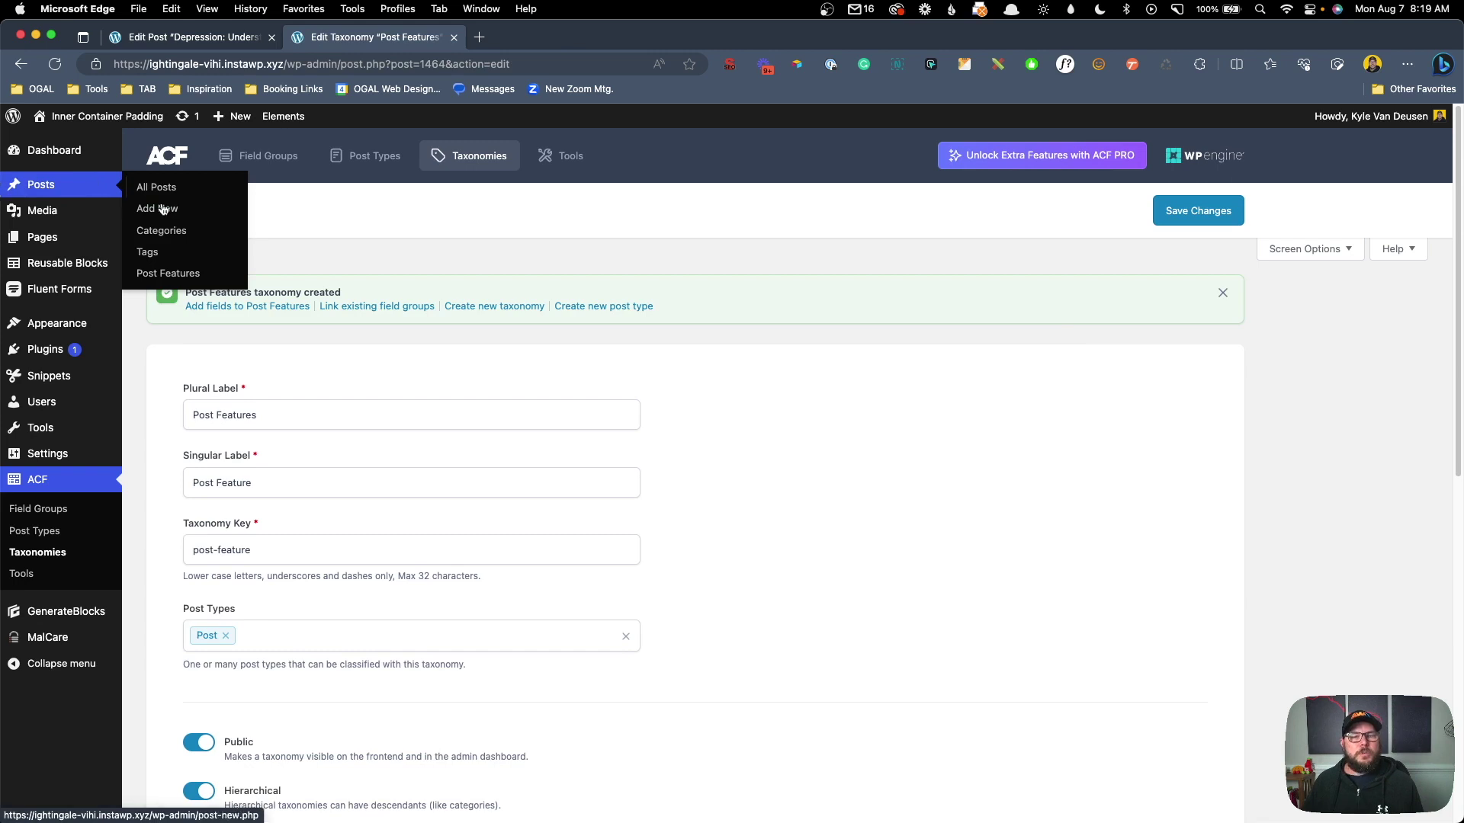
{"action": "left_click", "coordinate": [162, 274]}
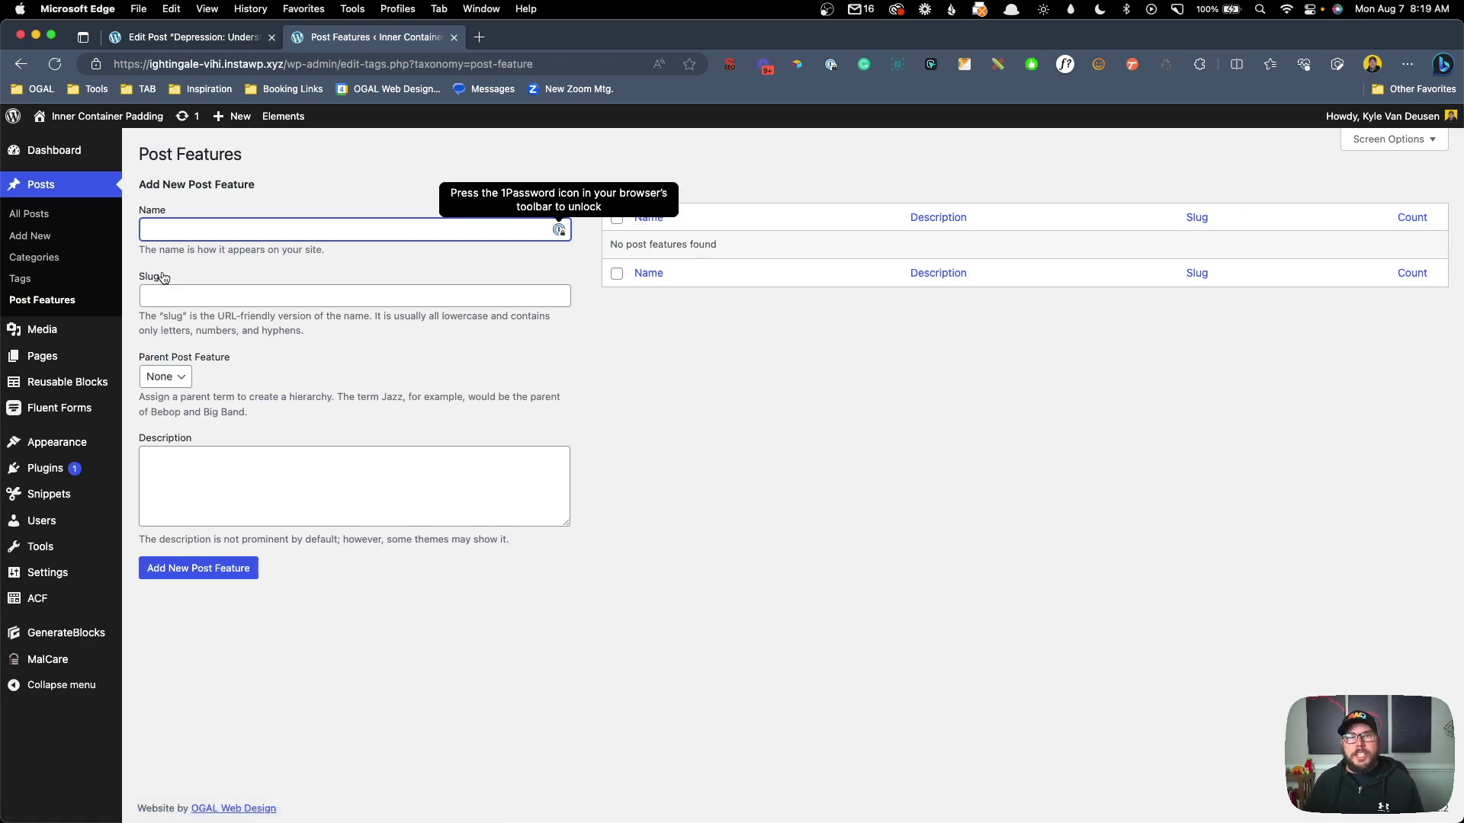
{"action": "type", "text": "Newsletter CTA"}
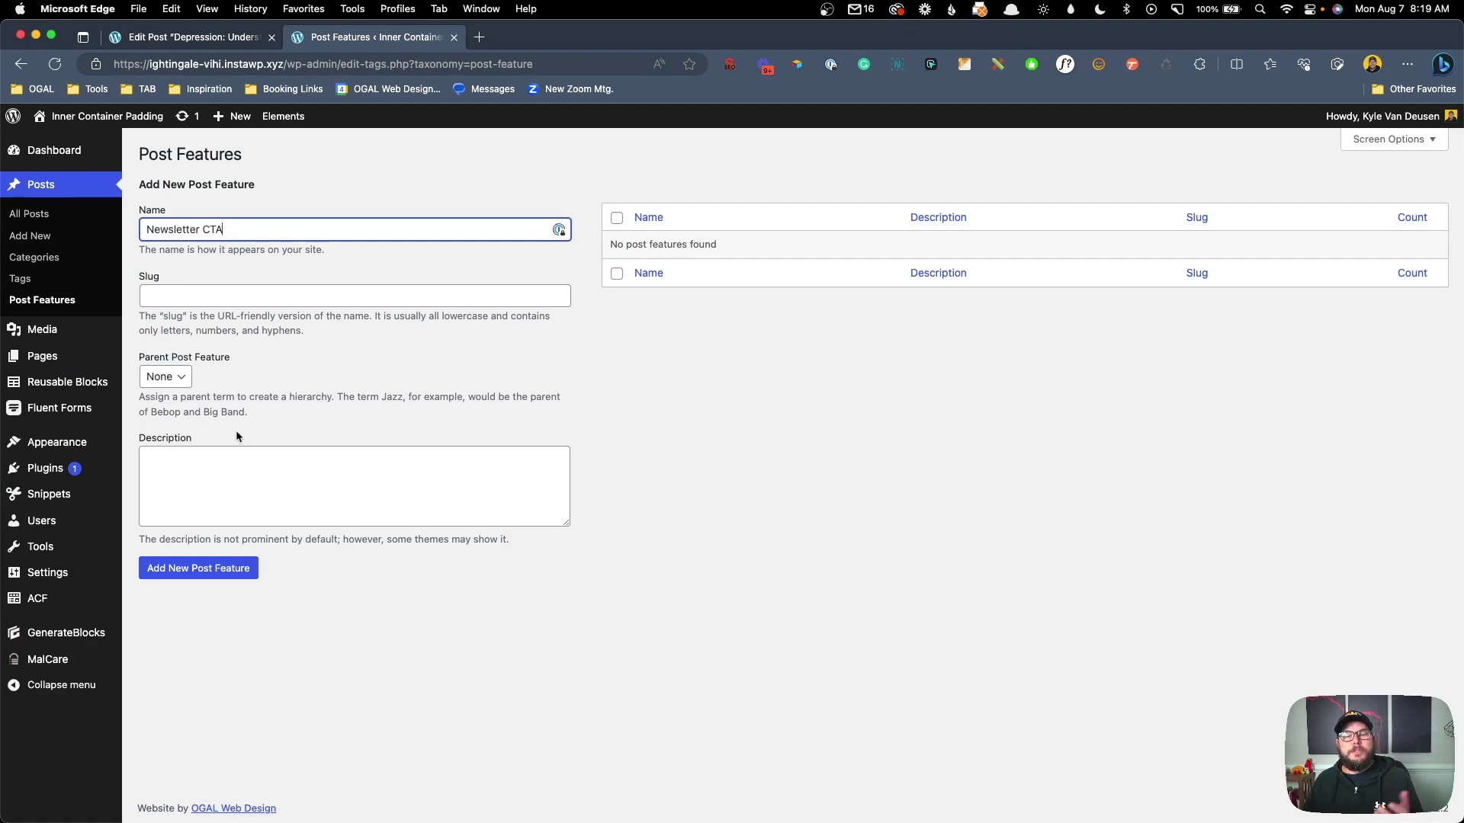
{"action": "left_click", "coordinate": [200, 568]}
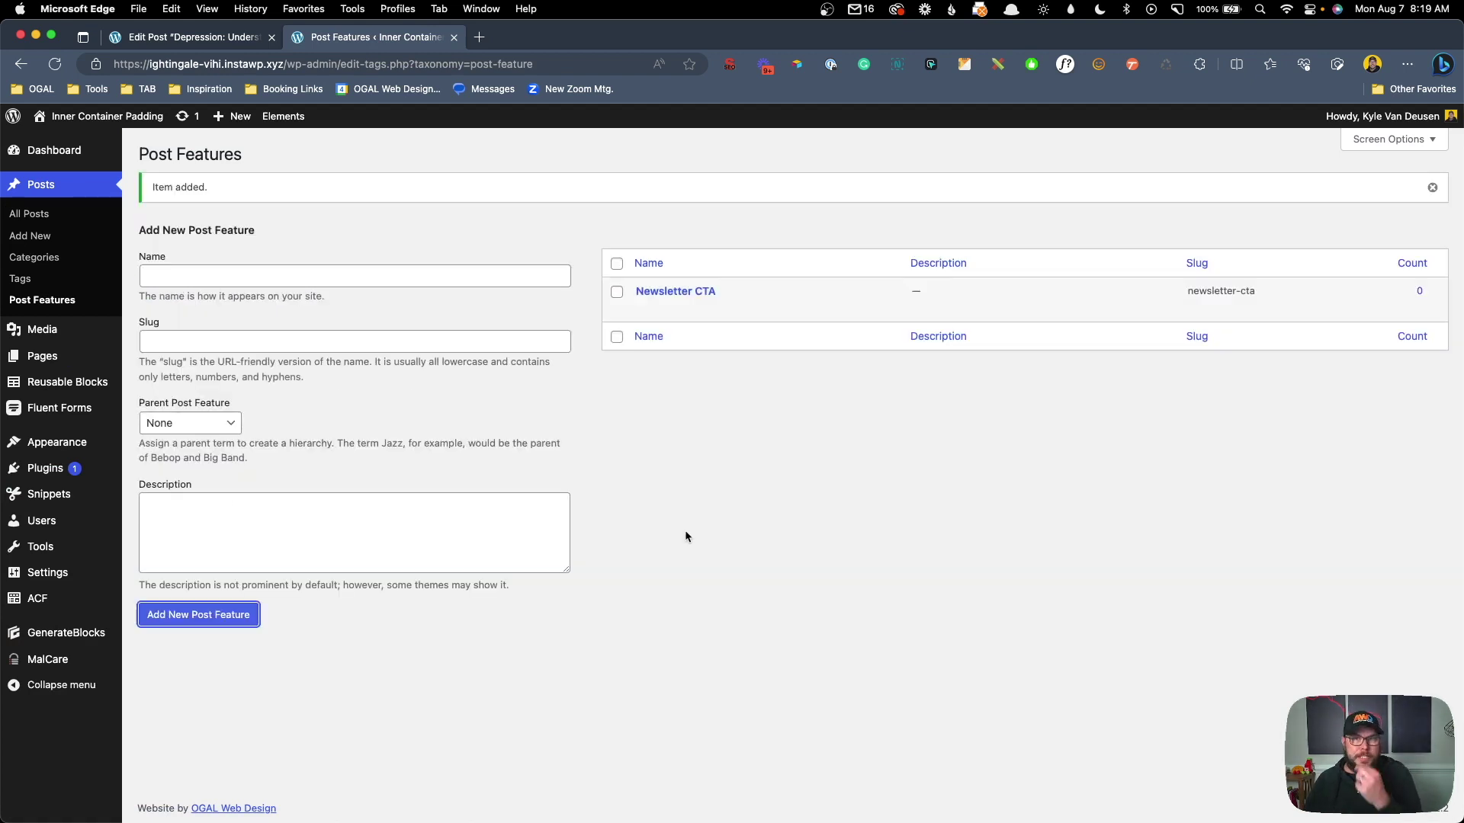
{"action": "left_click", "coordinate": [279, 276]}
{"action": "type", "text": "Dynamic CTA"}
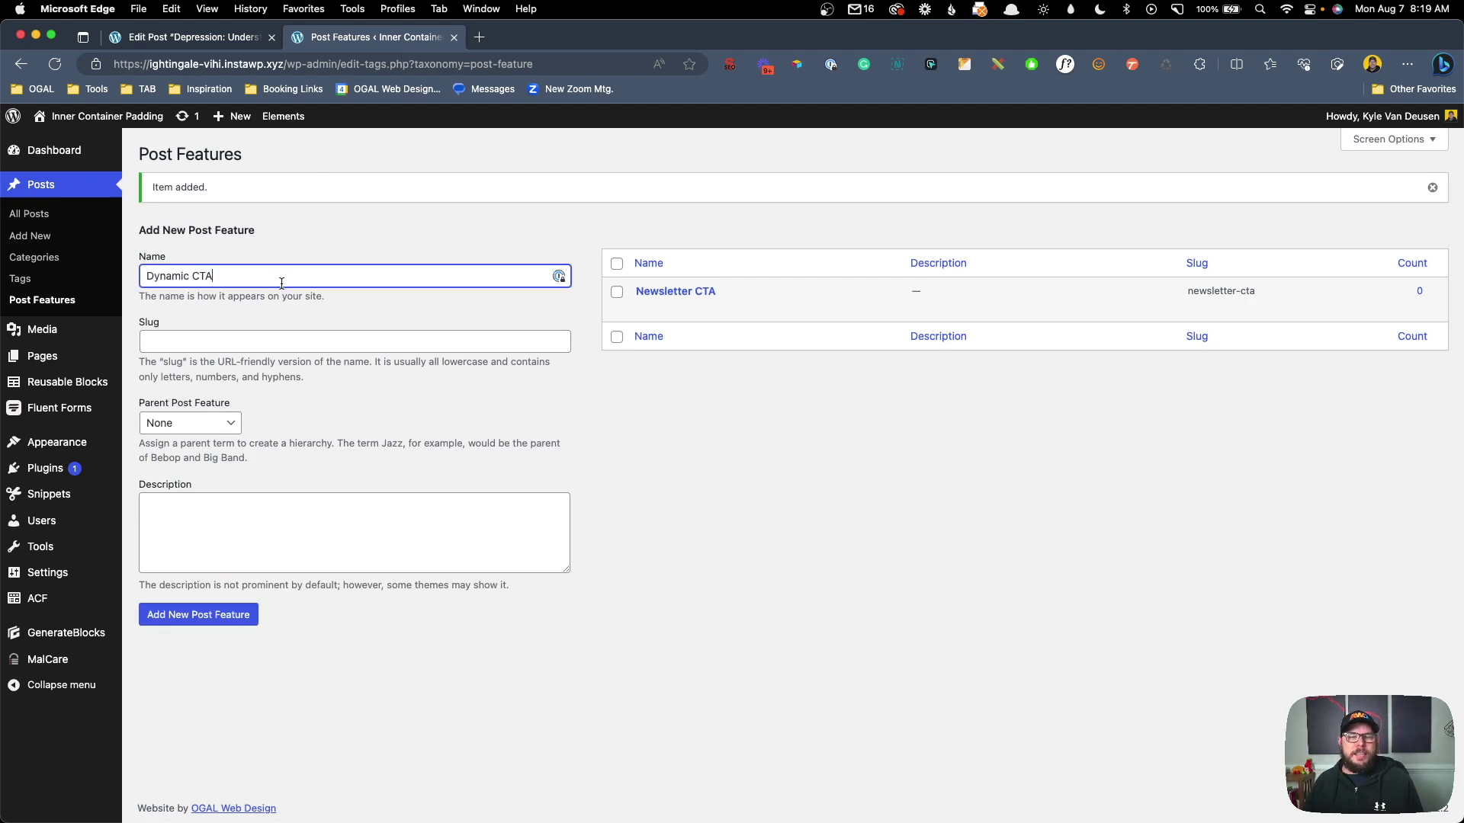
{"action": "left_click", "coordinate": [222, 621]}
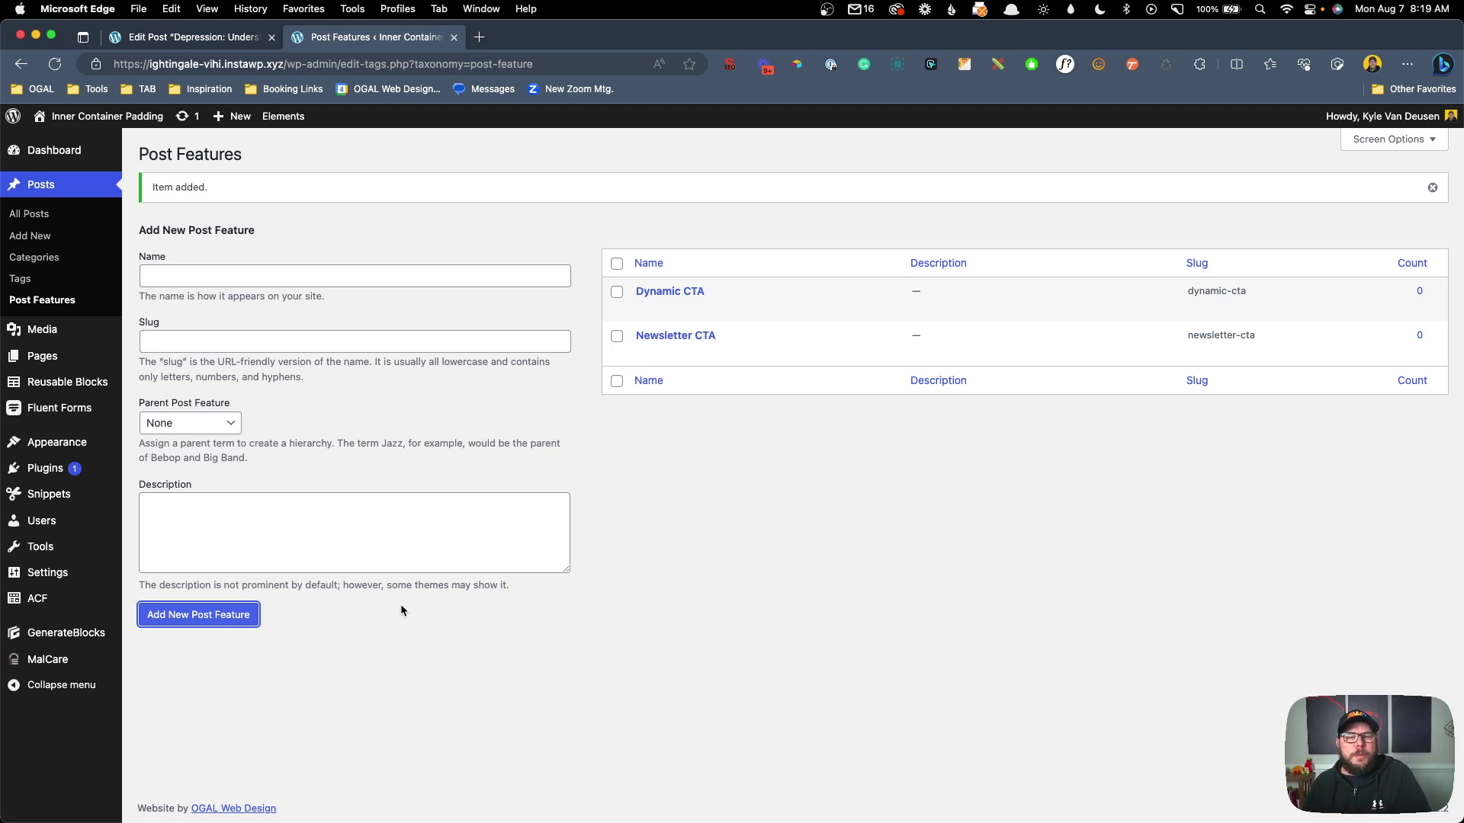
Step: Open the "Depression: Understanding the Signs" post for editing and examine its Post Features options, collapsing the Categories and Tags sections
{"action": "left_click", "coordinate": [44, 216]}
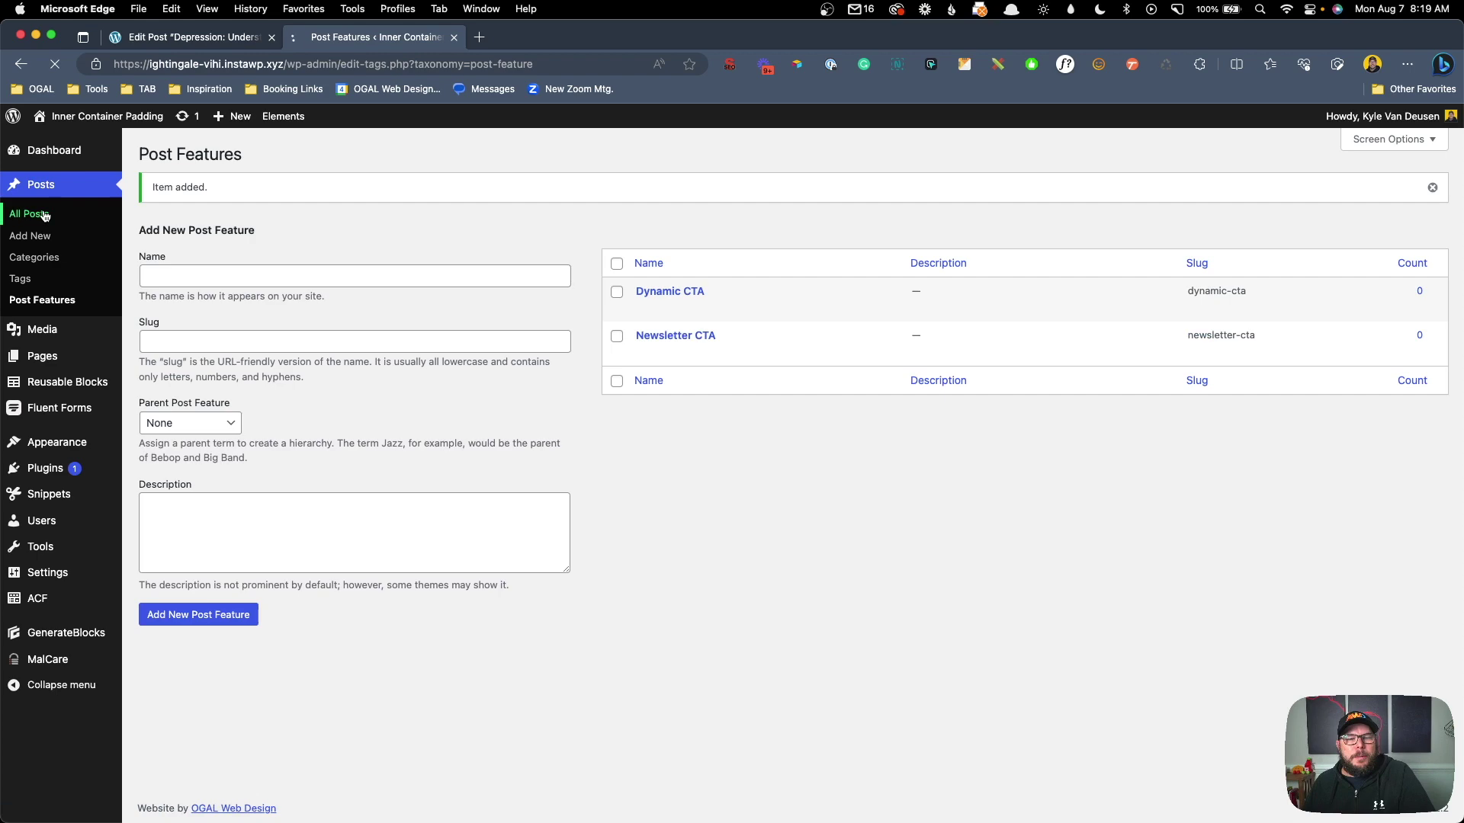
{"action": "left_click", "coordinate": [182, 288]}
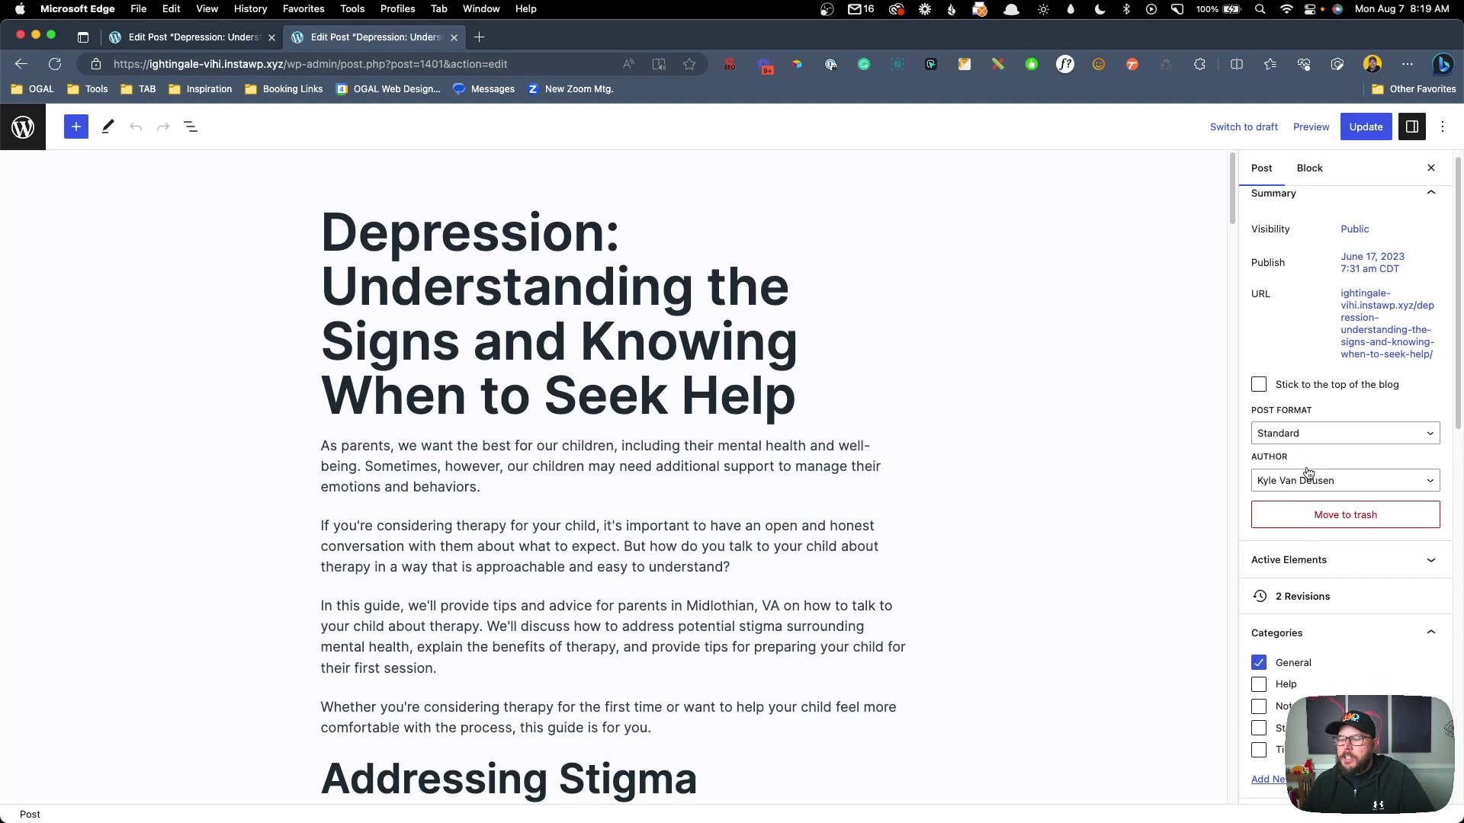
{"action": "scroll", "coordinate": [1308, 473], "scroll_direction": "down", "scroll_amount": 2}
{"action": "left_click", "coordinate": [1283, 583]}
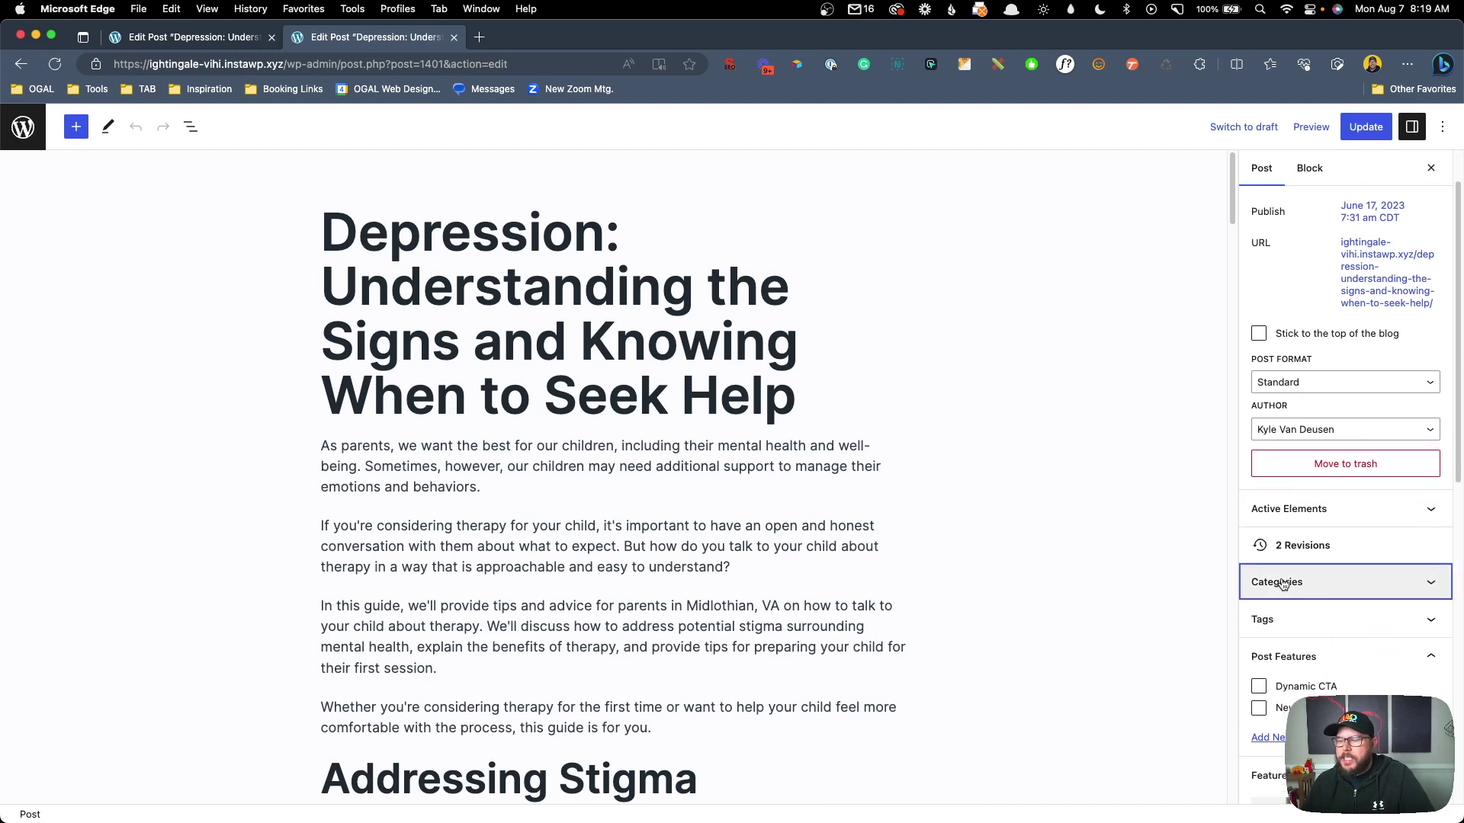
{"action": "scroll", "coordinate": [1283, 587], "scroll_direction": "down", "scroll_amount": 1}
{"action": "left_click", "coordinate": [1259, 614]}
{"action": "left_click", "coordinate": [1259, 615]}
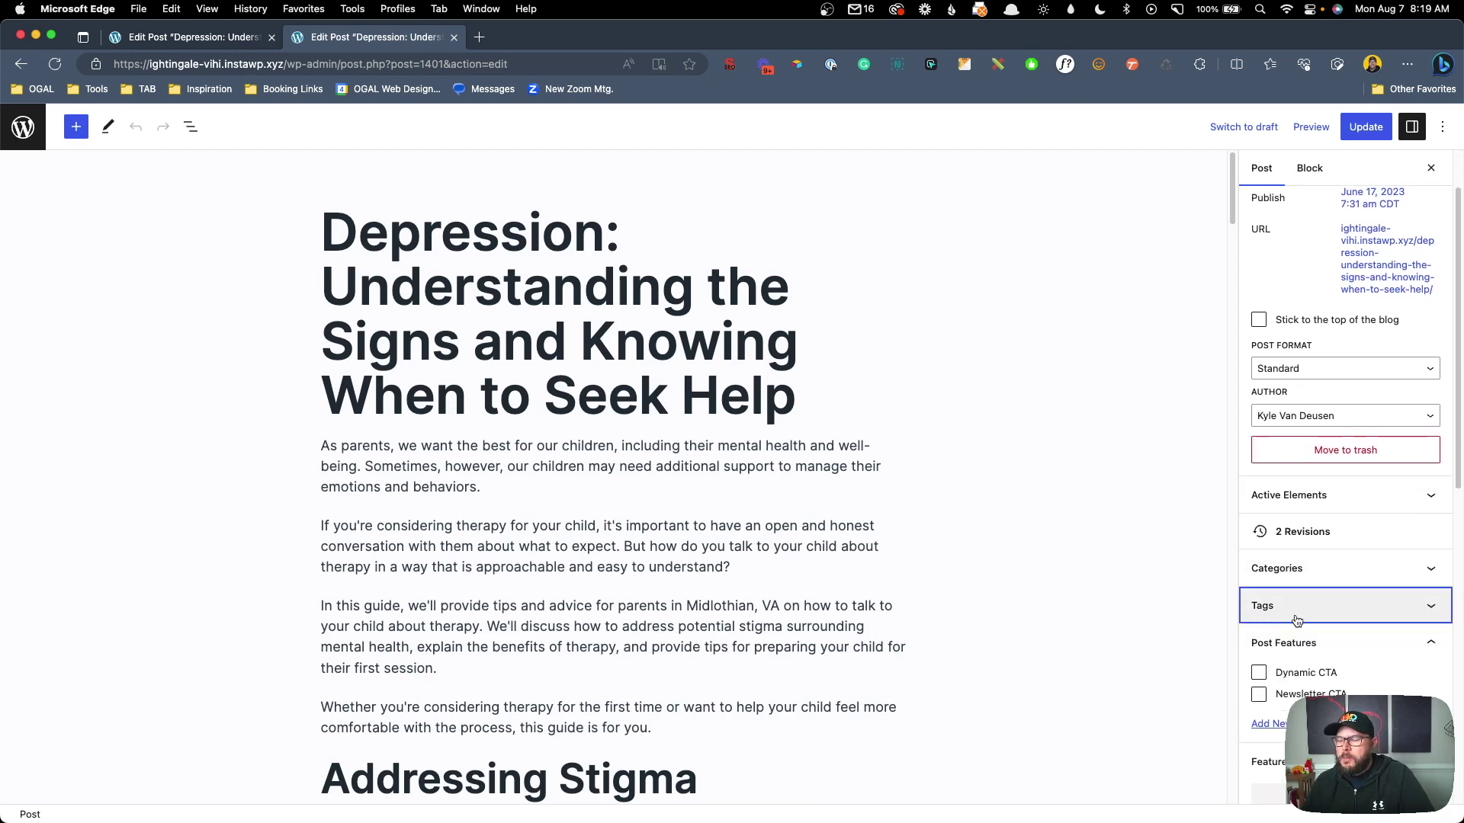
{"action": "scroll", "coordinate": [1296, 619], "scroll_direction": "down", "scroll_amount": 5}
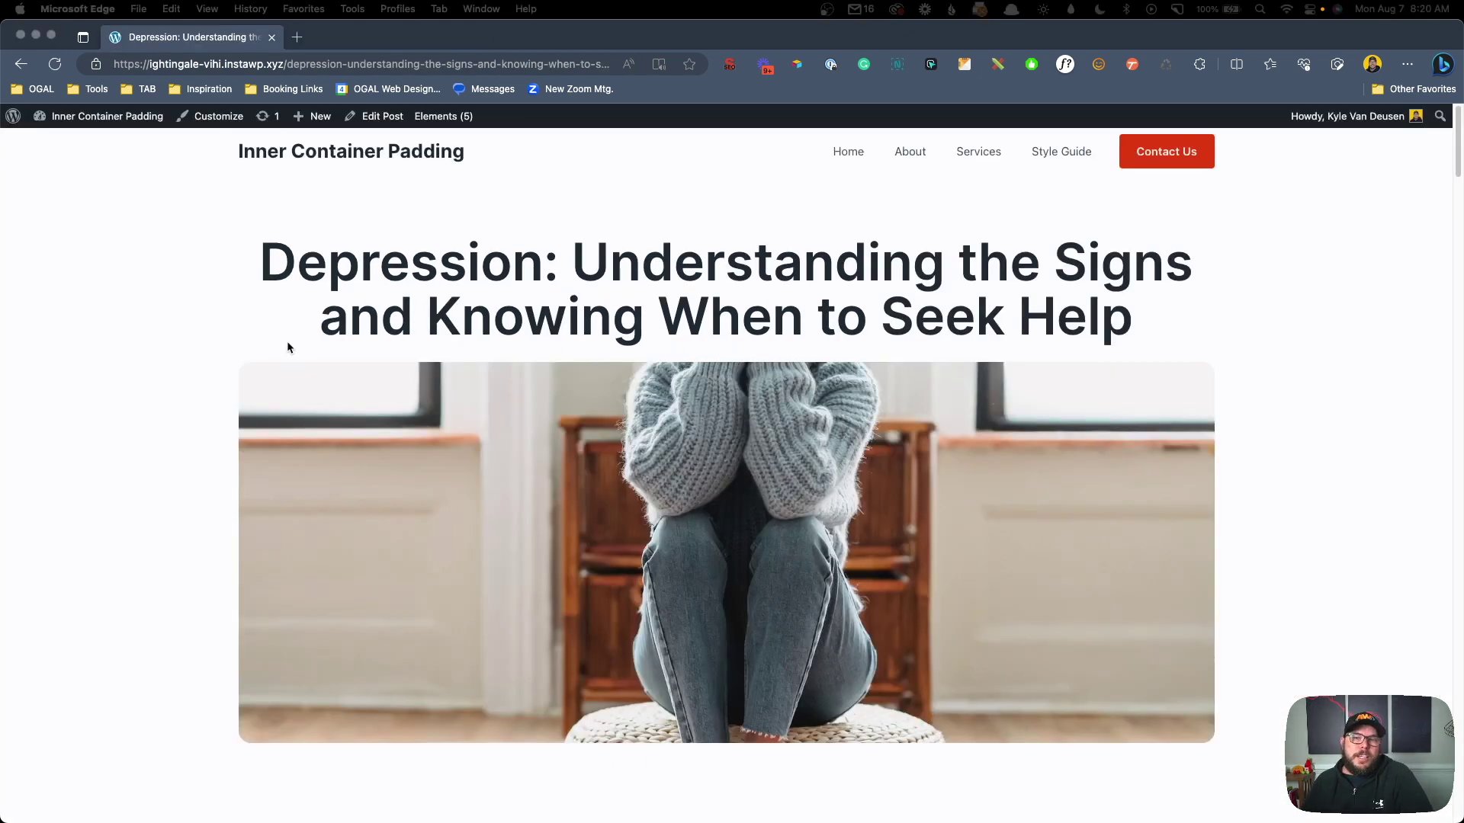
Step: Look over the published Depression post, and view the site's list of Fluent Forms forms
{"action": "scroll", "coordinate": [333, 400], "scroll_direction": "down", "scroll_amount": 5}
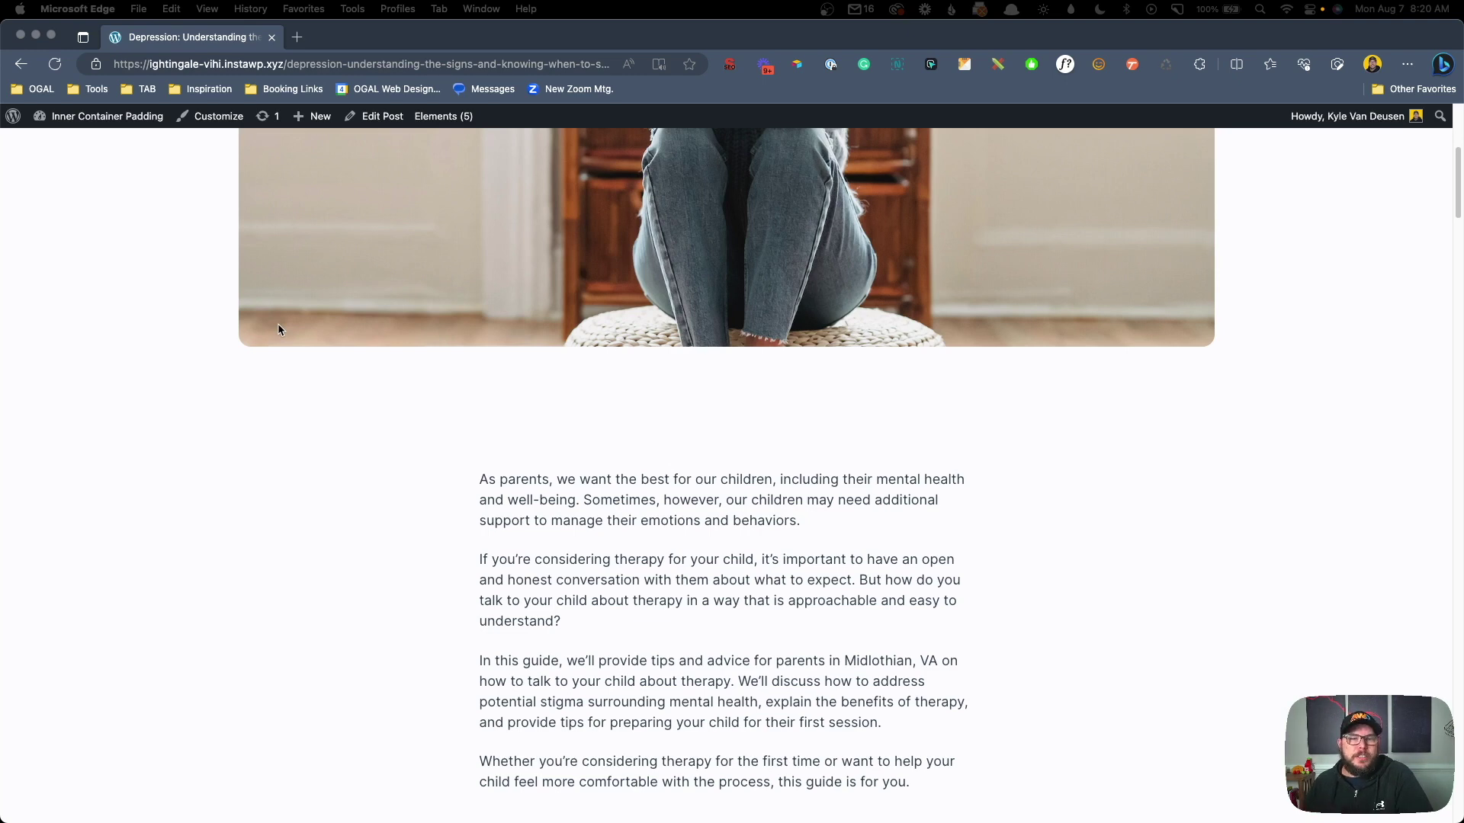
{"action": "mouse_move", "coordinate": [69, 116]}
{"action": "left_click", "coordinate": [60, 145]}
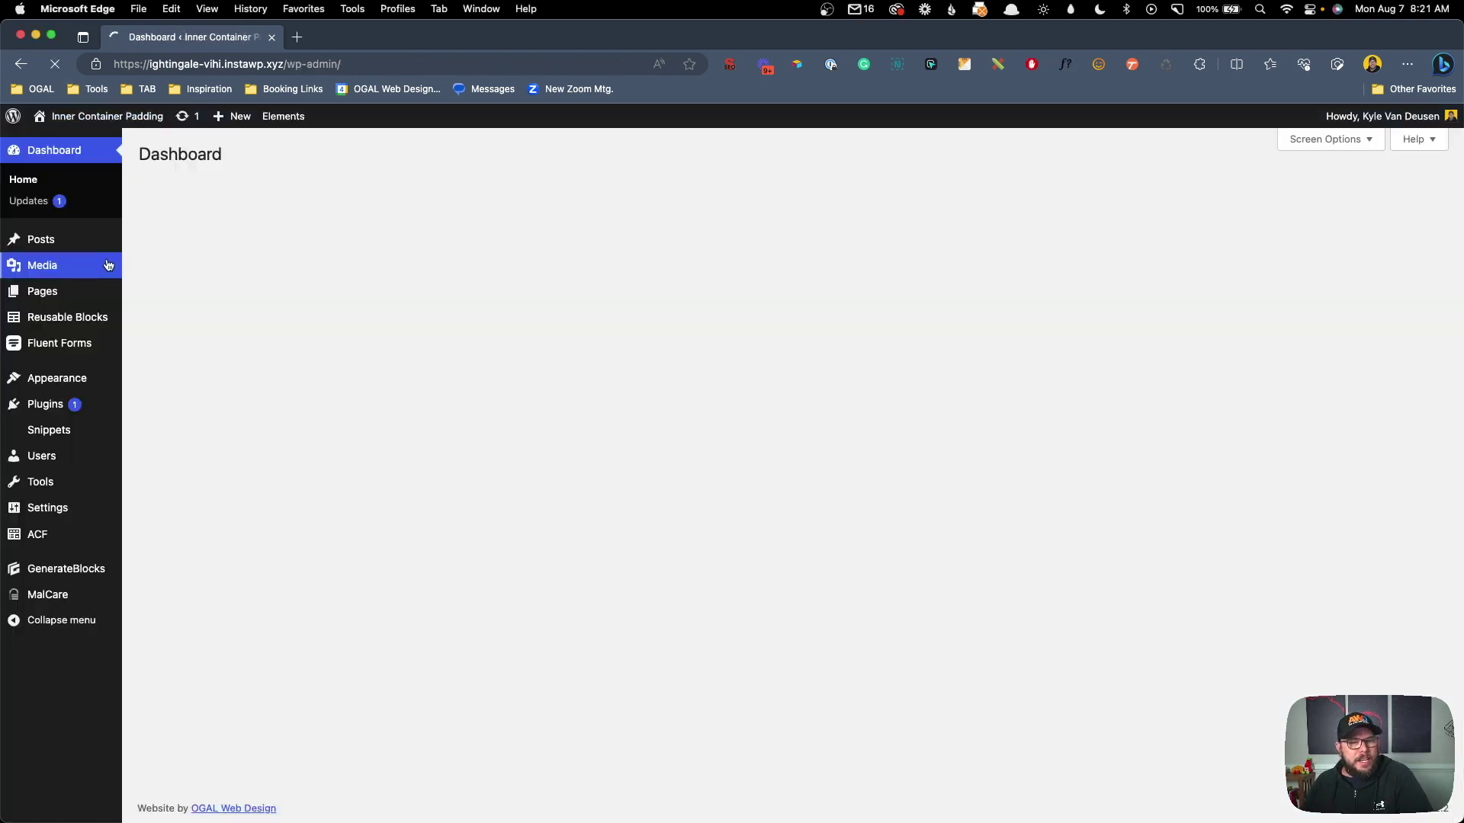
{"action": "left_click", "coordinate": [131, 347]}
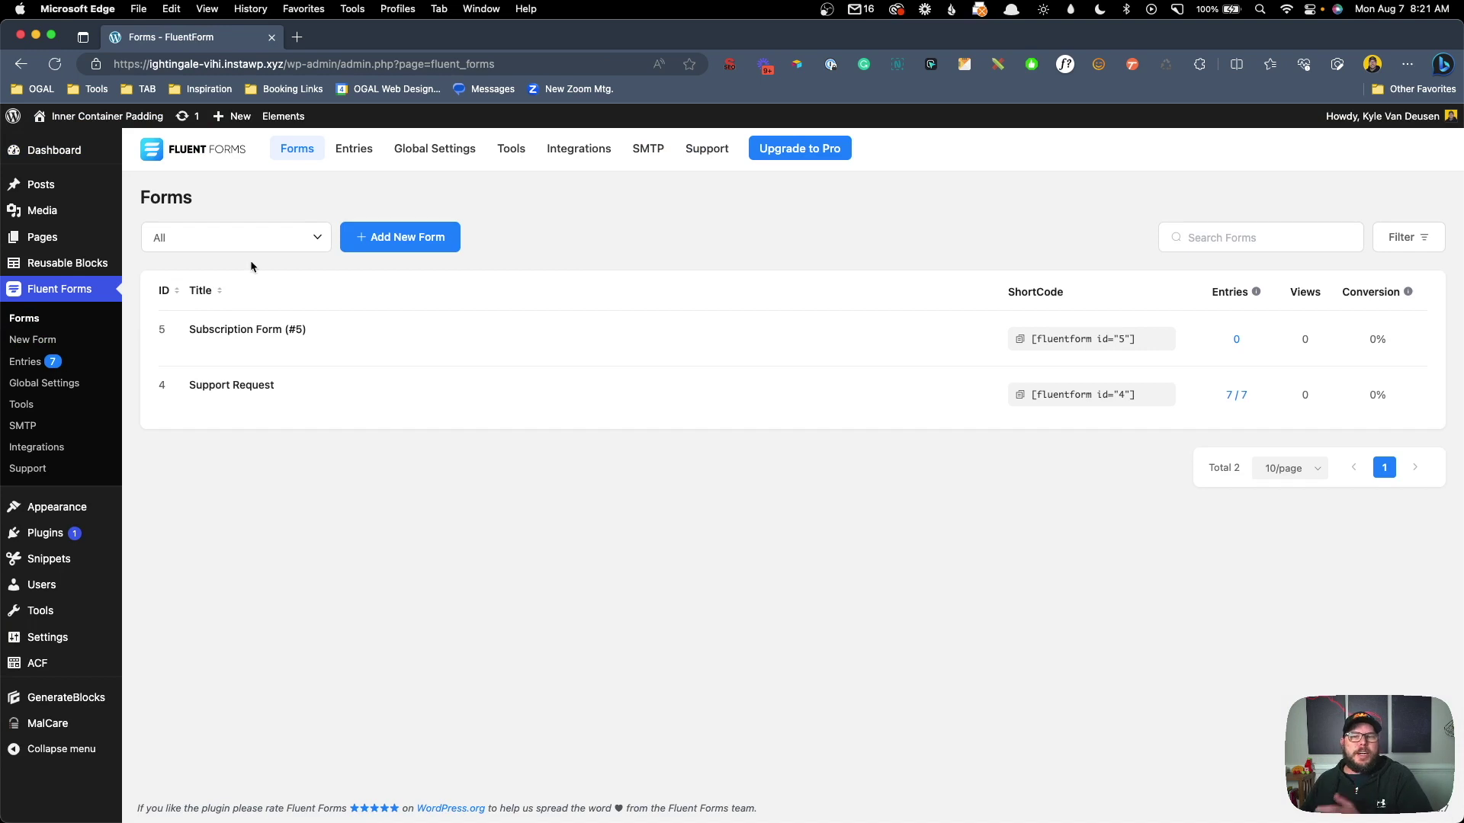
Step: Create a new block element of type Hook and title it "Newsletter CTA"
{"action": "left_click", "coordinate": [275, 120]}
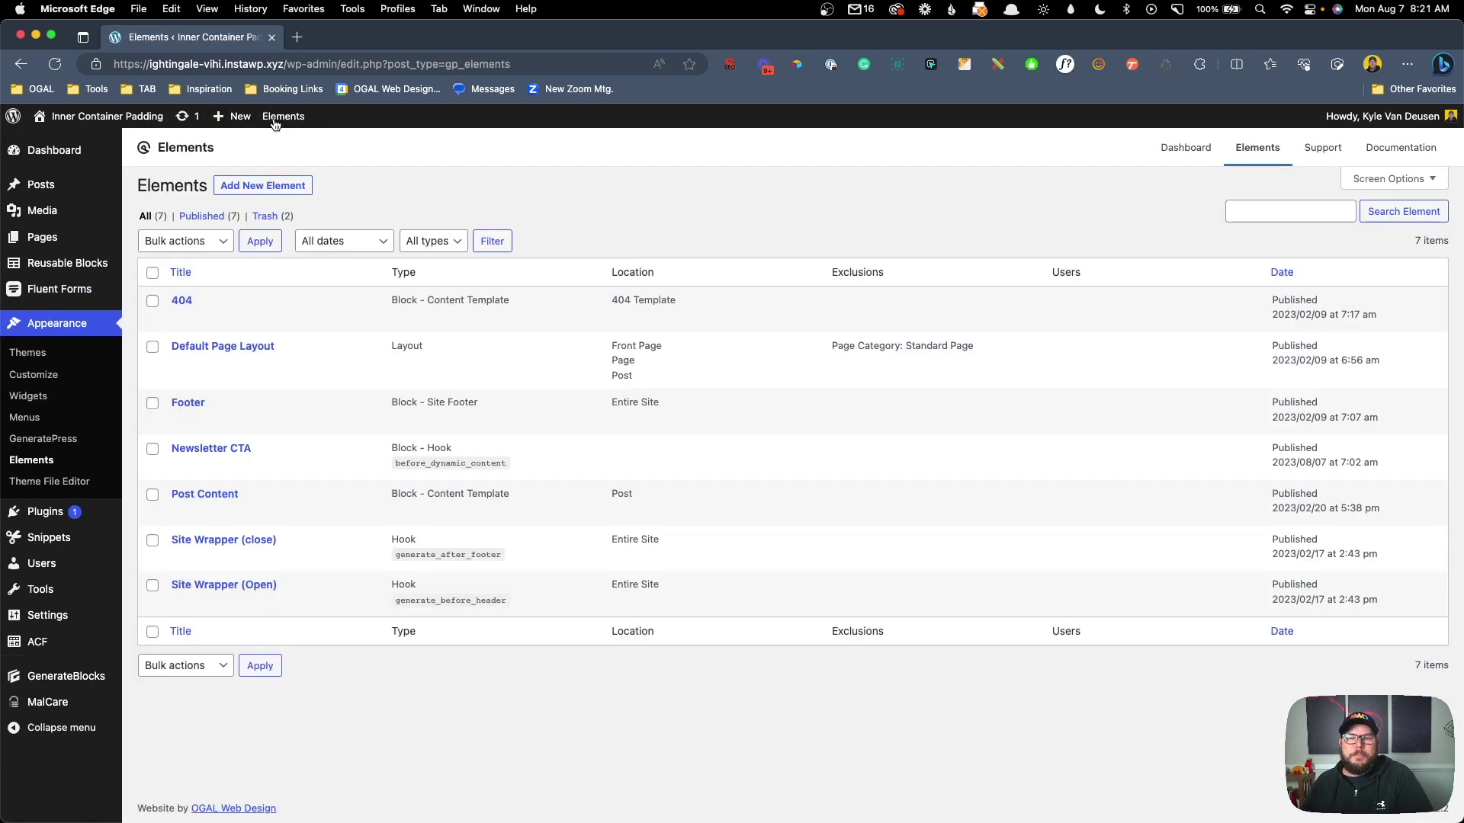
{"action": "left_click", "coordinate": [275, 185]}
{"action": "left_click", "coordinate": [617, 478]}
{"action": "left_click", "coordinate": [614, 494]}
{"action": "left_click", "coordinate": [850, 486]}
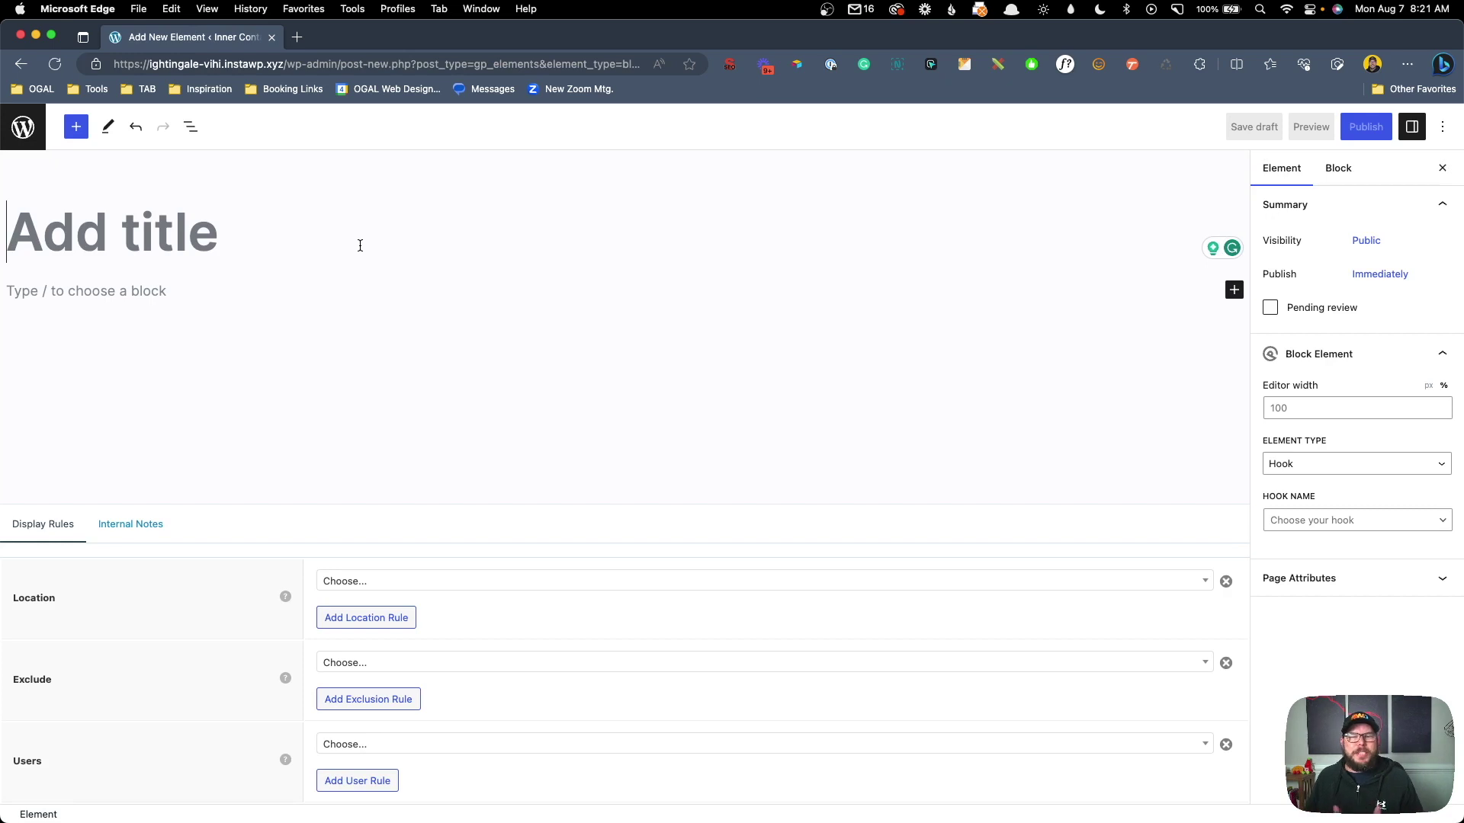
{"action": "type", "text": "Newslette"}
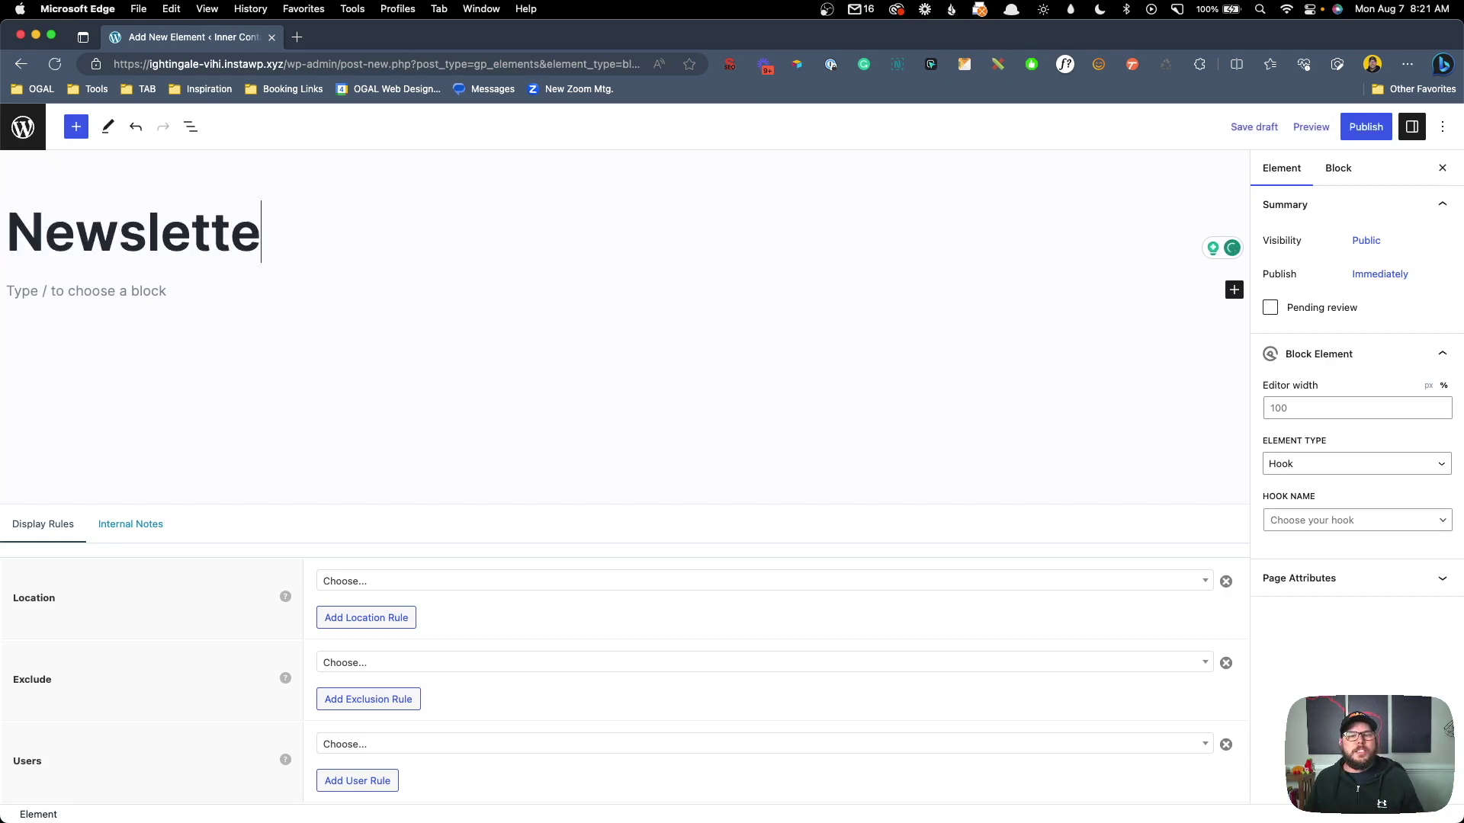
{"action": "type", "text": "r CTA"}
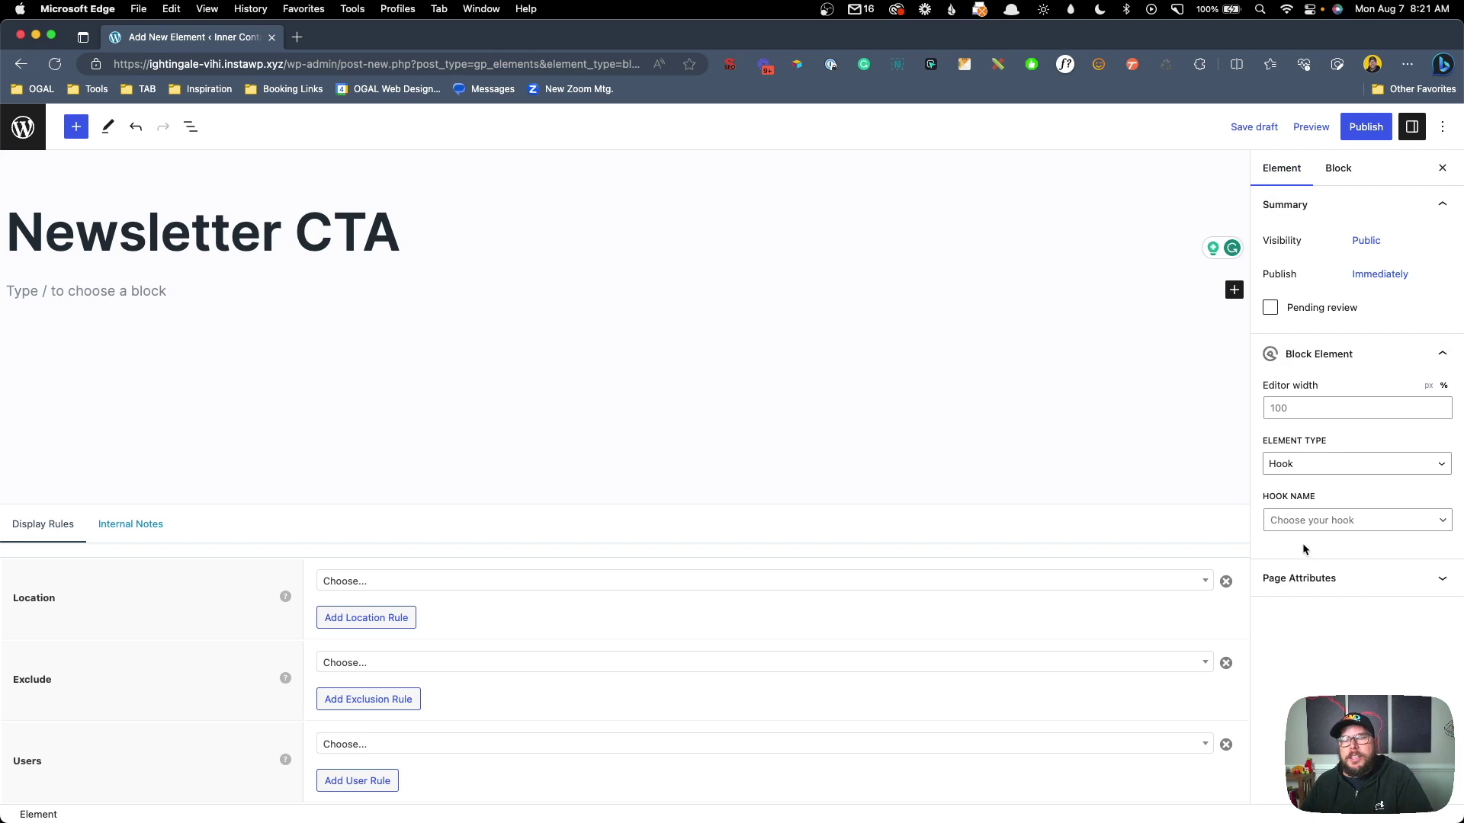
Step: Set the element's hook to Custom Hook with the name "before_dynamic_content" and save the draft
{"action": "left_click", "coordinate": [1300, 521]}
{"action": "scroll", "coordinate": [1303, 619], "scroll_direction": "down", "scroll_amount": 10}
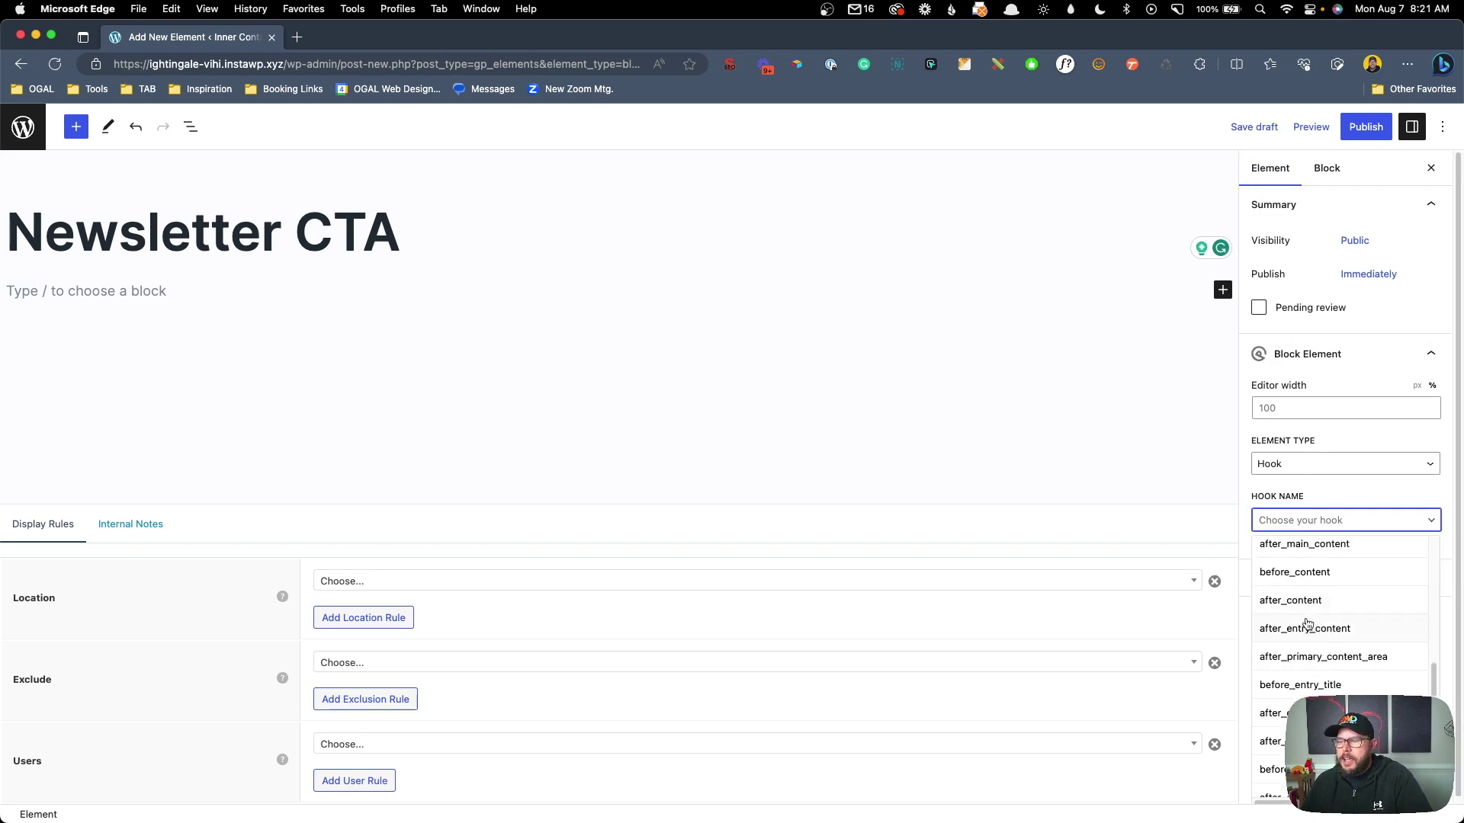
{"action": "left_click", "coordinate": [1271, 768]}
{"action": "left_click", "coordinate": [1292, 573]}
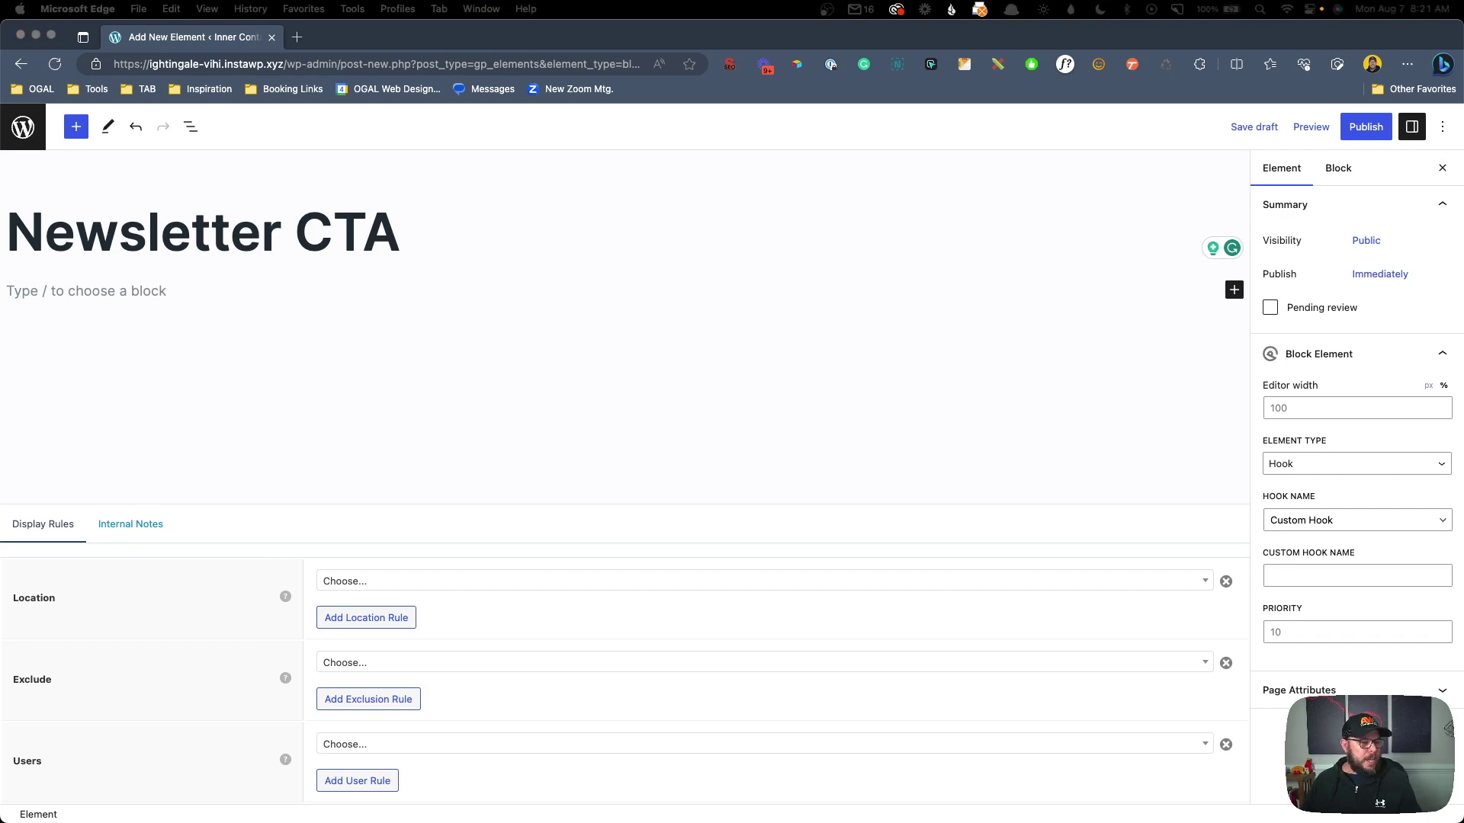
{"action": "left_click", "coordinate": [1309, 581]}
{"action": "type", "text": "before_dynami"}
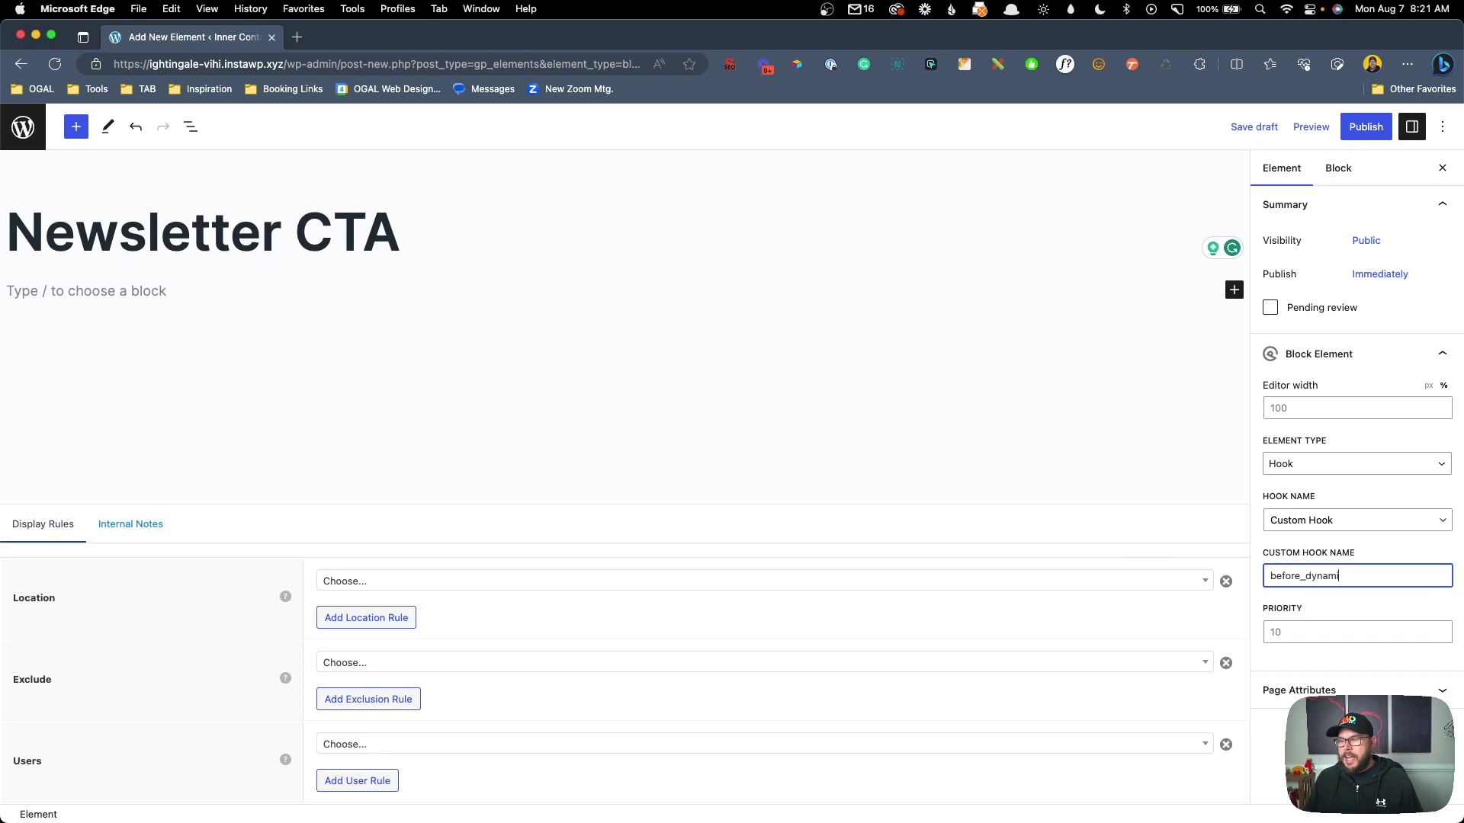
{"action": "type", "text": "c_content"}
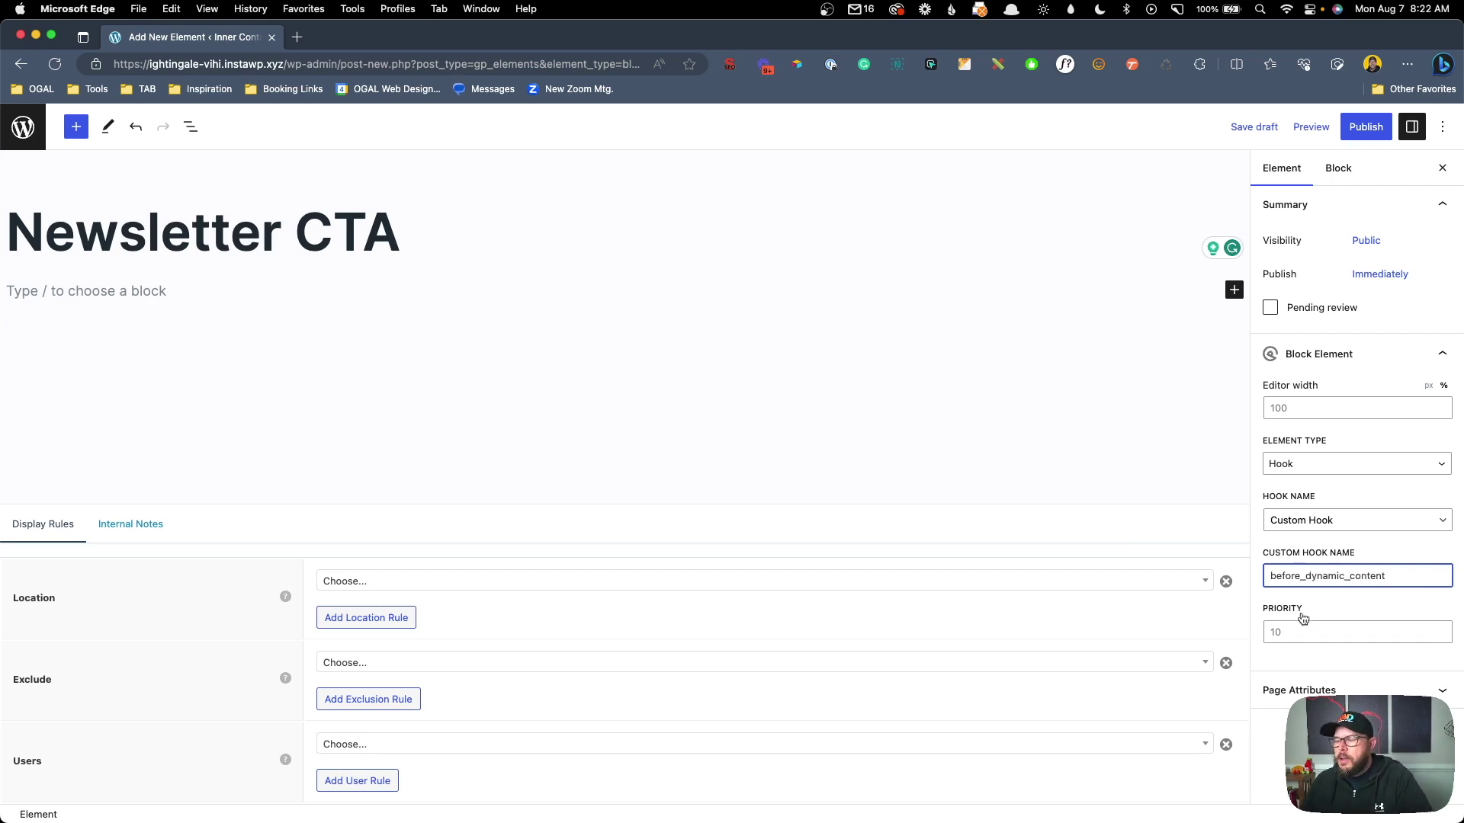
{"action": "left_click_drag", "start_coordinate": [1300, 576], "coordinate": [1253, 581]}
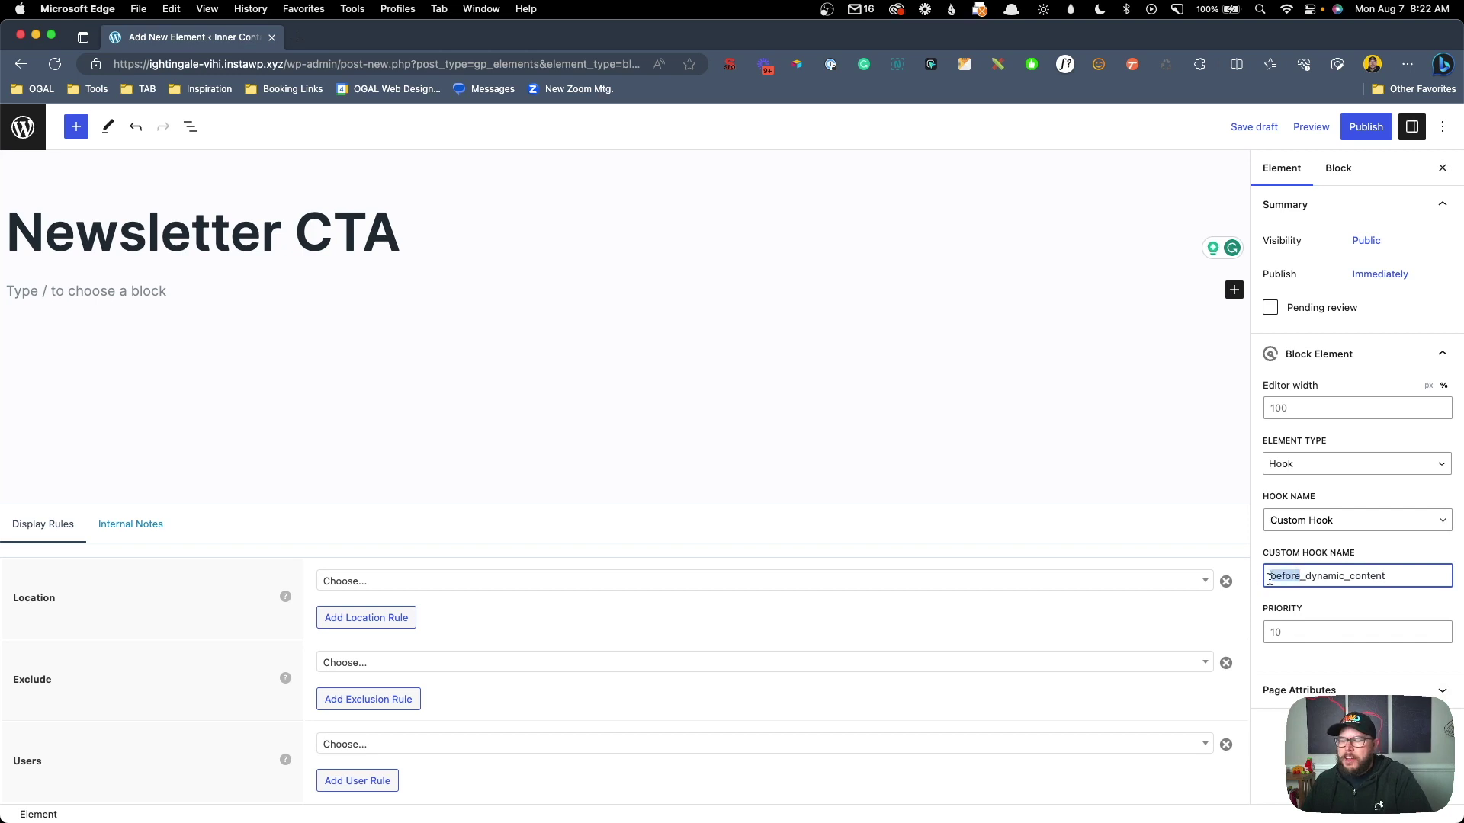
{"action": "key", "text": "Left"}
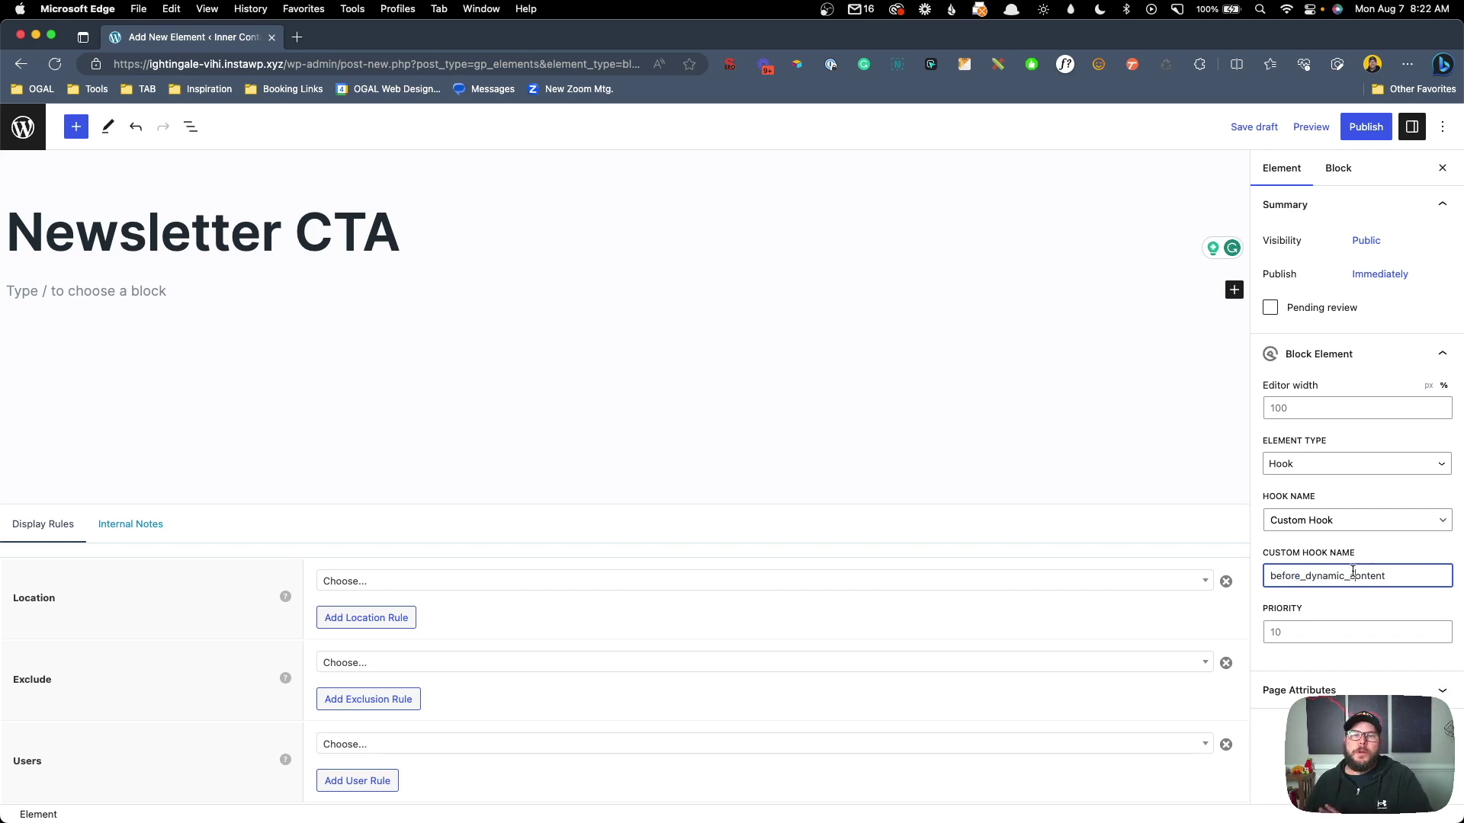
{"action": "left_click", "coordinate": [180, 608]}
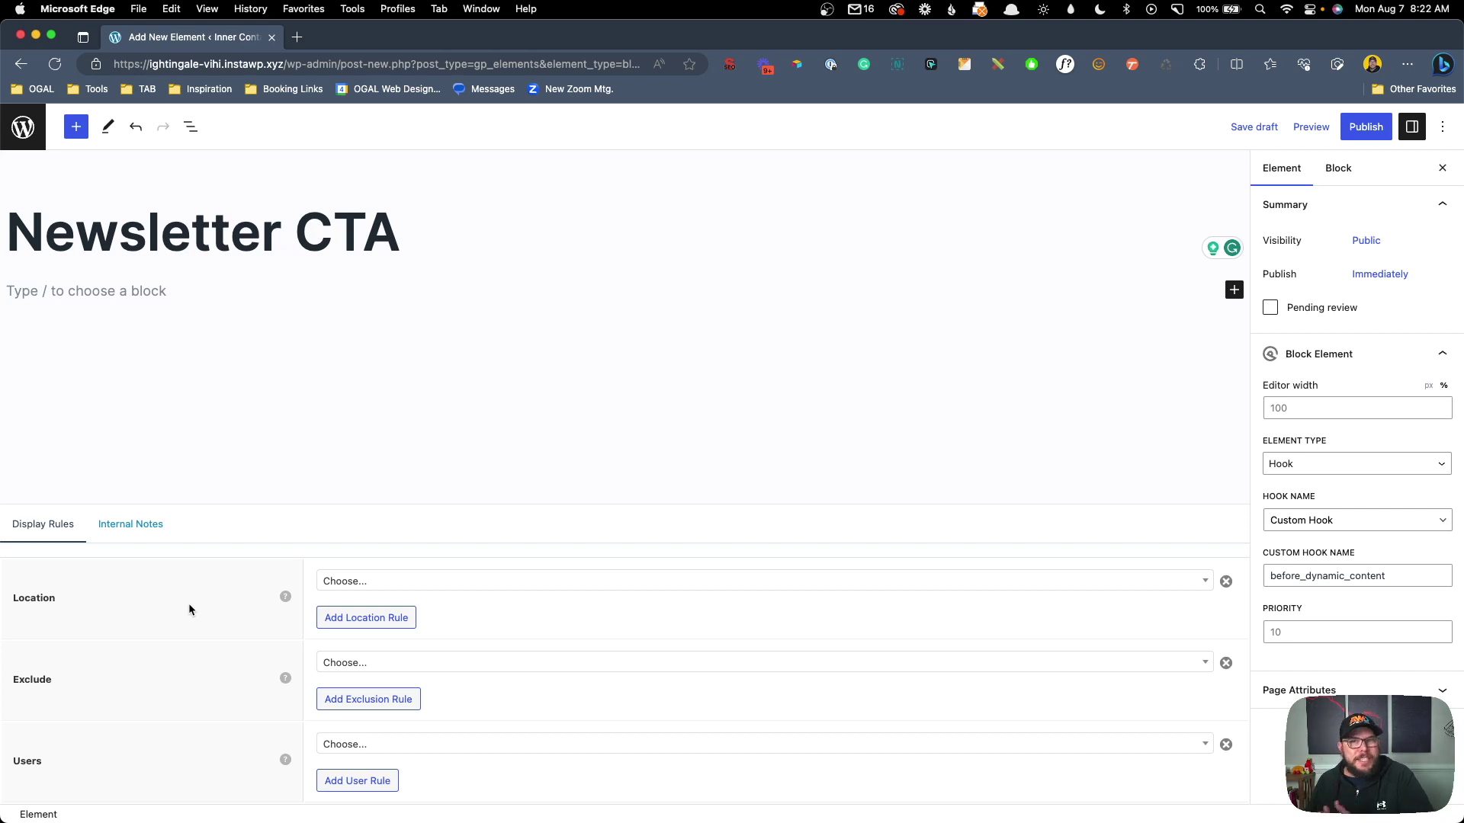
{"action": "key", "text": "super+s"}
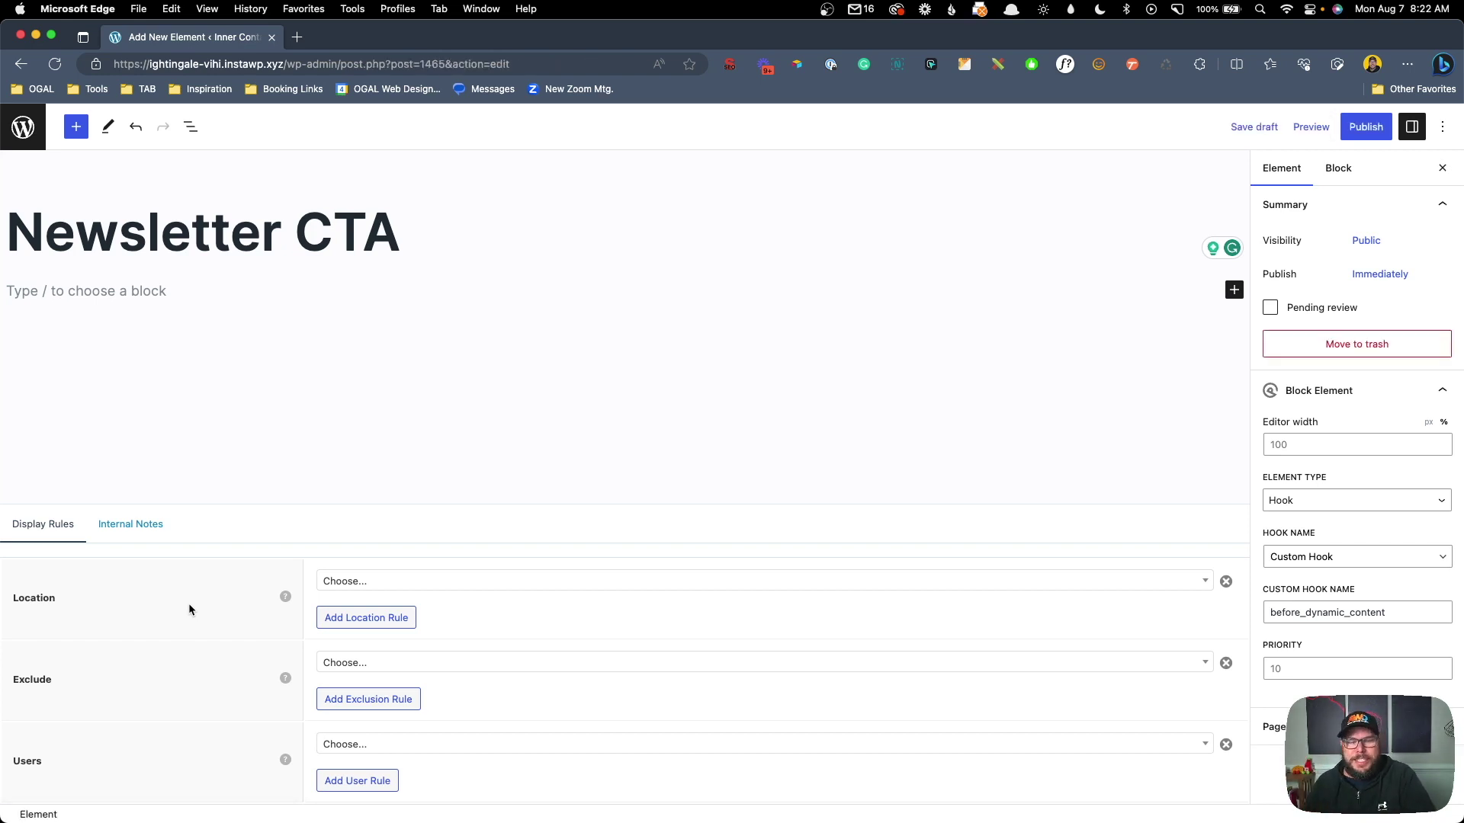
Step: Set the element's location display rule to Post Feature with the term Newsletter CTA
{"action": "left_click", "coordinate": [362, 583]}
{"action": "scroll", "coordinate": [469, 696], "scroll_direction": "down", "scroll_amount": 3}
{"action": "scroll", "coordinate": [470, 696], "scroll_direction": "down", "scroll_amount": 5}
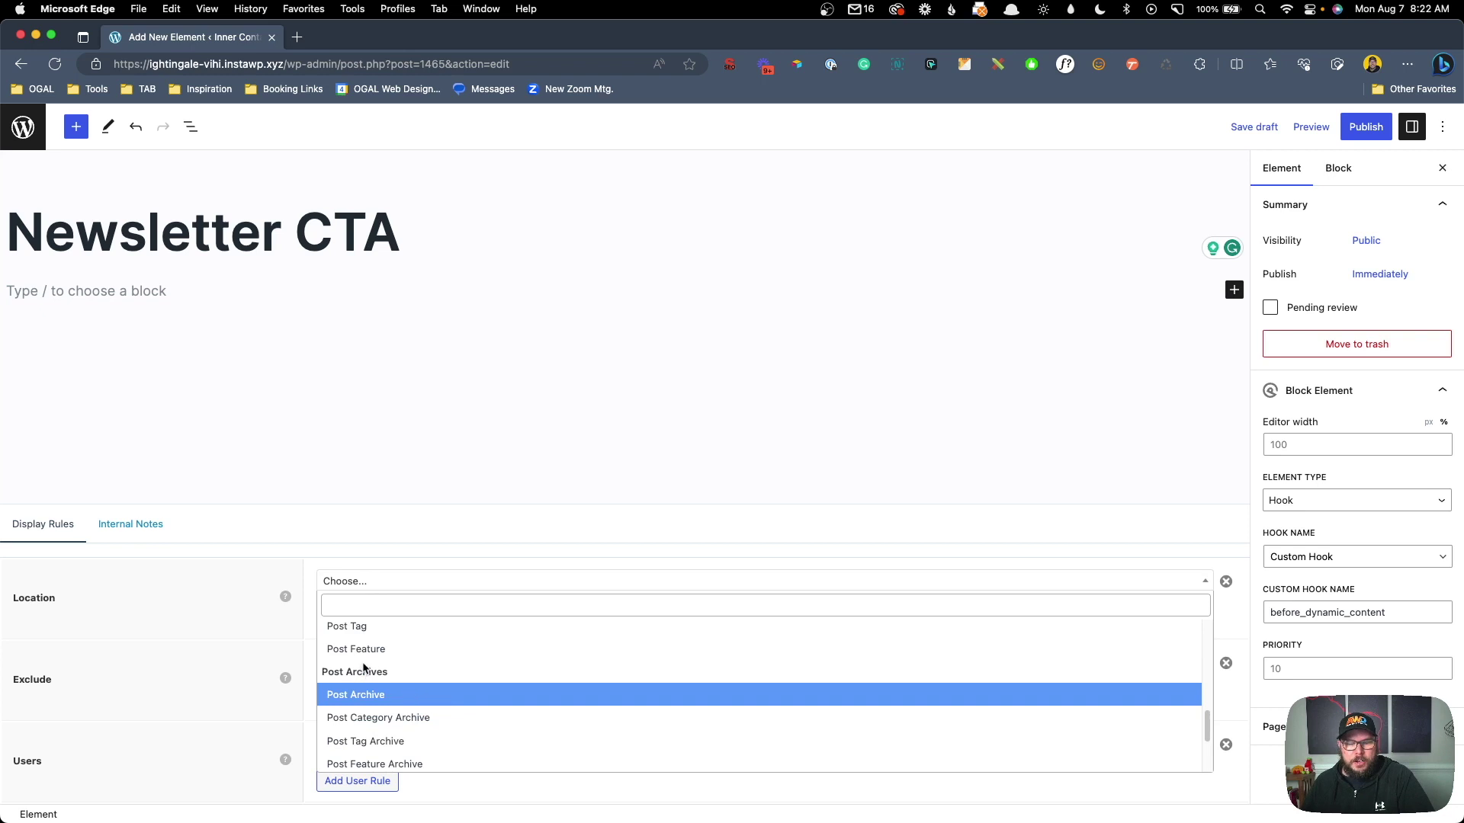
{"action": "left_click", "coordinate": [373, 649]}
{"action": "left_click", "coordinate": [861, 582]}
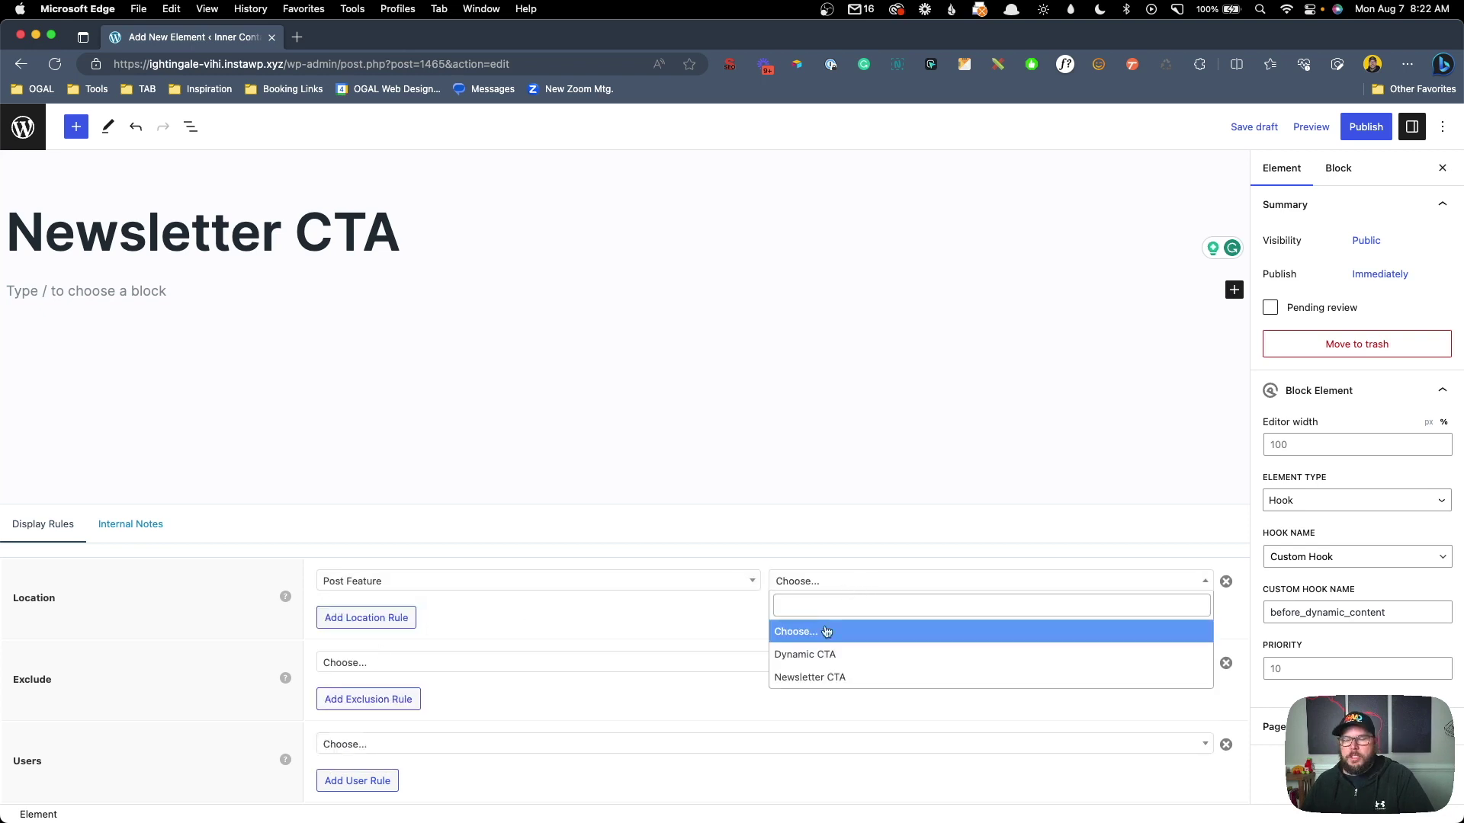
{"action": "left_click", "coordinate": [827, 676]}
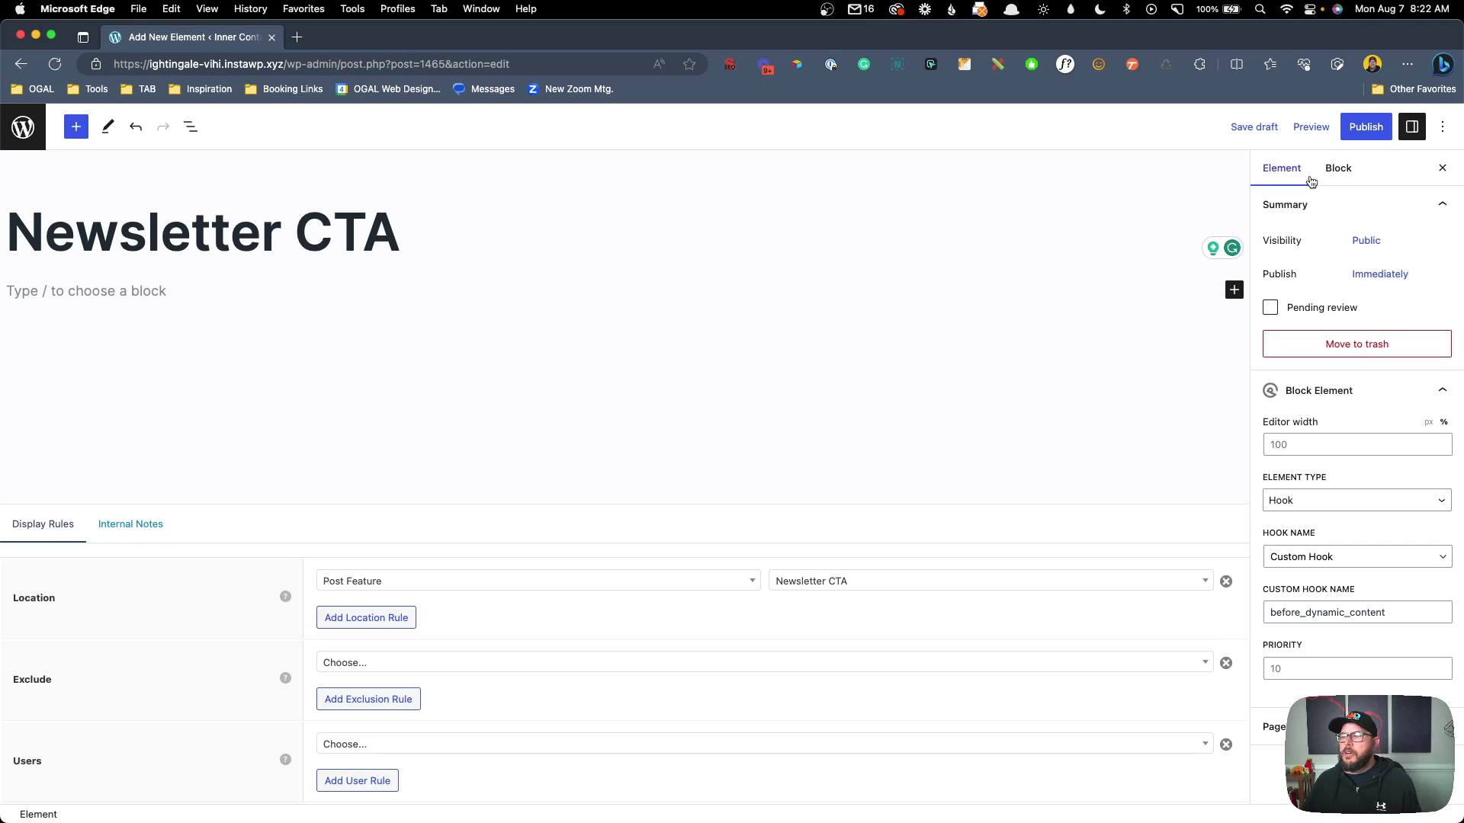
Step: Set the Newsletter CTA element's editor width to 648 px
{"action": "left_click", "coordinate": [1319, 445]}
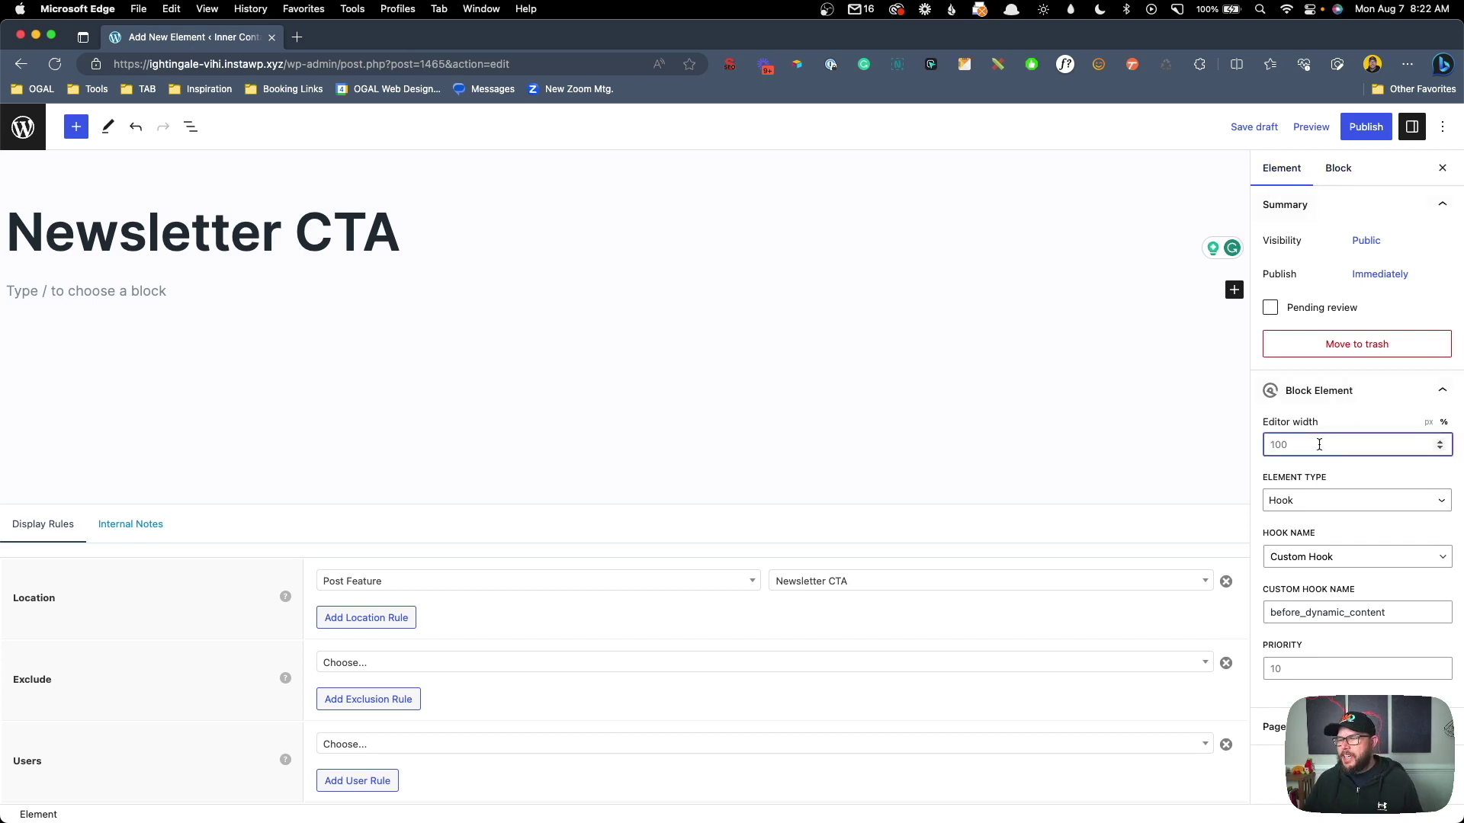
{"action": "left_click", "coordinate": [1429, 422]}
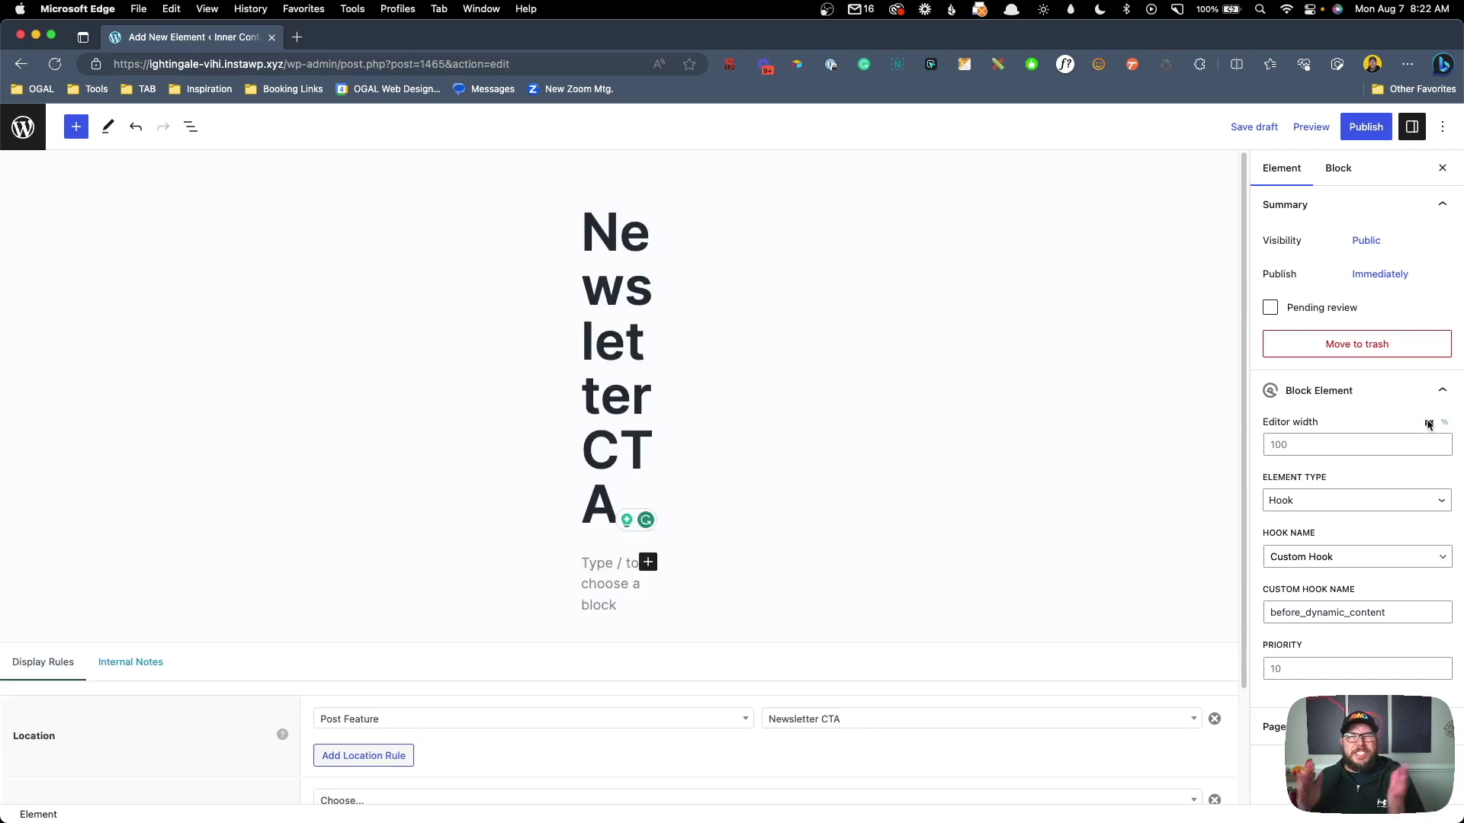
{"action": "left_click", "coordinate": [1370, 453]}
{"action": "type", "text": "648"}
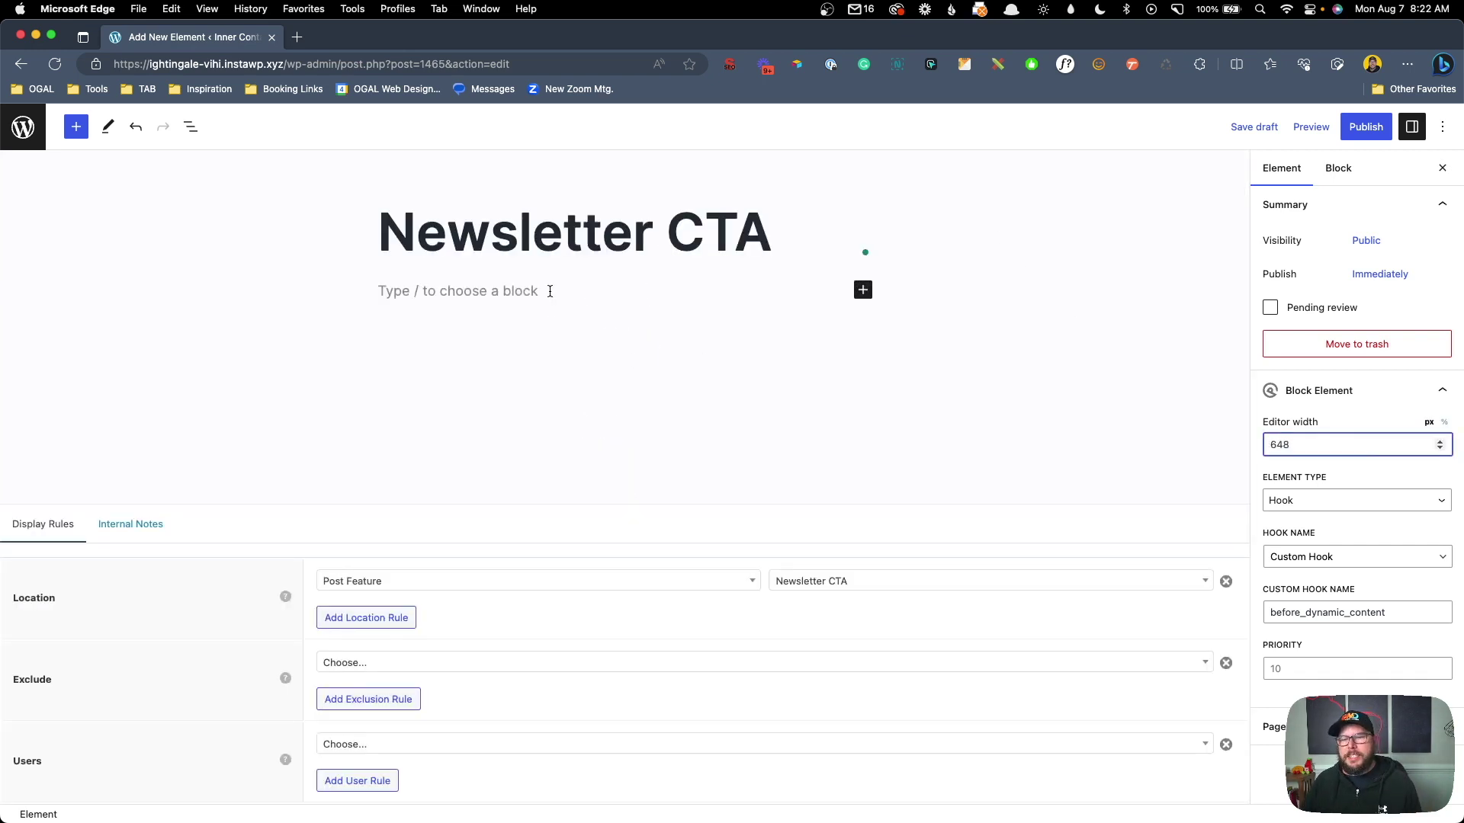
Step: Insert a Fluent Forms block in the element and have it use Subscription Form (#5)
{"action": "left_click", "coordinate": [550, 292]}
{"action": "type", "text": "/"}
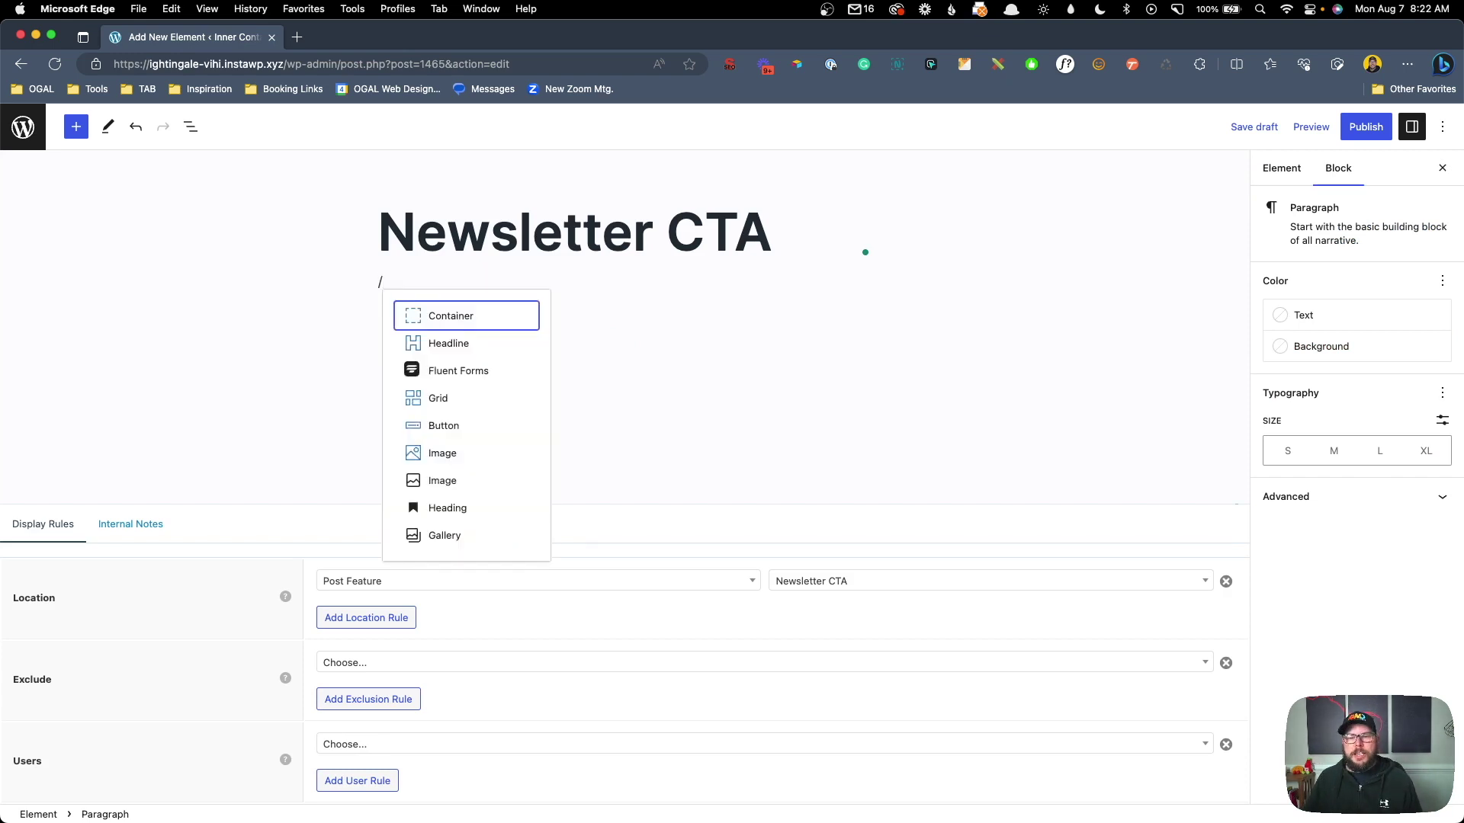
{"action": "left_click", "coordinate": [462, 372]}
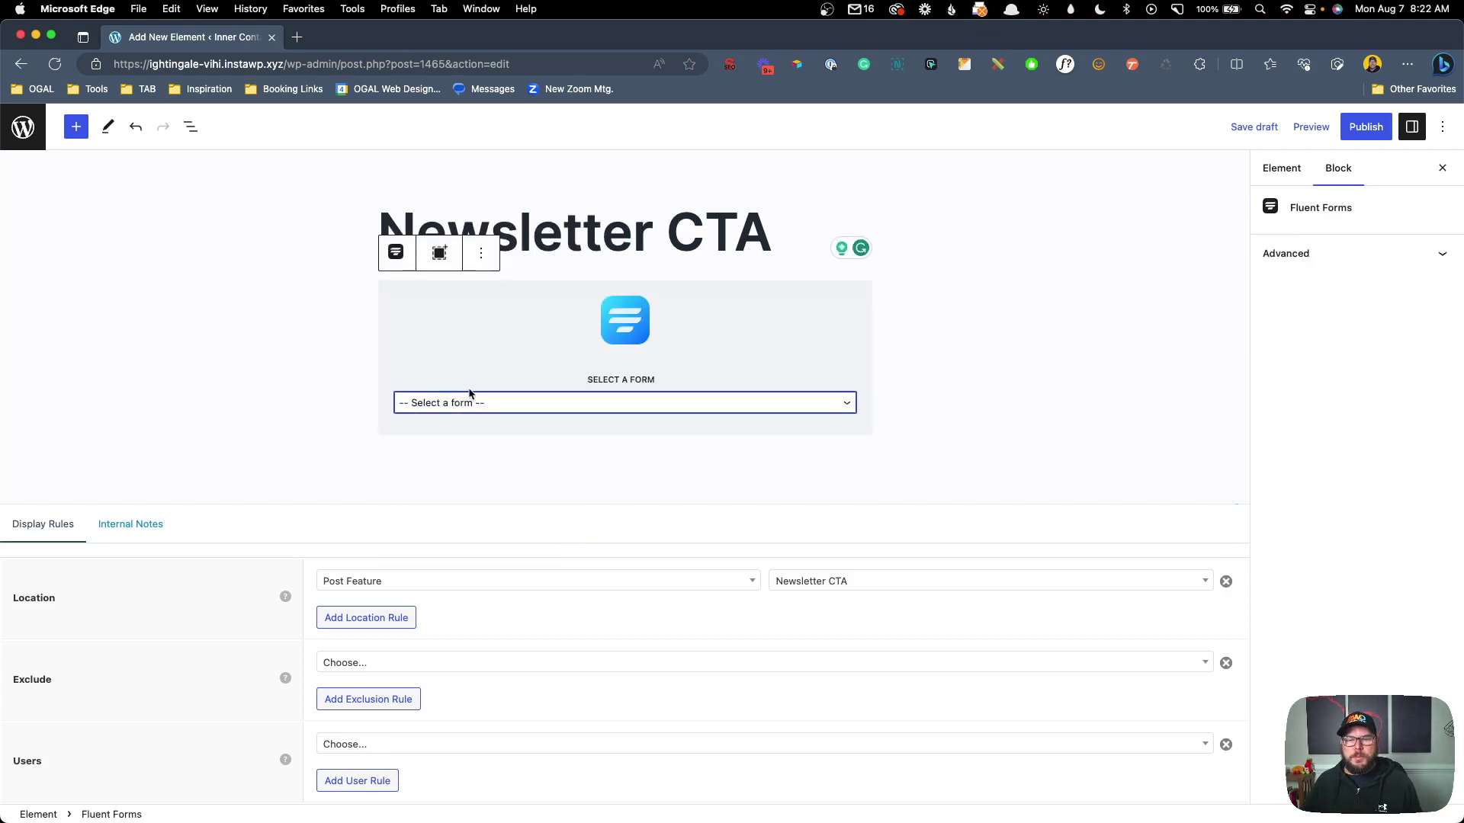
{"action": "left_click", "coordinate": [471, 401]}
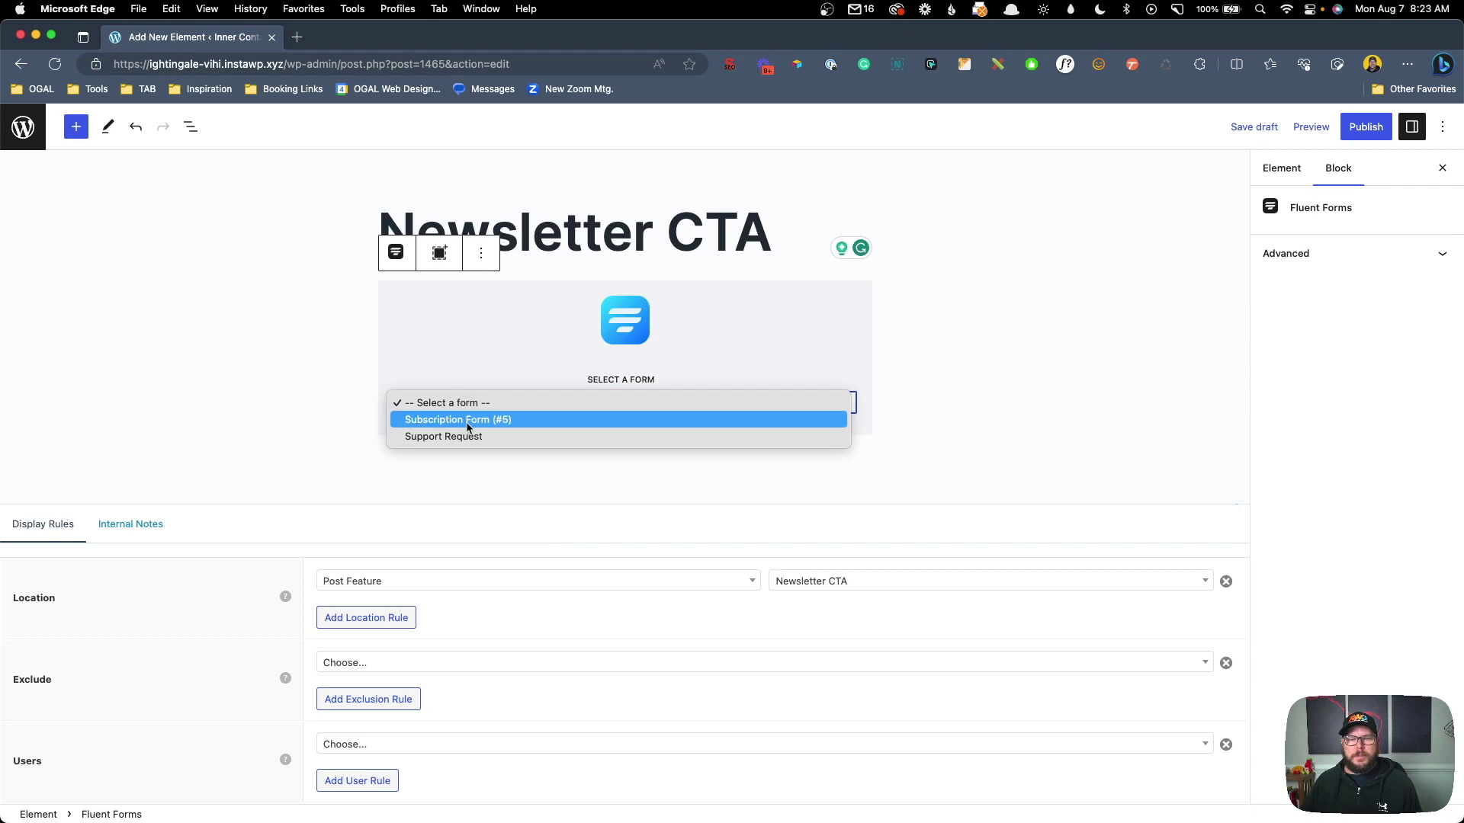
{"action": "left_click", "coordinate": [468, 427]}
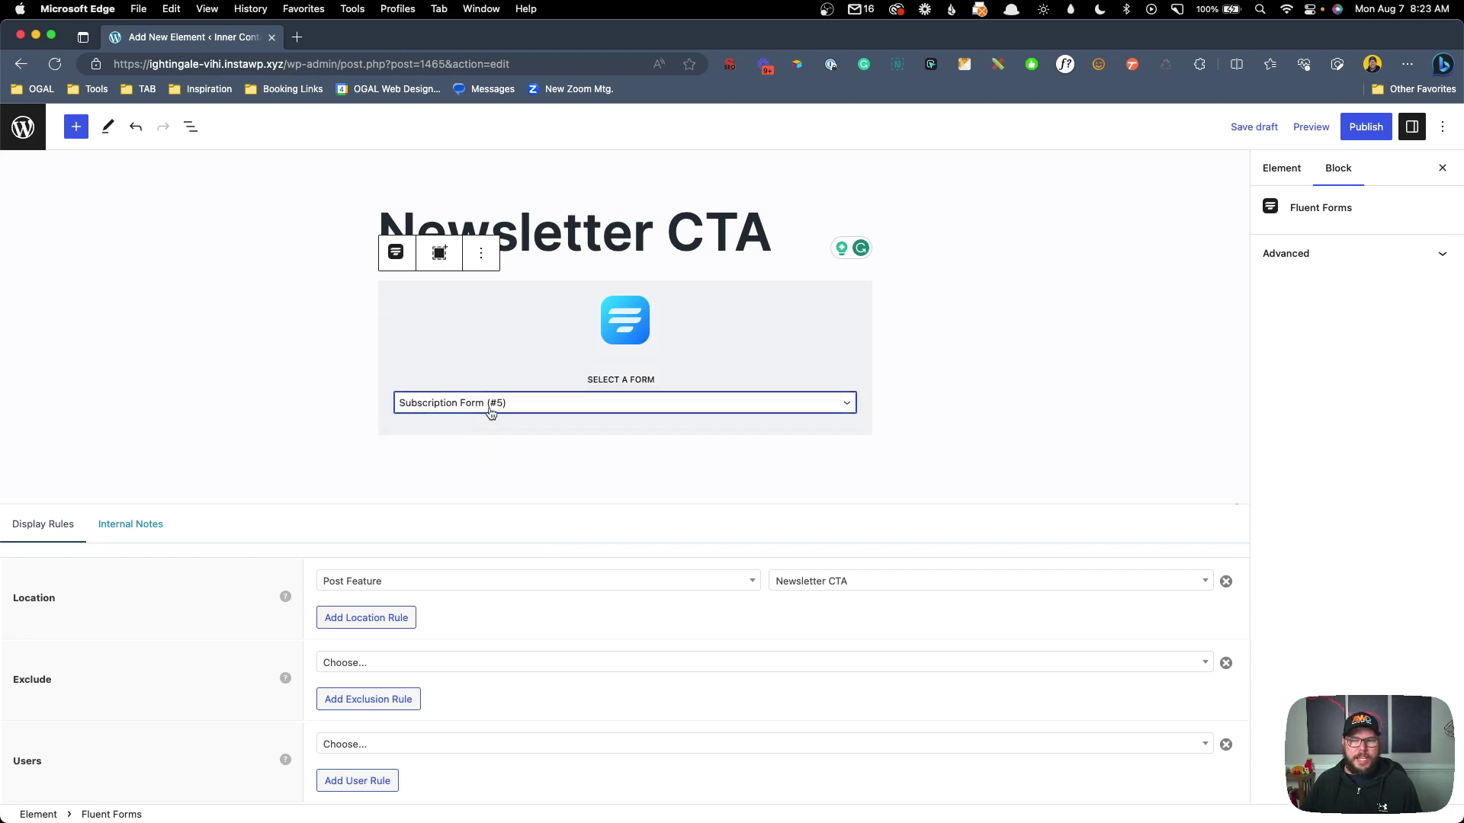
Step: Add a Headline block above the form with the text "Subscribe to our newsletter!"
{"action": "left_click", "coordinate": [765, 241]}
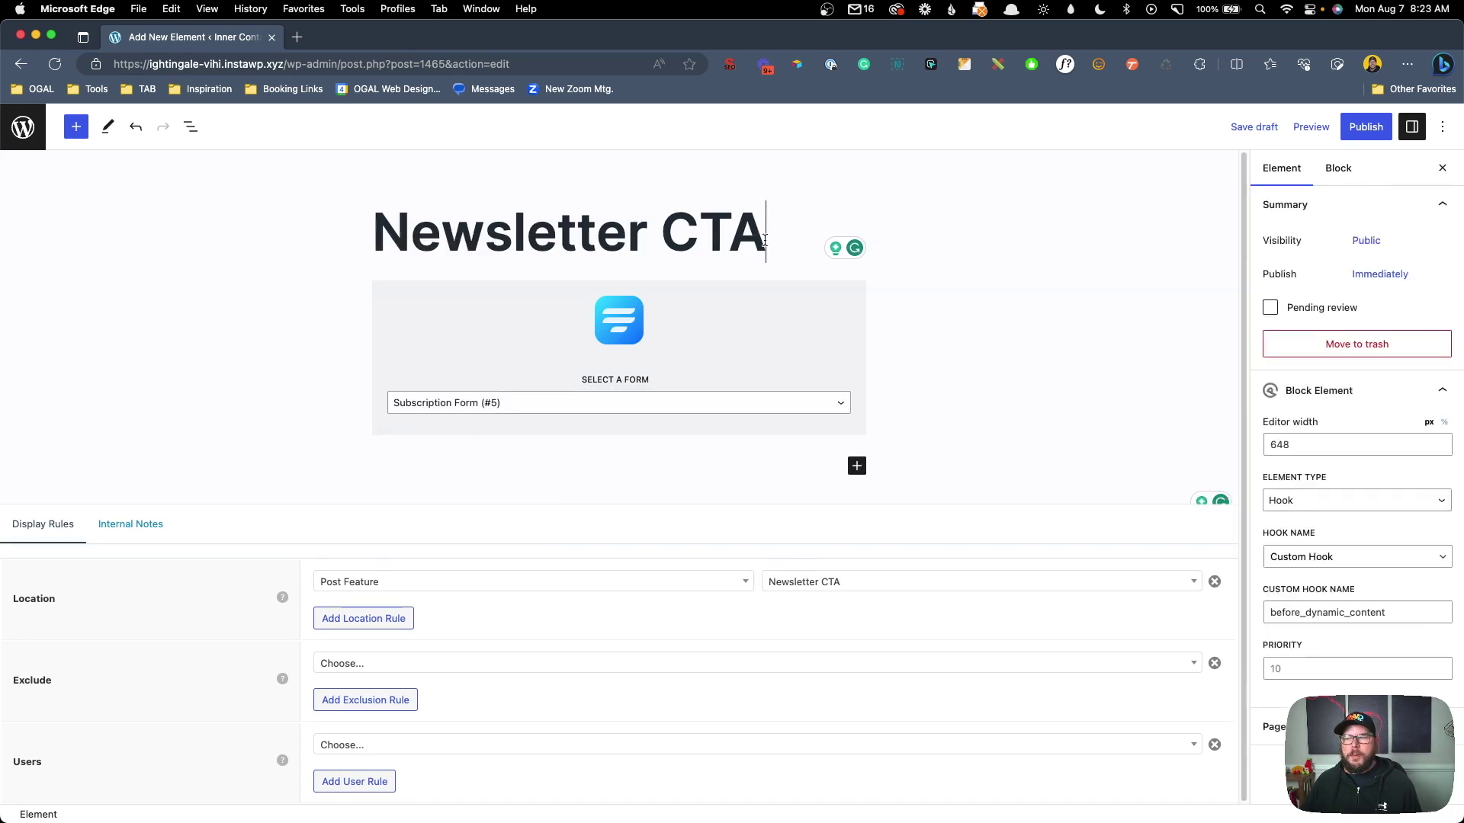
{"action": "key", "text": "Return"}
{"action": "type", "text": "/head"}
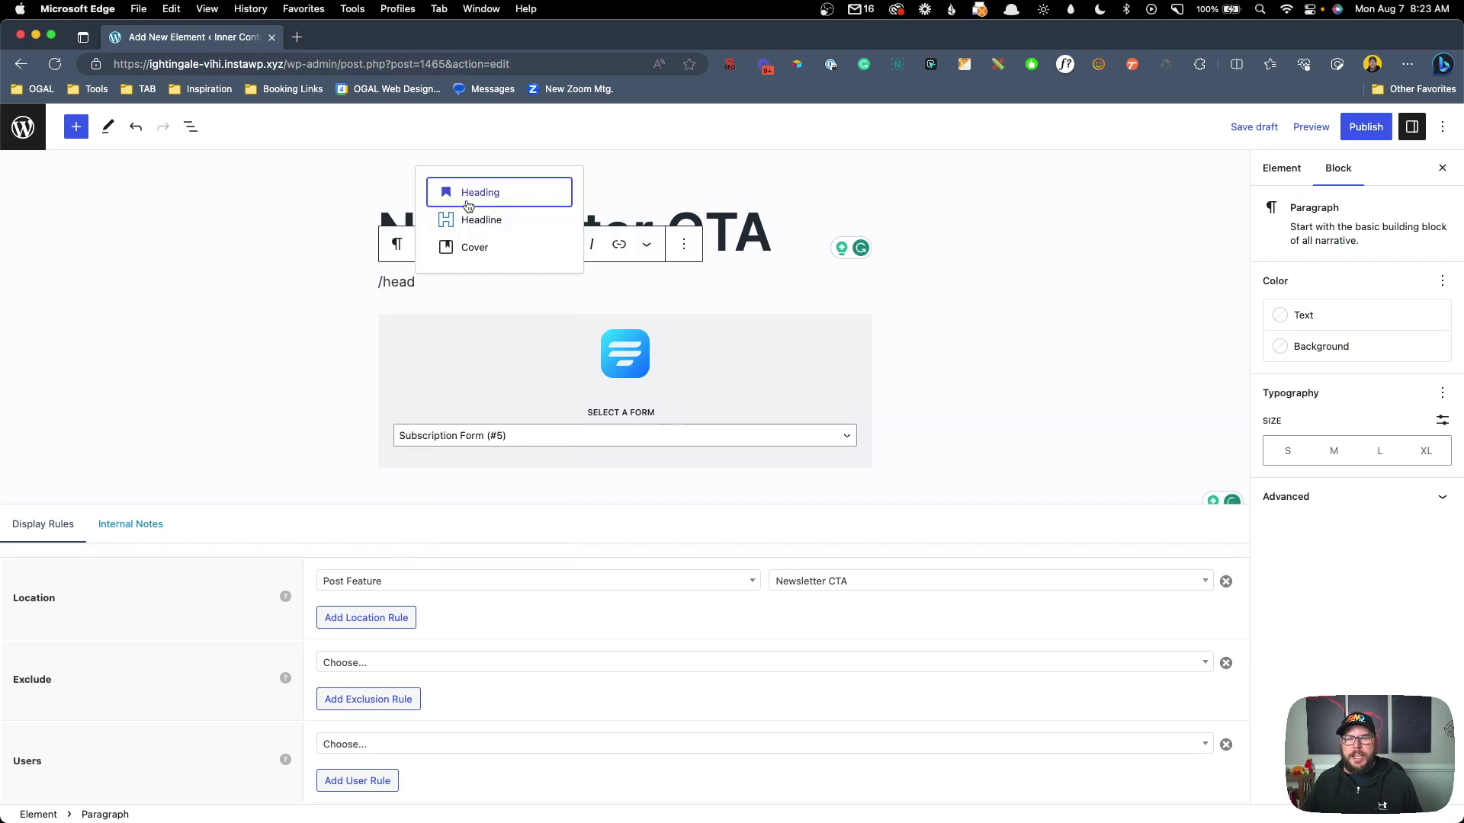
{"action": "left_click", "coordinate": [473, 221]}
{"action": "type", "text": "Subscr"}
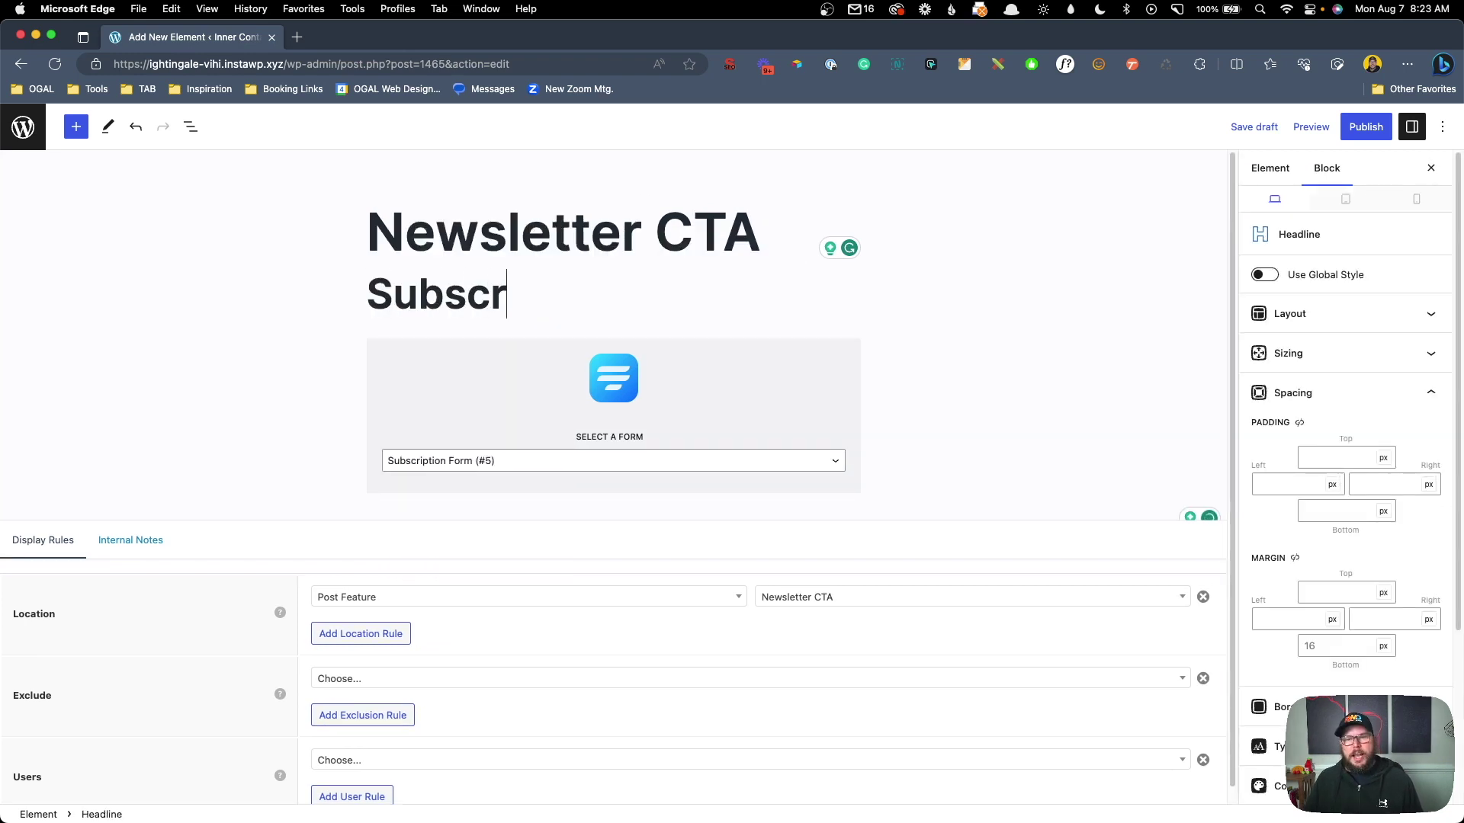
{"action": "type", "text": "ibe to"}
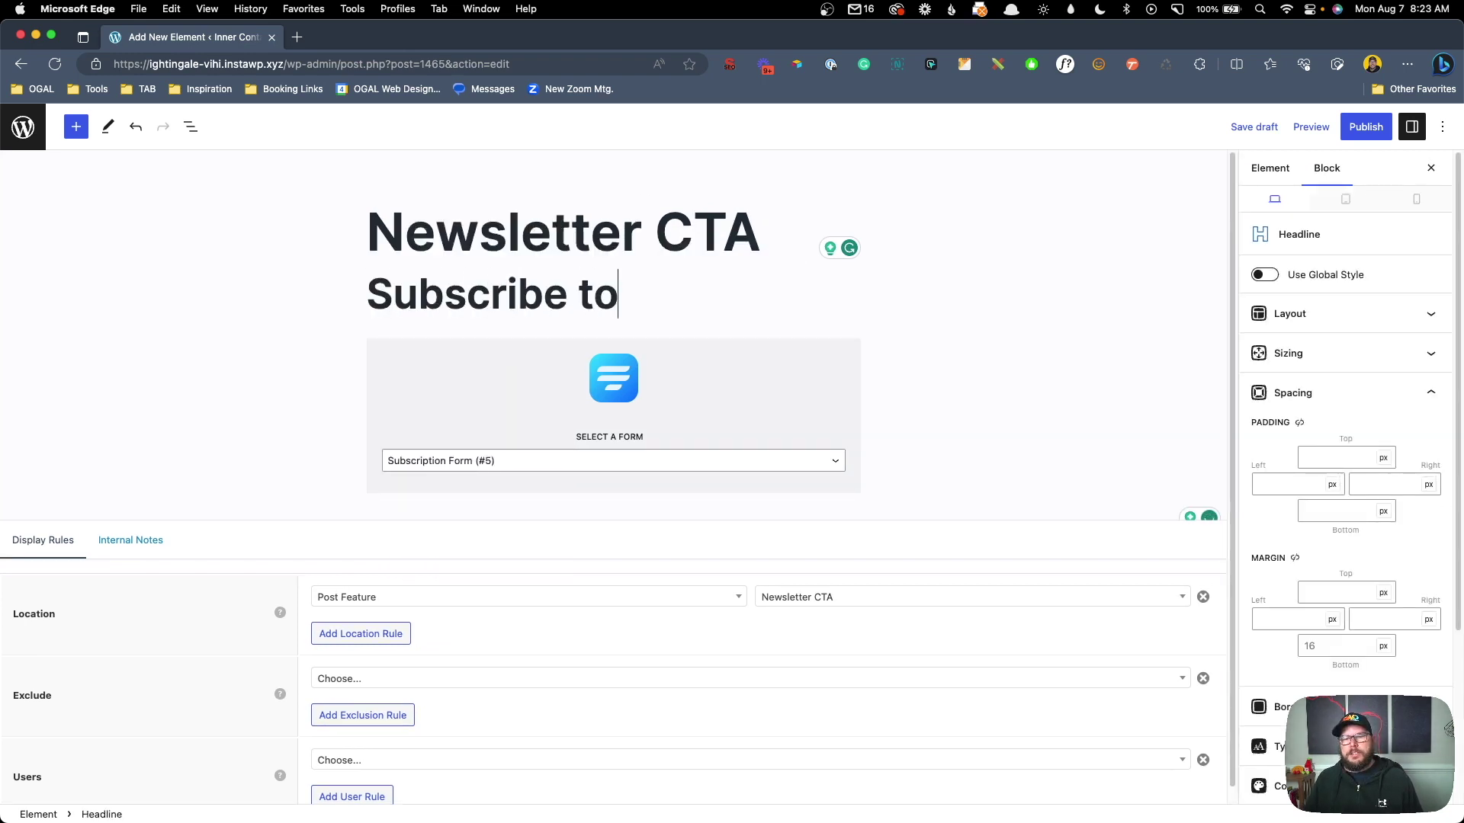
{"action": "type", "text": " our newsletter!"}
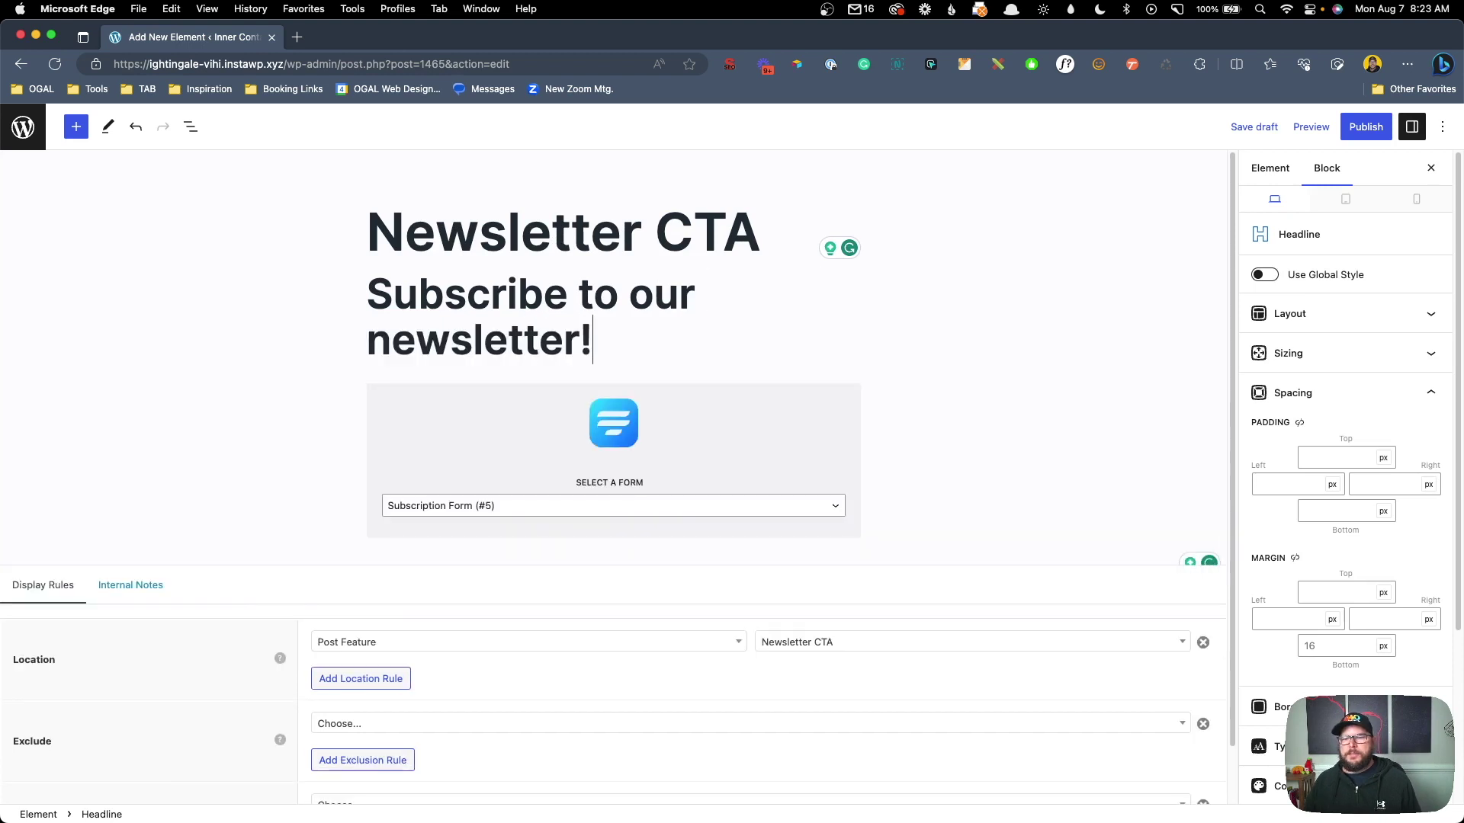
Step: Apply the h5 global style to the headline and publish the element
{"action": "left_click", "coordinate": [1264, 275]}
{"action": "left_click", "coordinate": [1290, 311]}
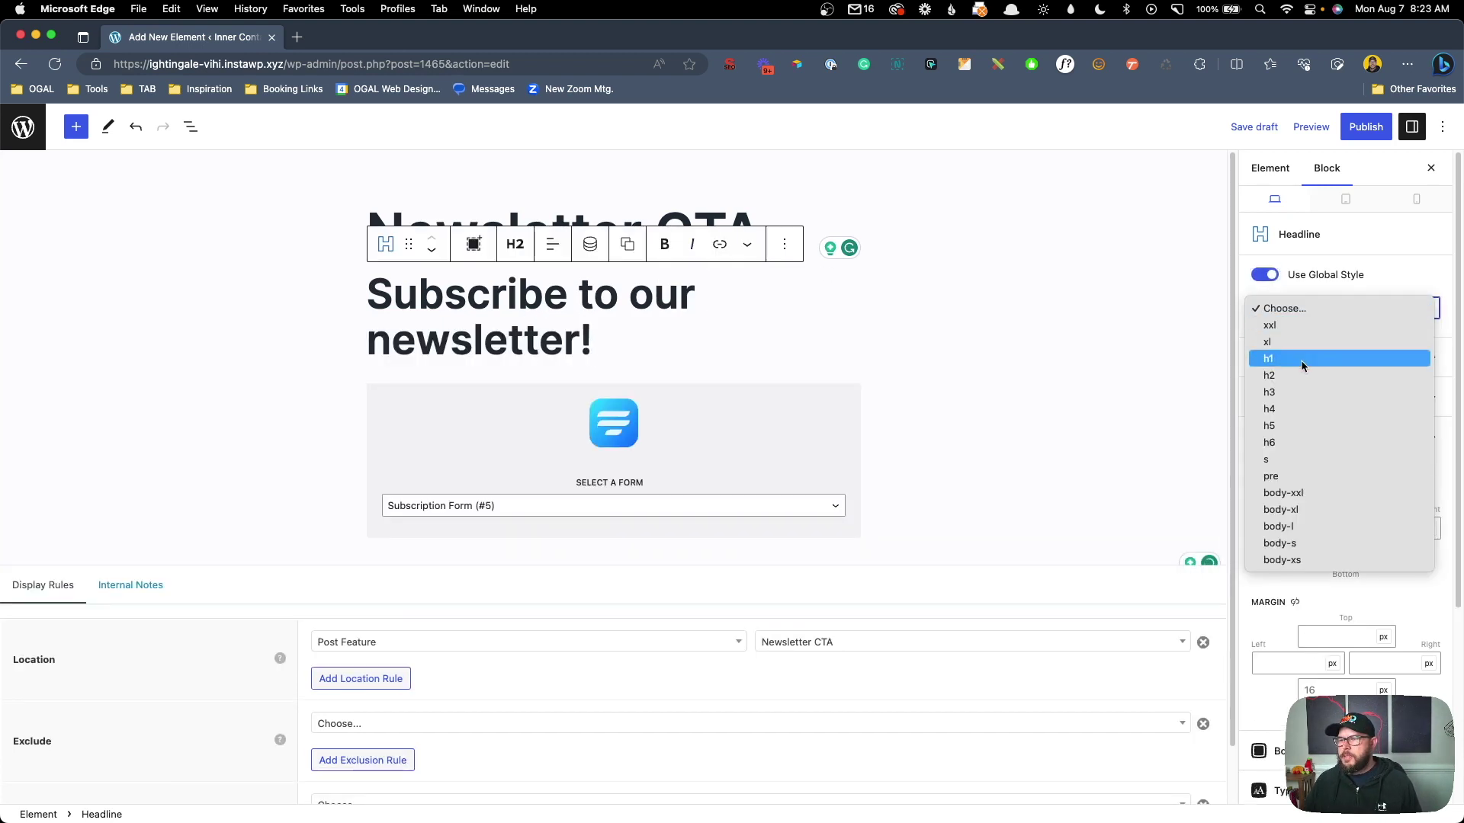
{"action": "left_click", "coordinate": [1306, 426]}
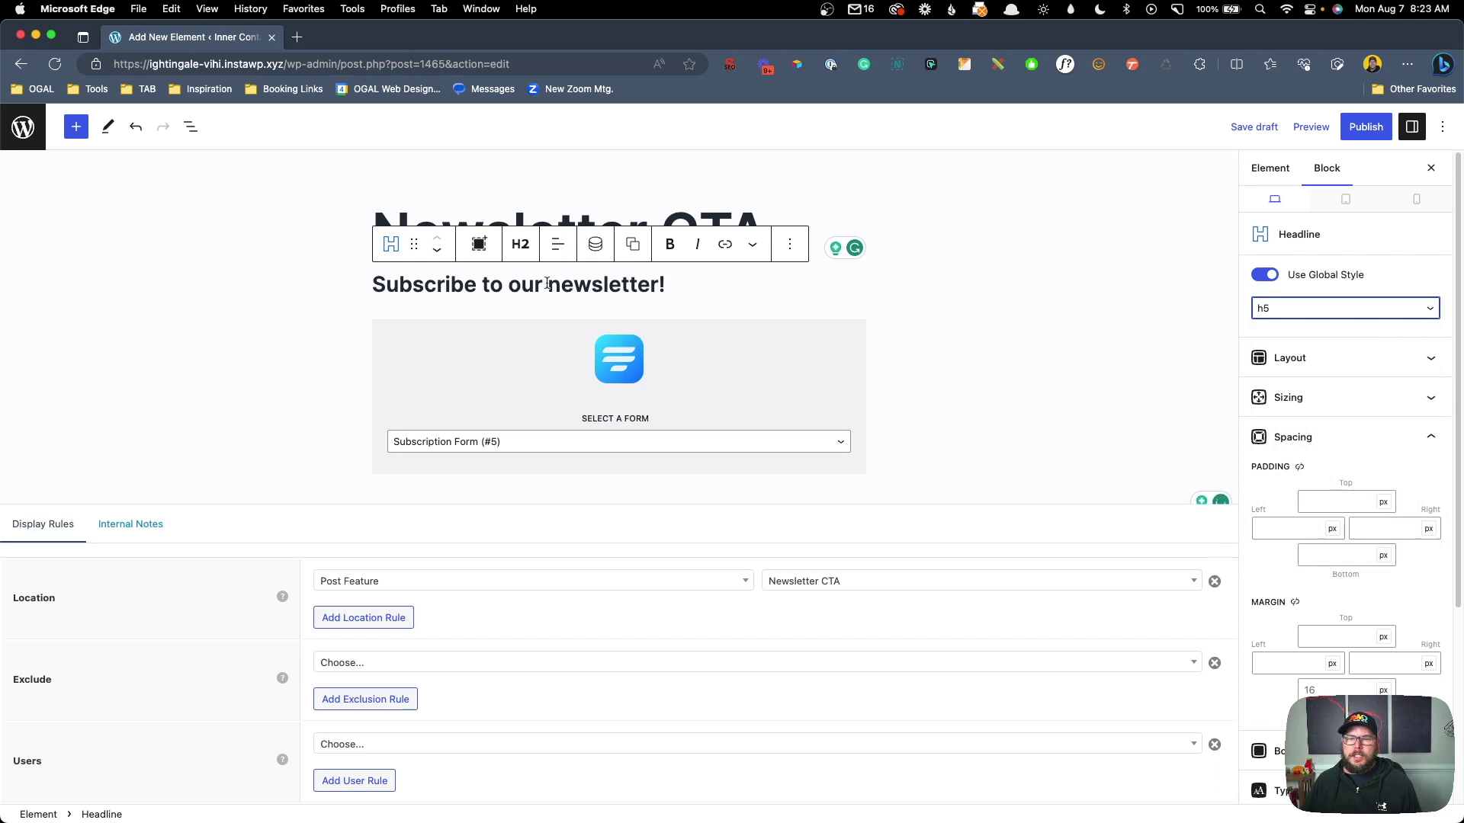
{"action": "left_click", "coordinate": [1346, 131]}
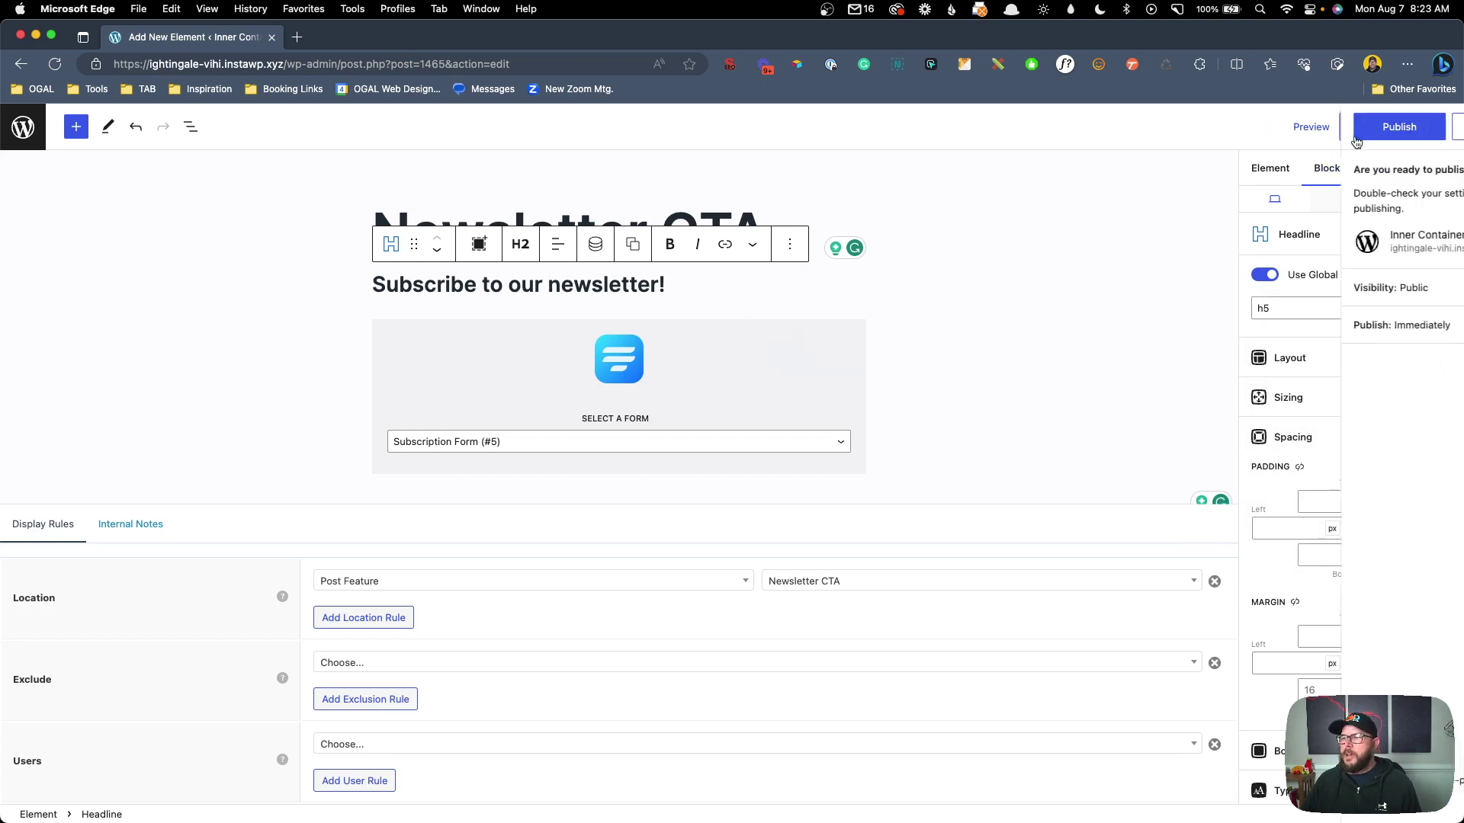
{"action": "left_click", "coordinate": [1343, 137]}
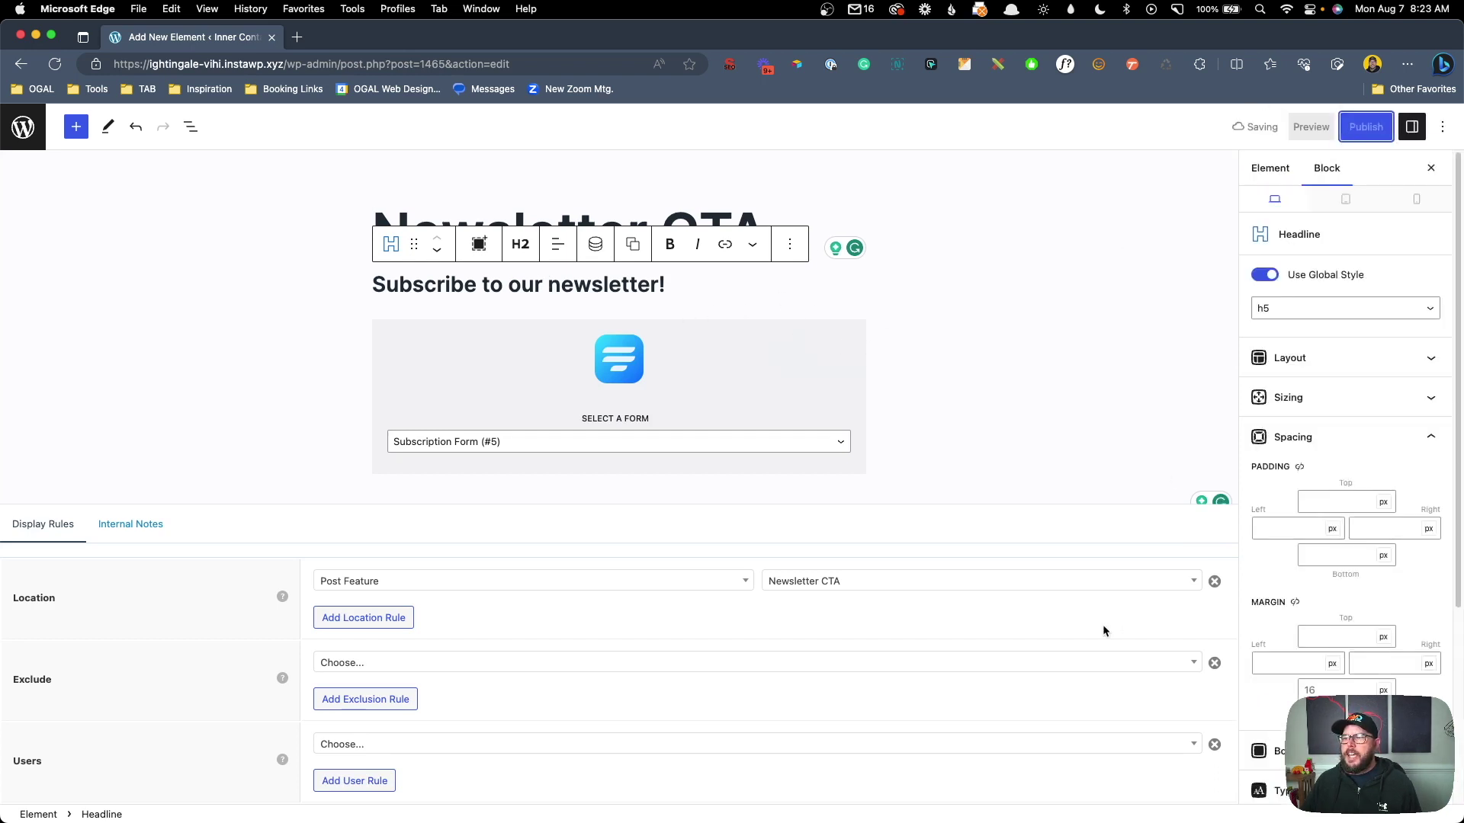
Step: Leave the element editor and open the Depression post for editing from the list of all posts
{"action": "left_click", "coordinate": [25, 130]}
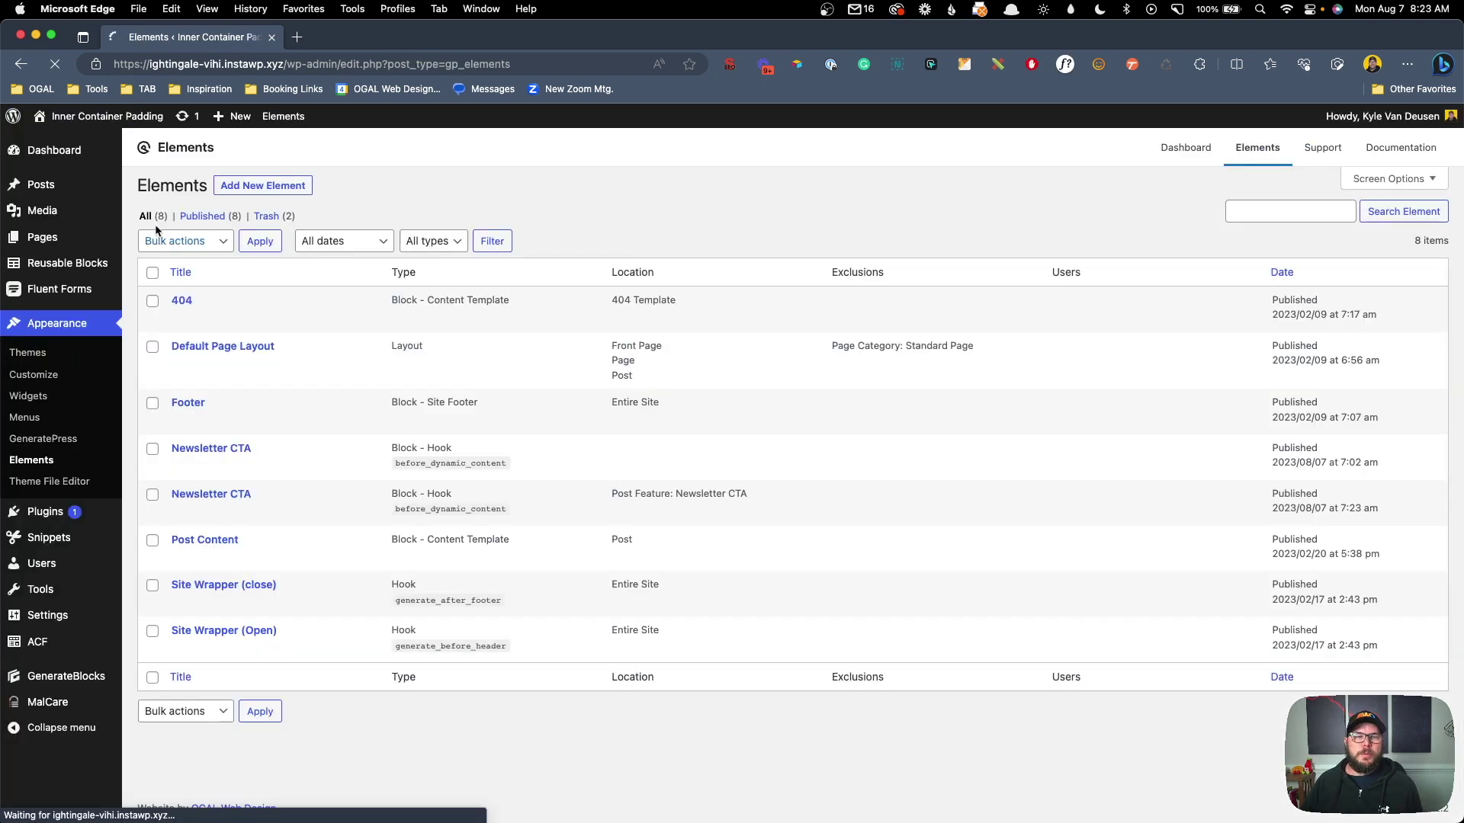
{"action": "mouse_move", "coordinate": [107, 191]}
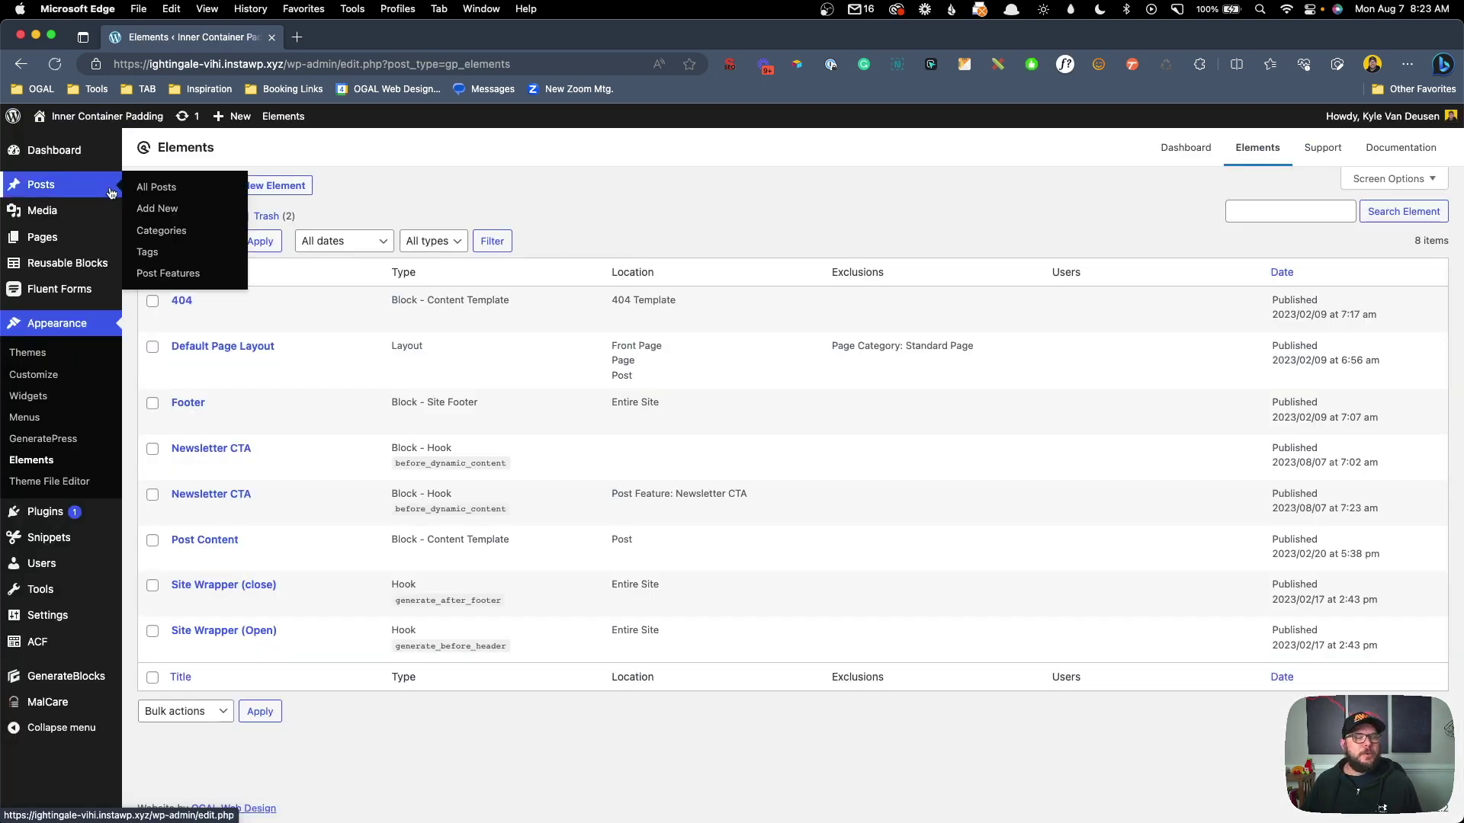
{"action": "left_click", "coordinate": [151, 189]}
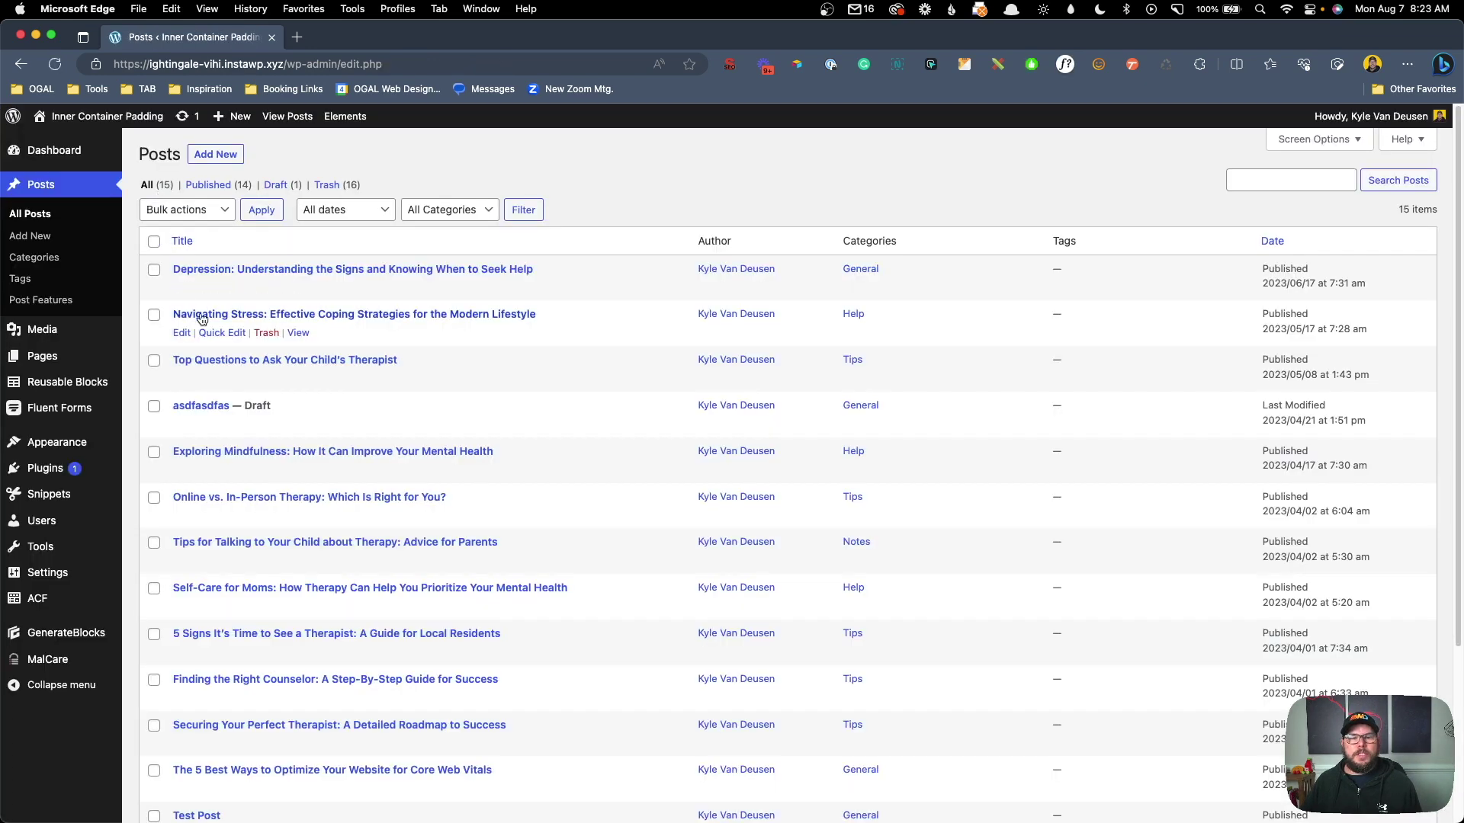
{"action": "left_click", "coordinate": [183, 270]}
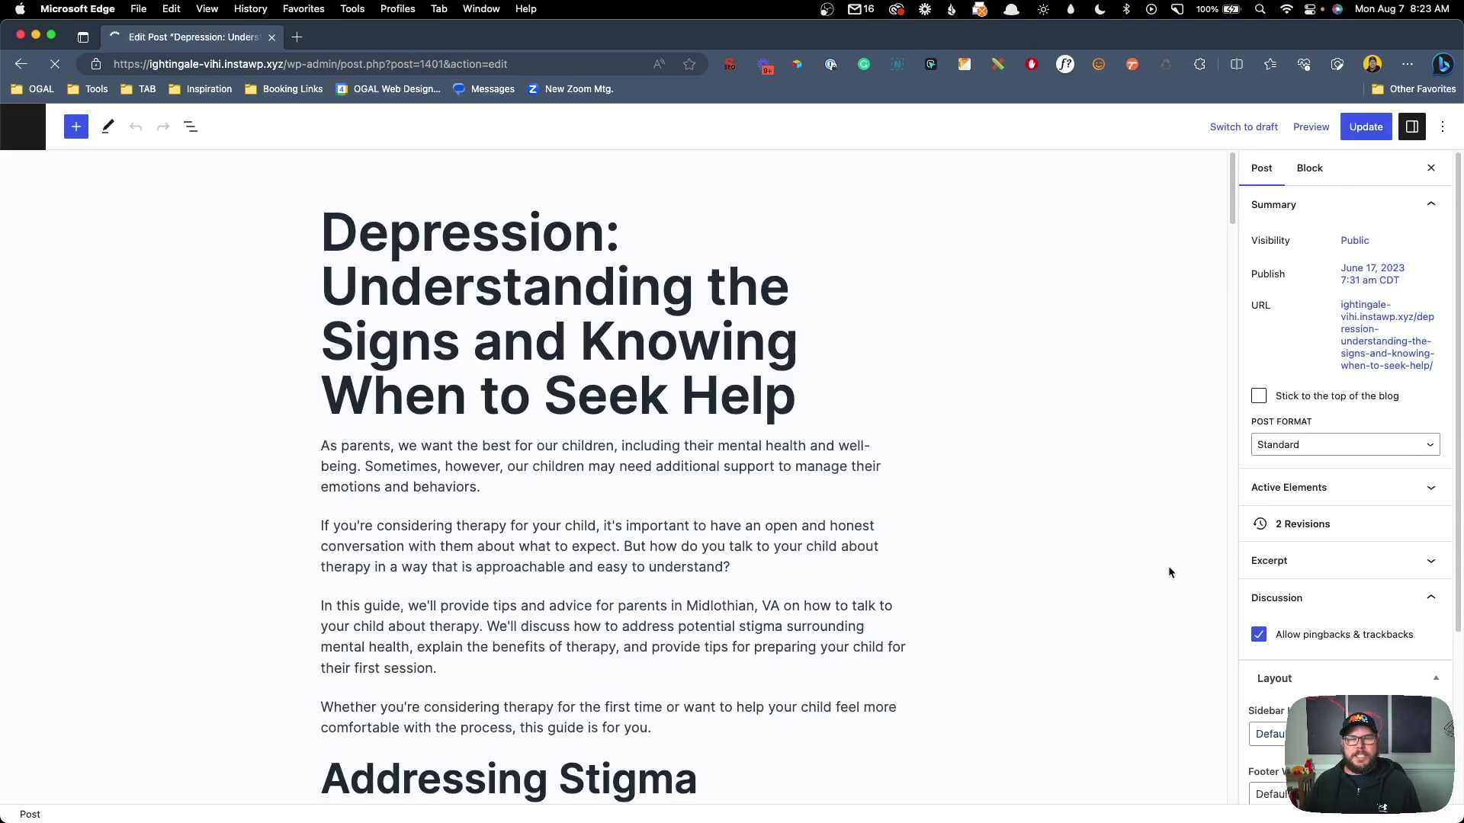
Step: Check the published Depression post around the start of its content, and return to its editor
{"action": "left_click", "coordinate": [1384, 335]}
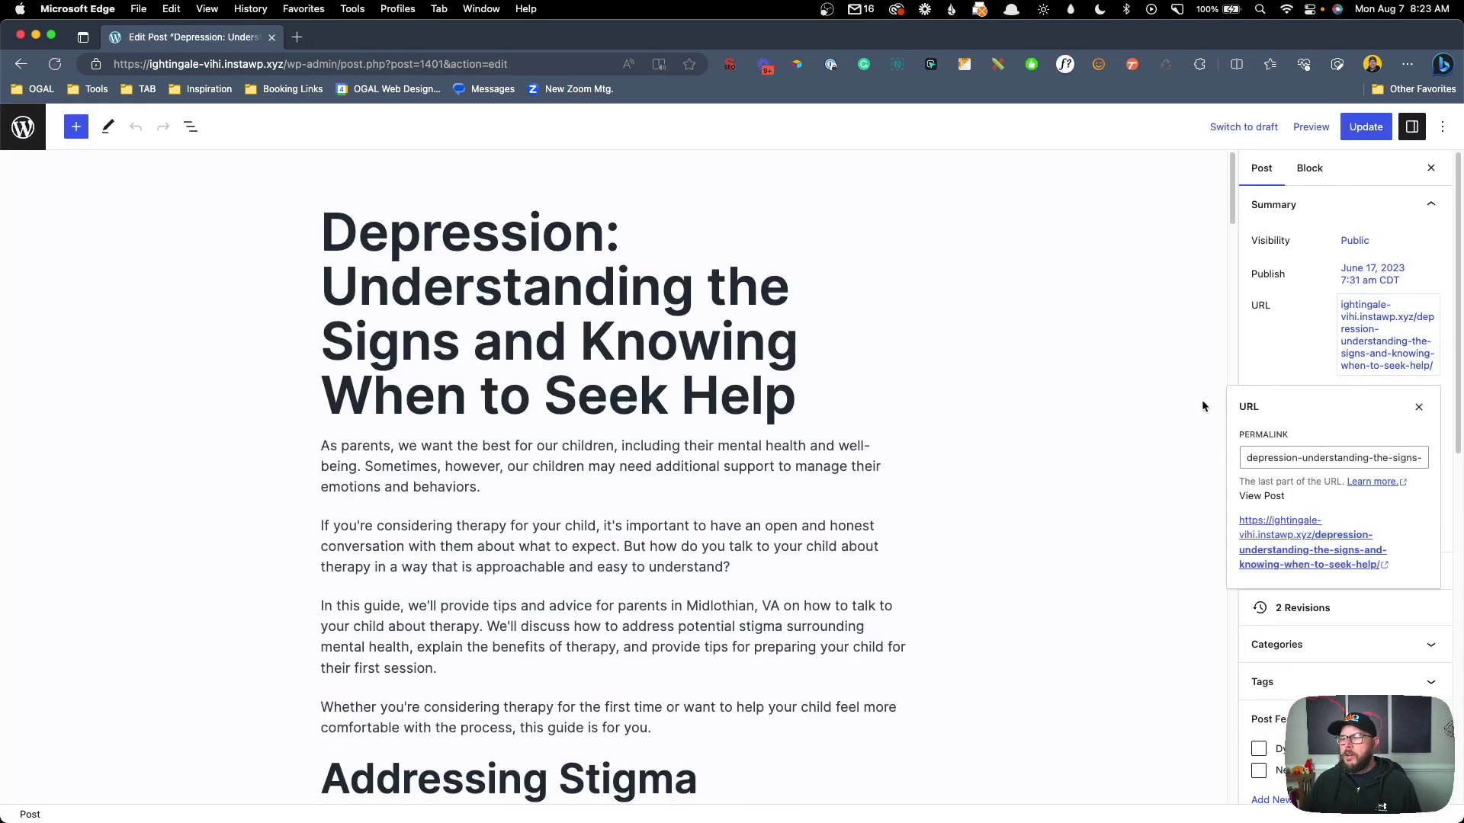
{"action": "left_click", "coordinate": [1329, 556]}
{"action": "scroll", "coordinate": [599, 509], "scroll_direction": "down", "scroll_amount": 1}
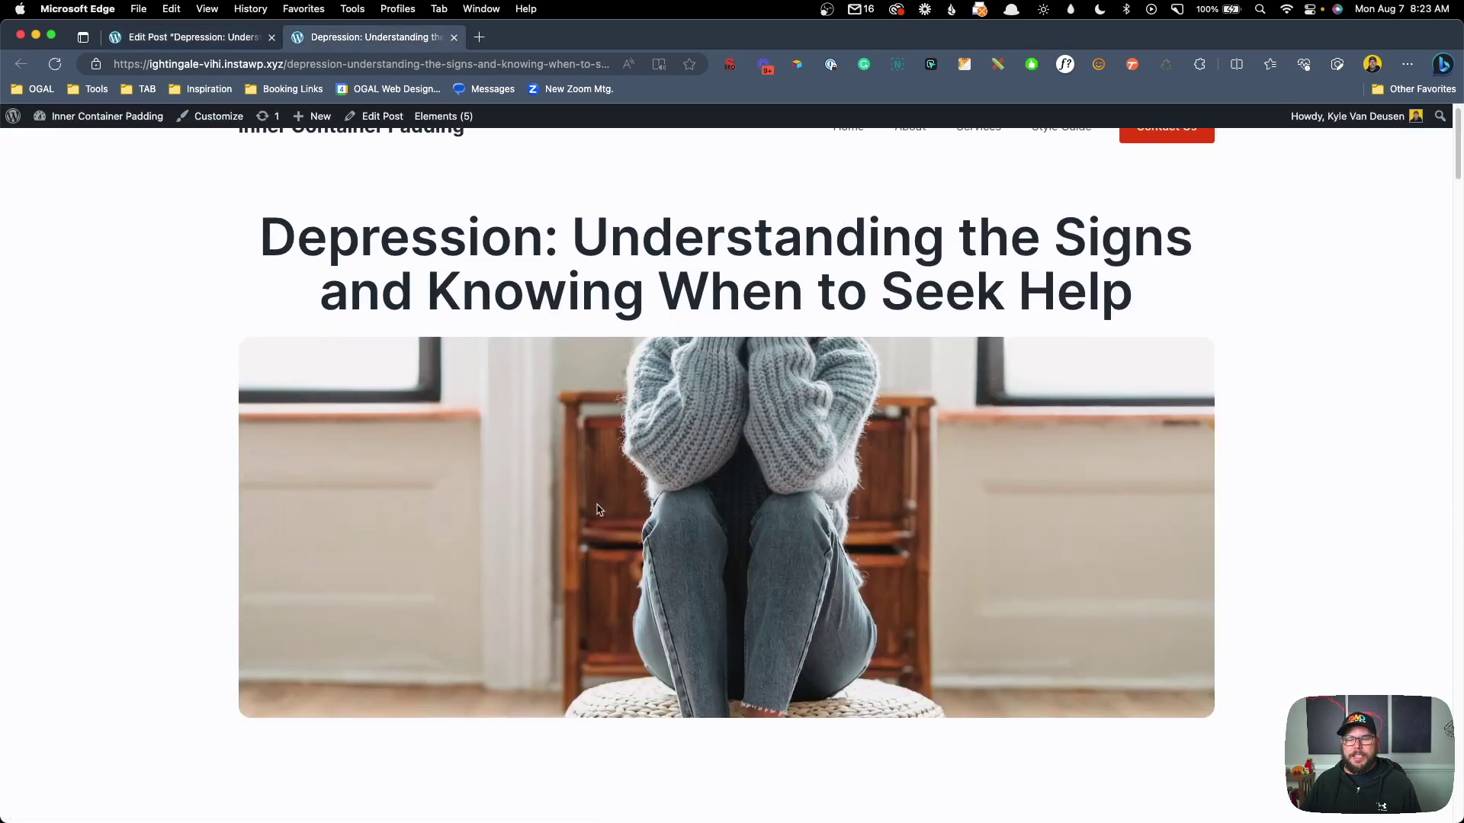
{"action": "scroll", "coordinate": [599, 509], "scroll_direction": "down", "scroll_amount": 4}
{"action": "key", "text": "ctrl+shift+Tab"}
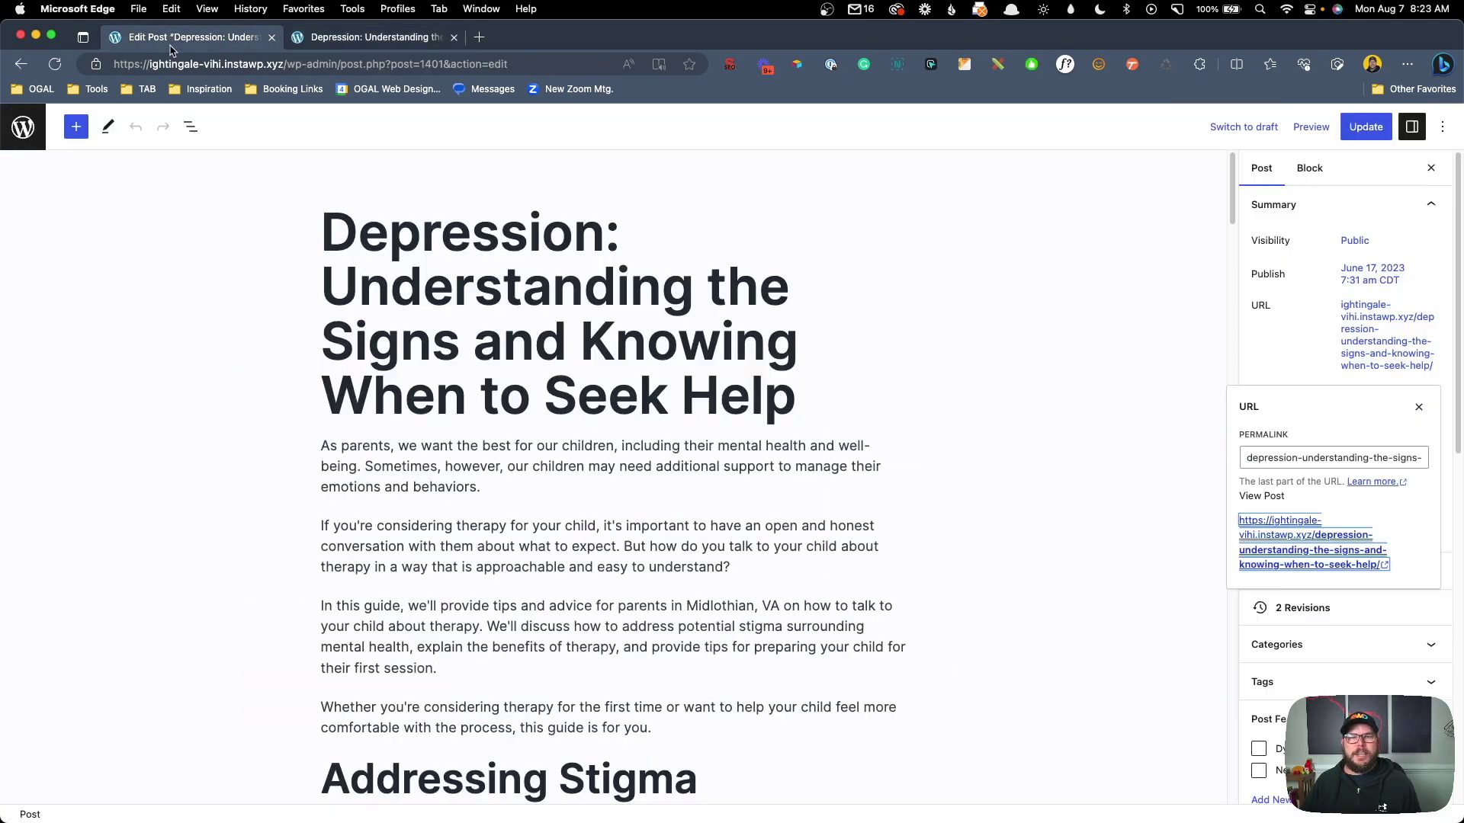
Step: Assign the Newsletter CTA post feature to the Depression post, update it and reload its published page
{"action": "scroll", "coordinate": [1346, 480], "scroll_direction": "down", "scroll_amount": 1}
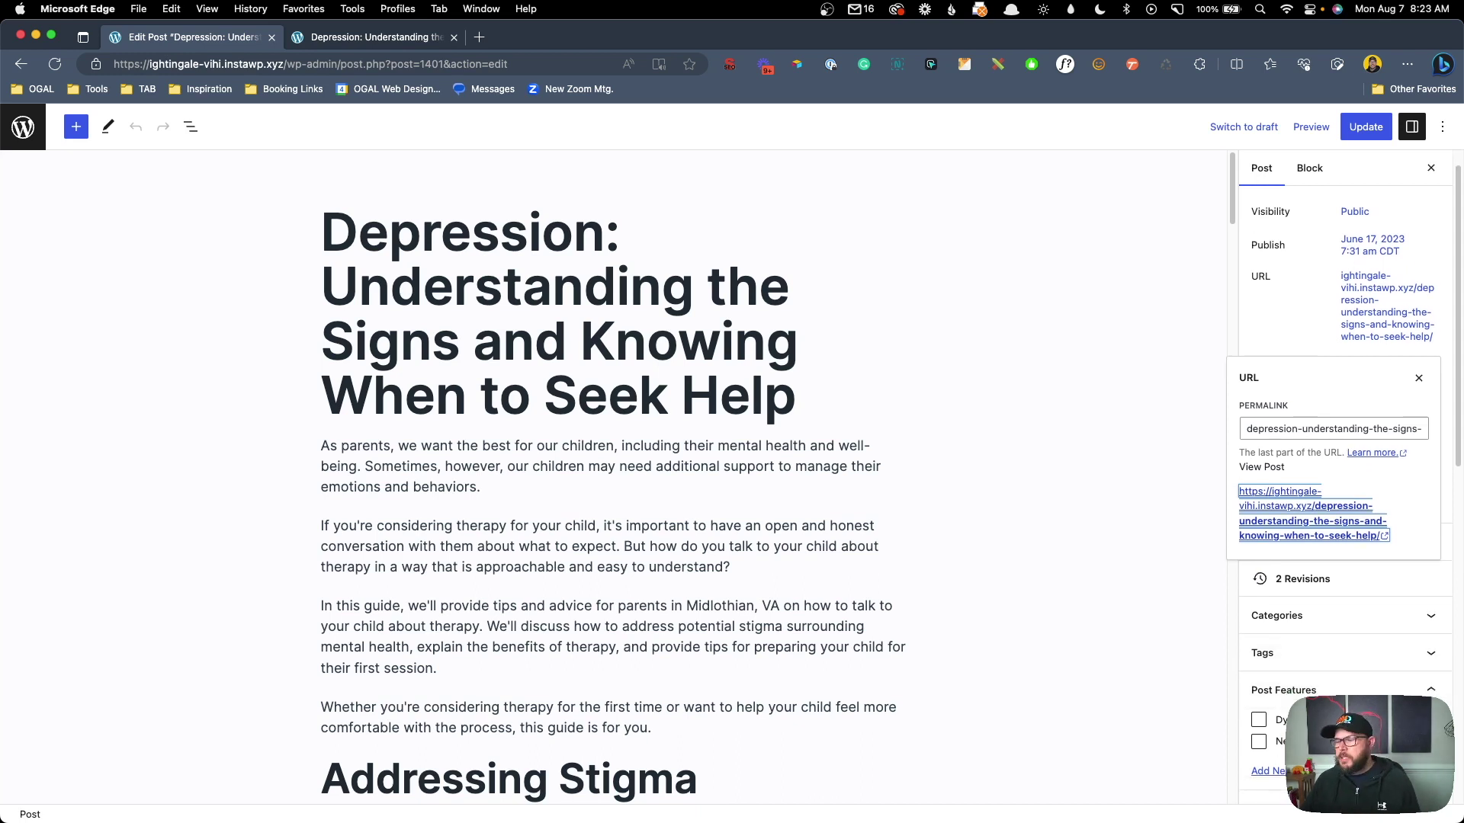
{"action": "left_click", "coordinate": [1259, 742]}
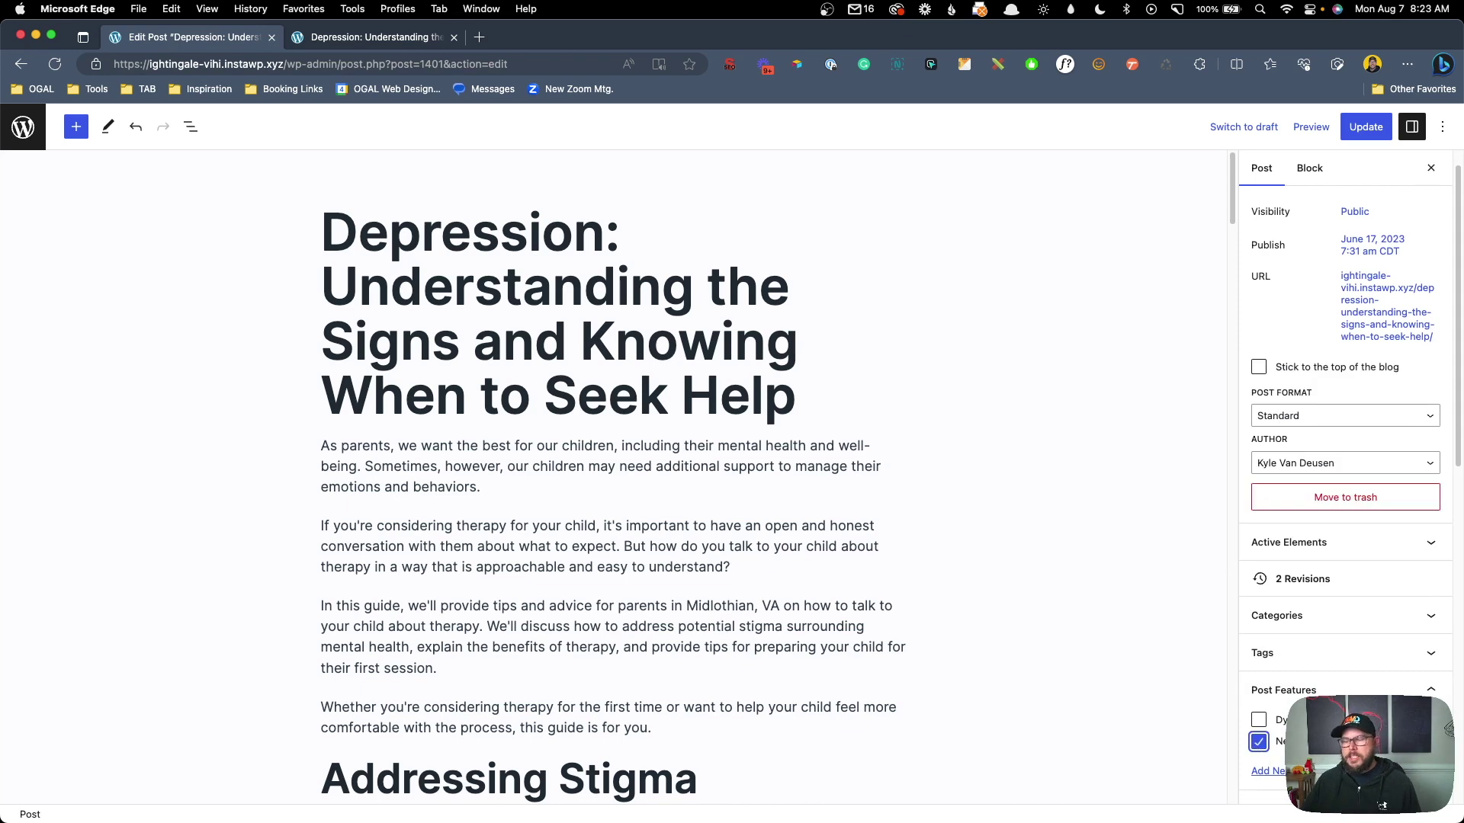
{"action": "left_click", "coordinate": [1365, 127]}
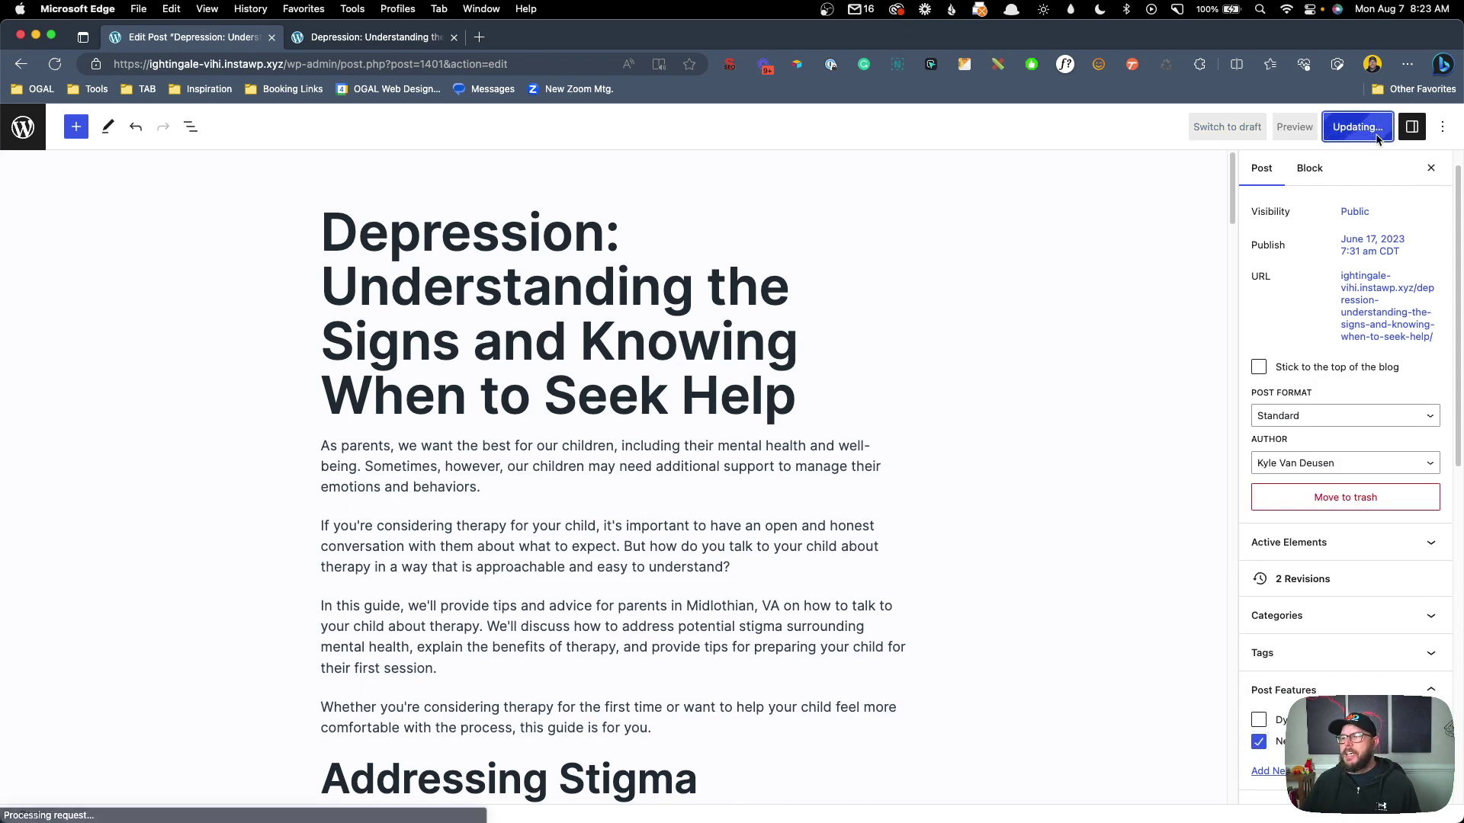
{"action": "key", "text": "ctrl+Tab"}
{"action": "key", "text": "super+r"}
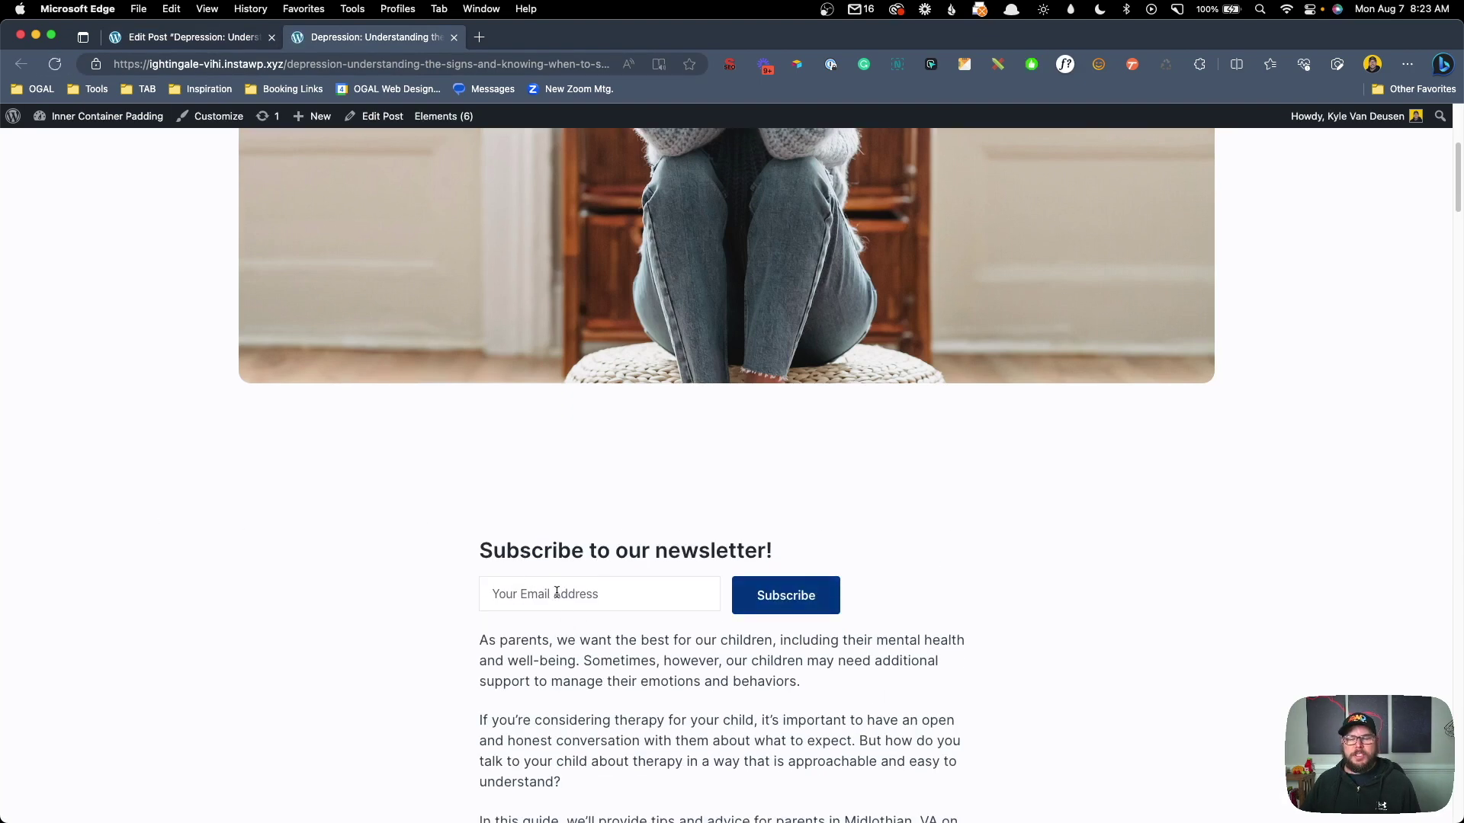
Step: Remove the Newsletter CTA post feature from the Depression post, update it and return to the published page
{"action": "left_click", "coordinate": [194, 38]}
{"action": "left_click", "coordinate": [1259, 741]}
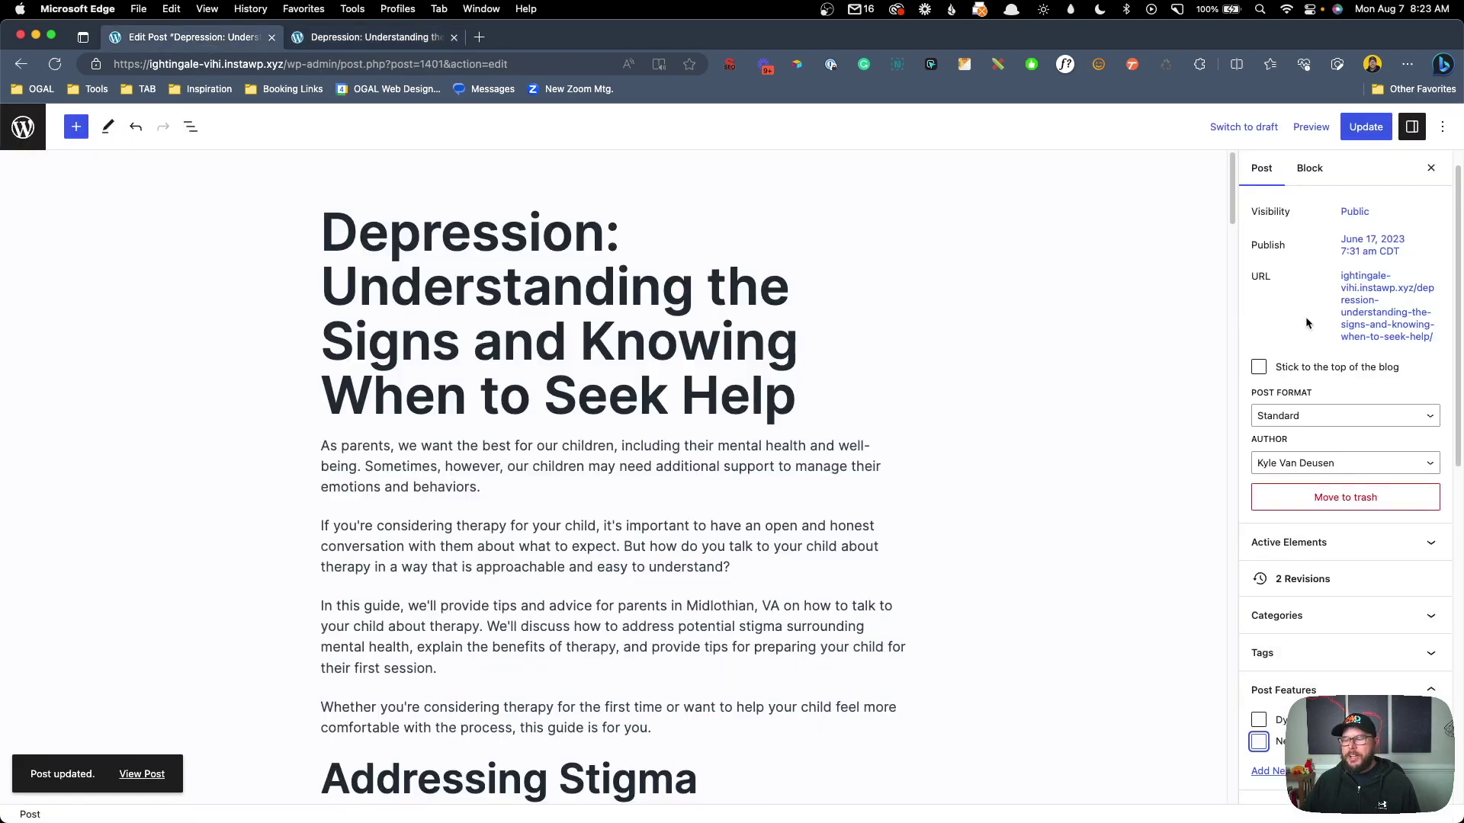
{"action": "left_click", "coordinate": [1365, 127]}
{"action": "left_click", "coordinate": [366, 37]}
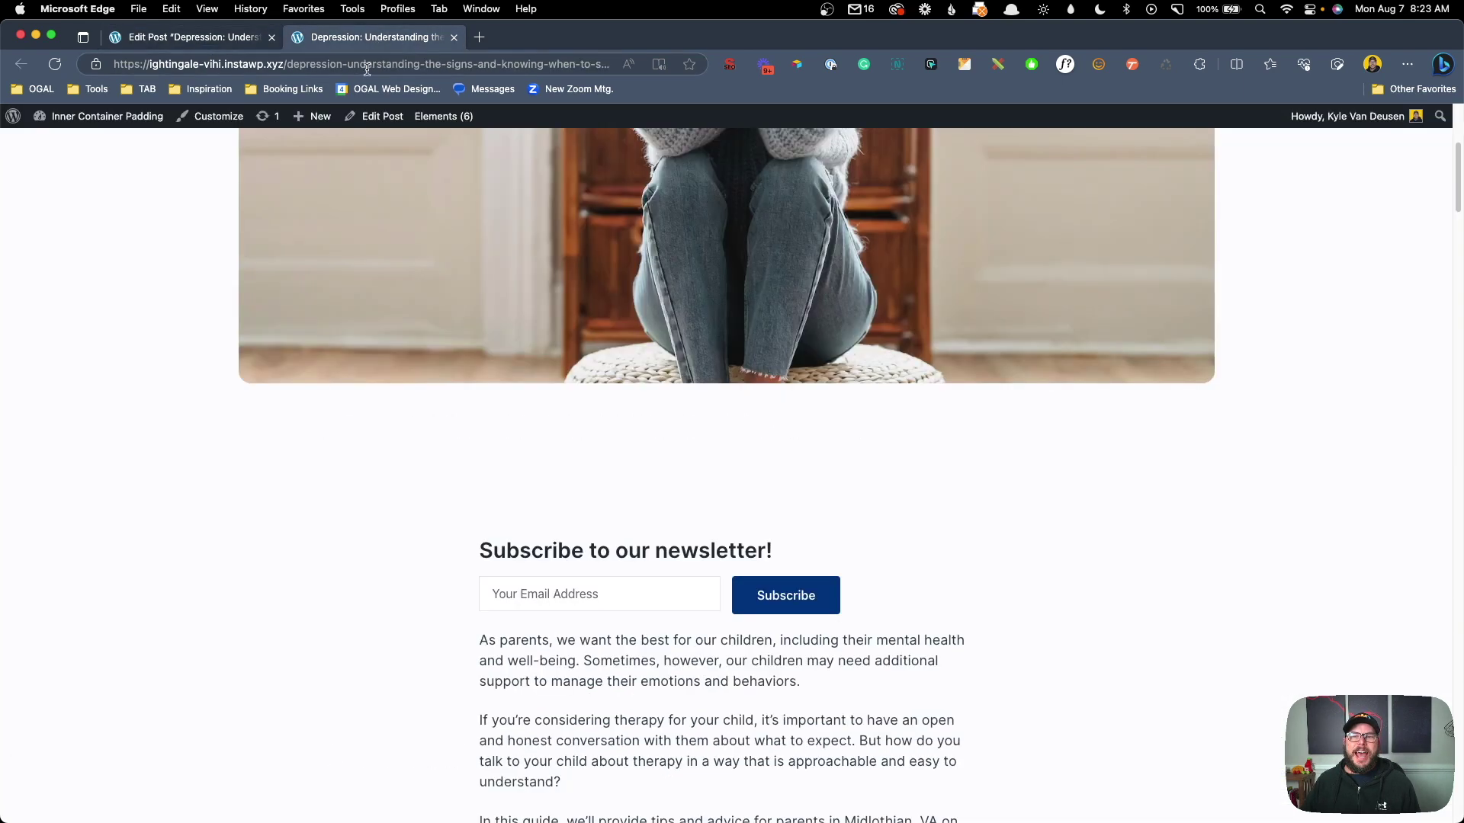
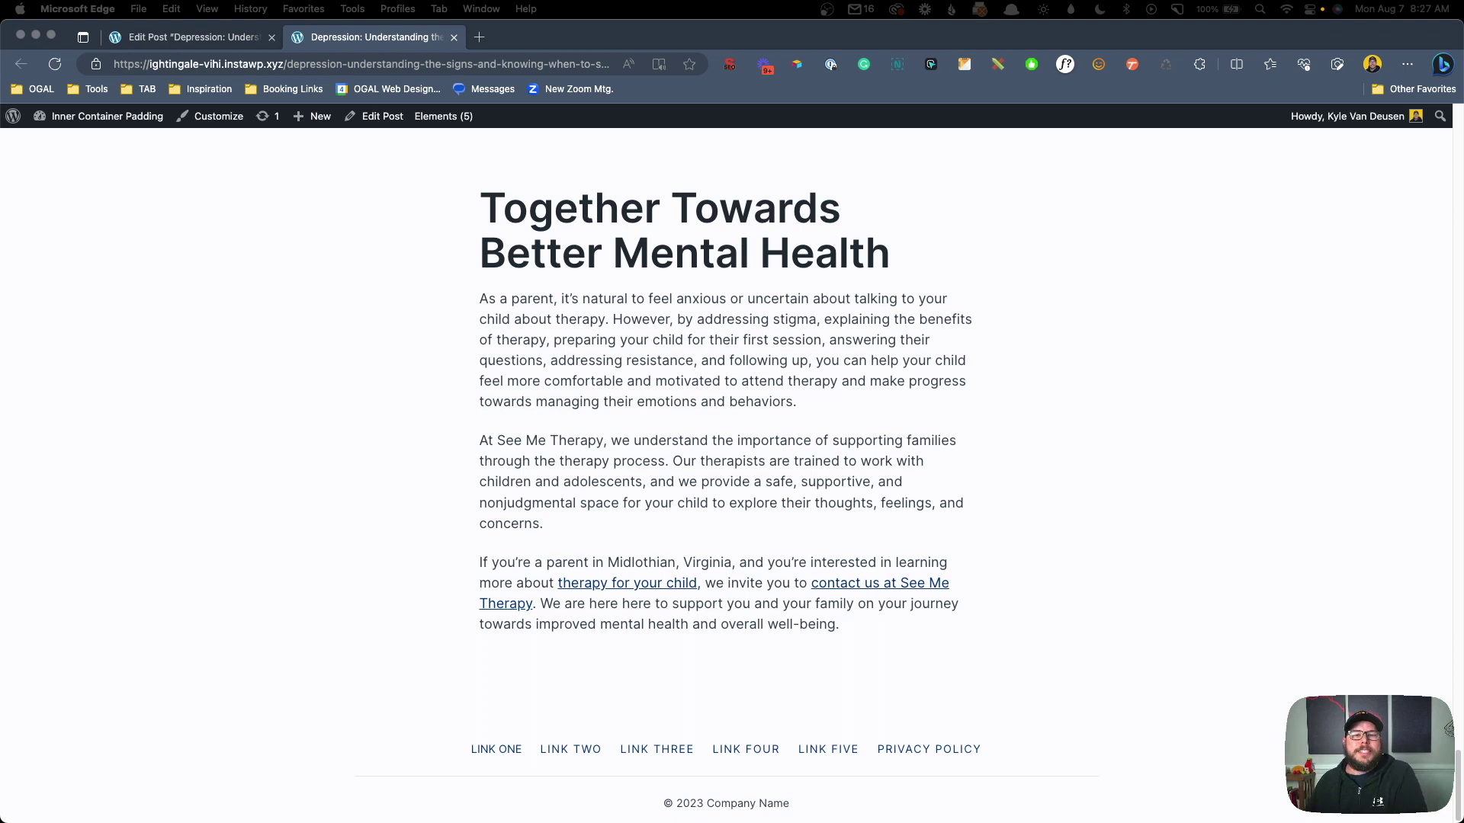
Step: Create a new ACF field group from the site's dashboard and title it "Dynamic CTA"
{"action": "mouse_move", "coordinate": [76, 116]}
{"action": "left_click", "coordinate": [68, 142]}
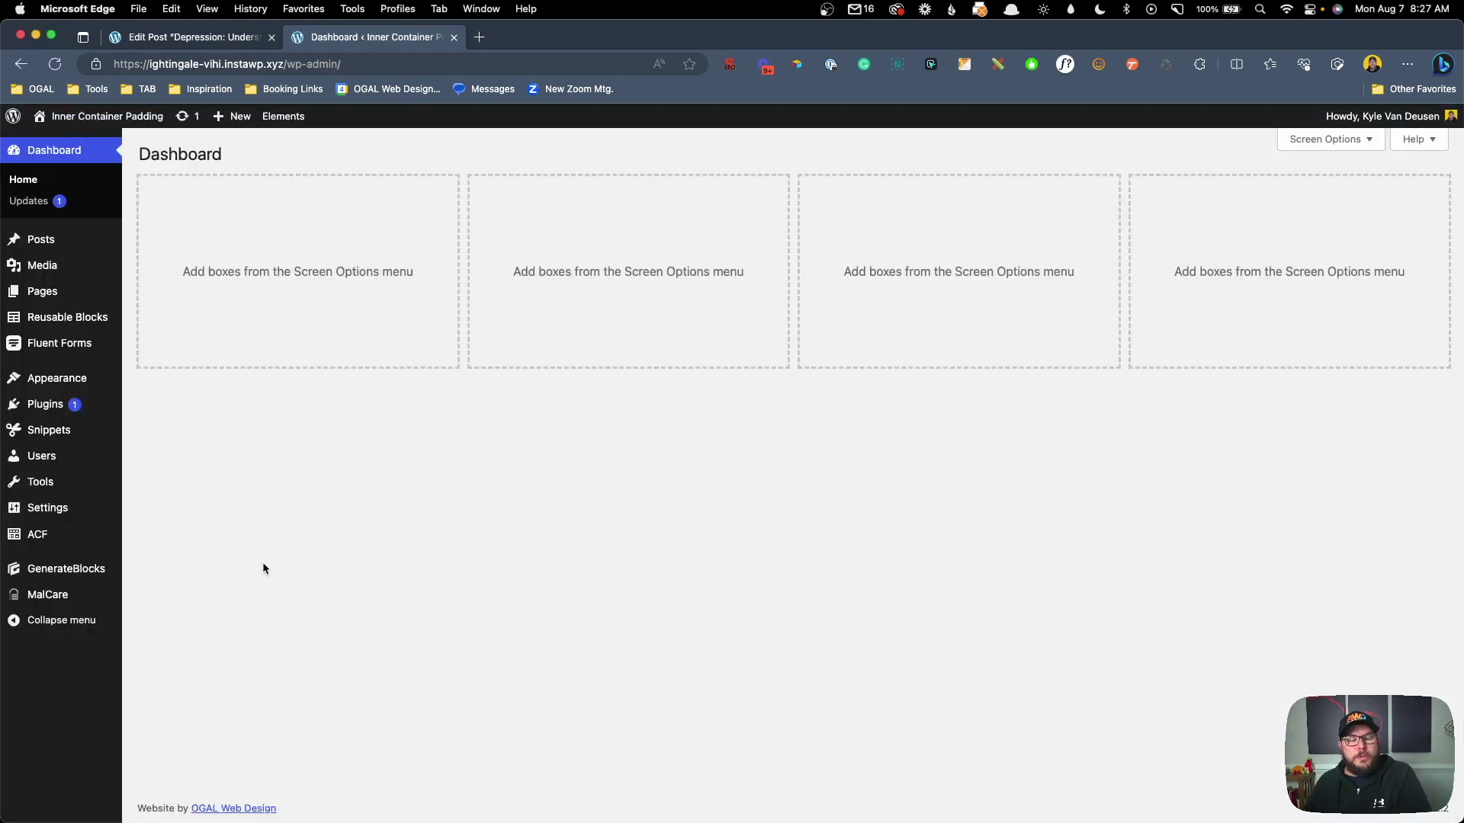
{"action": "mouse_move", "coordinate": [66, 542]}
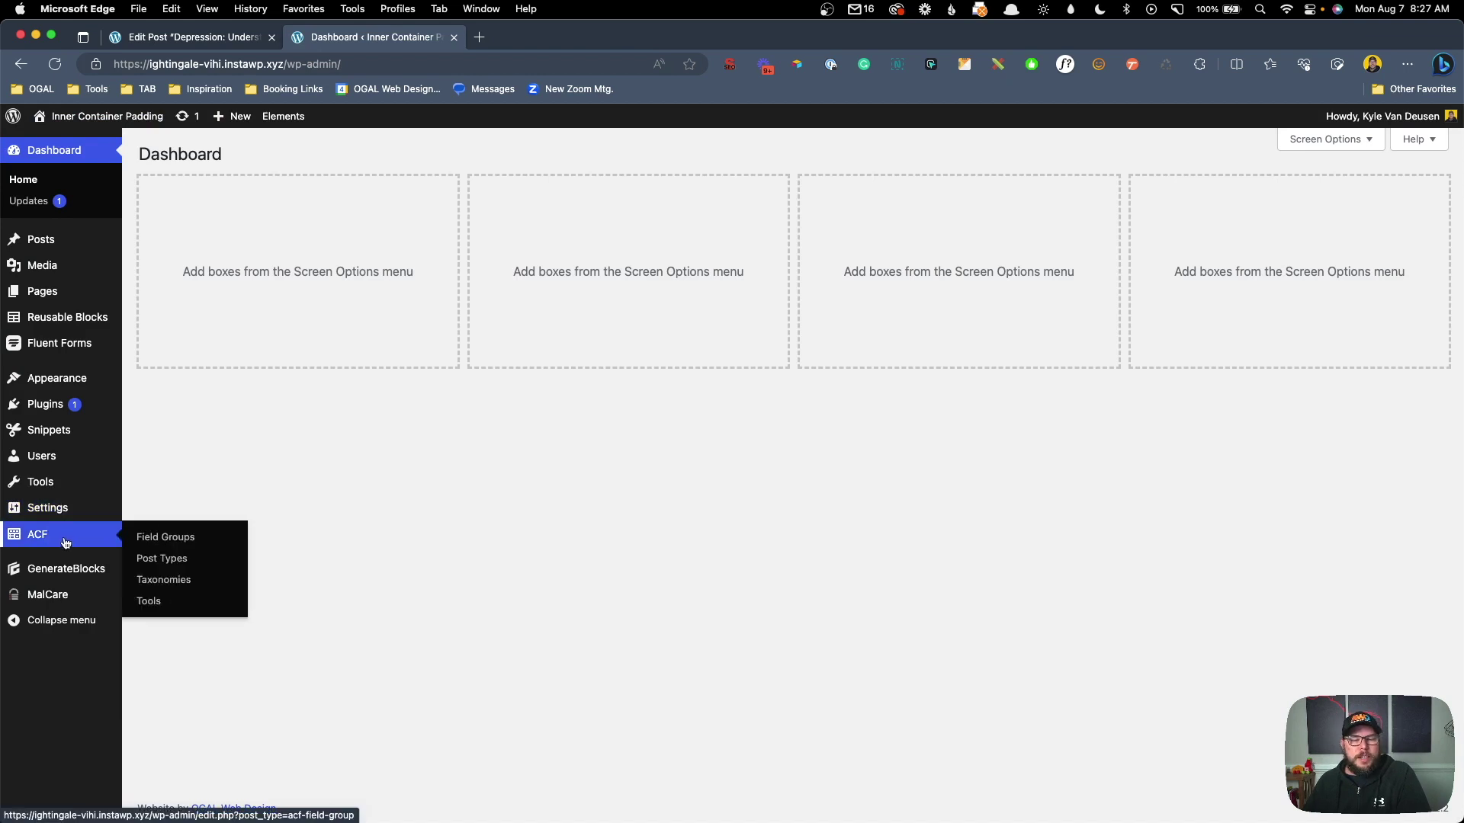
{"action": "left_click", "coordinate": [169, 538]}
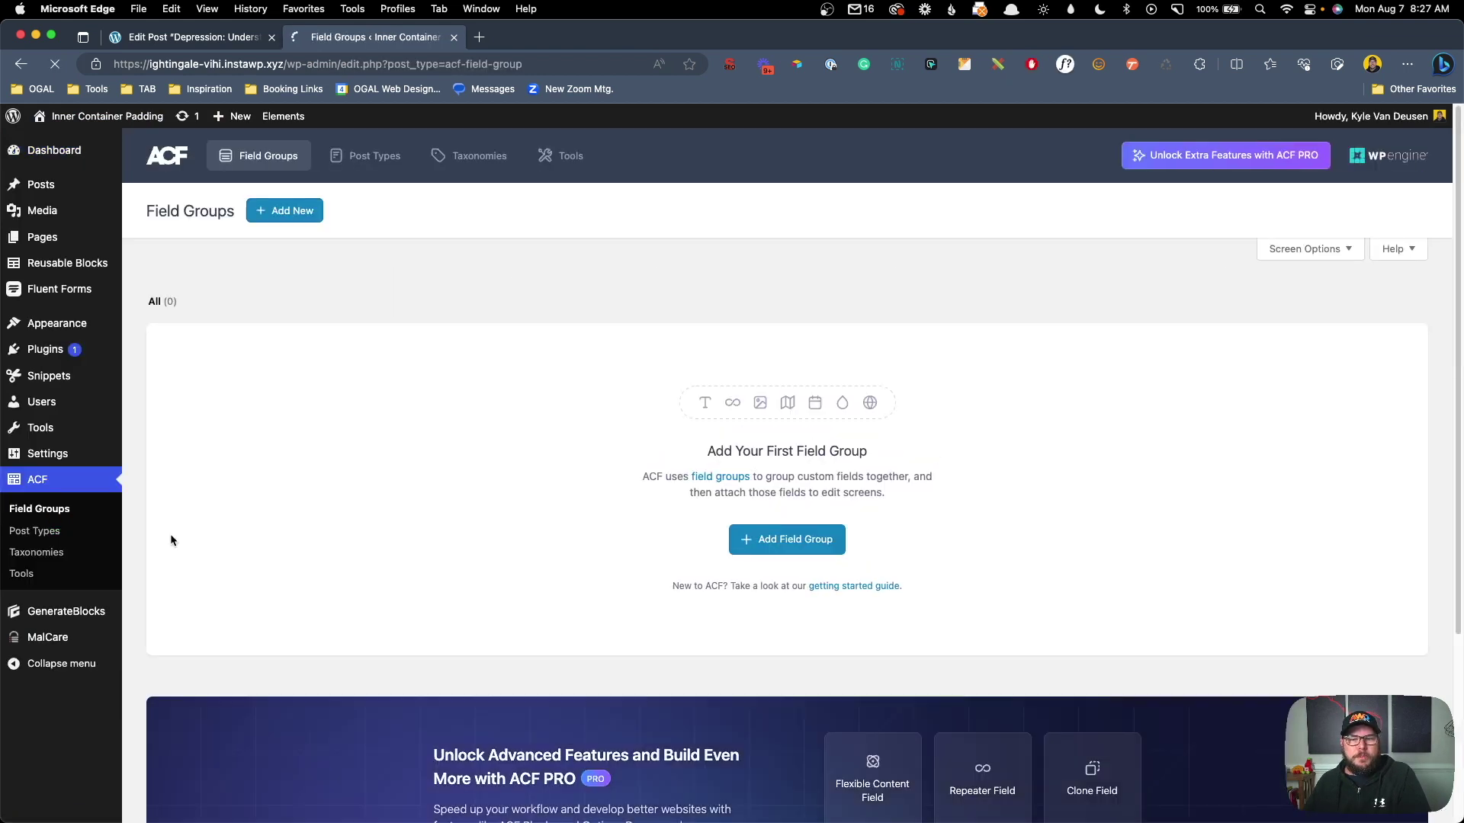
{"action": "left_click", "coordinate": [266, 220]}
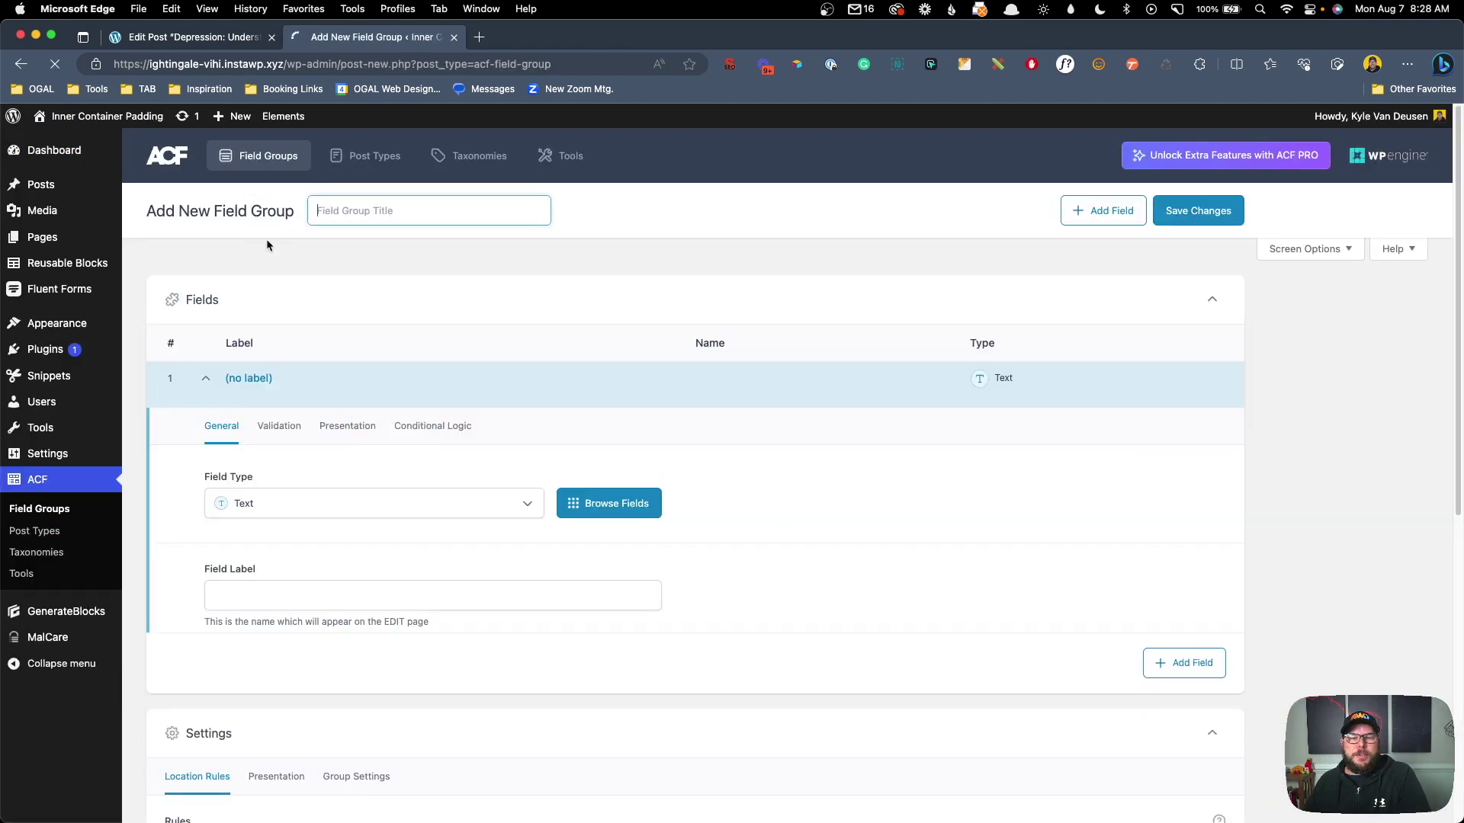
{"action": "type", "text": "Dynamic CTA"}
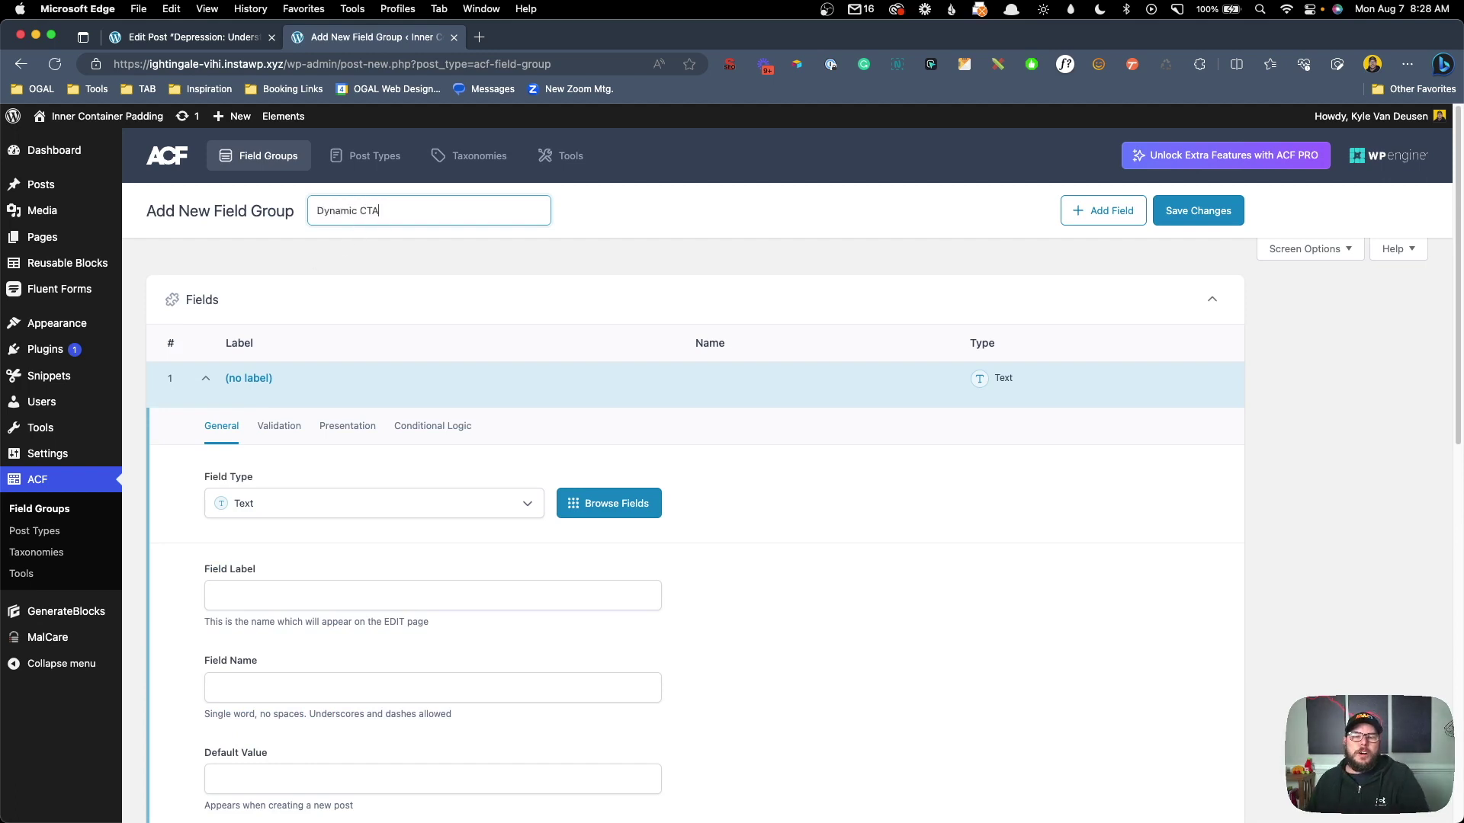
Step: Label the field group's first text field "DCTA Headline", with the field name dcta_headline
{"action": "left_click", "coordinate": [354, 265]}
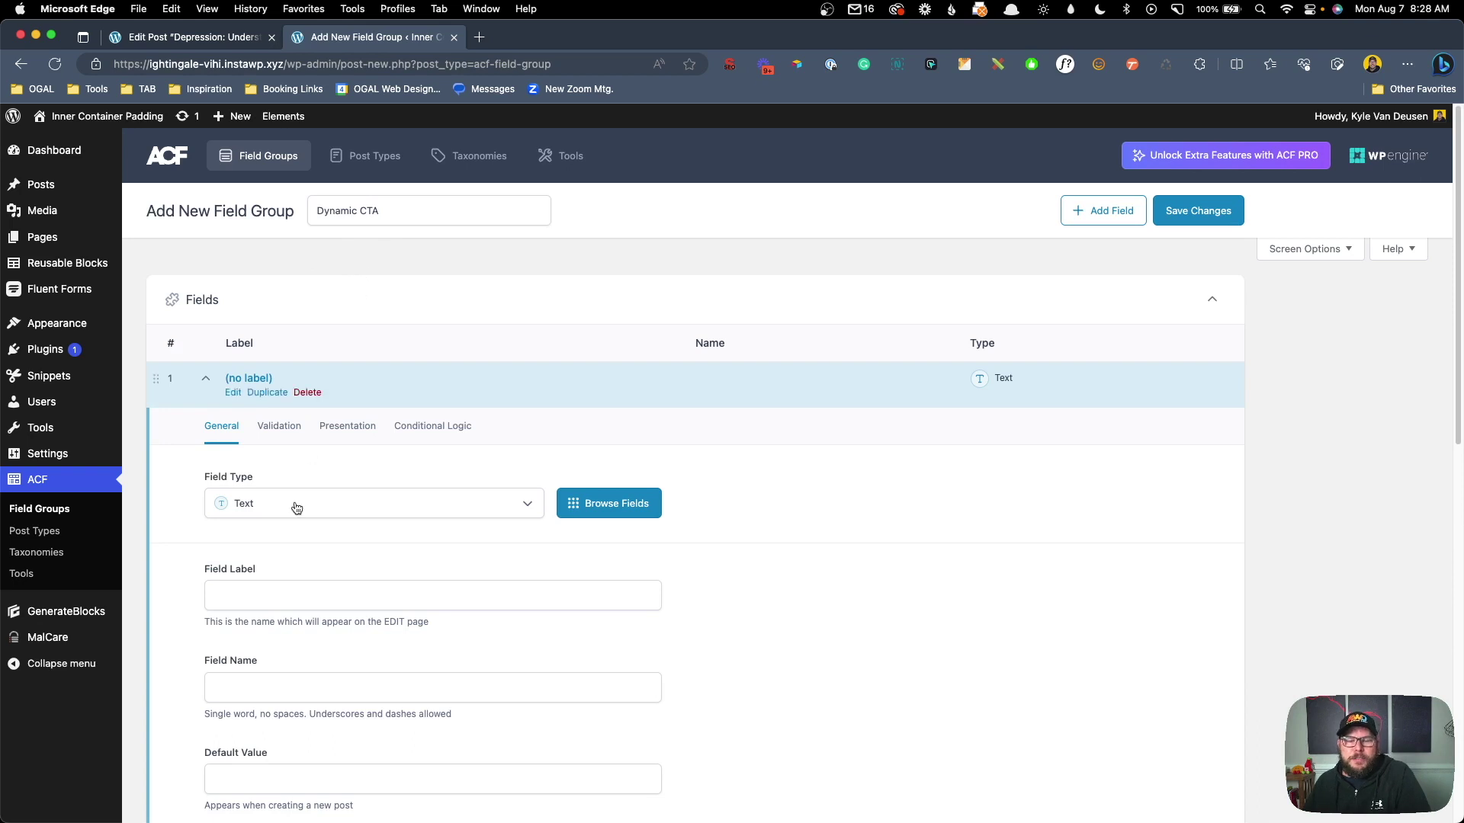
{"action": "left_click", "coordinate": [307, 587]}
{"action": "type", "text": "DCTA Headline"}
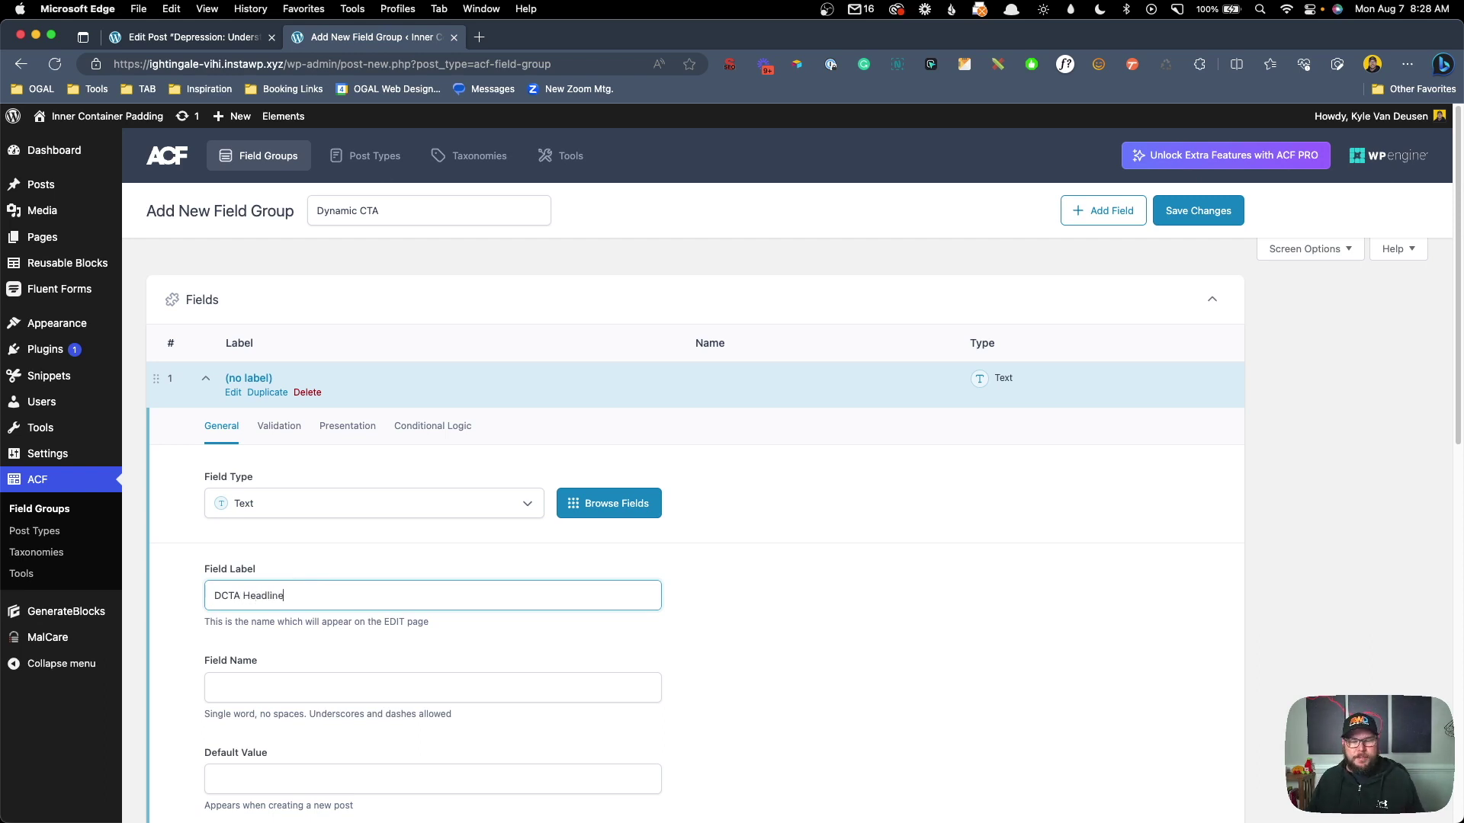
{"action": "key", "text": "Tab"}
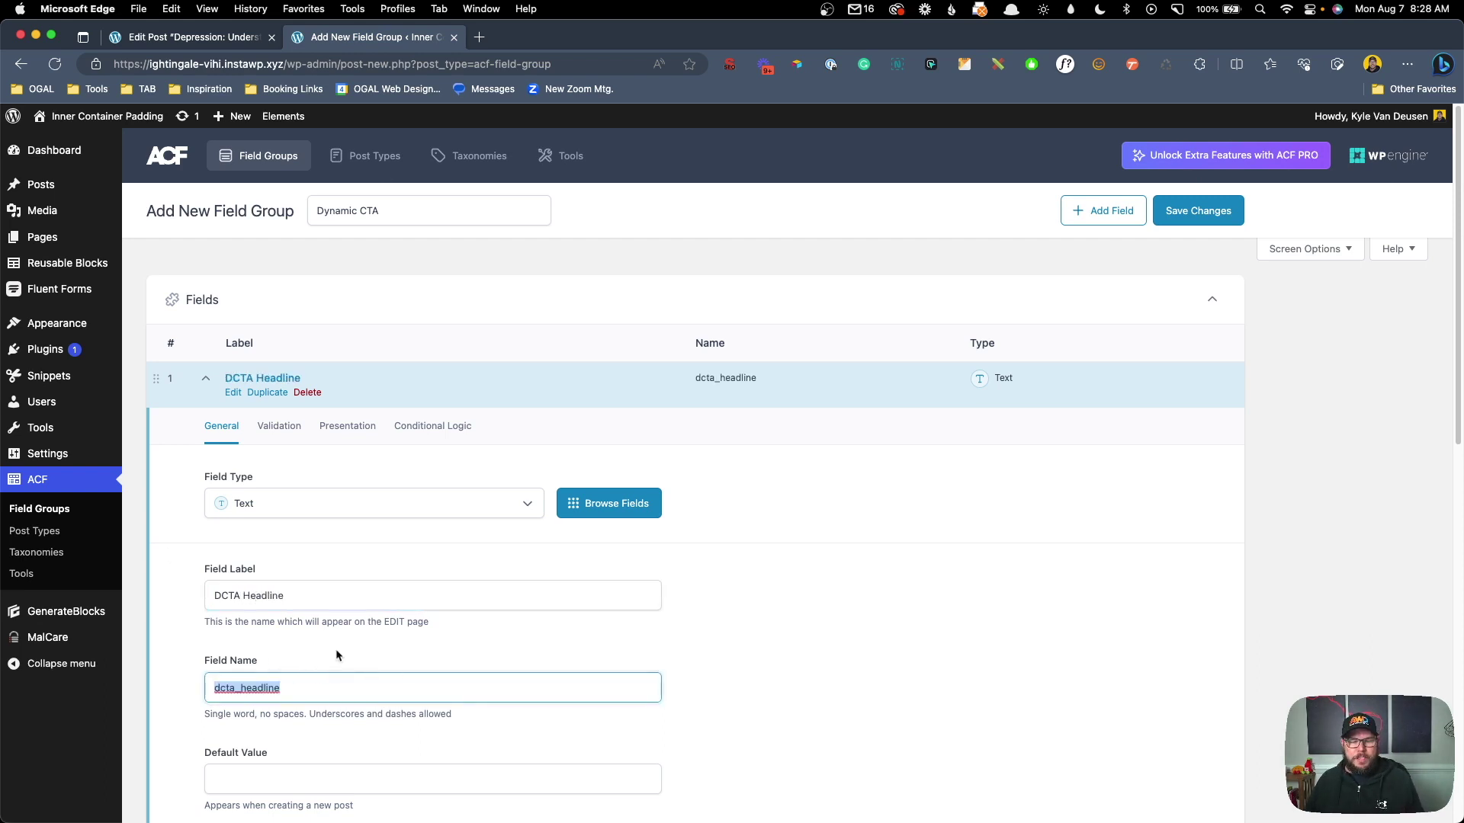
Step: Add a second field of type Text Area to the group and label it "DCTA Description"
{"action": "scroll", "coordinate": [648, 595], "scroll_direction": "down", "scroll_amount": 5}
{"action": "left_click", "coordinate": [1164, 570]}
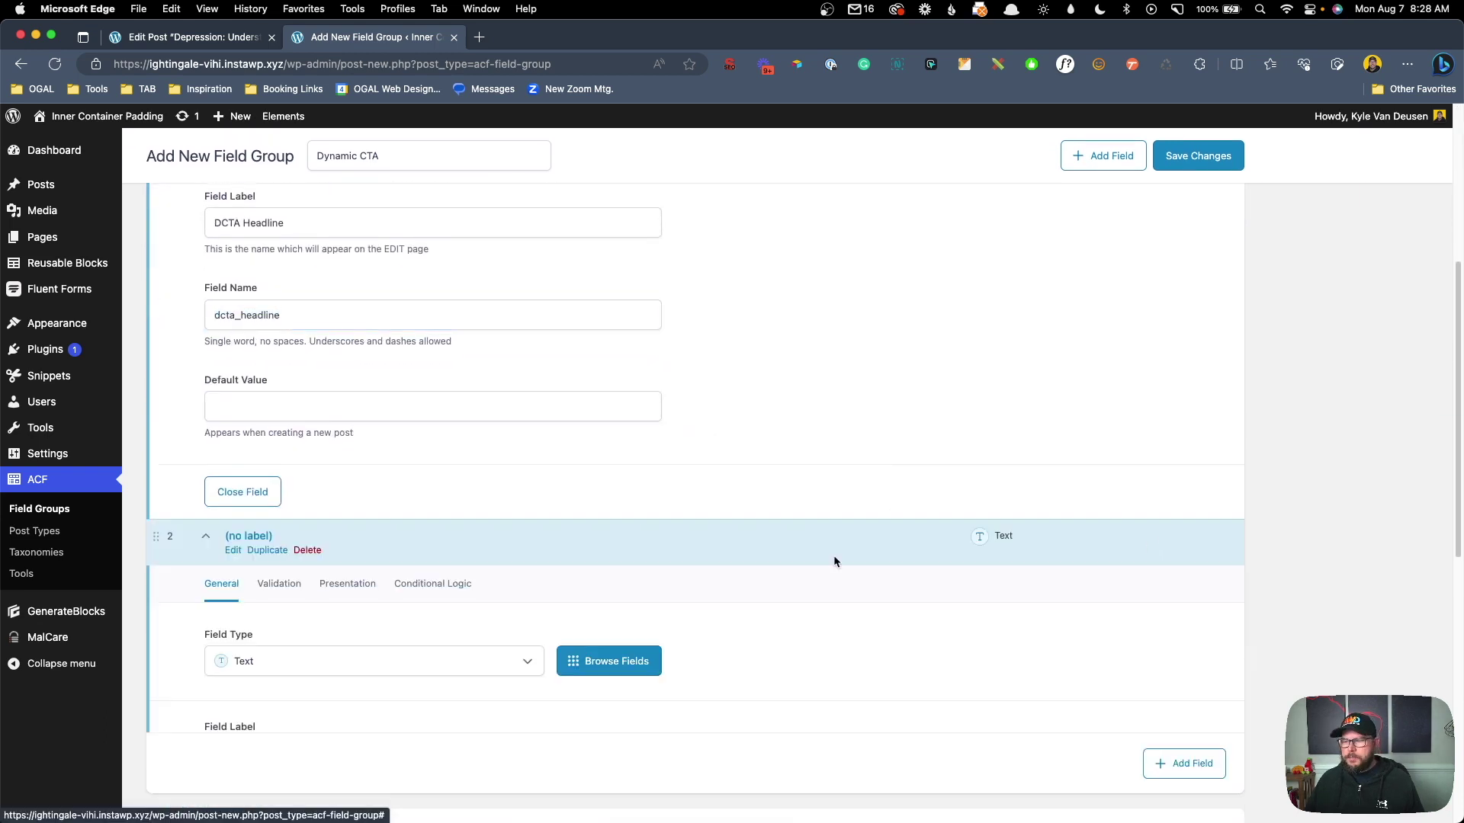
{"action": "left_click", "coordinate": [285, 557]}
{"action": "left_click", "coordinate": [280, 549]}
{"action": "type", "text": "DCT"}
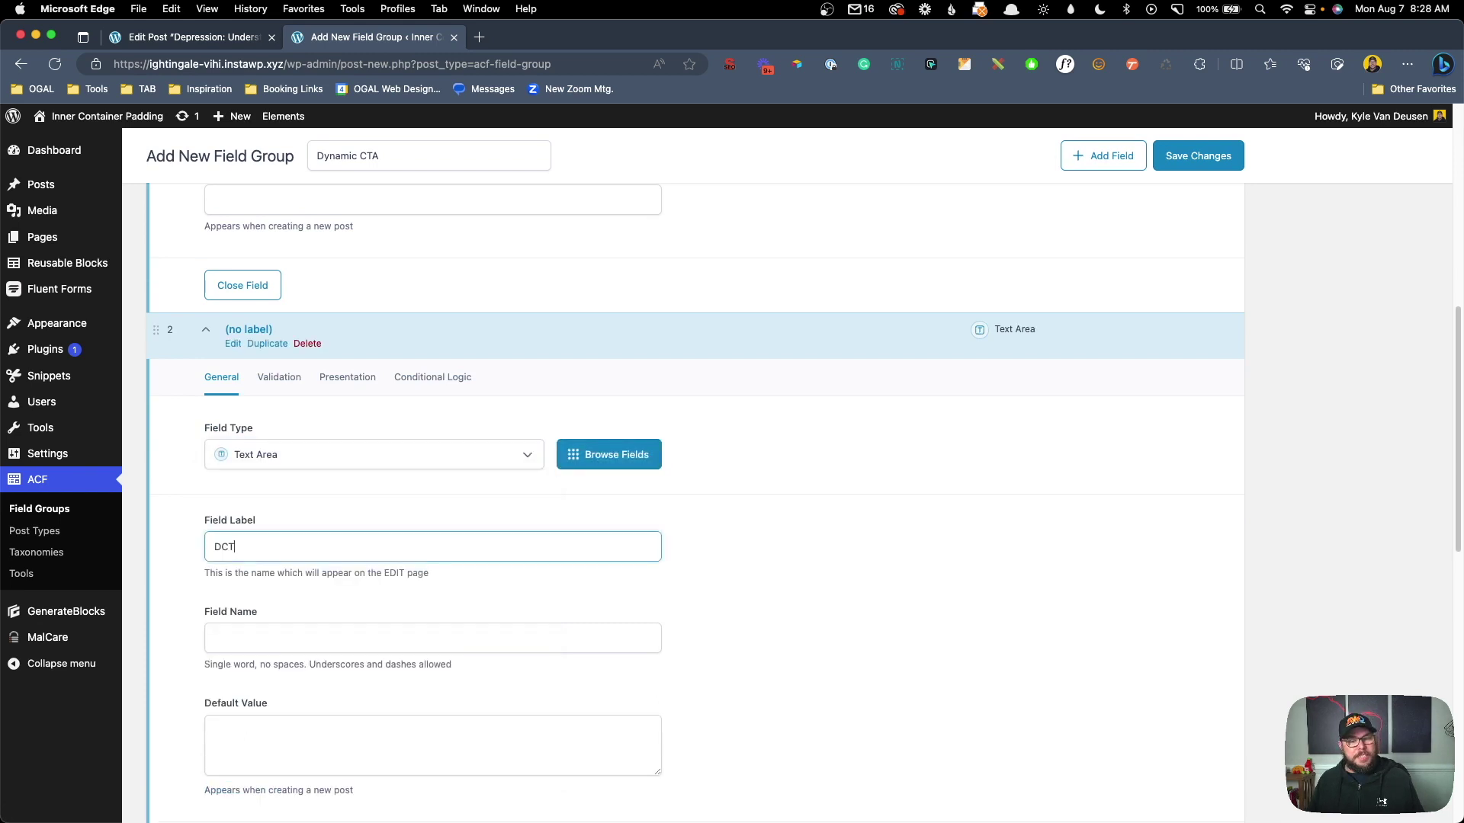
{"action": "type", "text": "A Description"}
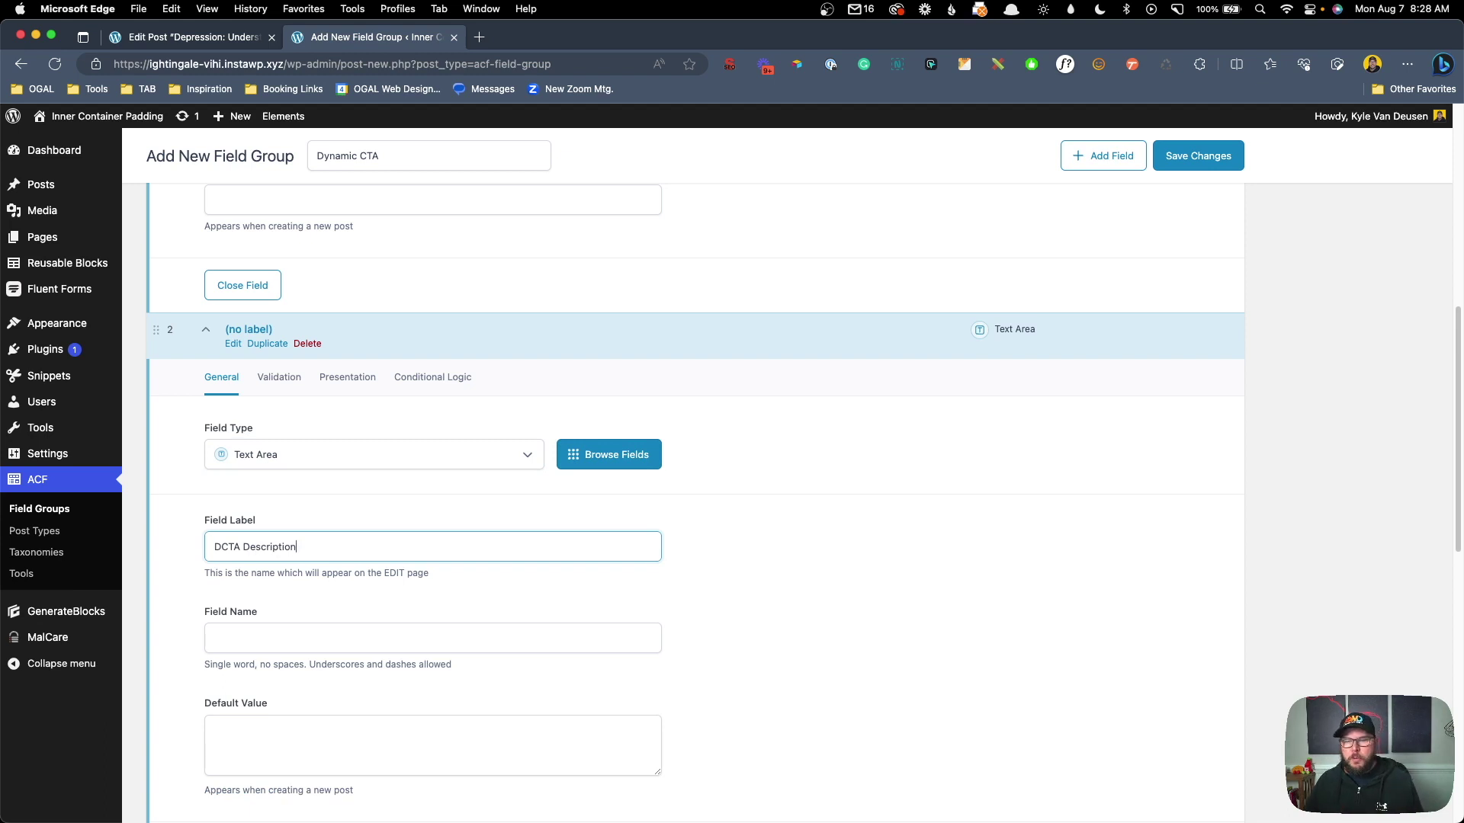
{"action": "left_click", "coordinate": [753, 563]}
Step: Add a third field of type Text to the group and label it "DCTA Button Text"
{"action": "scroll", "coordinate": [1095, 619], "scroll_direction": "down", "scroll_amount": 6}
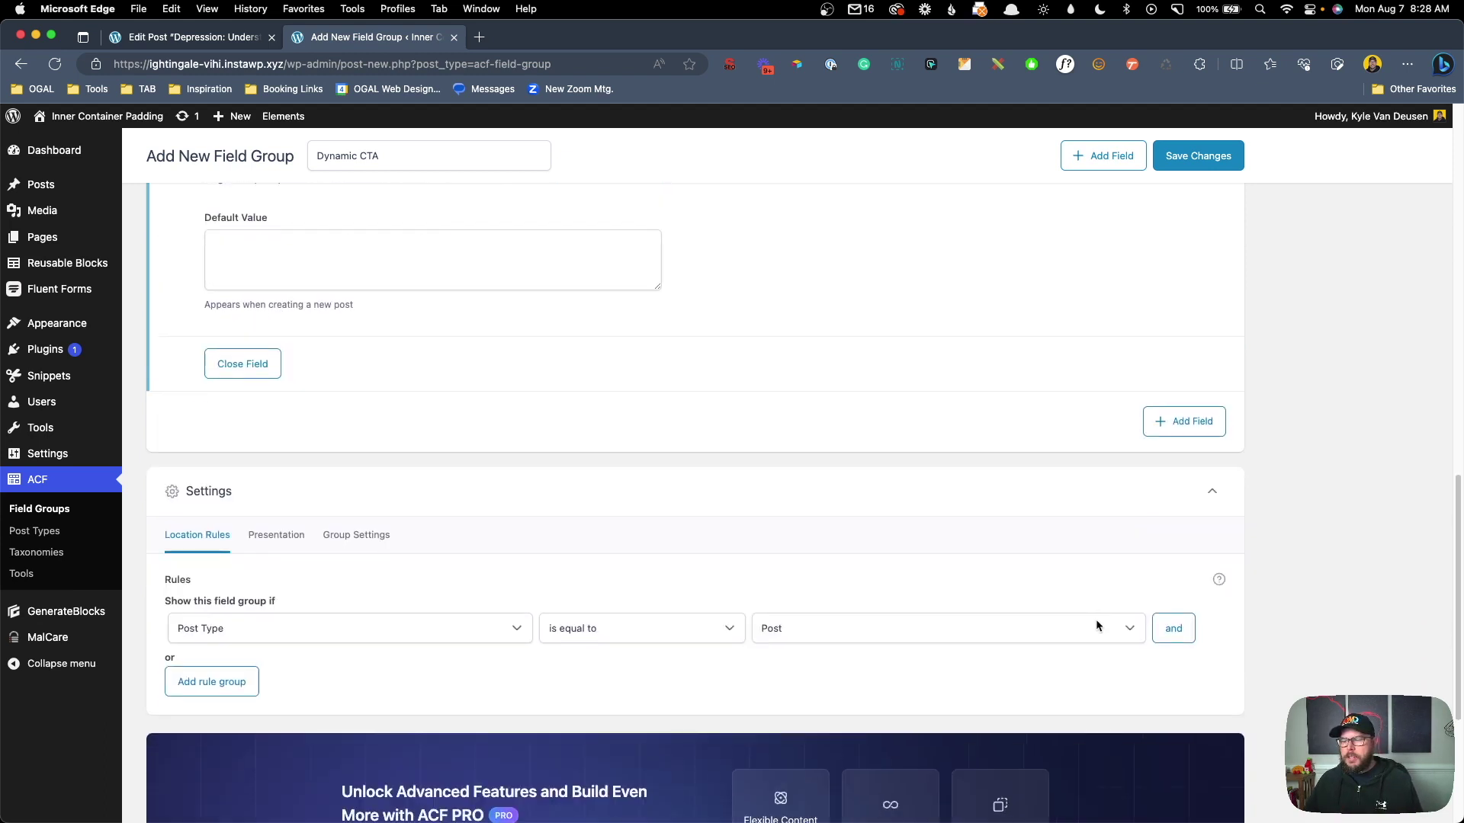
{"action": "left_click", "coordinate": [1208, 419]}
{"action": "left_click", "coordinate": [299, 621]}
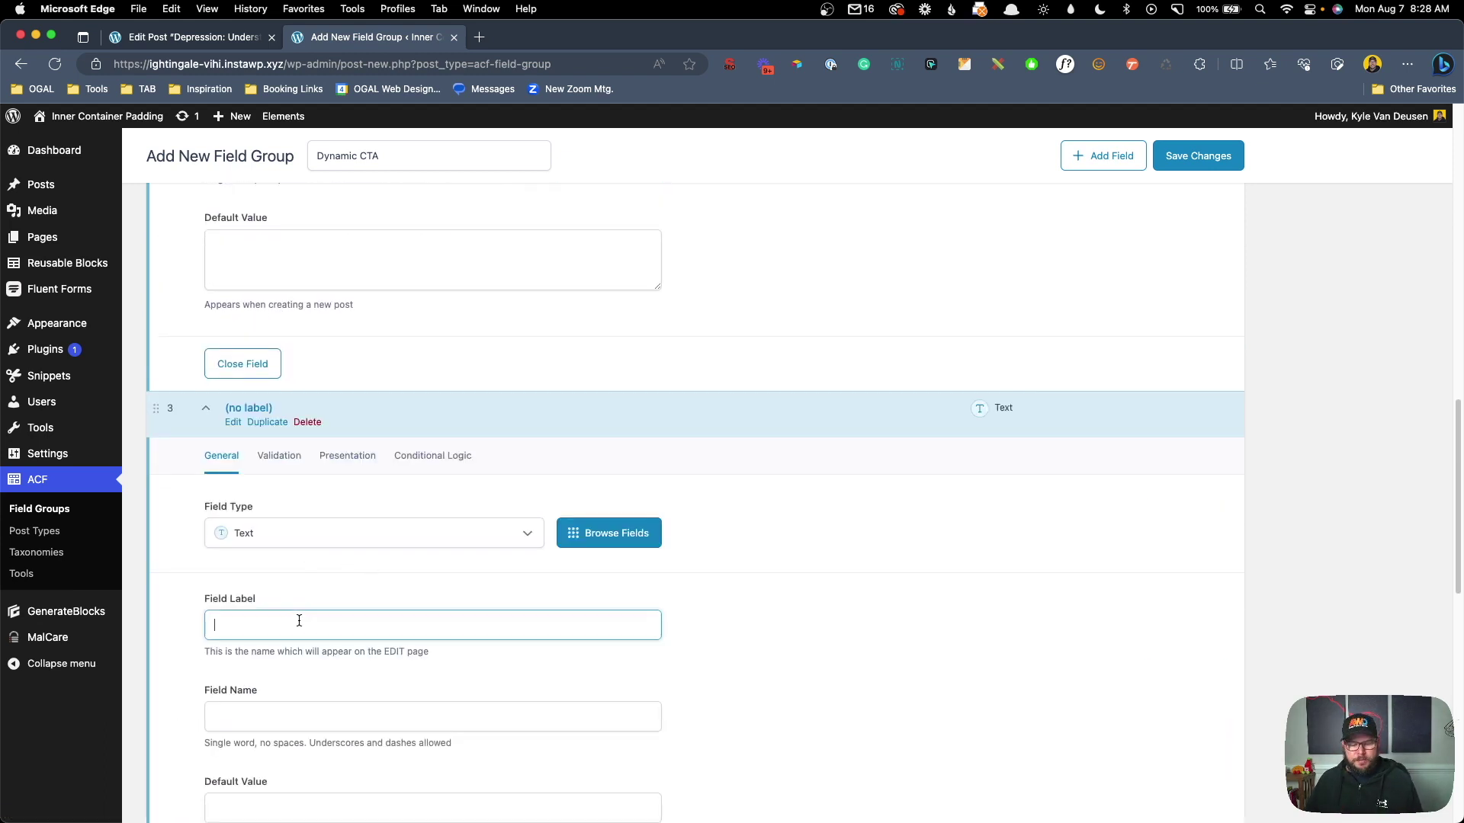
{"action": "type", "text": "DCT"}
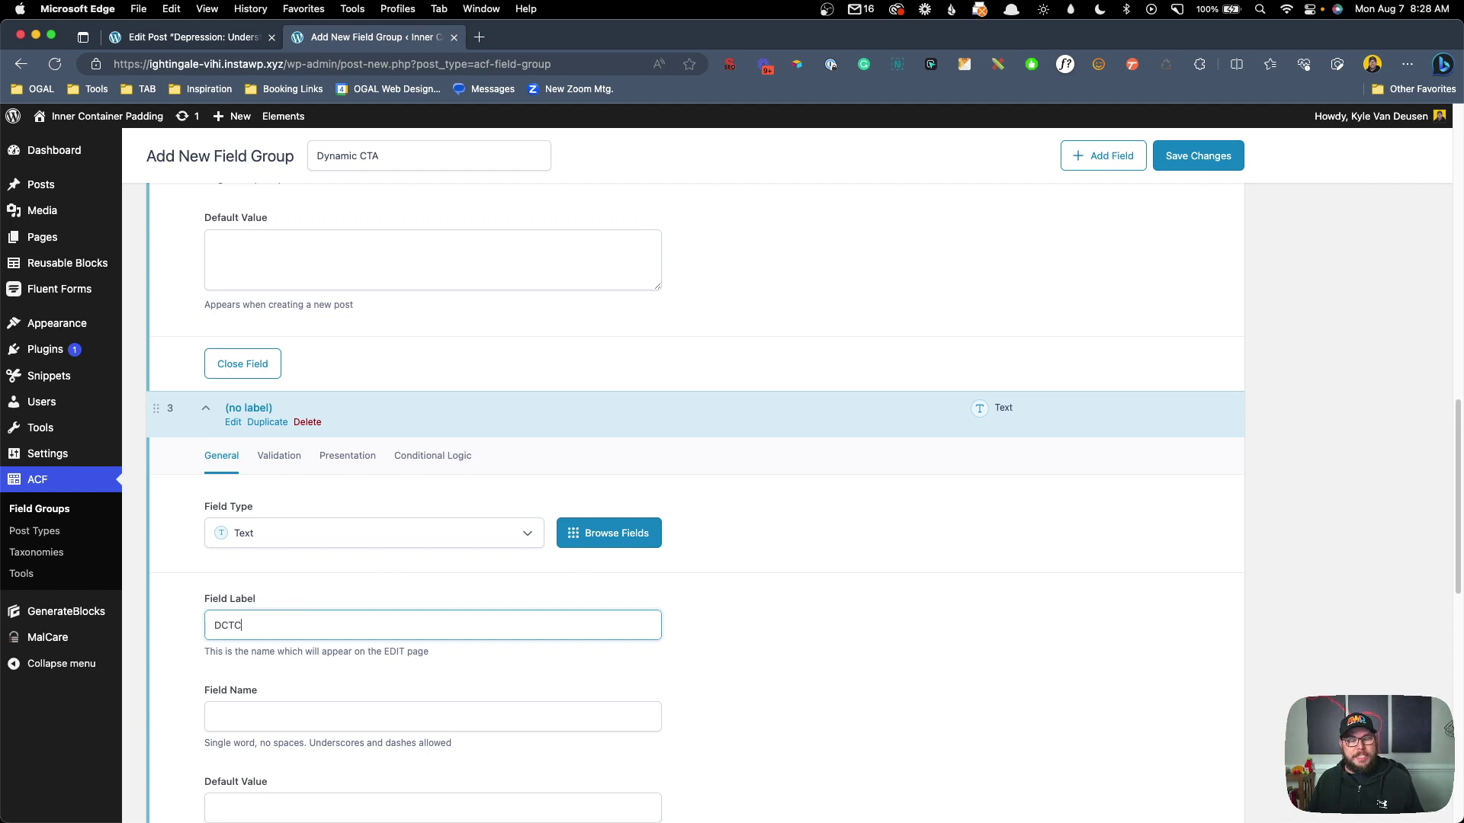
{"action": "type", "text": "A Button Text"}
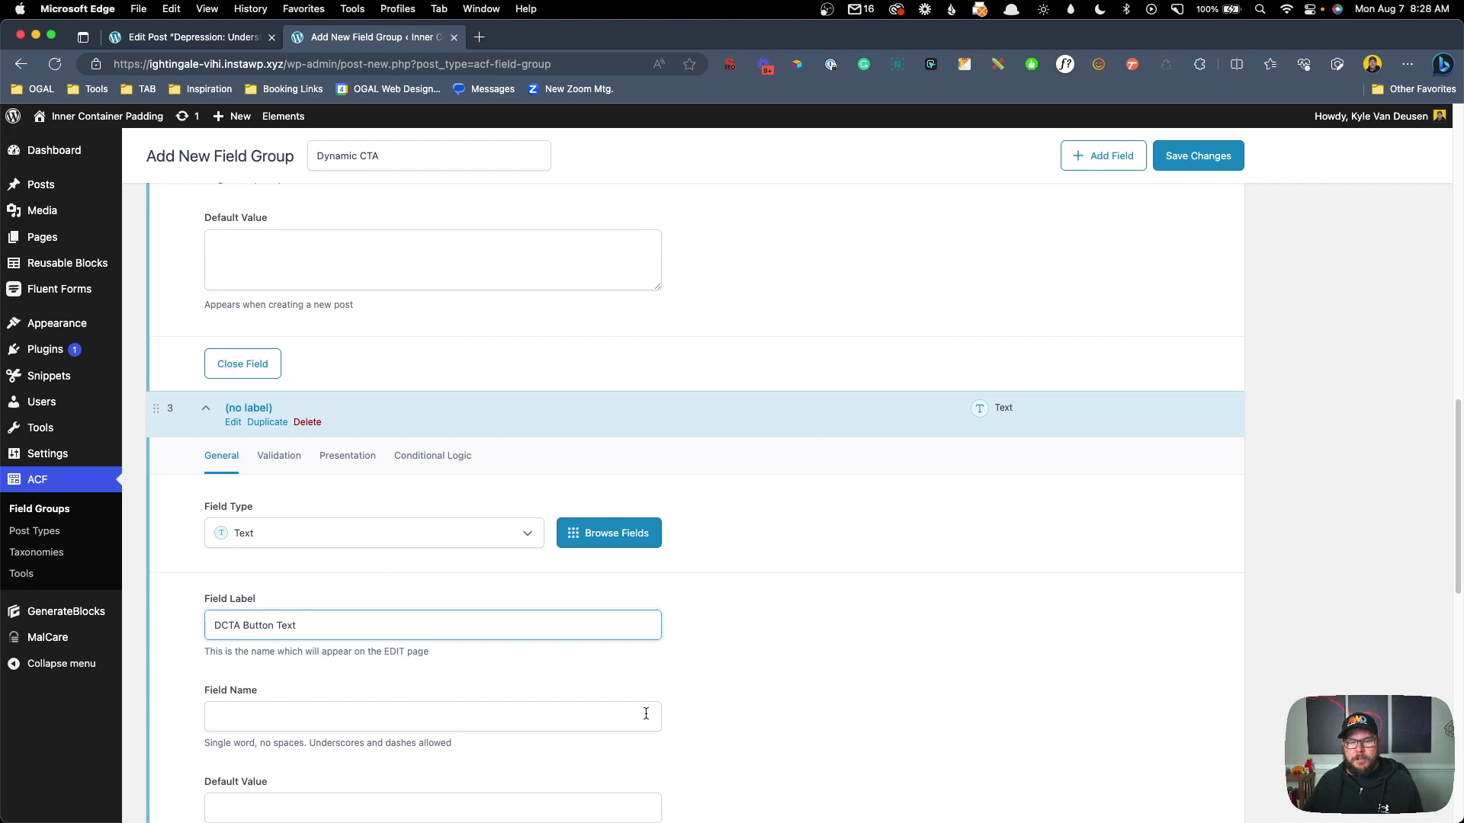
{"action": "left_click", "coordinate": [646, 713]}
Step: Add a fourth field of type URL to the group and label it "DCTA URL"
{"action": "scroll", "coordinate": [954, 604], "scroll_direction": "down", "scroll_amount": 10}
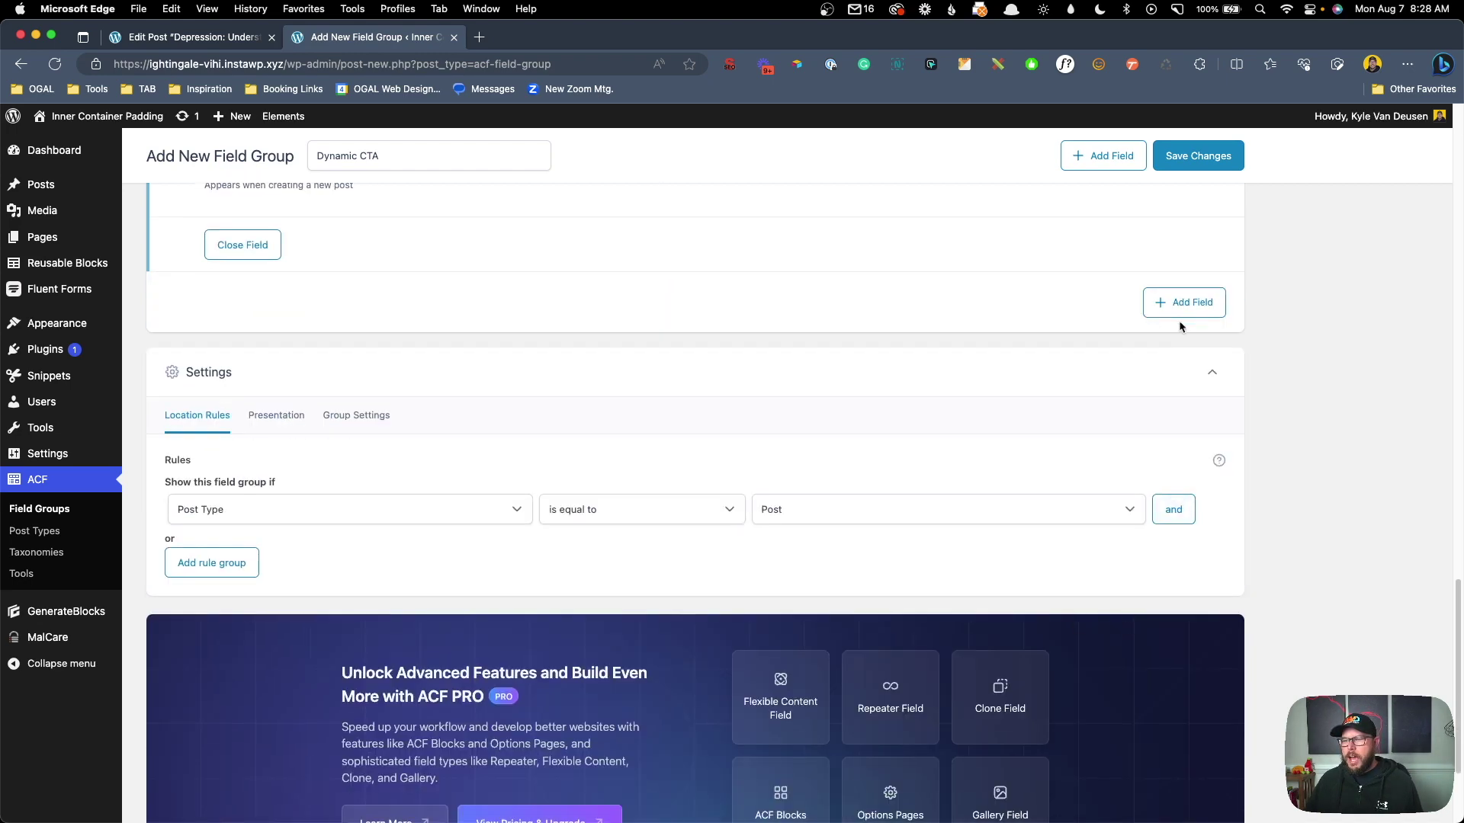
{"action": "left_click", "coordinate": [1181, 304]}
{"action": "left_click", "coordinate": [353, 416]}
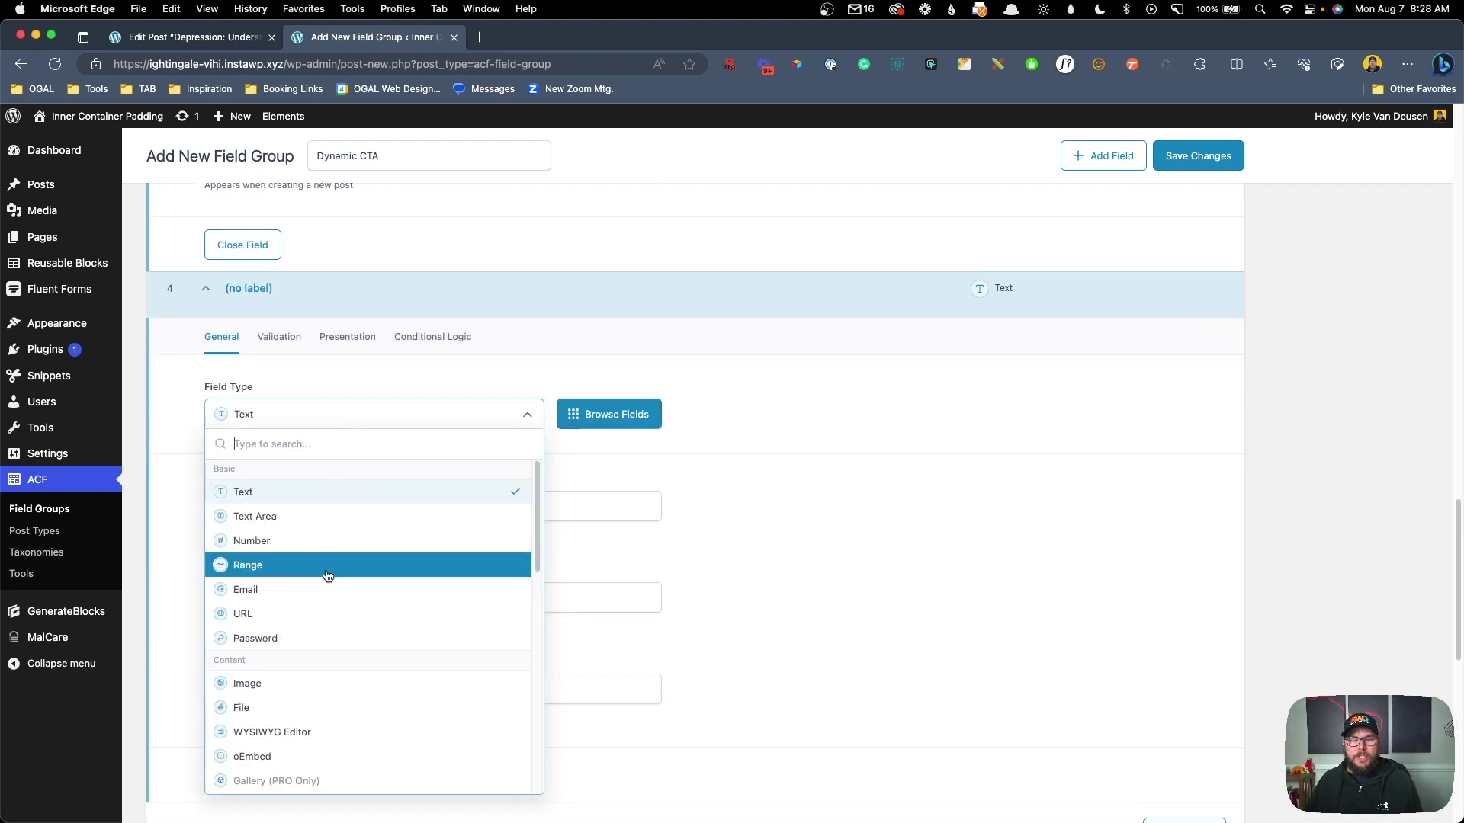
{"action": "left_click", "coordinate": [309, 623]}
{"action": "left_click", "coordinate": [268, 507]}
{"action": "type", "text": "DCTA URL"}
{"action": "key", "text": "Tab"}
{"action": "left_click", "coordinate": [903, 546]}
Step: Add a fifth field of type Image to the group and label it "DCTA Image"
{"action": "scroll", "coordinate": [1238, 583], "scroll_direction": "down", "scroll_amount": 3}
{"action": "left_click", "coordinate": [1184, 677]}
{"action": "scroll", "coordinate": [373, 677], "scroll_direction": "down", "scroll_amount": 2}
{"action": "left_click", "coordinate": [312, 657]}
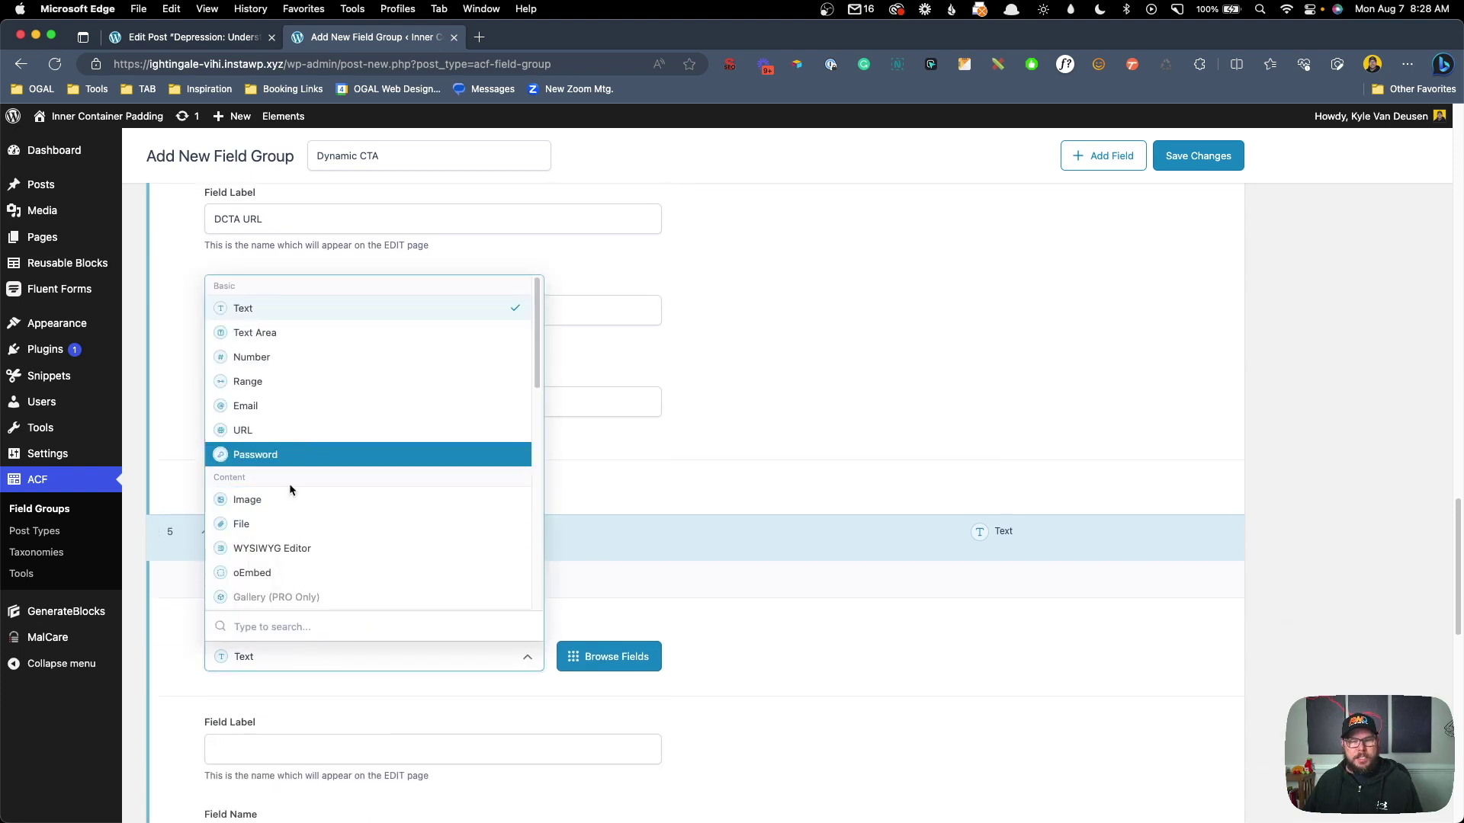
{"action": "left_click", "coordinate": [301, 500]}
{"action": "scroll", "coordinate": [793, 653], "scroll_direction": "down", "scroll_amount": 4}
{"action": "left_click", "coordinate": [330, 432]}
{"action": "type", "text": "DCTA Image"}
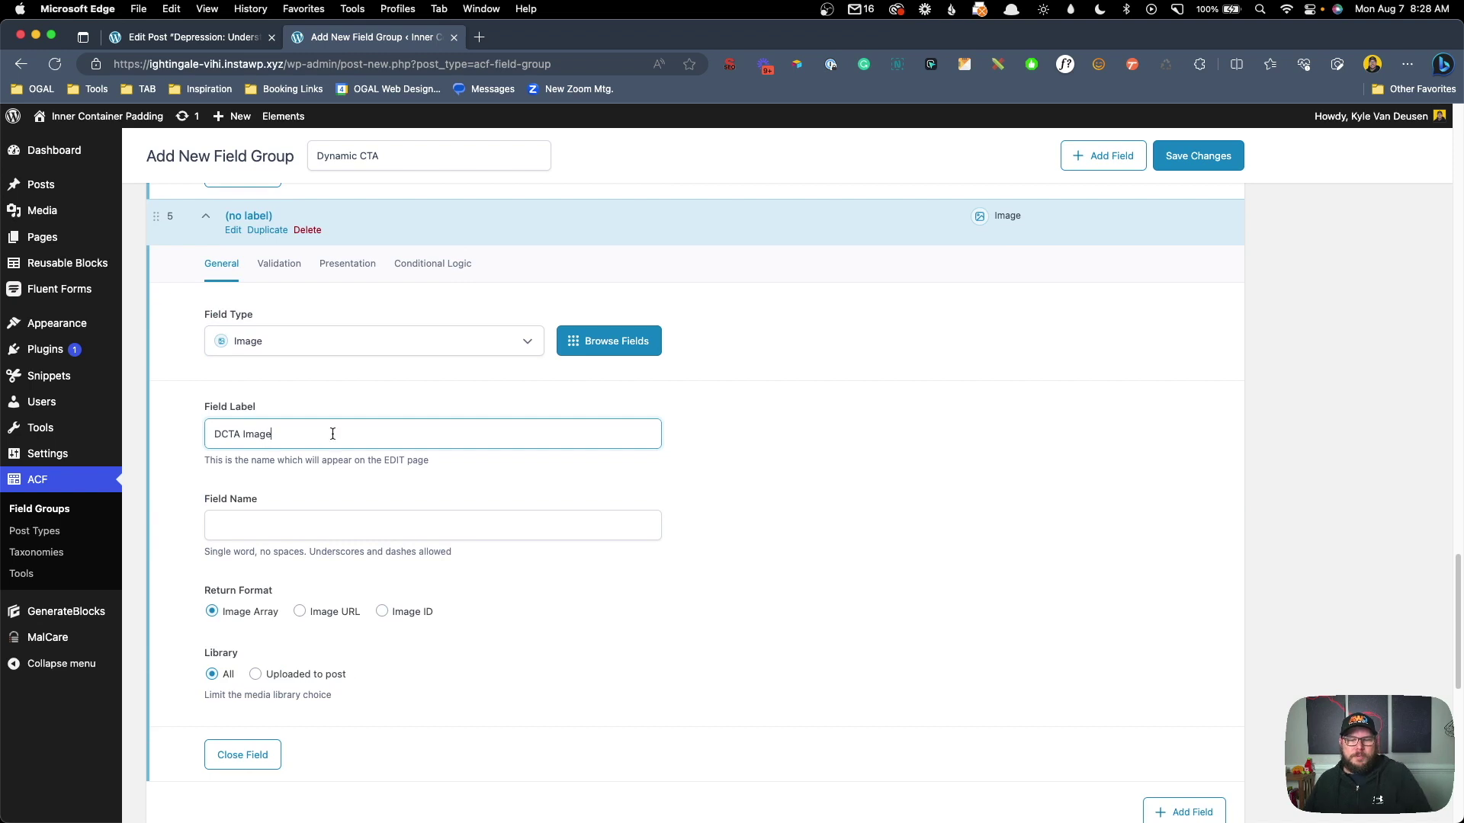
{"action": "left_click", "coordinate": [791, 450]}
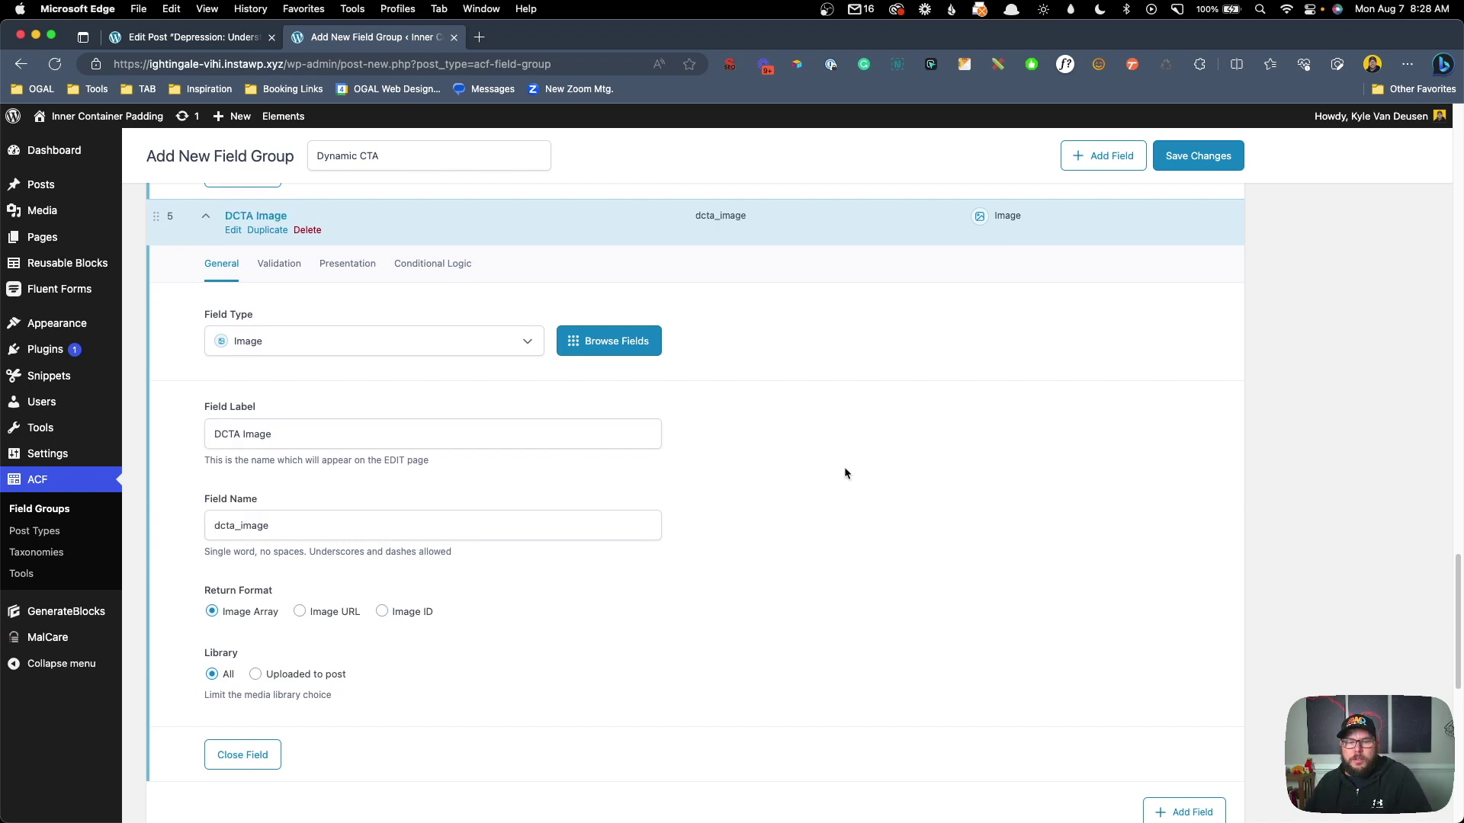
Step: Set the field group's location rule to Post Taxonomy is equal to Dynamic CTA, and save the group
{"action": "scroll", "coordinate": [843, 471], "scroll_direction": "down", "scroll_amount": 7}
{"action": "scroll", "coordinate": [828, 484], "scroll_direction": "down", "scroll_amount": 1}
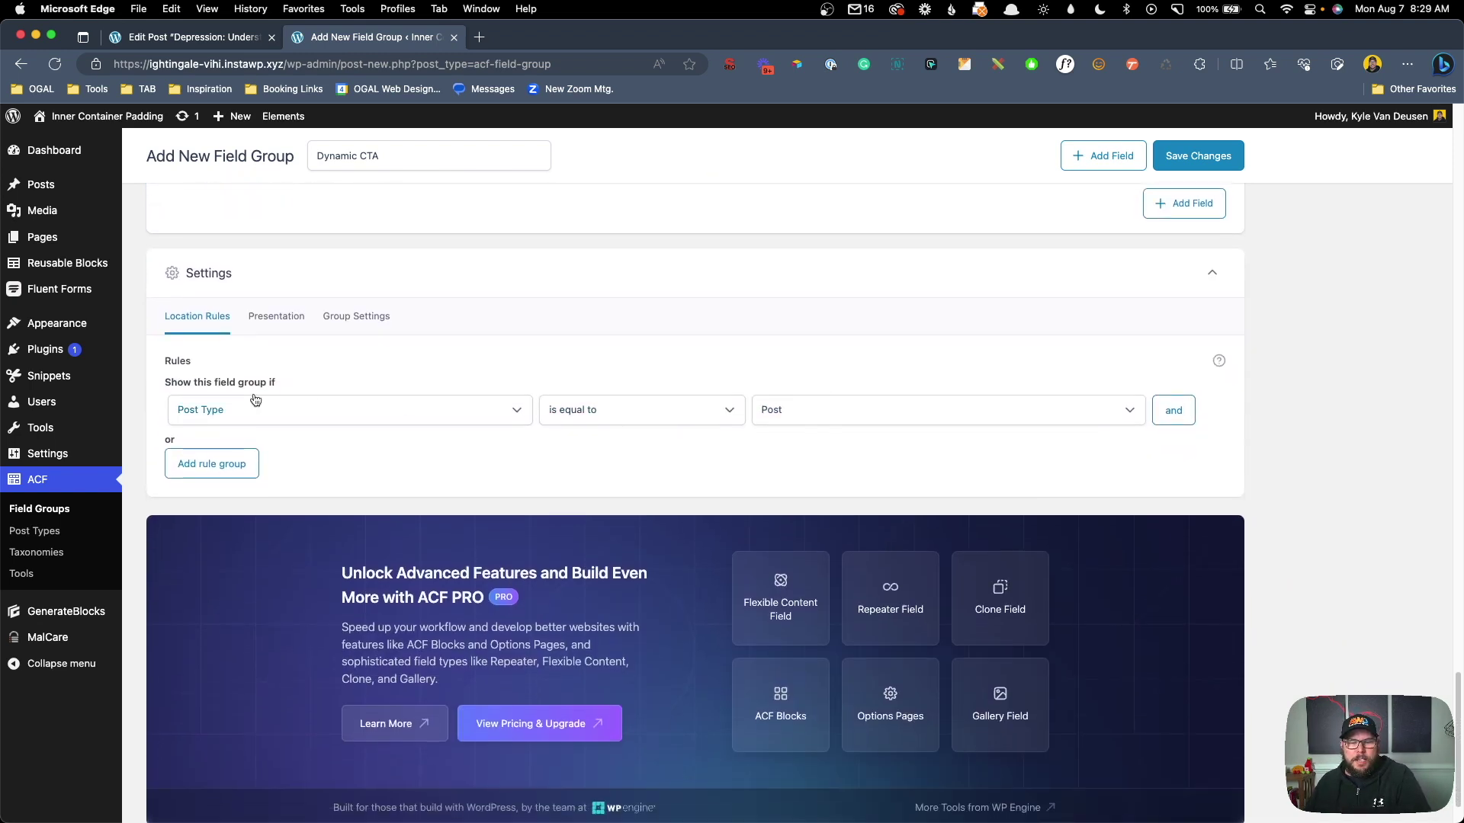
{"action": "left_click", "coordinate": [196, 411]}
{"action": "left_click", "coordinate": [276, 495]}
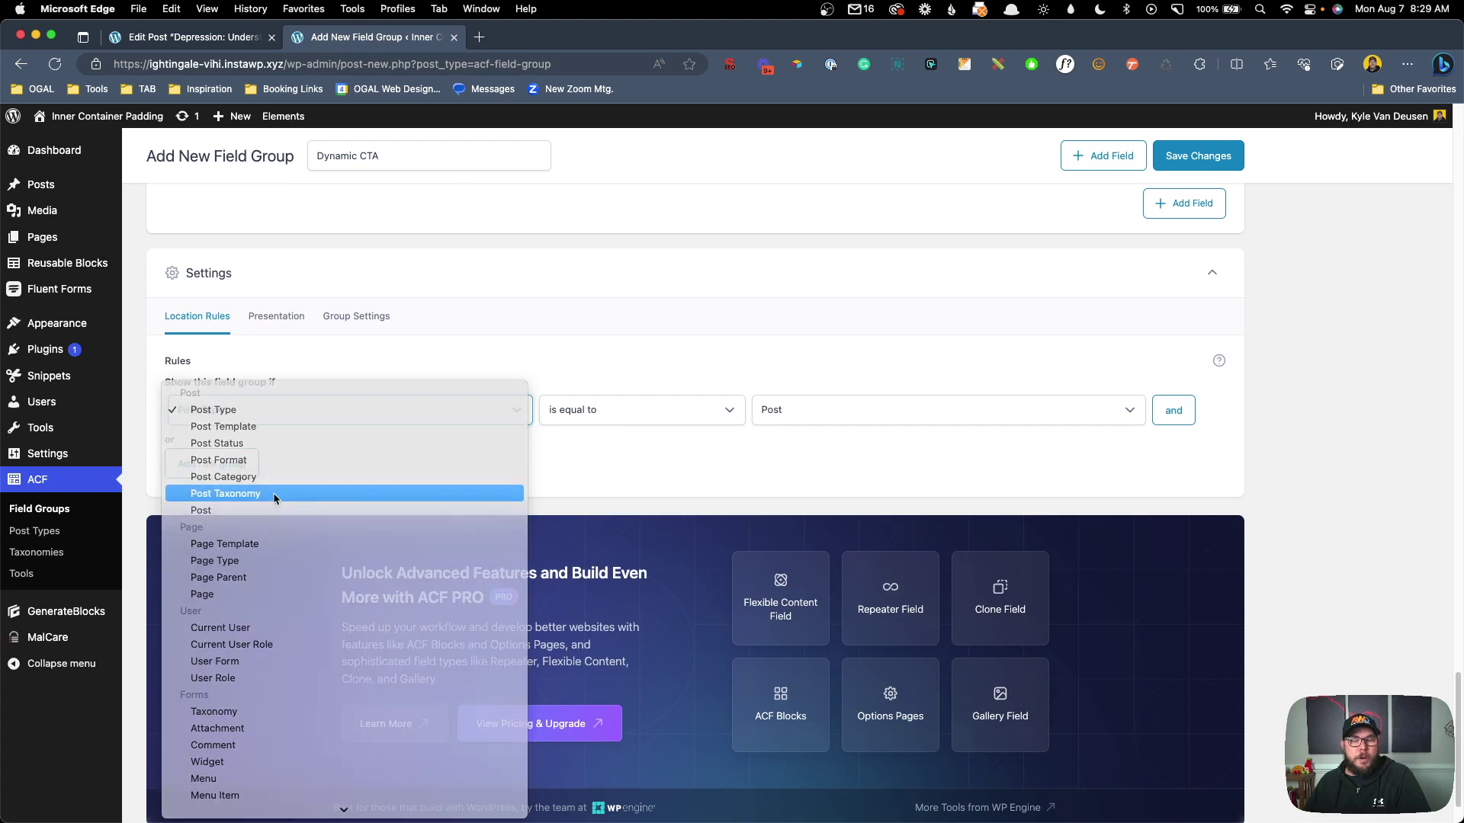
{"action": "left_click", "coordinate": [789, 412]}
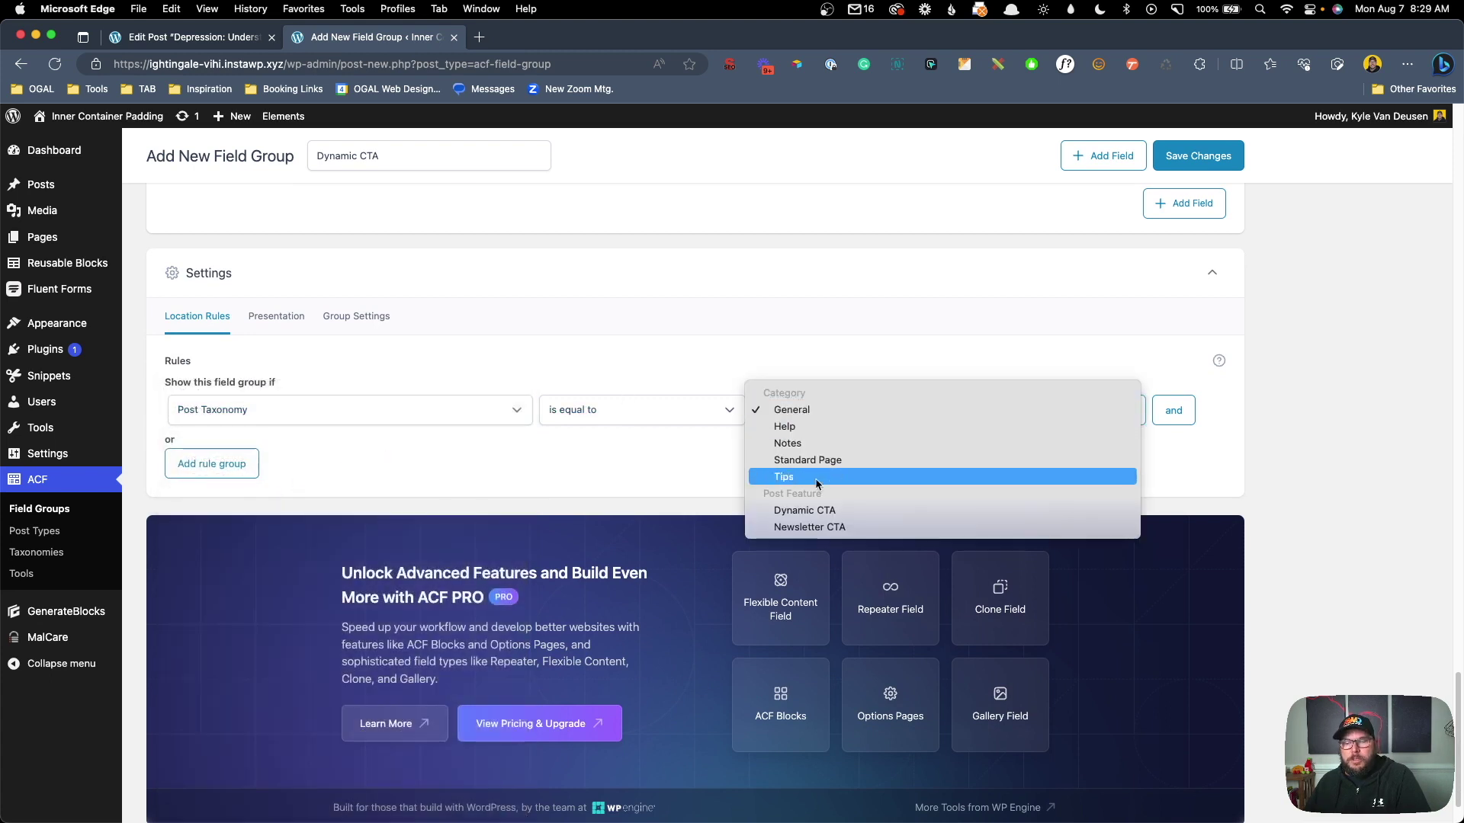
{"action": "left_click", "coordinate": [822, 510]}
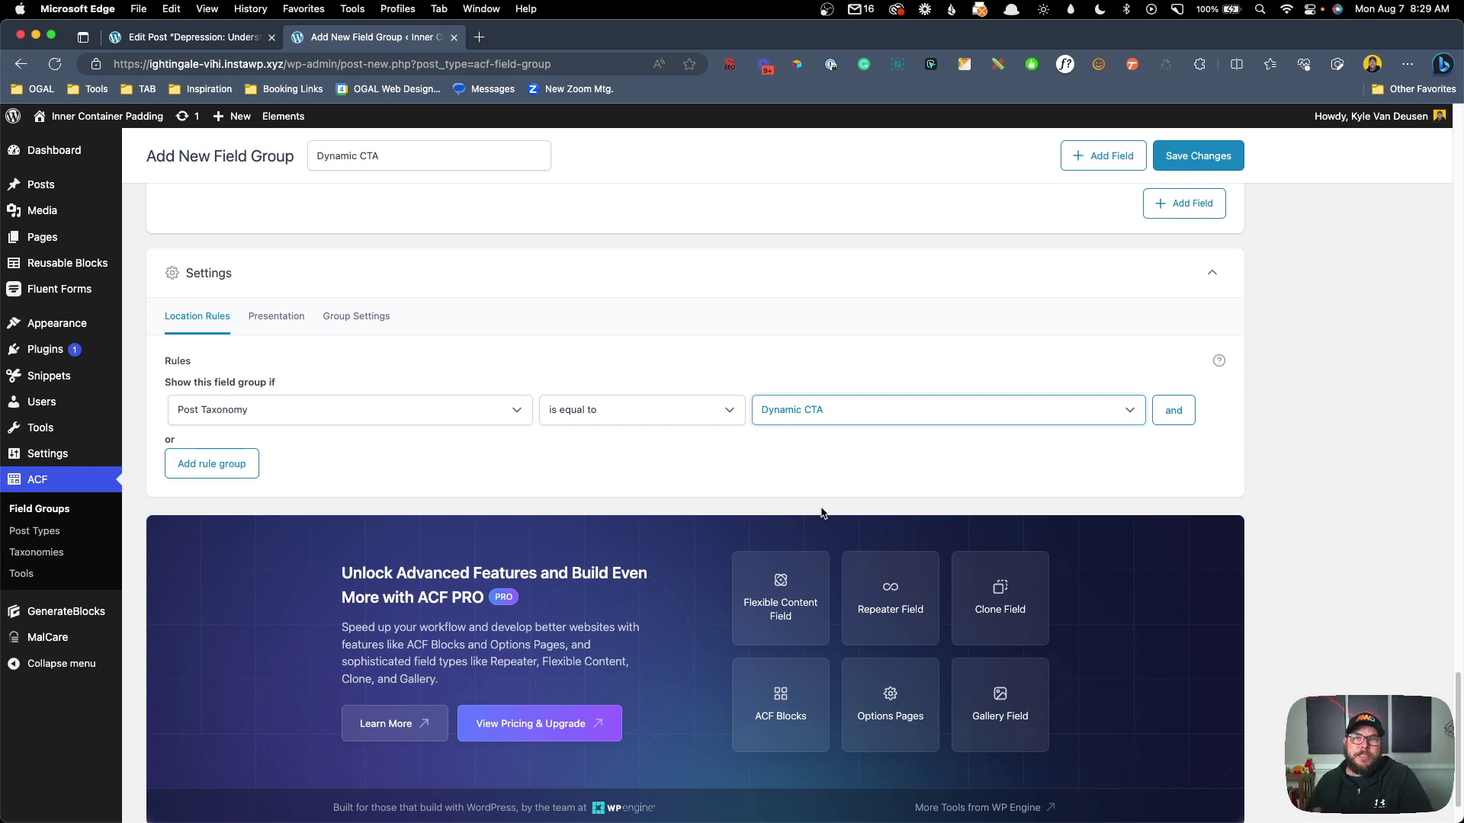
{"action": "left_click", "coordinate": [1197, 155]}
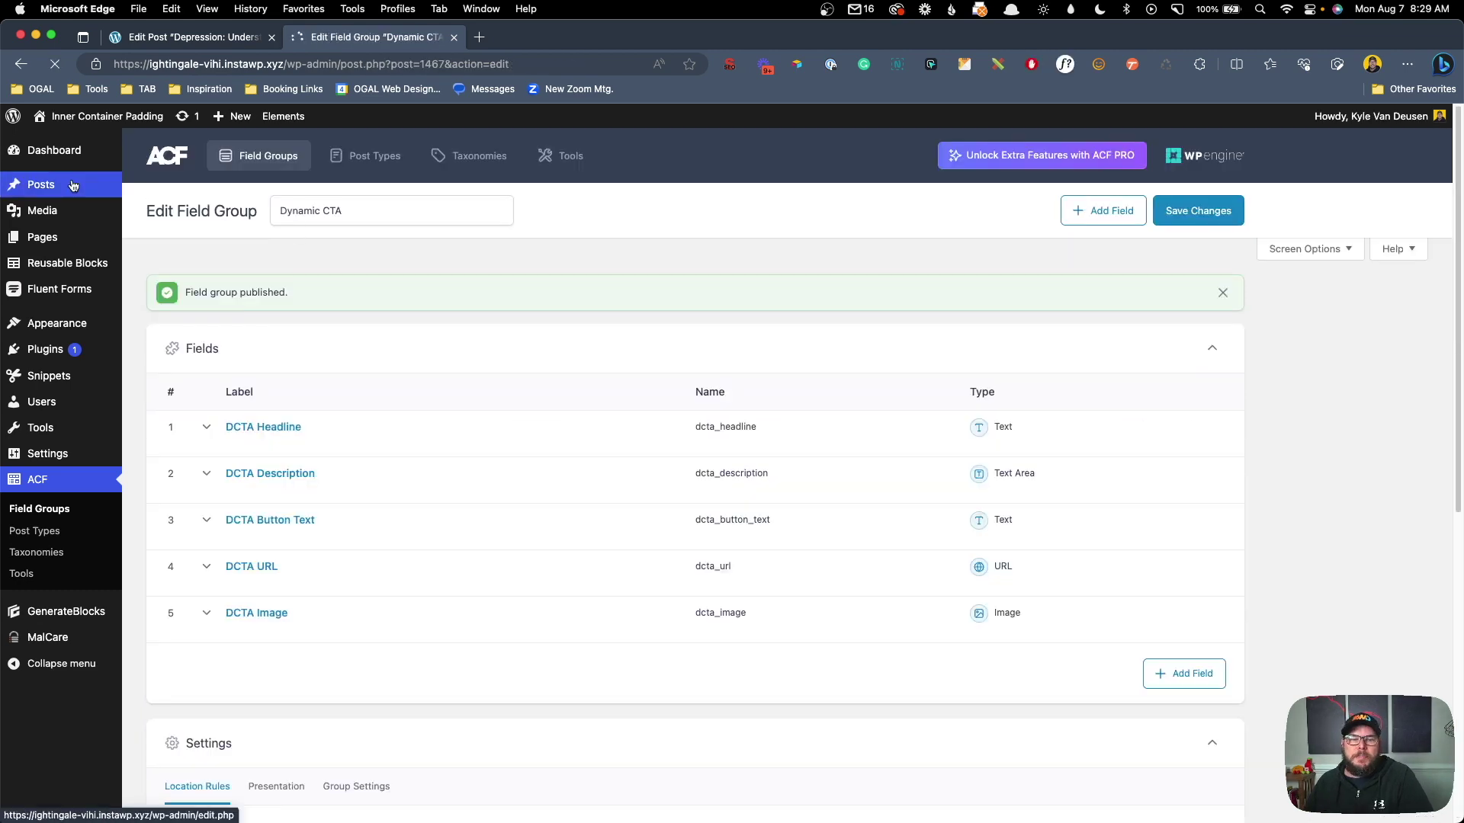
Step: Open the "Navigating Stress" post for editing and assign it the Dynamic CTA post feature
{"action": "left_click", "coordinate": [147, 189]}
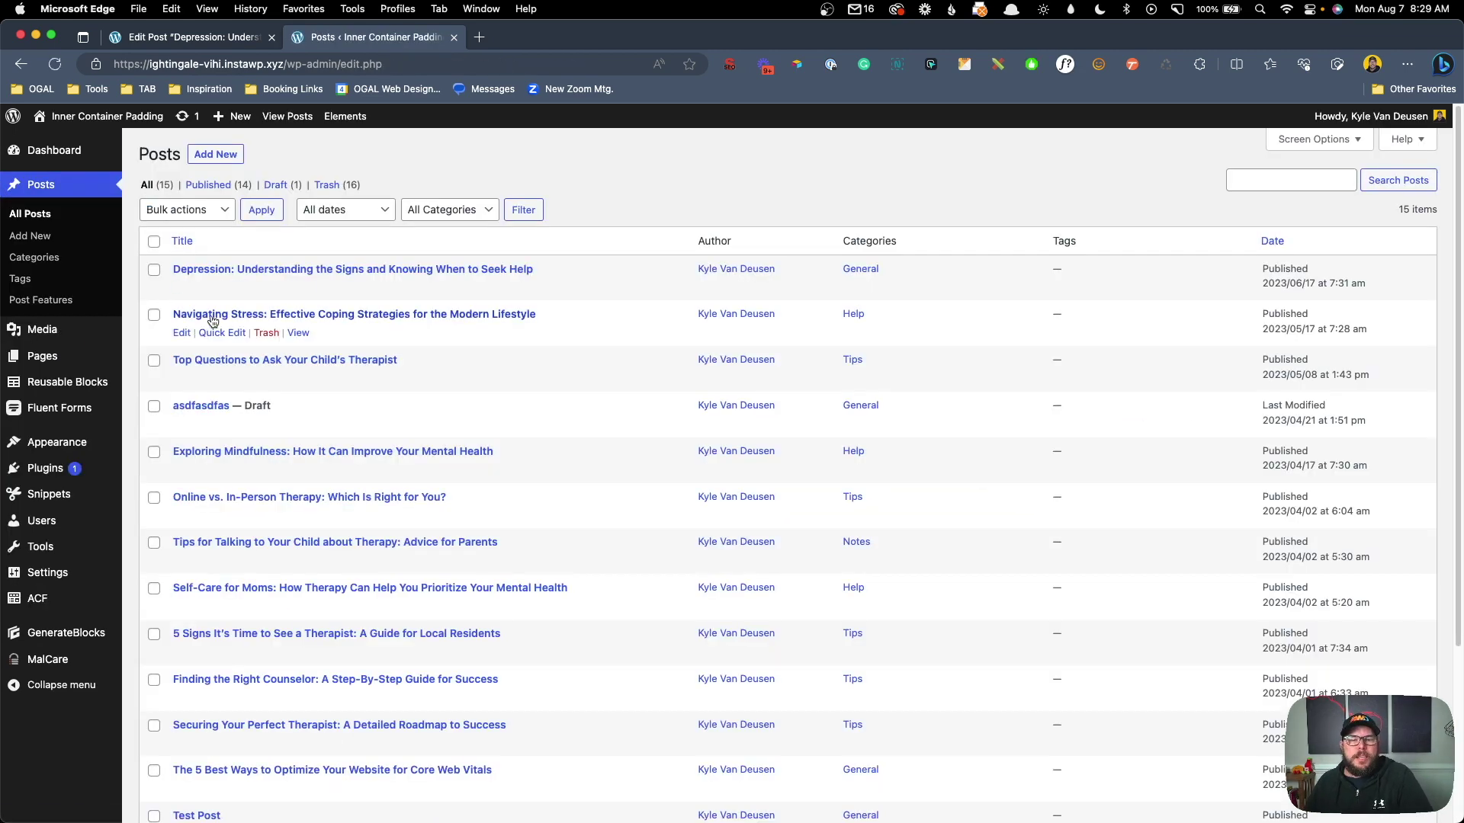
{"action": "left_click", "coordinate": [183, 337]}
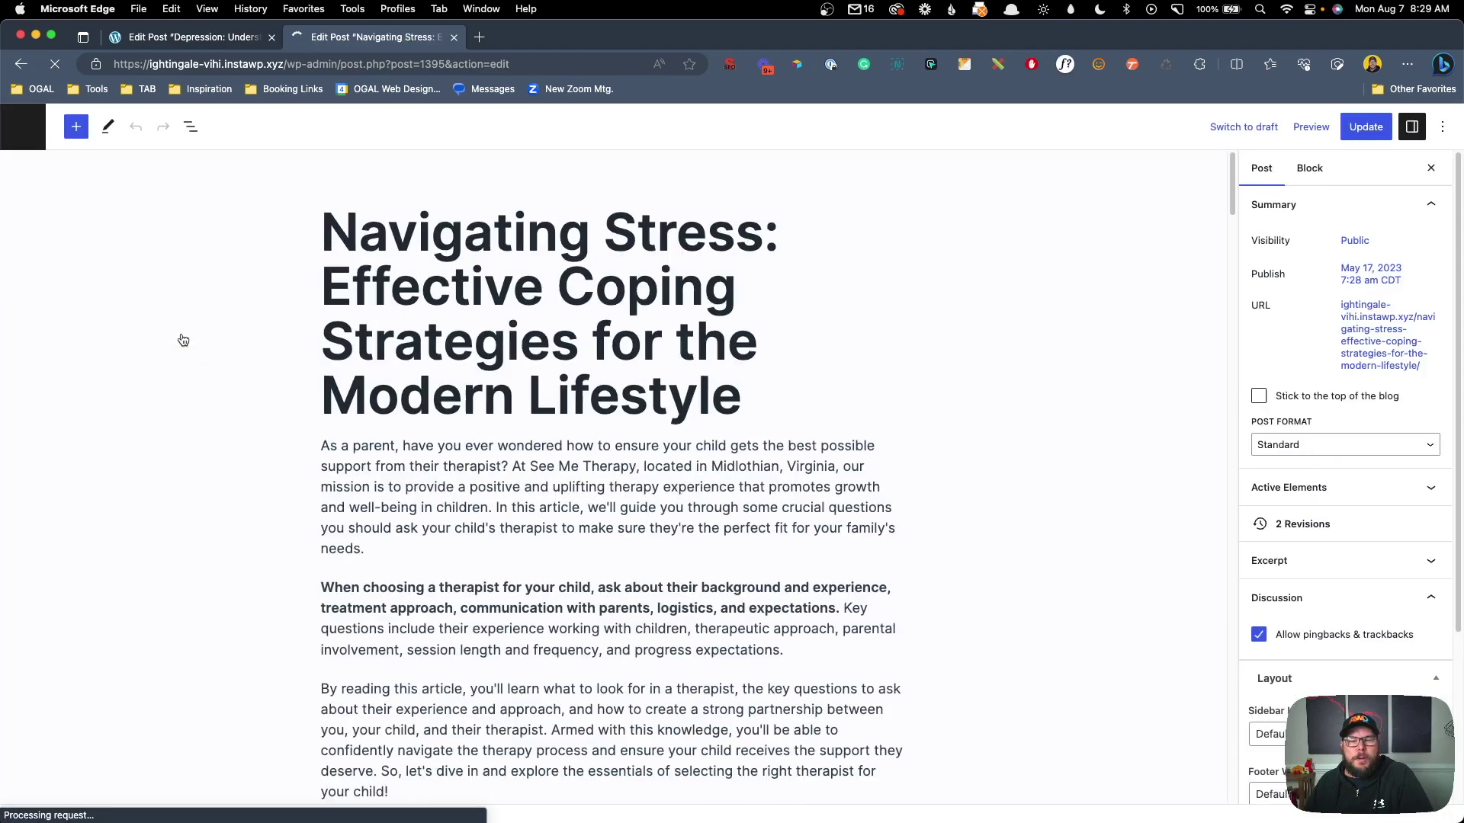
{"action": "scroll", "coordinate": [1026, 609], "scroll_direction": "down", "scroll_amount": 20}
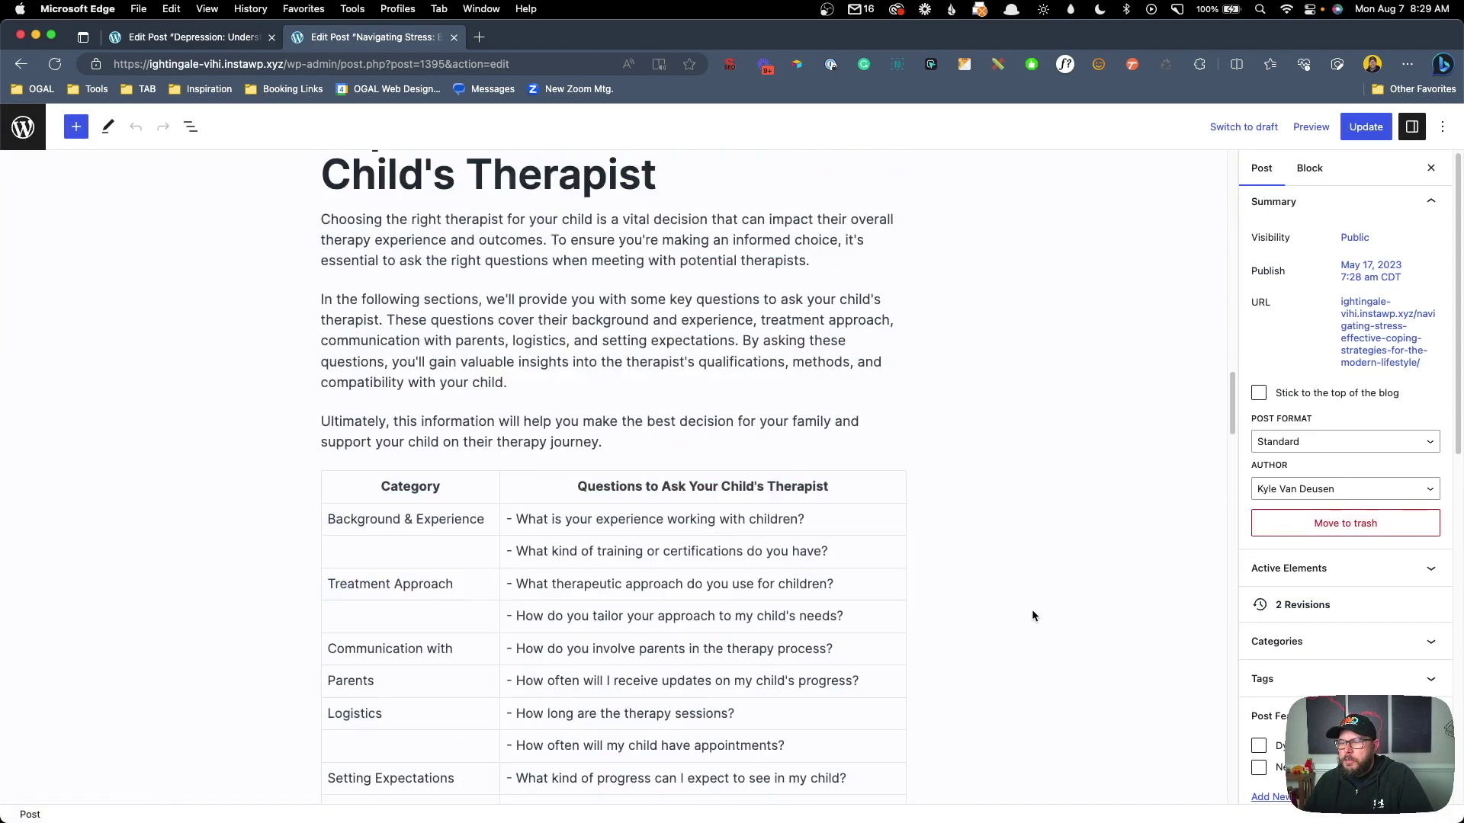
{"action": "scroll", "coordinate": [1029, 646], "scroll_direction": "down", "scroll_amount": 15}
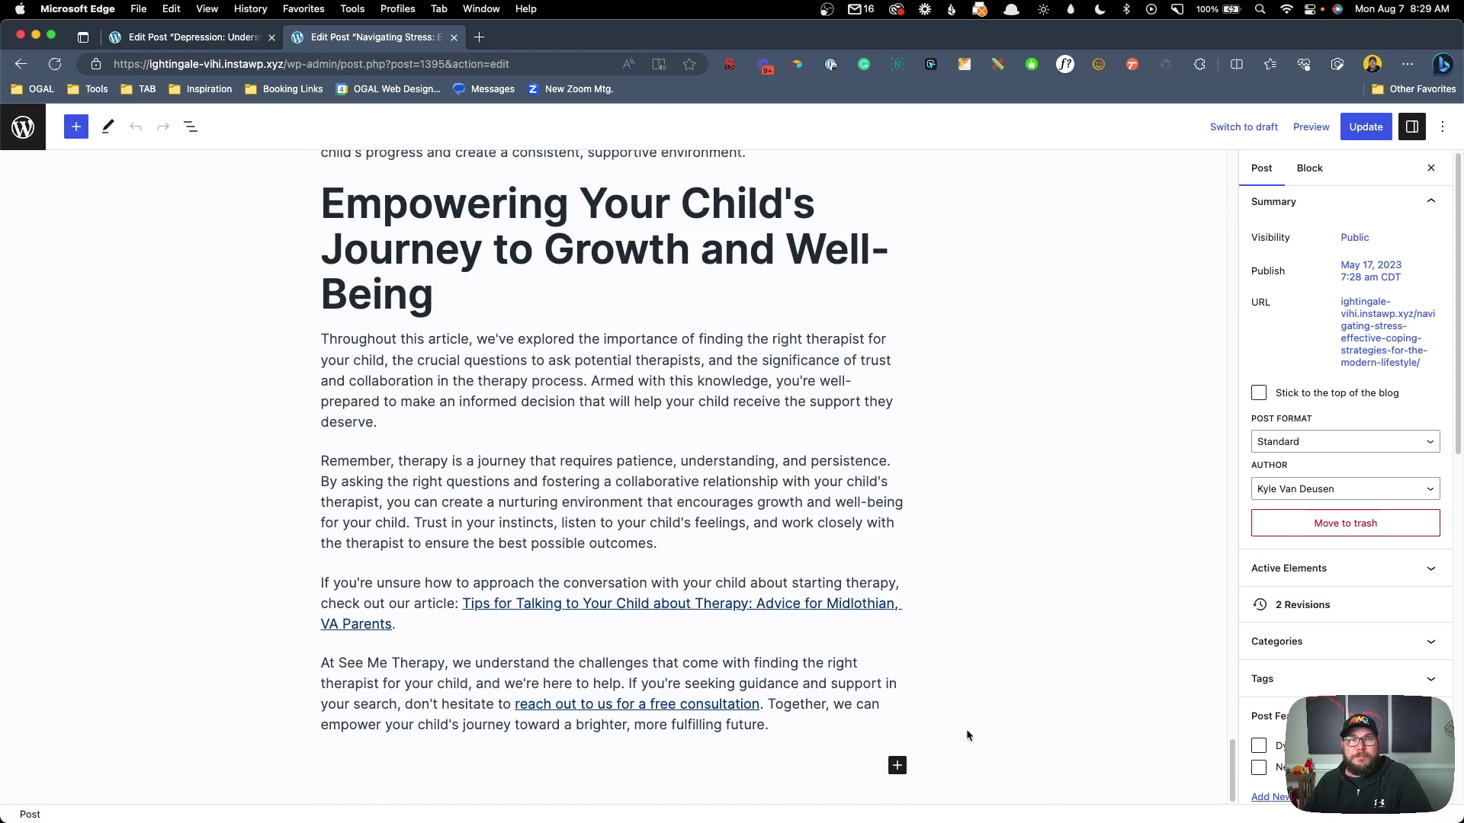
{"action": "scroll", "coordinate": [1283, 541], "scroll_direction": "down", "scroll_amount": 5}
{"action": "scroll", "coordinate": [1283, 541], "scroll_direction": "up", "scroll_amount": 1}
{"action": "left_click", "coordinate": [1258, 502]}
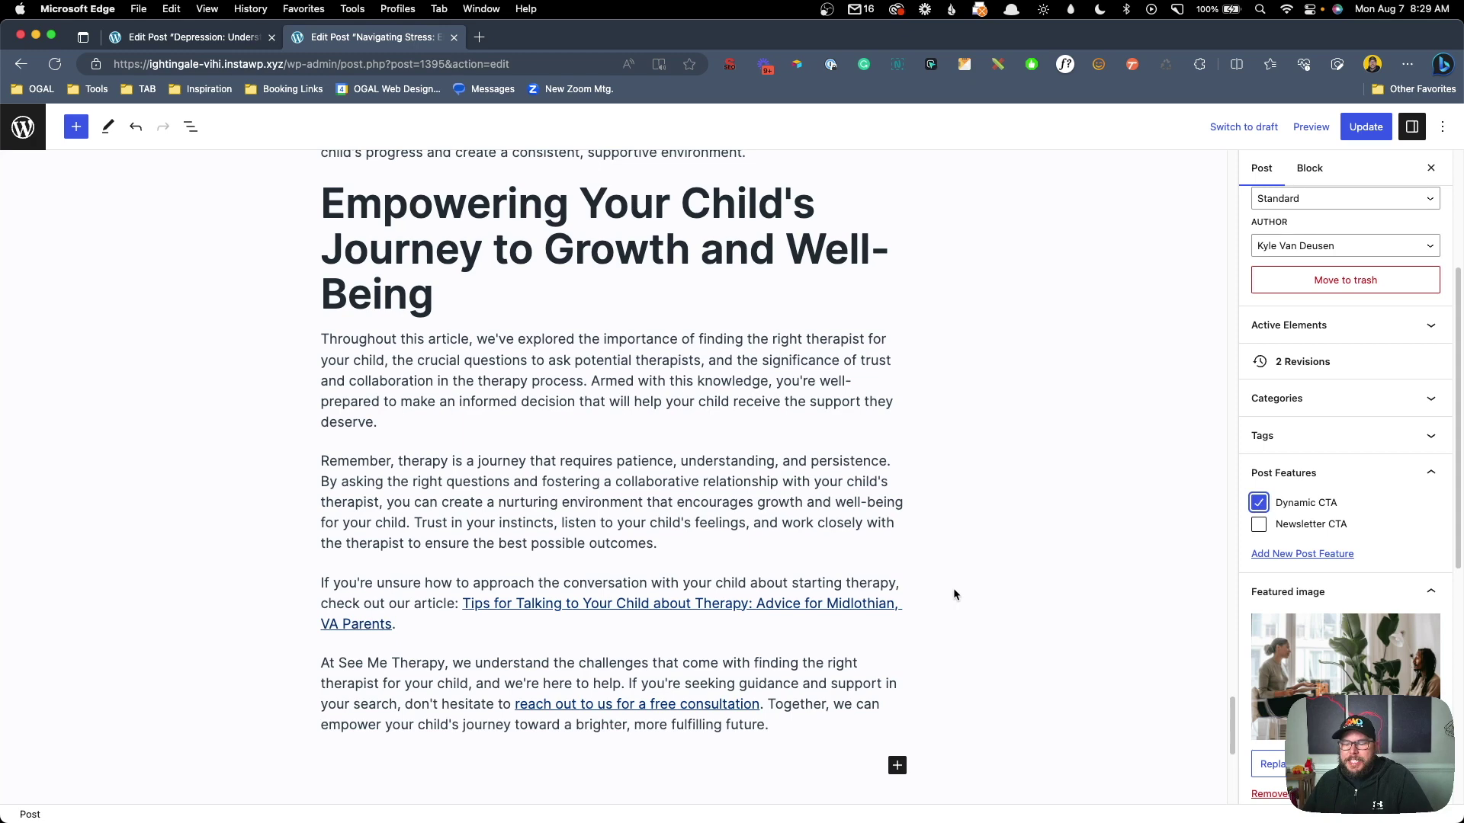
Step: Enter "Dynamic Headline" as the post's DCTA headline and fill its DCTA description with placeholder text, trimmed to the first two sentences
{"action": "scroll", "coordinate": [936, 573], "scroll_direction": "down", "scroll_amount": 6}
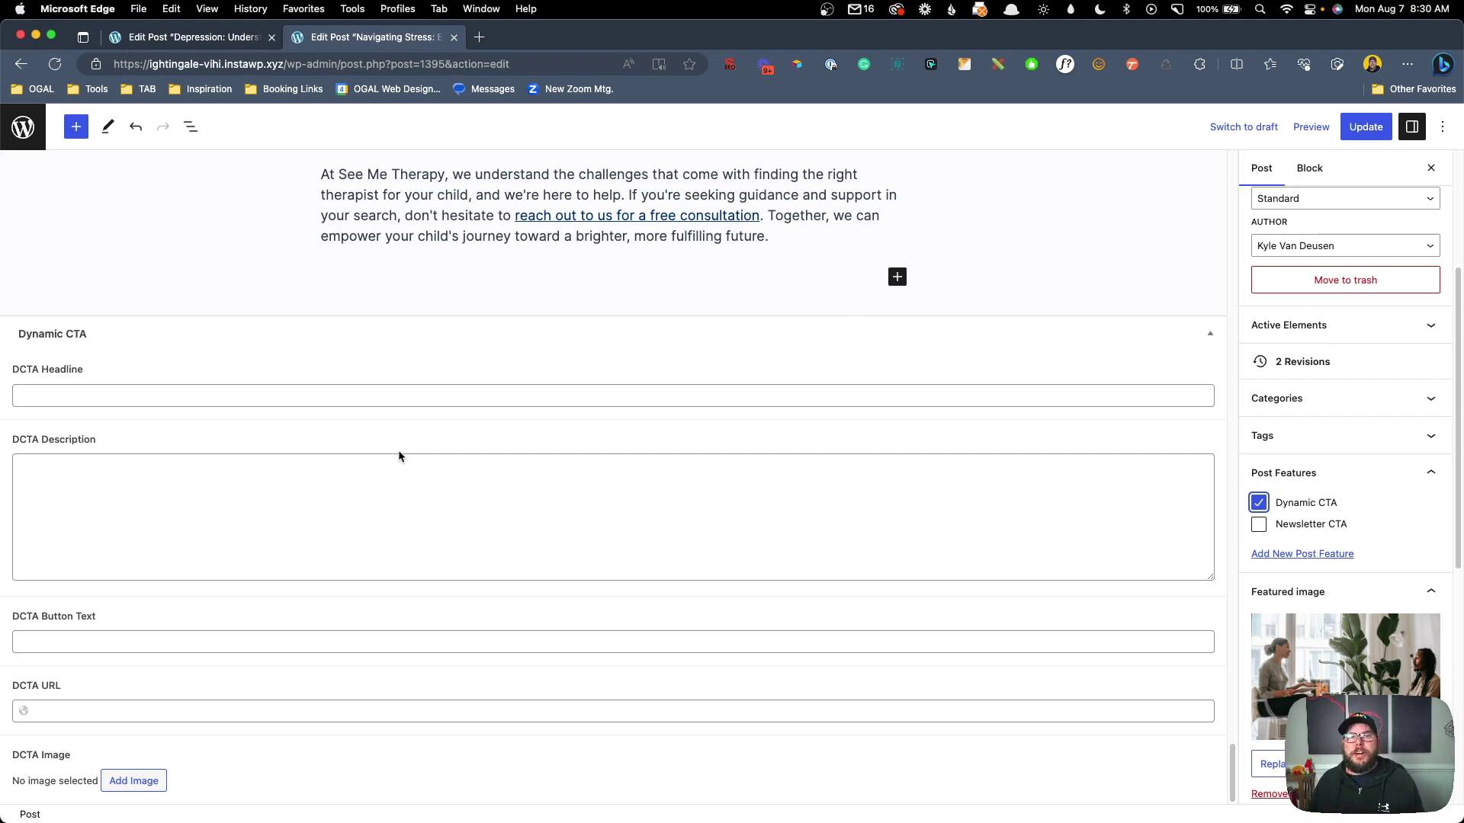
{"action": "left_click", "coordinate": [385, 397]}
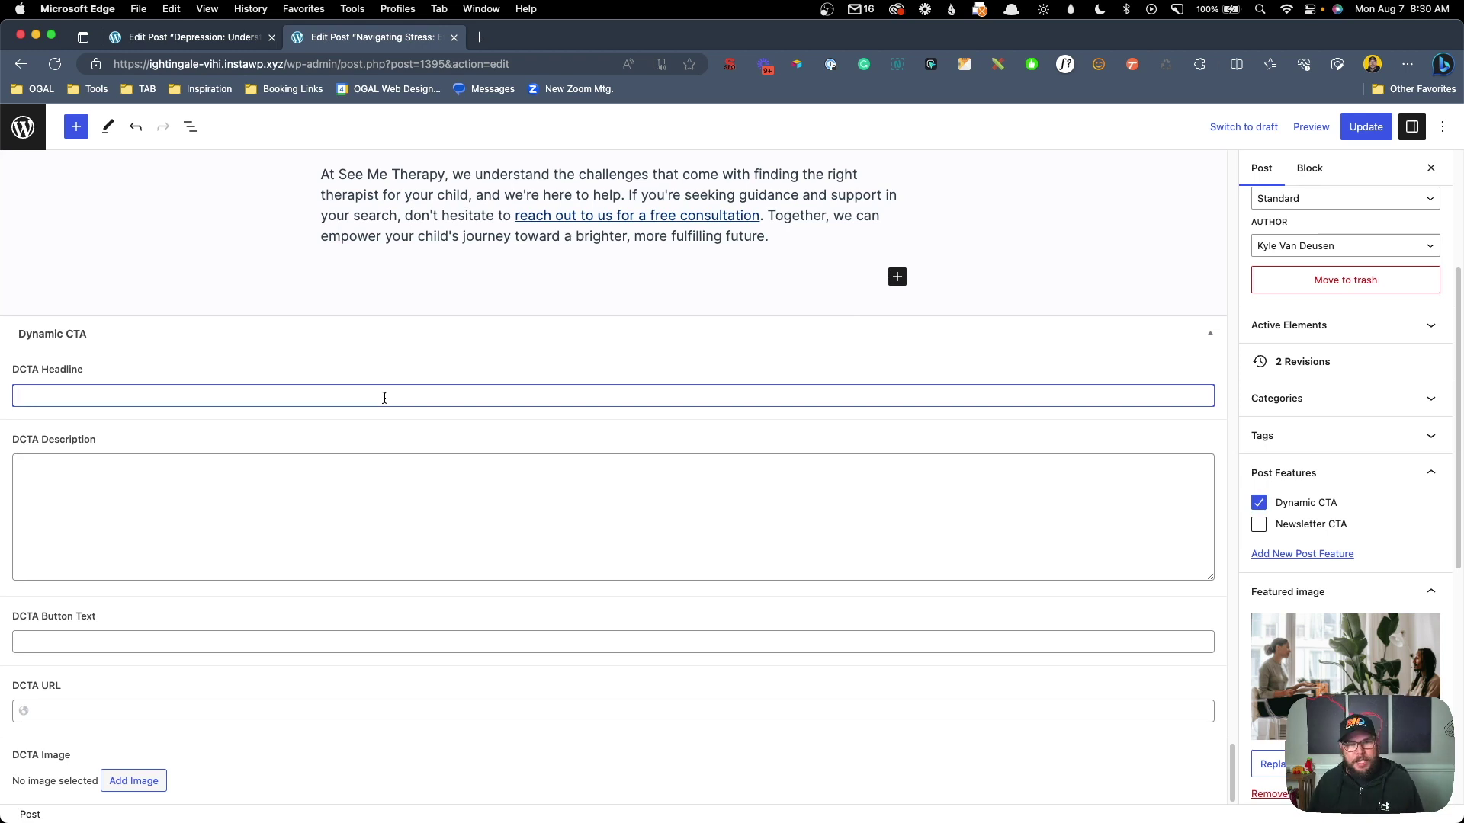
{"action": "type", "text": "Dynamic"}
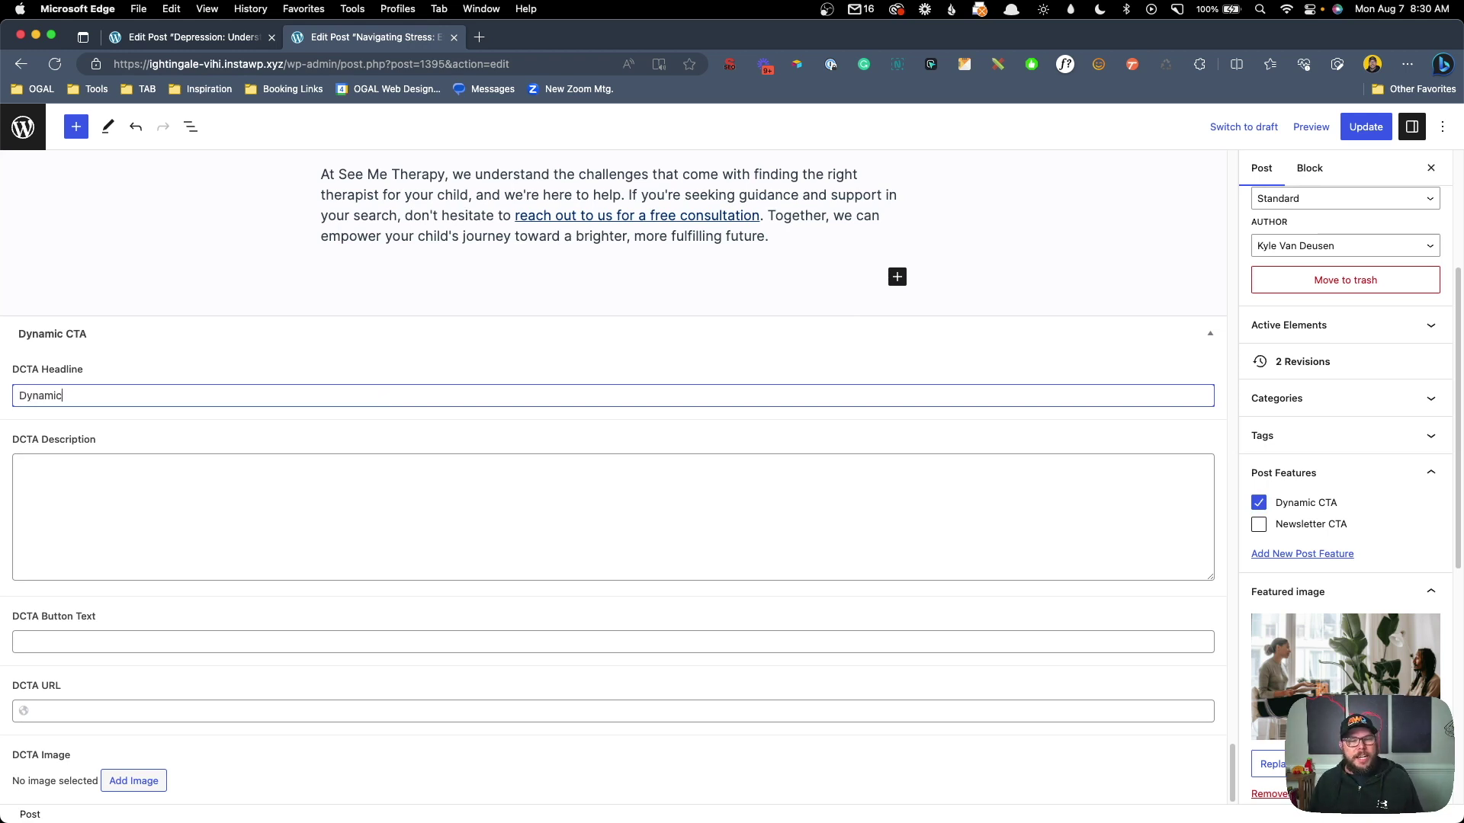
{"action": "type", "text": " Headline"}
{"action": "key", "text": "Tab"}
{"action": "type", "text": ".wi"}
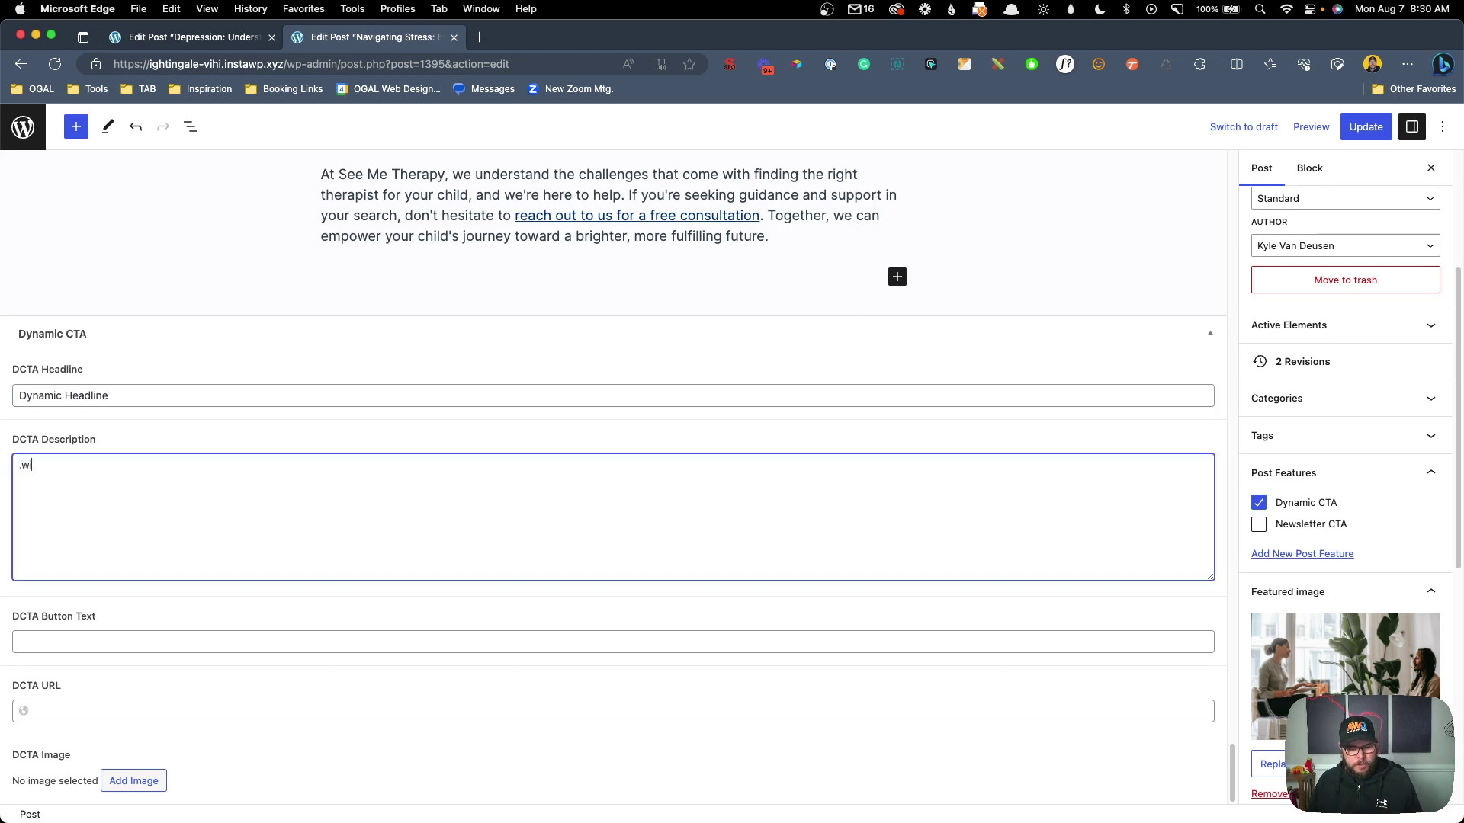
{"action": "type", "text": "1"}
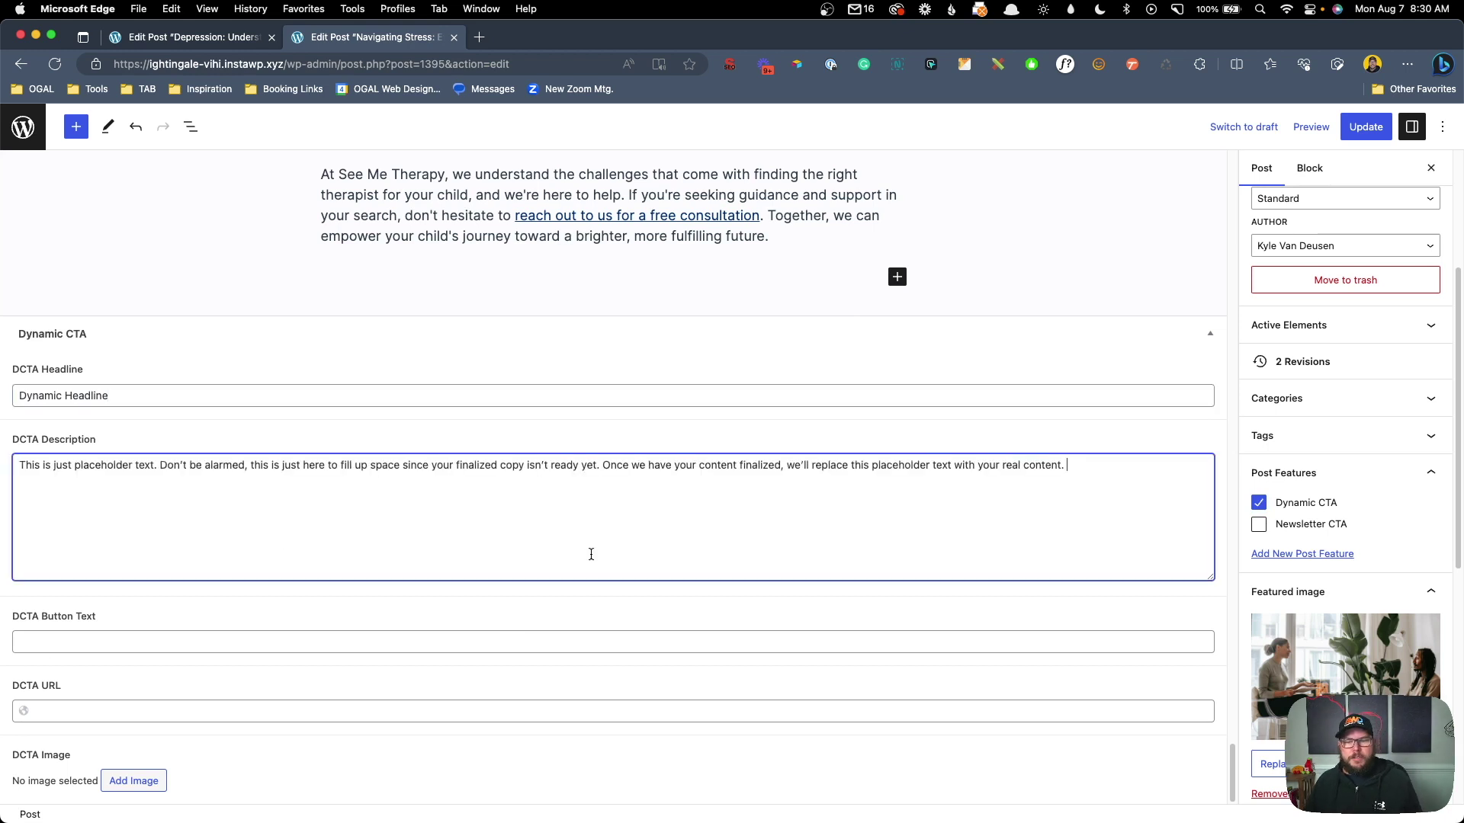
{"action": "left_click_drag", "start_coordinate": [605, 465], "coordinate": [1166, 487]}
{"action": "key", "text": "BackSpace"}
{"action": "left_click", "coordinate": [192, 639]}
{"action": "type", "text": "Button Text"}
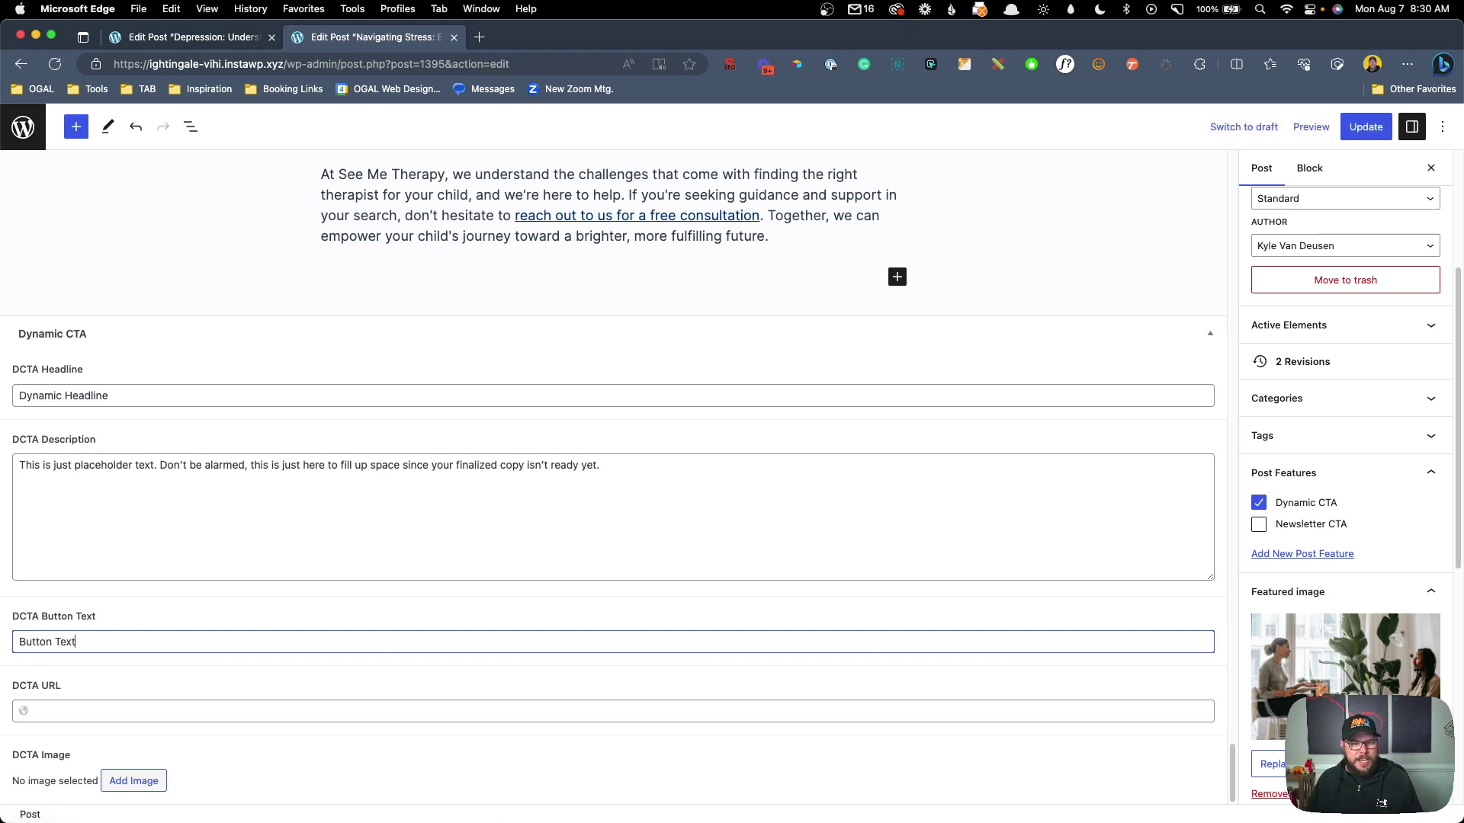
{"action": "left_click", "coordinate": [170, 708]}
{"action": "type", "text": "http"}
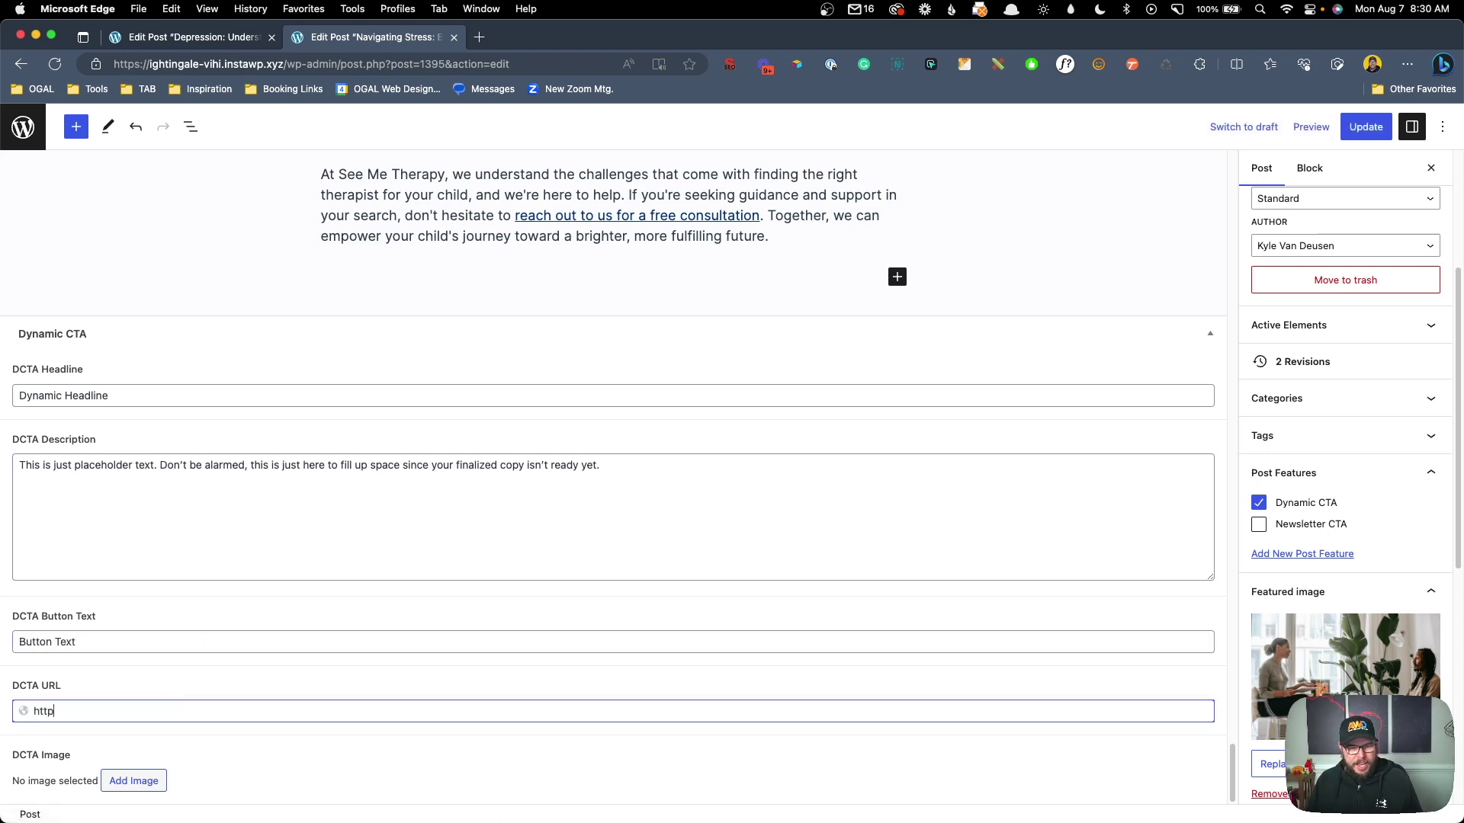
{"action": "type", "text": "s://theadminbar.com/"}
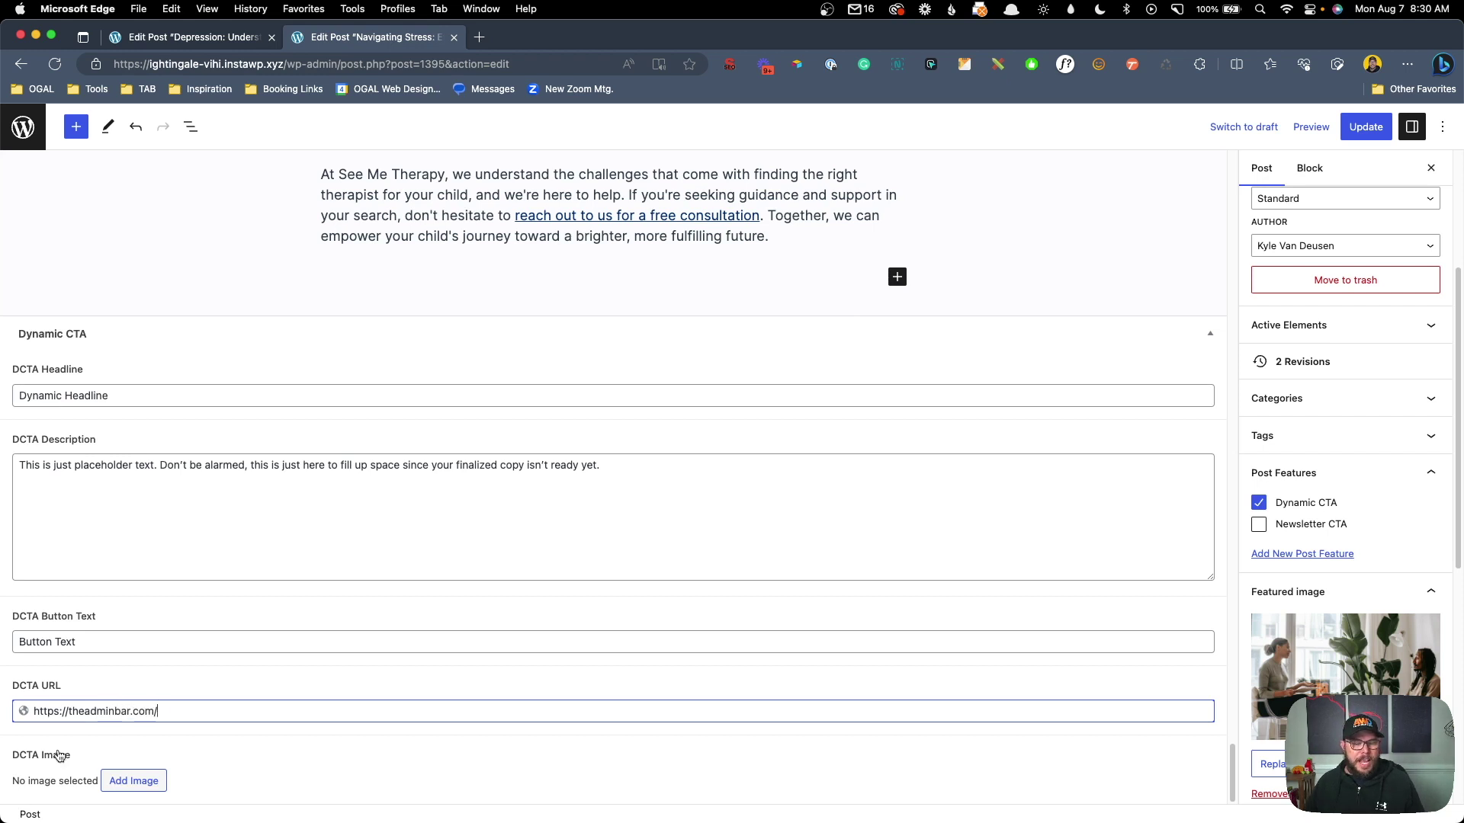
Step: Set the post's DCTA image to the "Selling with Sensitivity" book cover, 3d-cover.webp, and update the post
{"action": "left_click", "coordinate": [151, 785]}
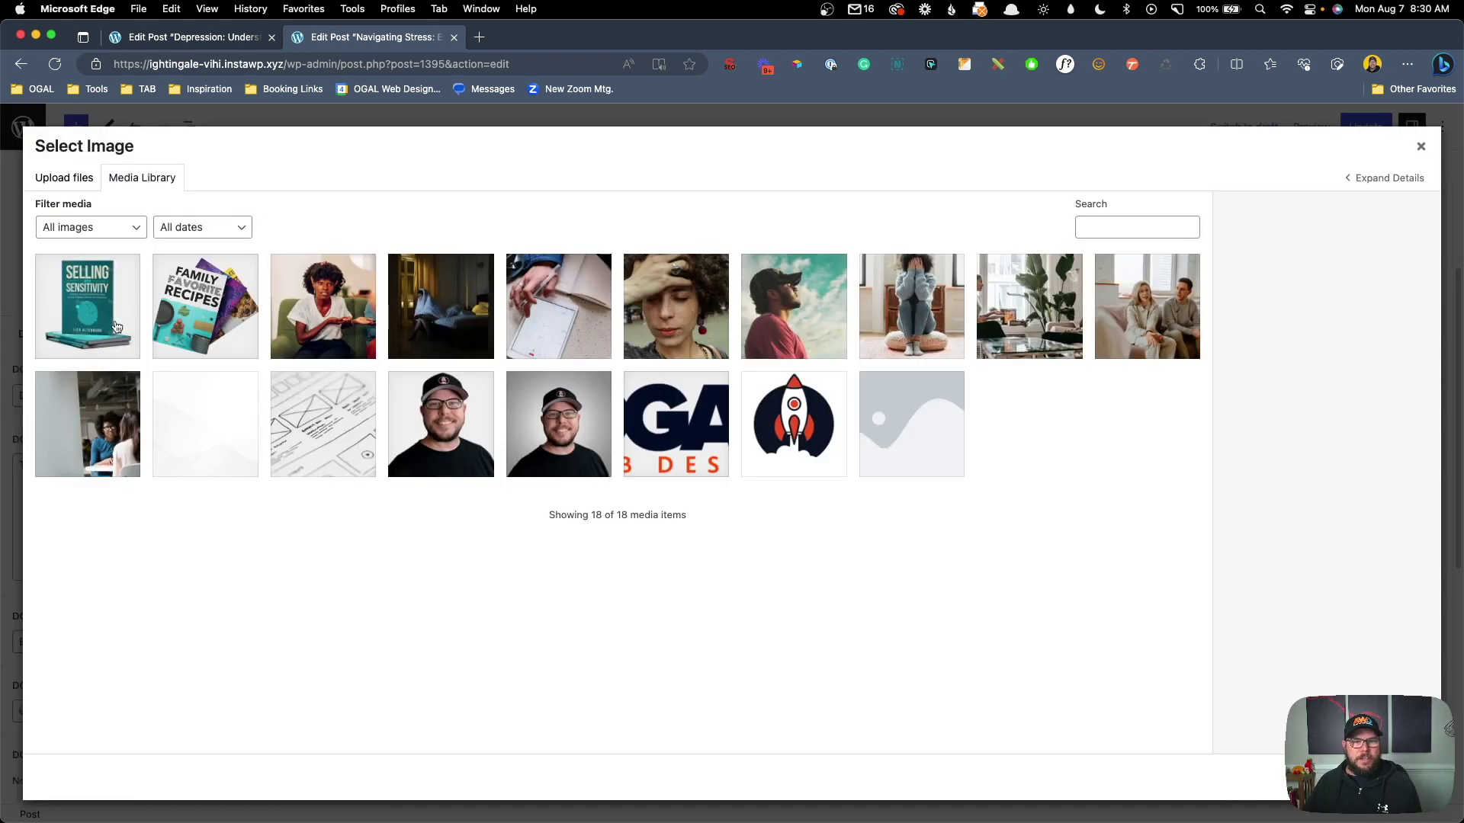
{"action": "left_click", "coordinate": [113, 326]}
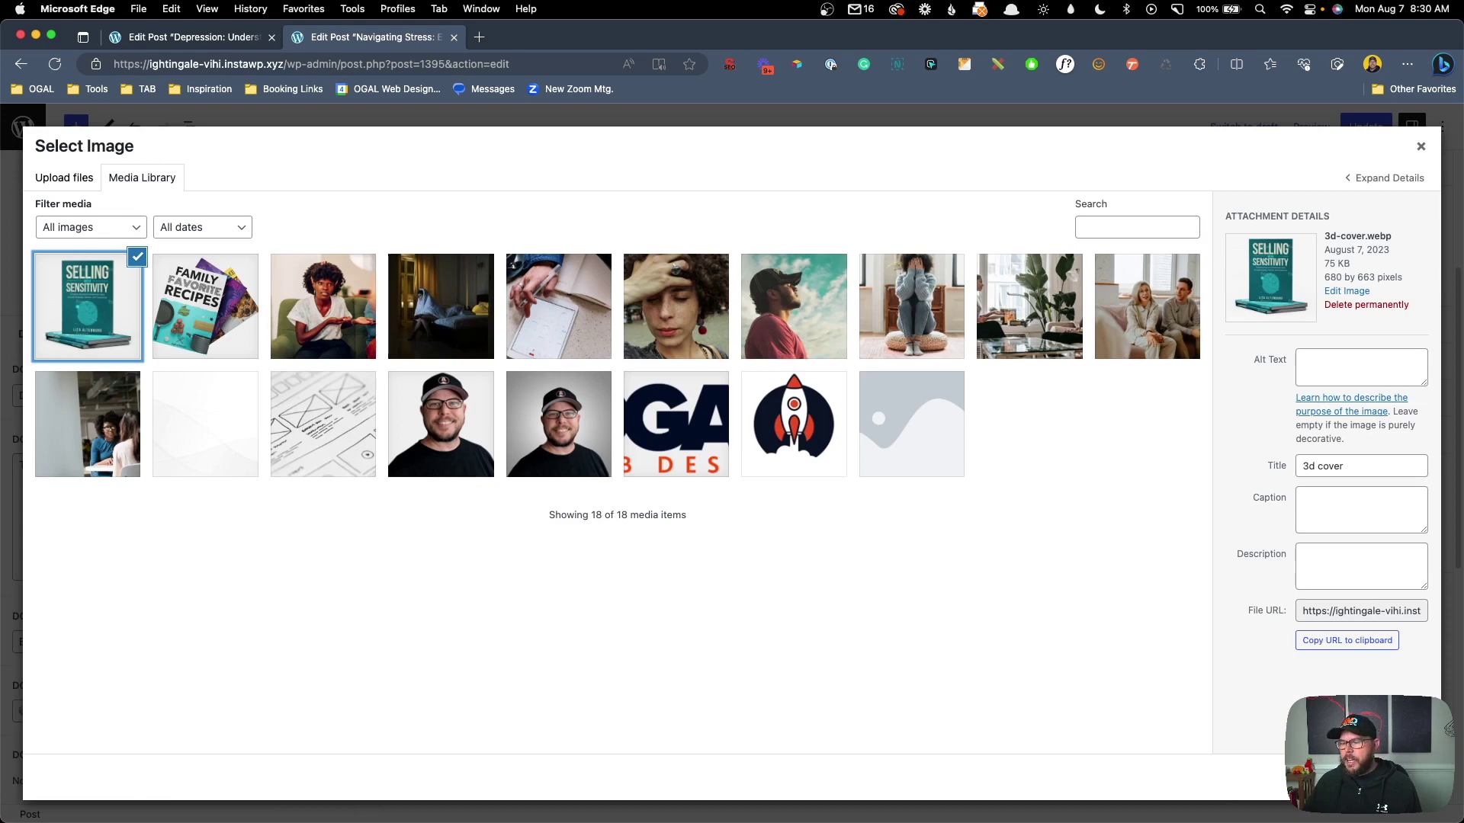
{"action": "left_click", "coordinate": [1403, 778]}
{"action": "scroll", "coordinate": [661, 691], "scroll_direction": "down", "scroll_amount": 3}
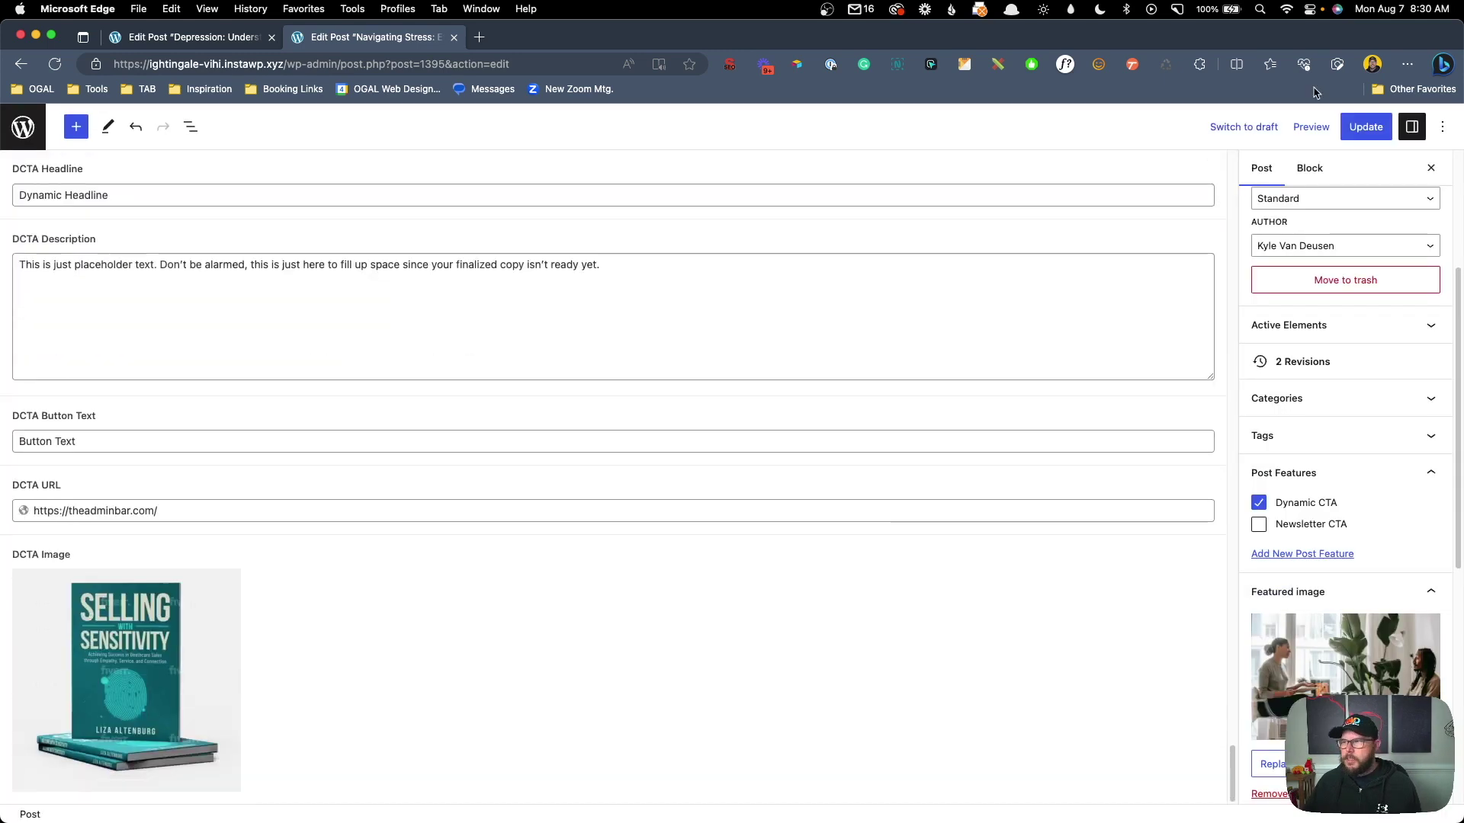
{"action": "left_click", "coordinate": [1365, 135]}
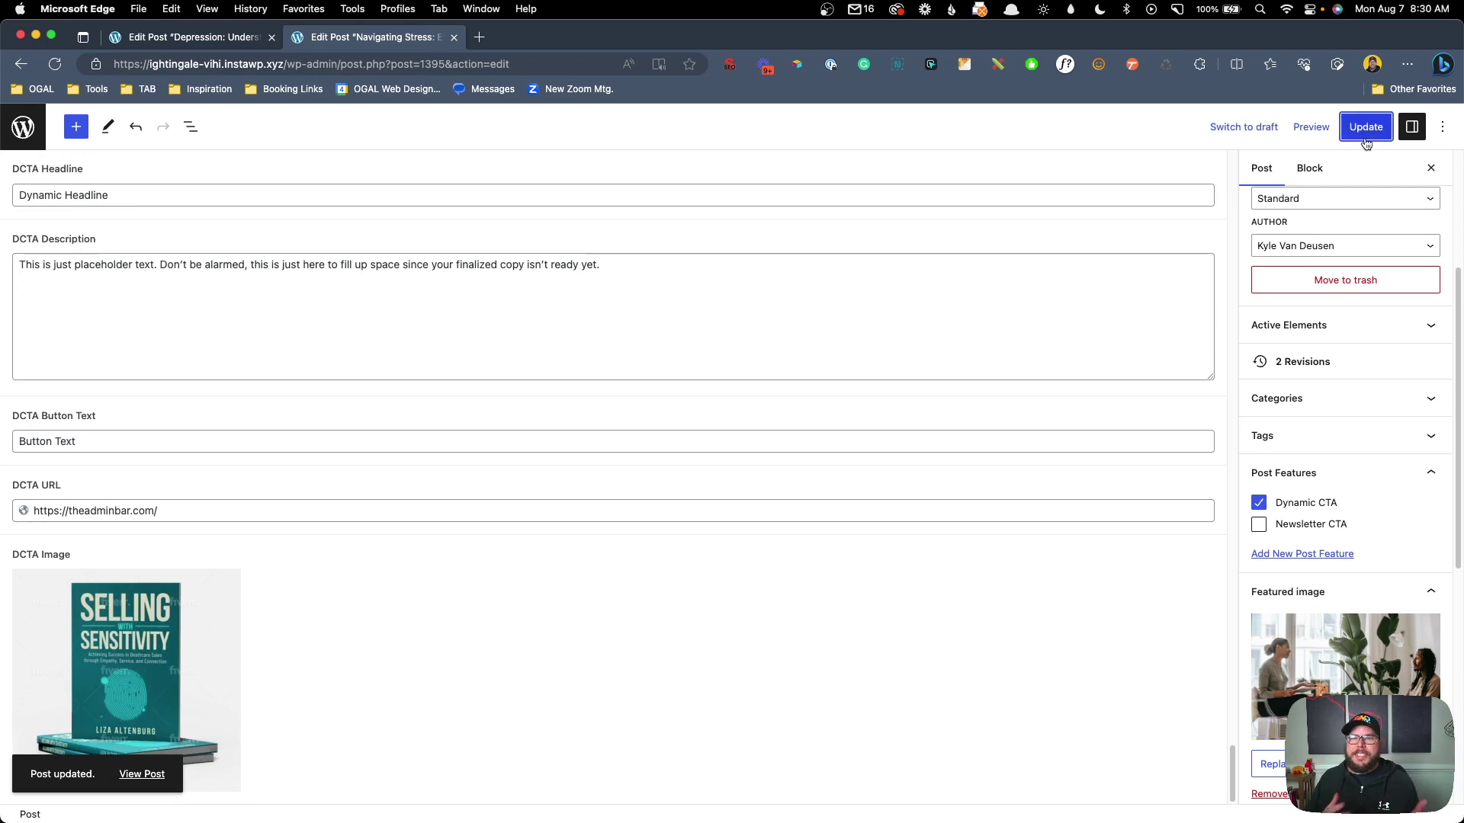
Step: Create a new element of type Block and title it "Dynamic CTA"
{"action": "left_click", "coordinate": [37, 135]}
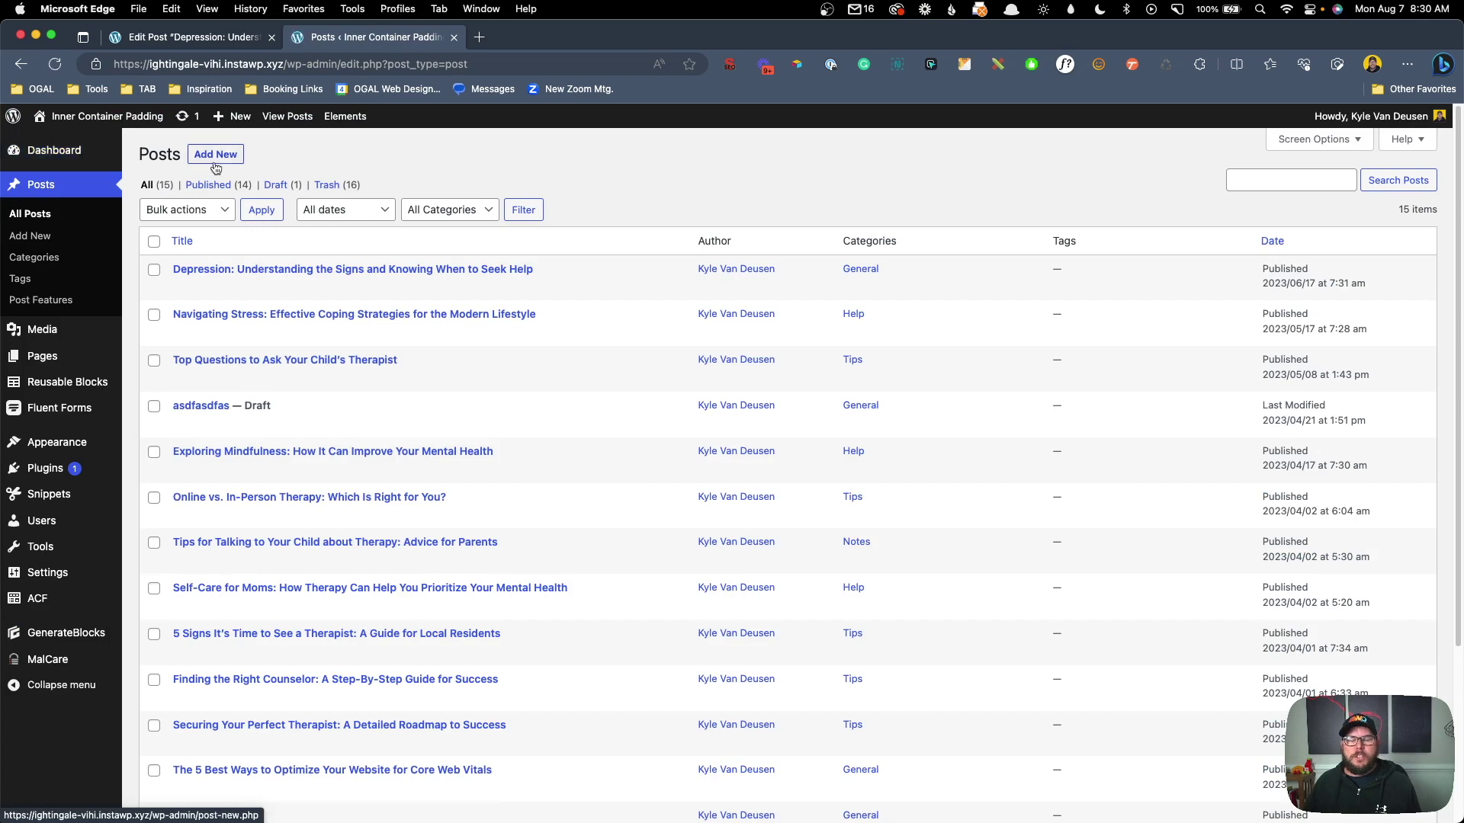
{"action": "left_click", "coordinate": [353, 118]}
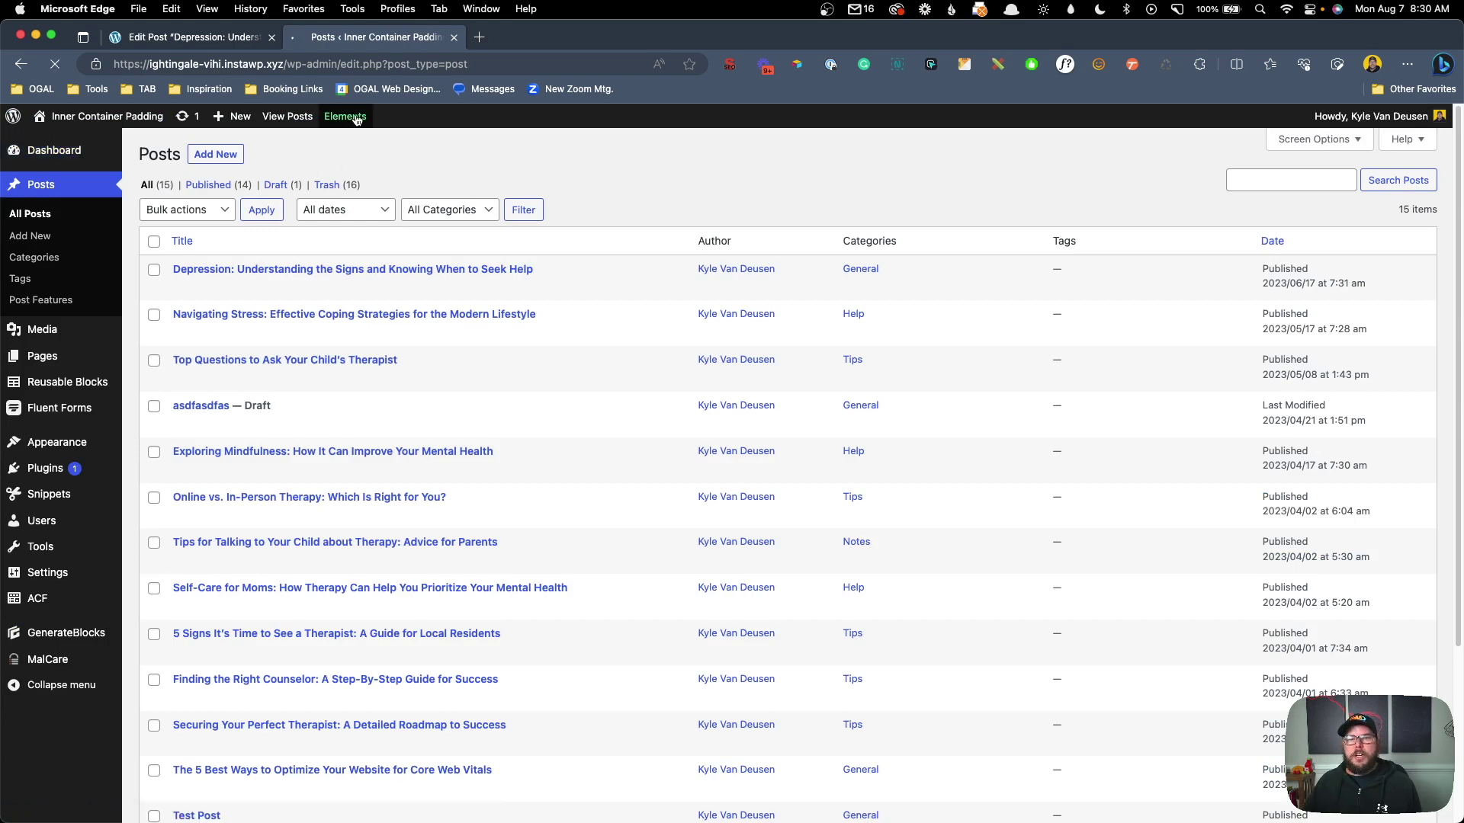
{"action": "left_click", "coordinate": [261, 188]}
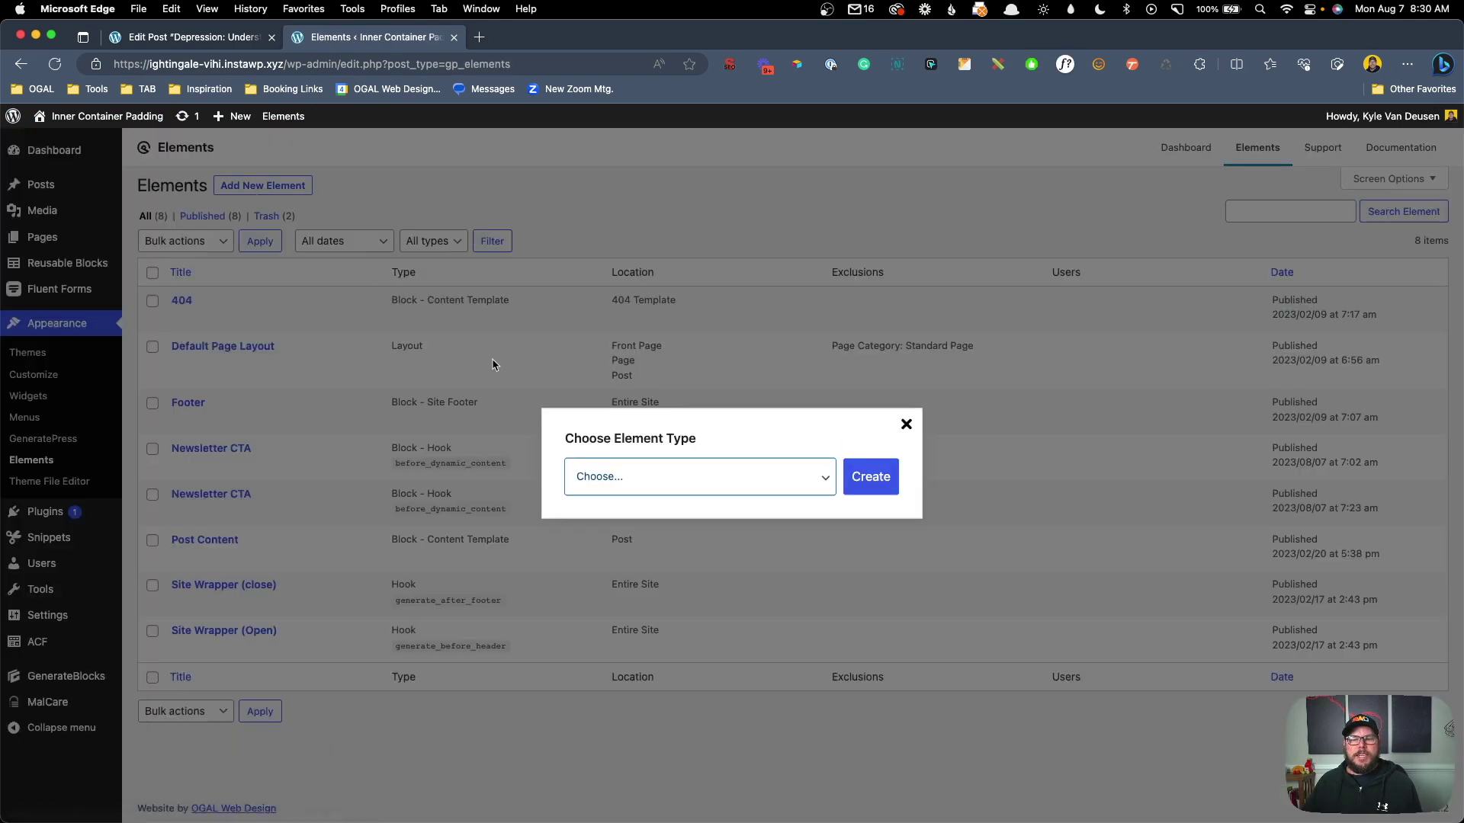
{"action": "left_click", "coordinate": [619, 477]}
{"action": "left_click", "coordinate": [621, 494]}
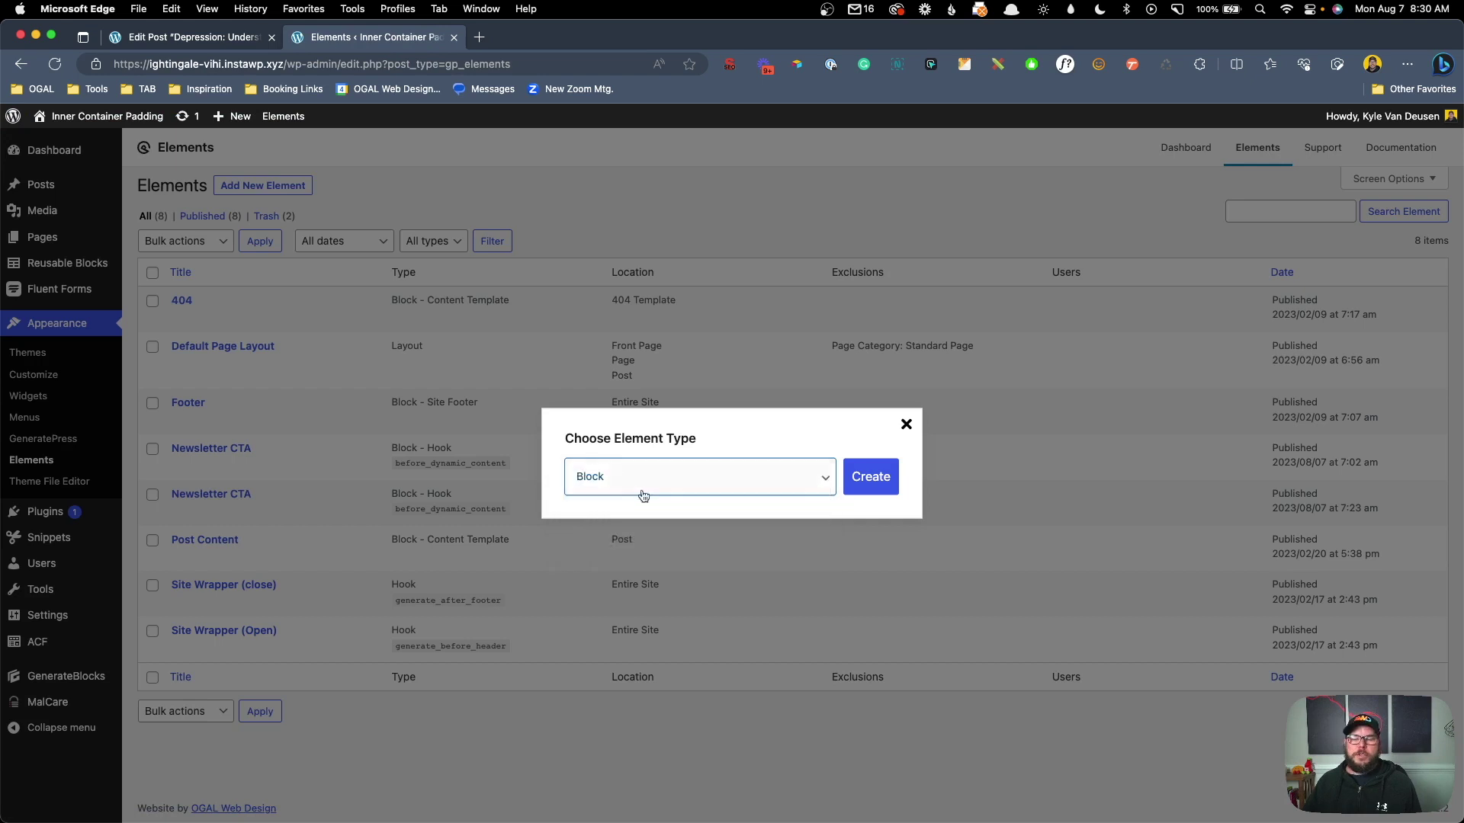
{"action": "left_click", "coordinate": [863, 476]}
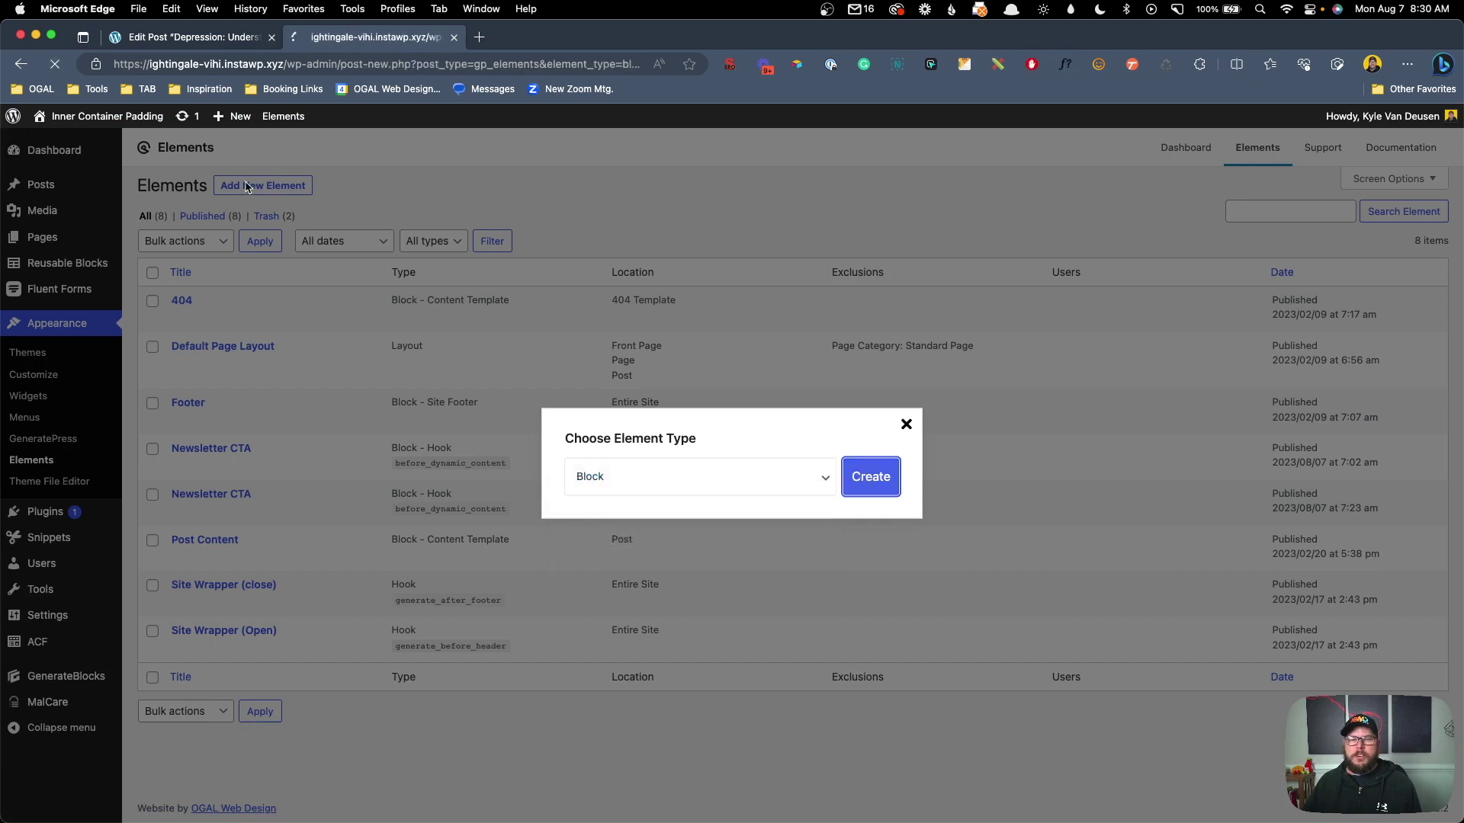
{"action": "type", "text": "Dynamic CTA"}
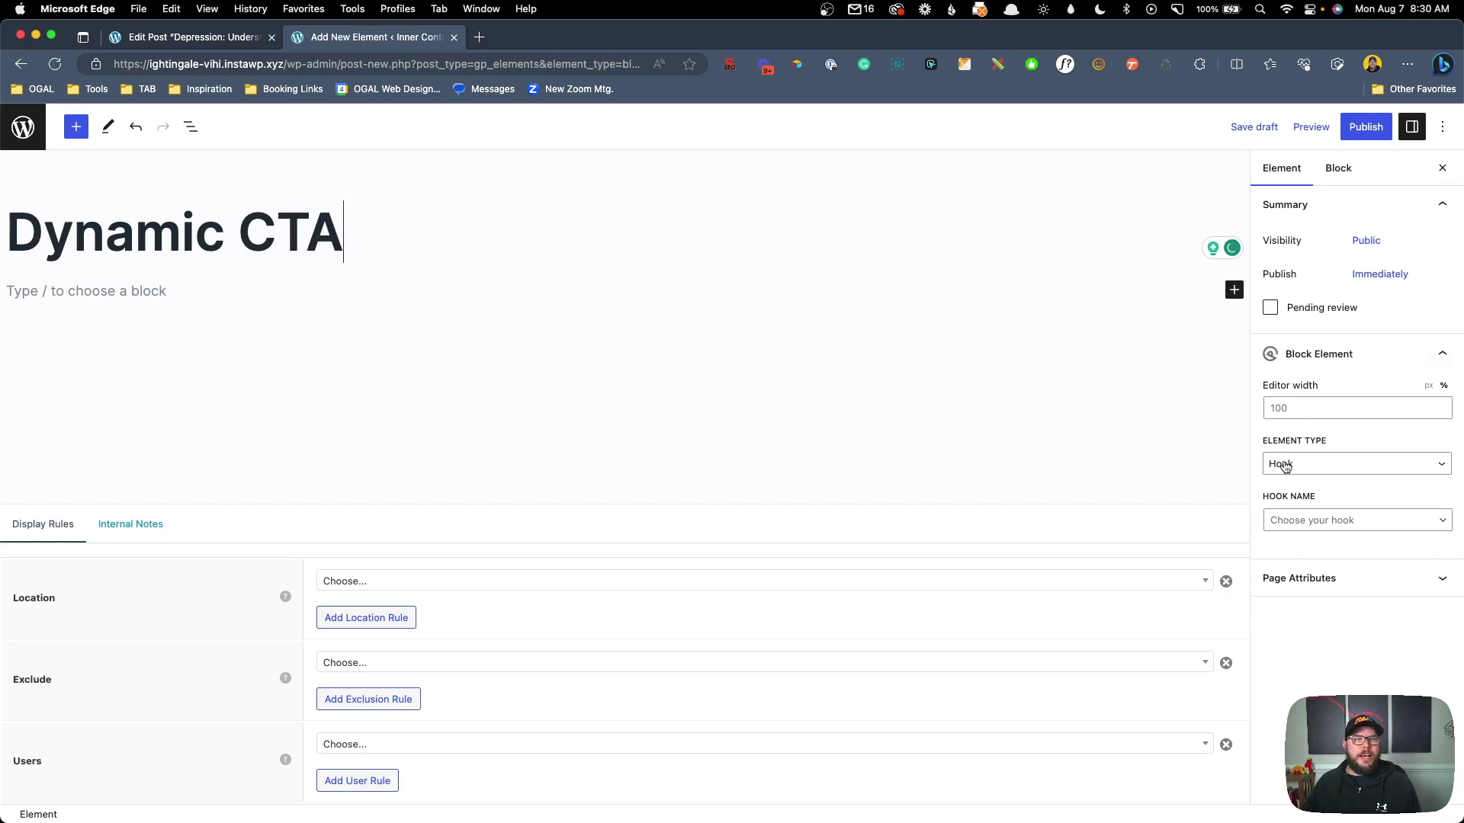
Step: Attach the element to a custom hook named after_dynamic_content
{"action": "left_click", "coordinate": [1336, 521]}
{"action": "scroll", "coordinate": [1323, 644], "scroll_direction": "down", "scroll_amount": 15}
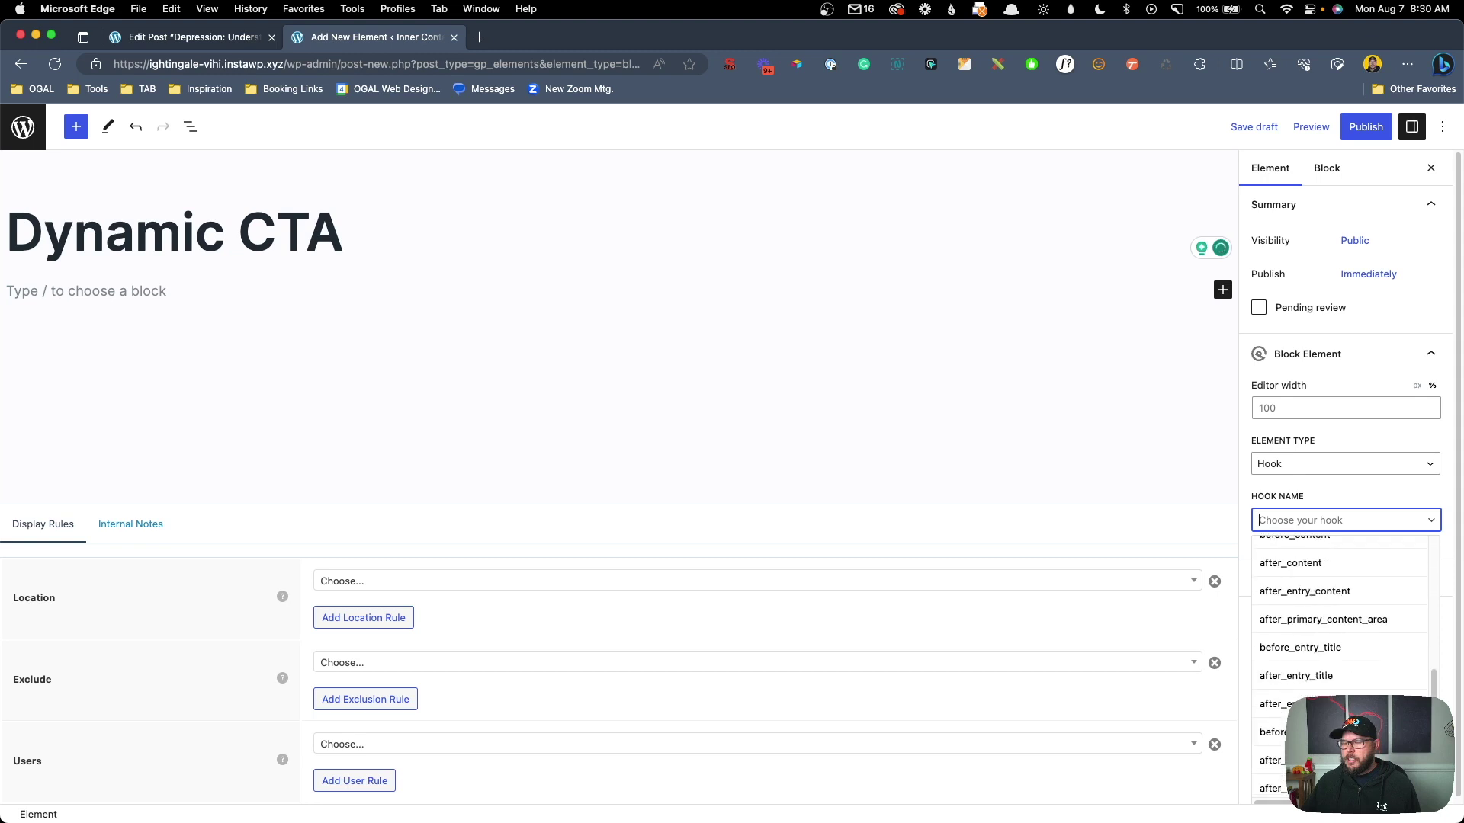
{"action": "left_click", "coordinate": [1290, 671]}
{"action": "left_click", "coordinate": [1309, 577]}
{"action": "type", "text": "after_dynamic_content"}
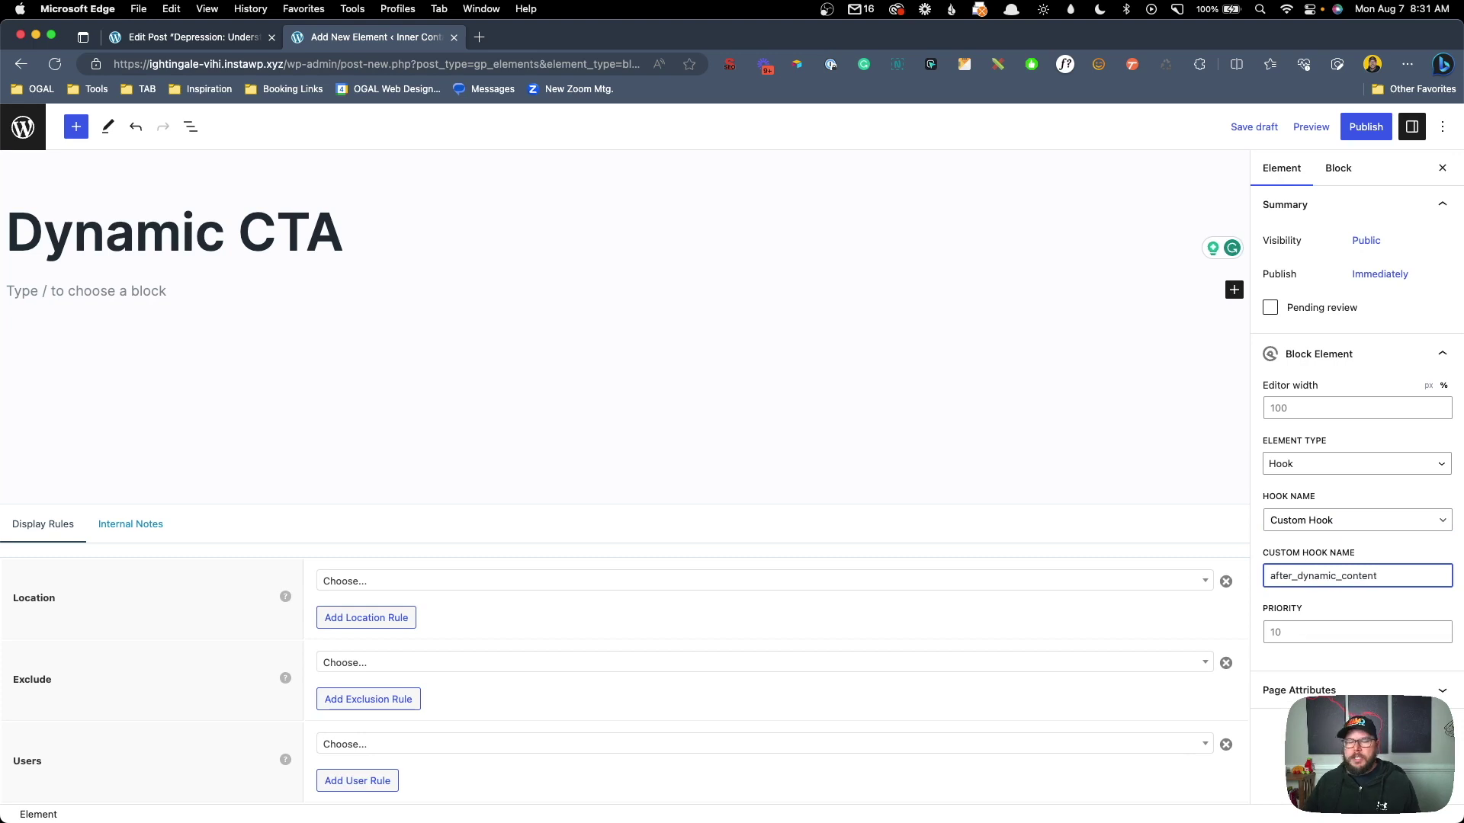
Step: Set the element's display location to Post Feature with the term Dynamic CTA
{"action": "left_click", "coordinate": [385, 581]}
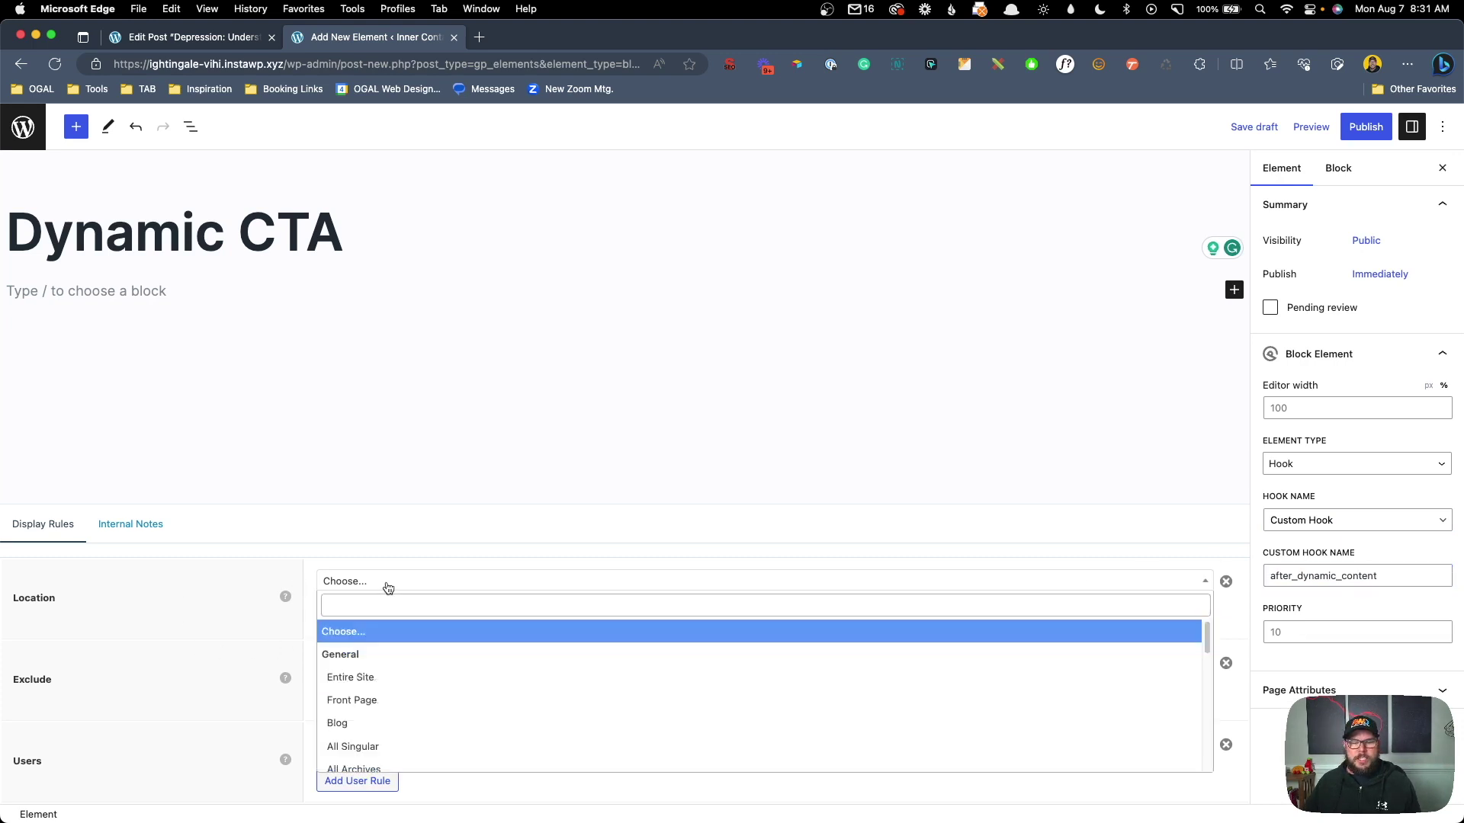
{"action": "scroll", "coordinate": [471, 709], "scroll_direction": "down", "scroll_amount": 3}
{"action": "left_click", "coordinate": [461, 722]}
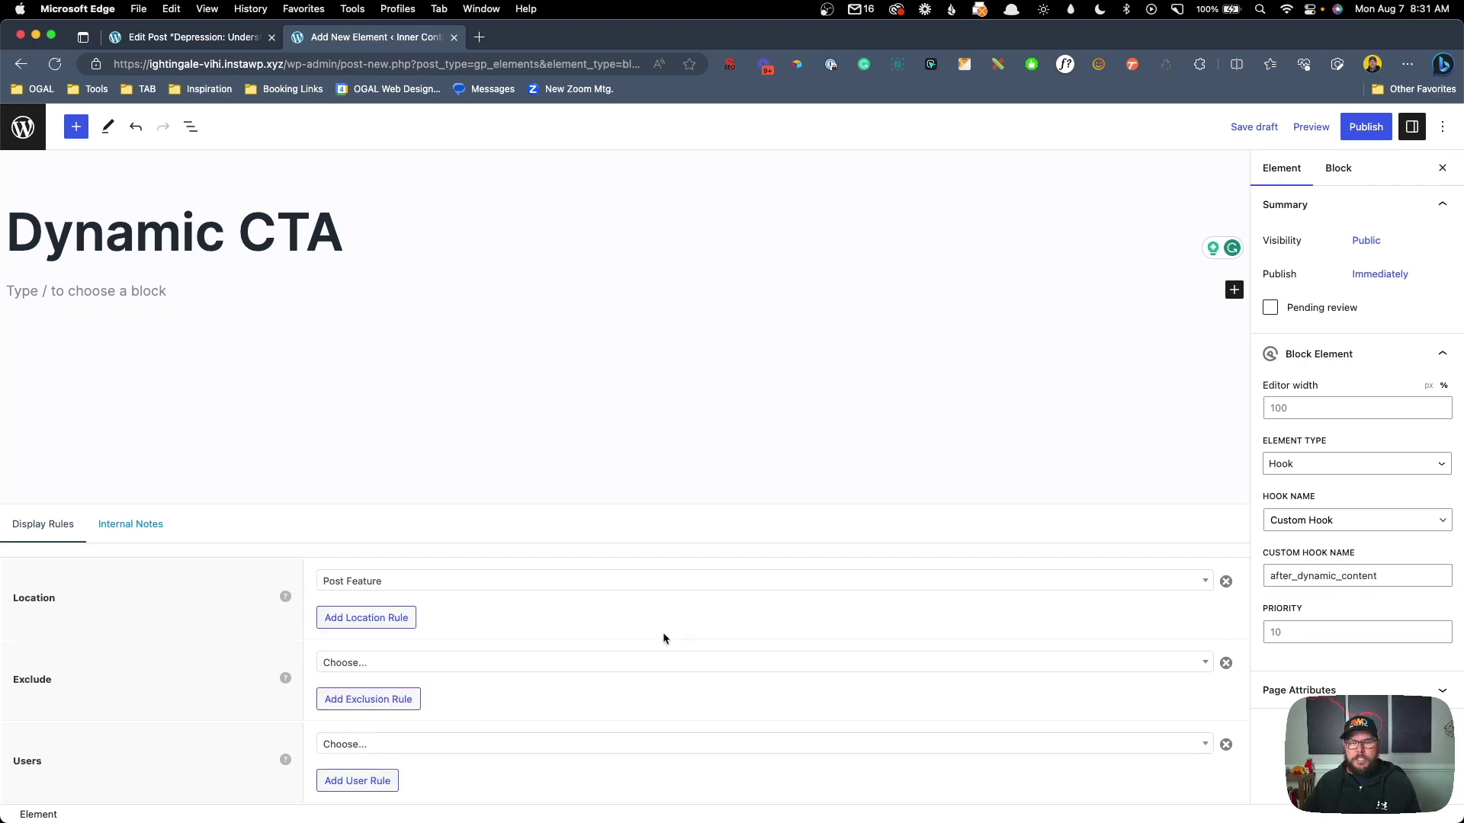
{"action": "left_click", "coordinate": [849, 592]}
{"action": "left_click", "coordinate": [847, 654]}
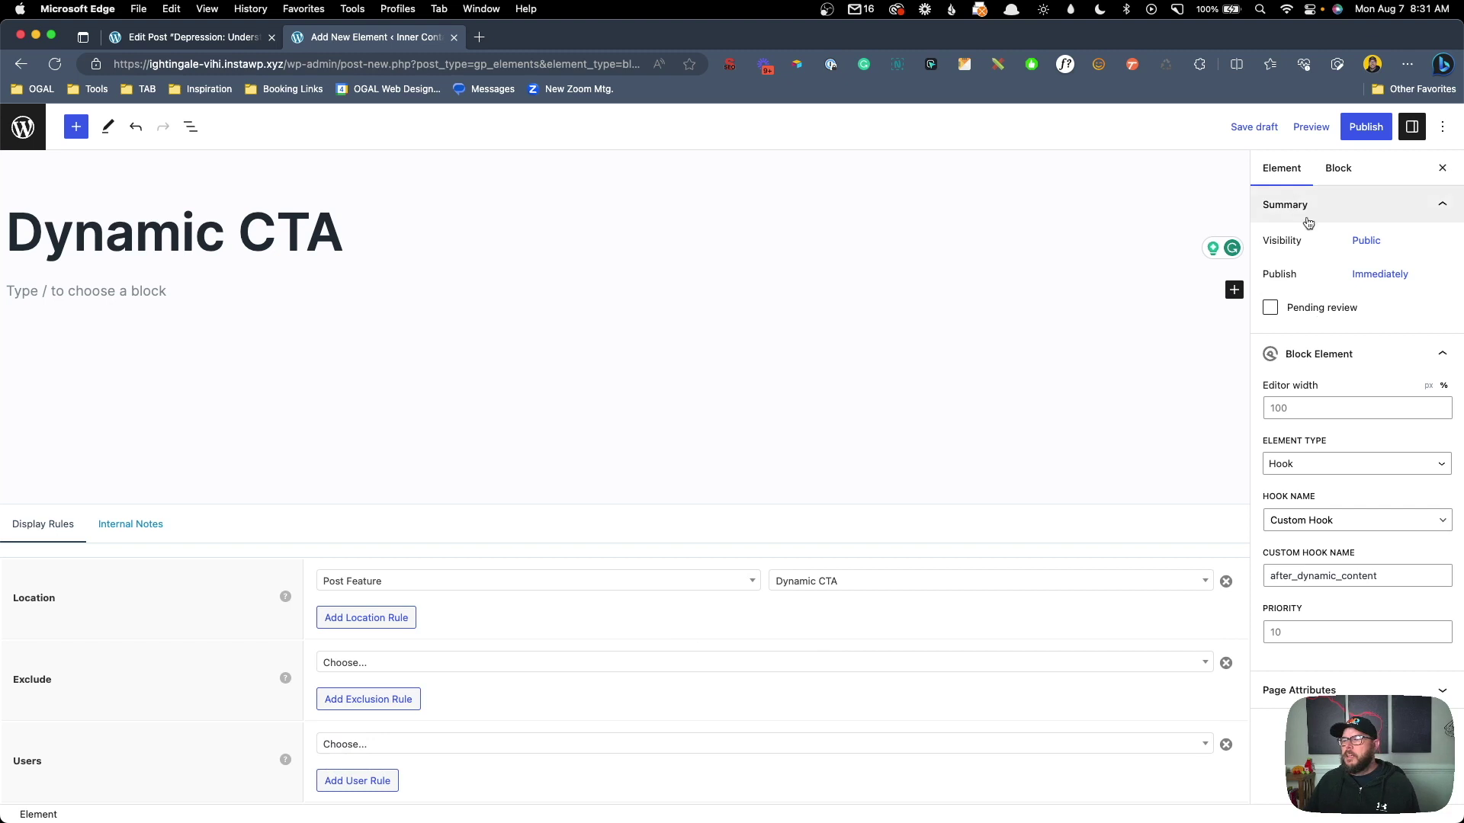
Step: Set the element's editor width to 648 px
{"action": "left_click", "coordinate": [1428, 385]}
{"action": "left_click", "coordinate": [1392, 401]}
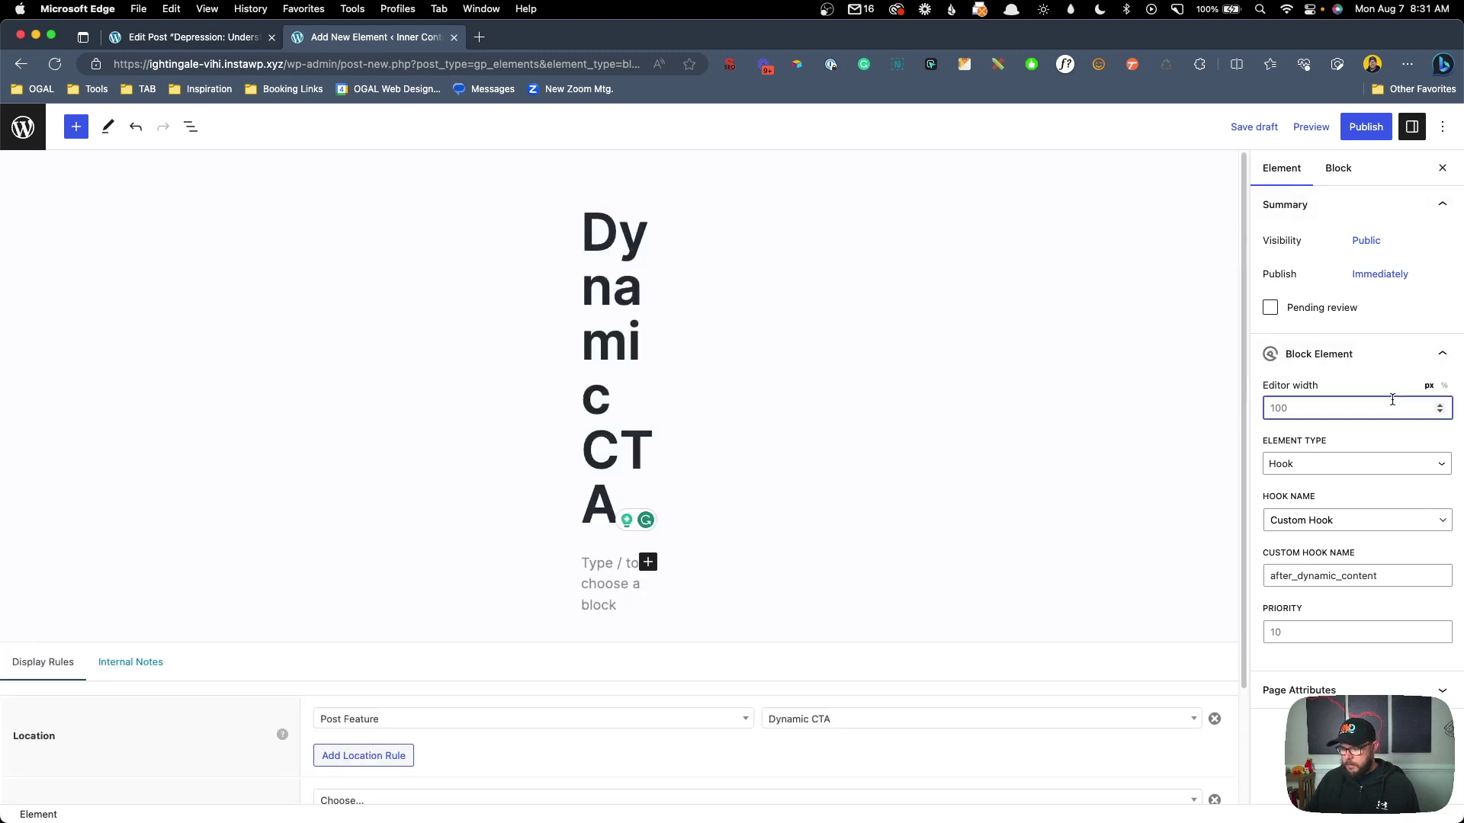
{"action": "type", "text": "648"}
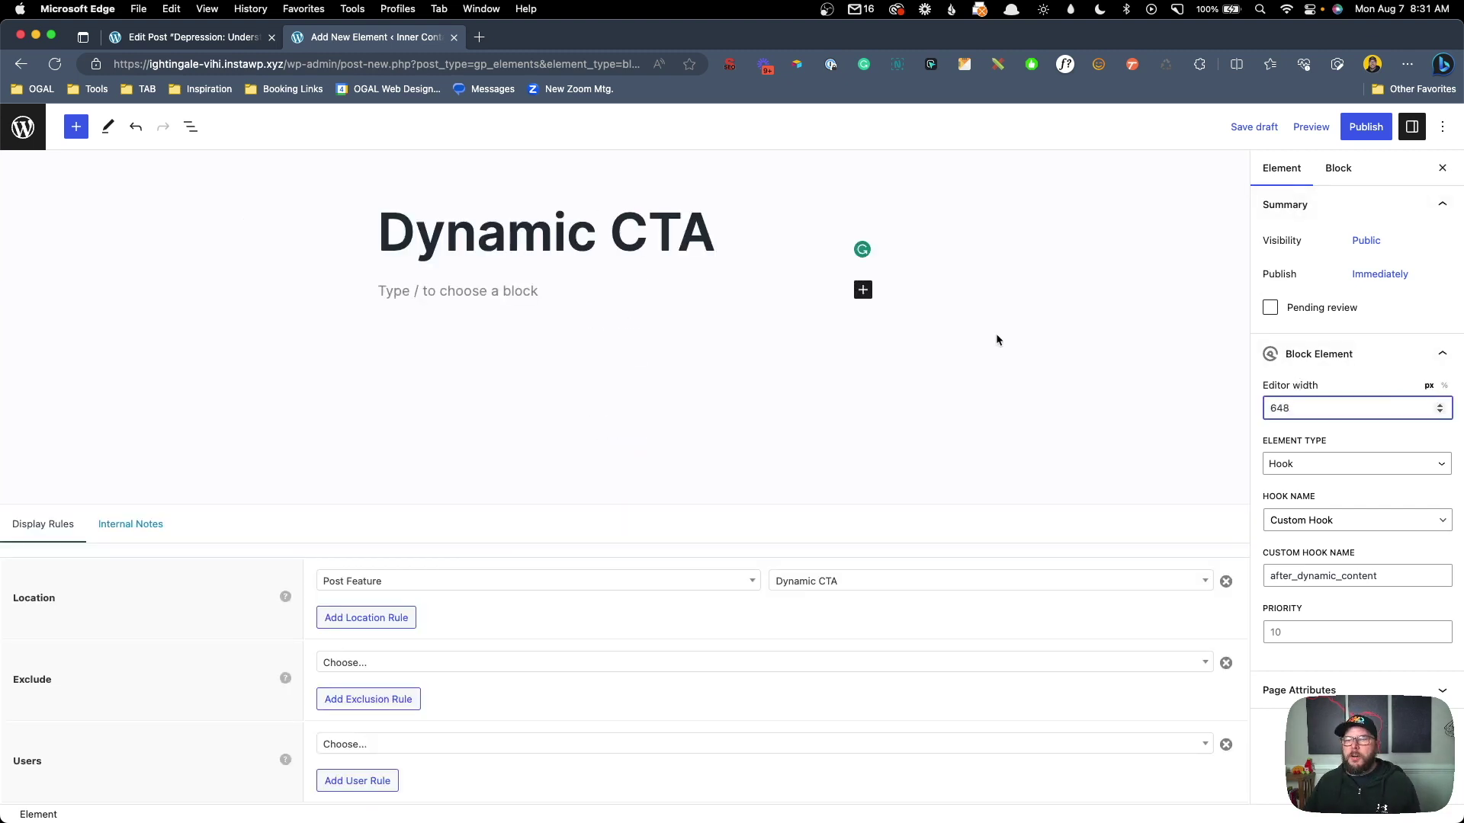
Step: Insert a Container block below the title and give it 24 px of padding on all sides
{"action": "left_click", "coordinate": [543, 296]}
{"action": "type", "text": "/con"}
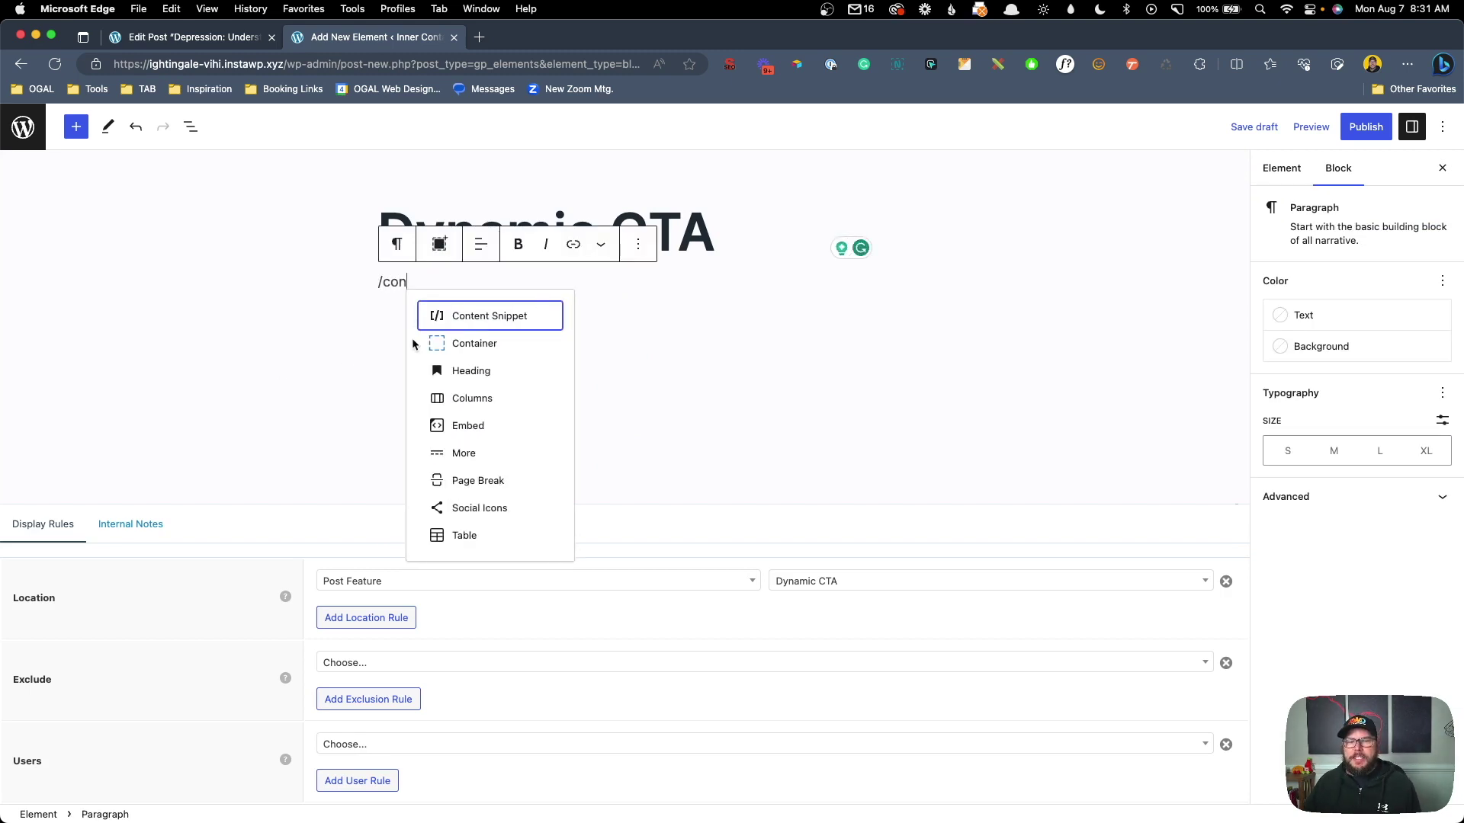
{"action": "left_click", "coordinate": [454, 343]}
{"action": "scroll", "coordinate": [1386, 546], "scroll_direction": "down", "scroll_amount": 3}
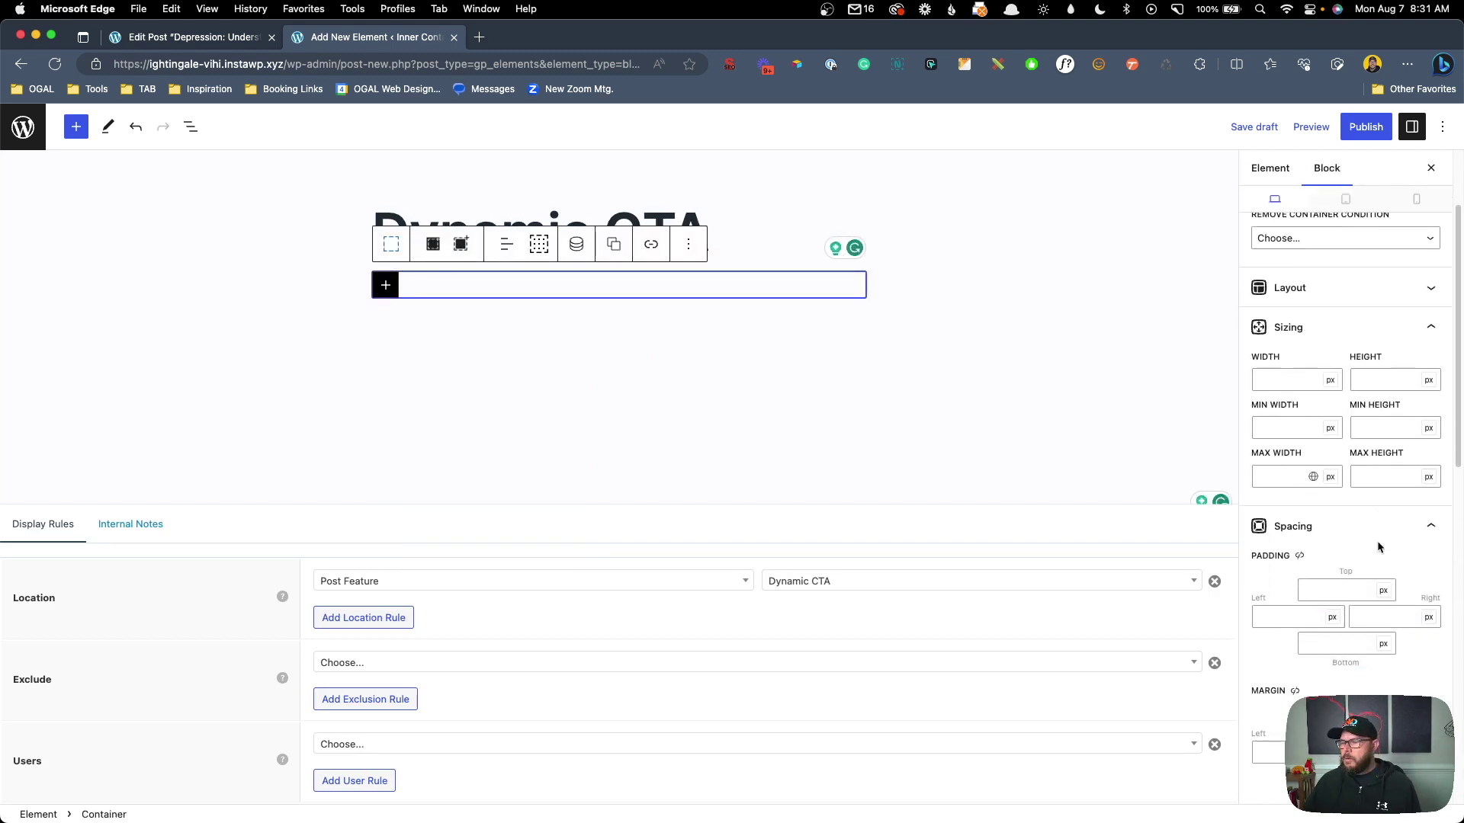
{"action": "left_click", "coordinate": [1300, 553]}
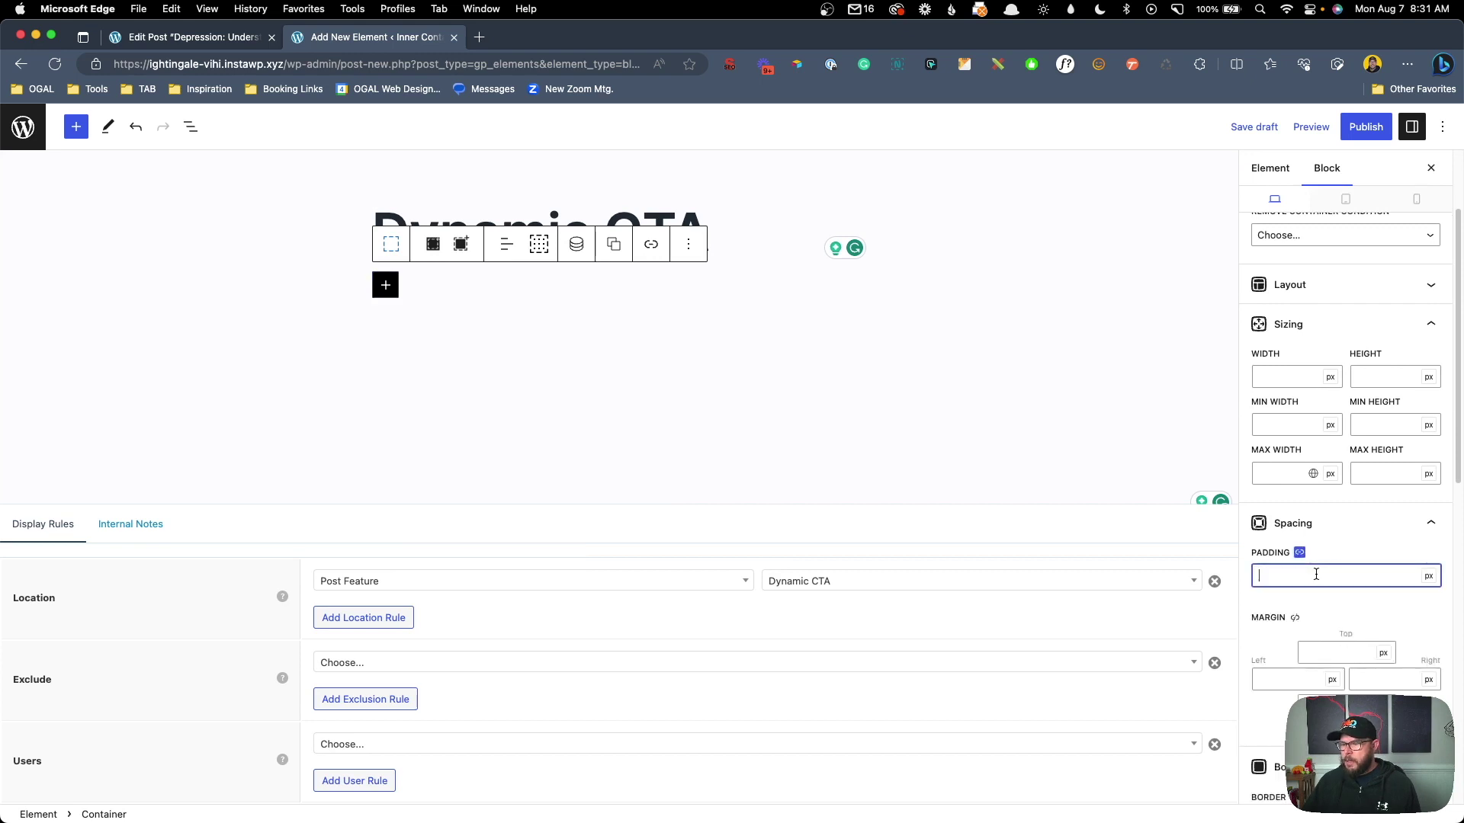
{"action": "type", "text": "24"}
Step: Give the container a 1 px border on all sides in the light grey var(--surface-30)
{"action": "scroll", "coordinate": [1287, 539], "scroll_direction": "down", "scroll_amount": 8}
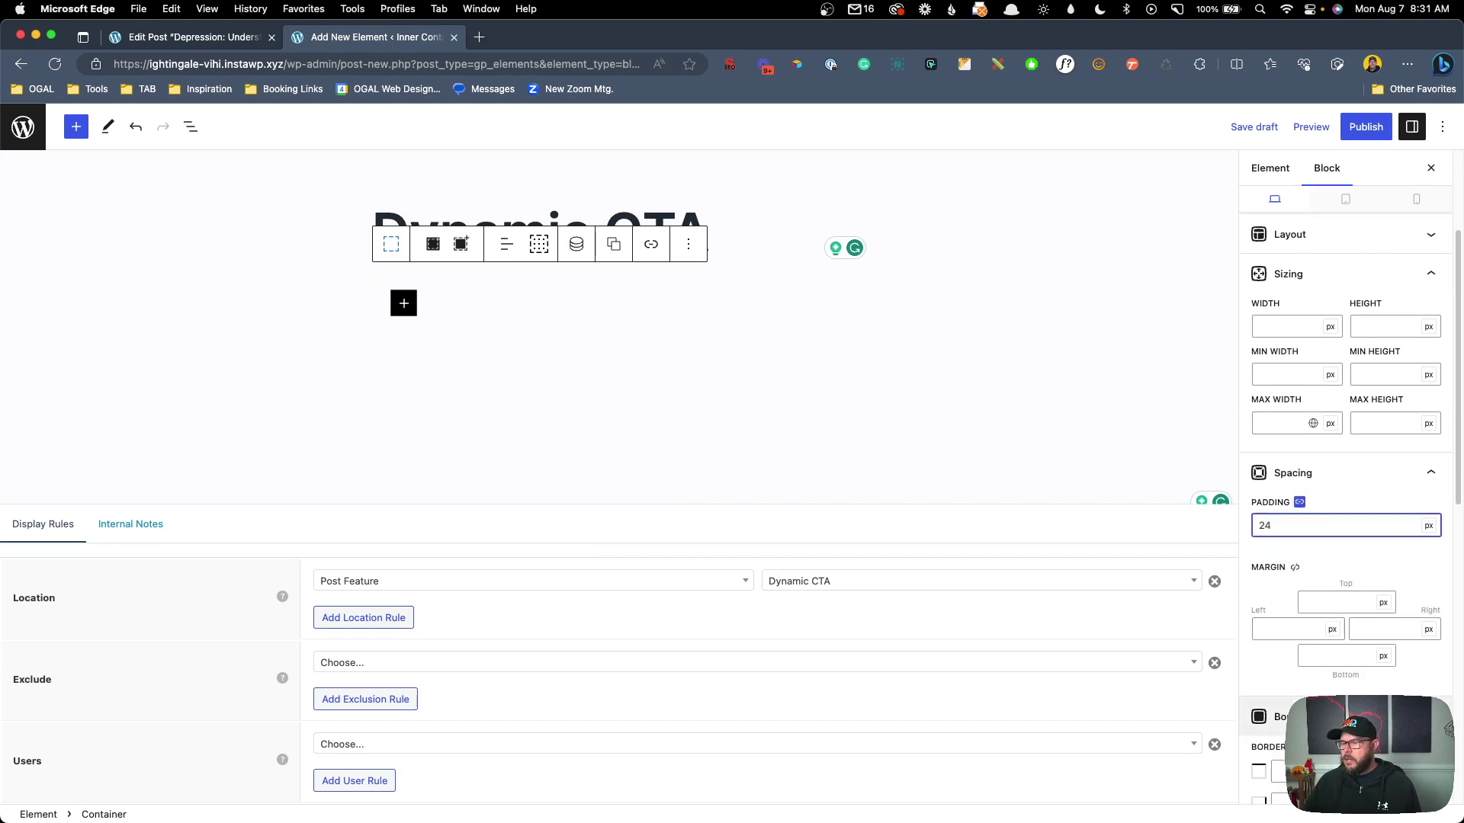
{"action": "left_click", "coordinate": [1295, 439]}
{"action": "left_click", "coordinate": [1303, 465]}
{"action": "type", "text": "1"}
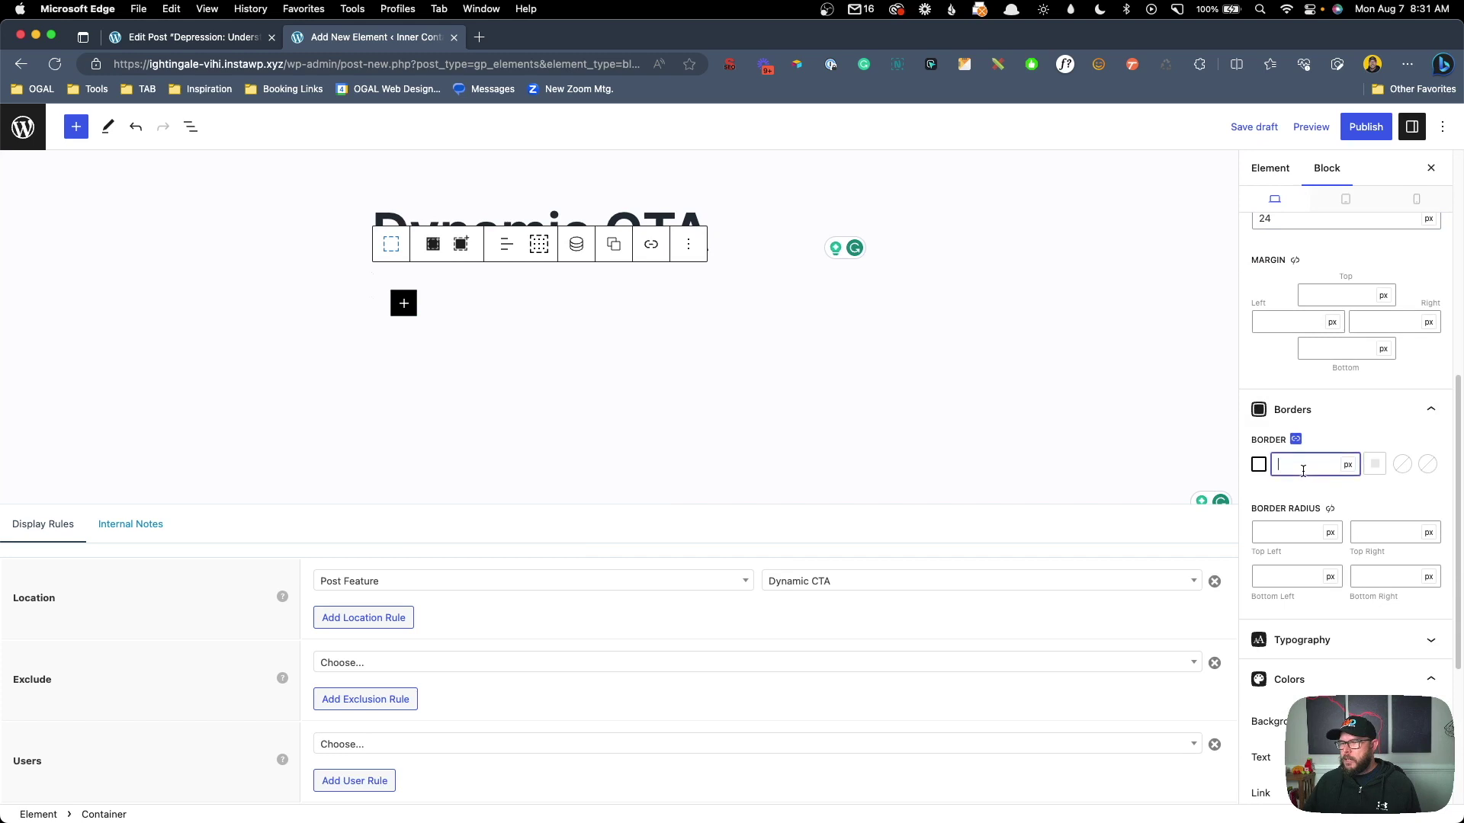
{"action": "left_click", "coordinate": [1374, 464]}
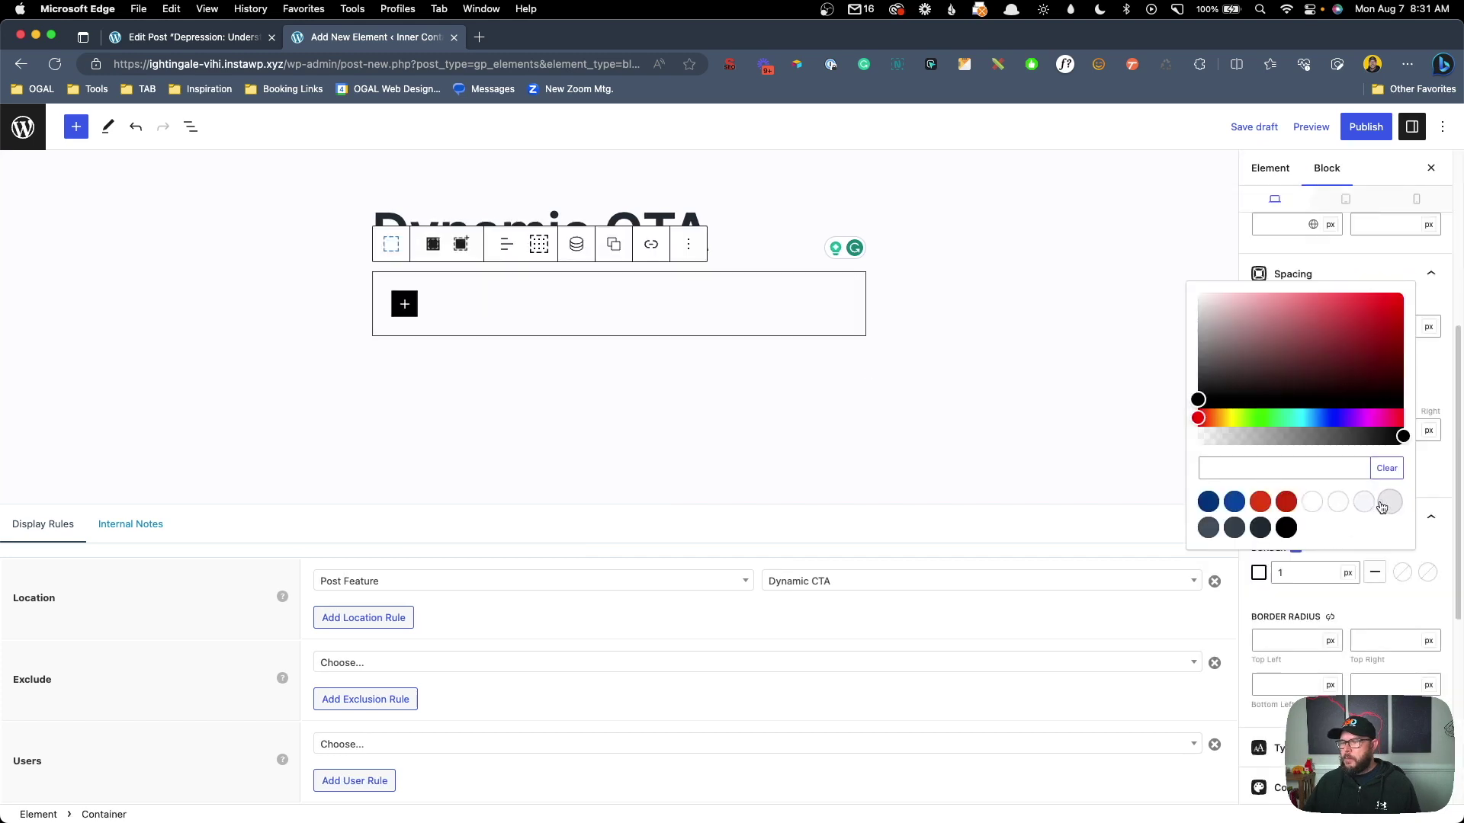
{"action": "left_click", "coordinate": [1386, 503]}
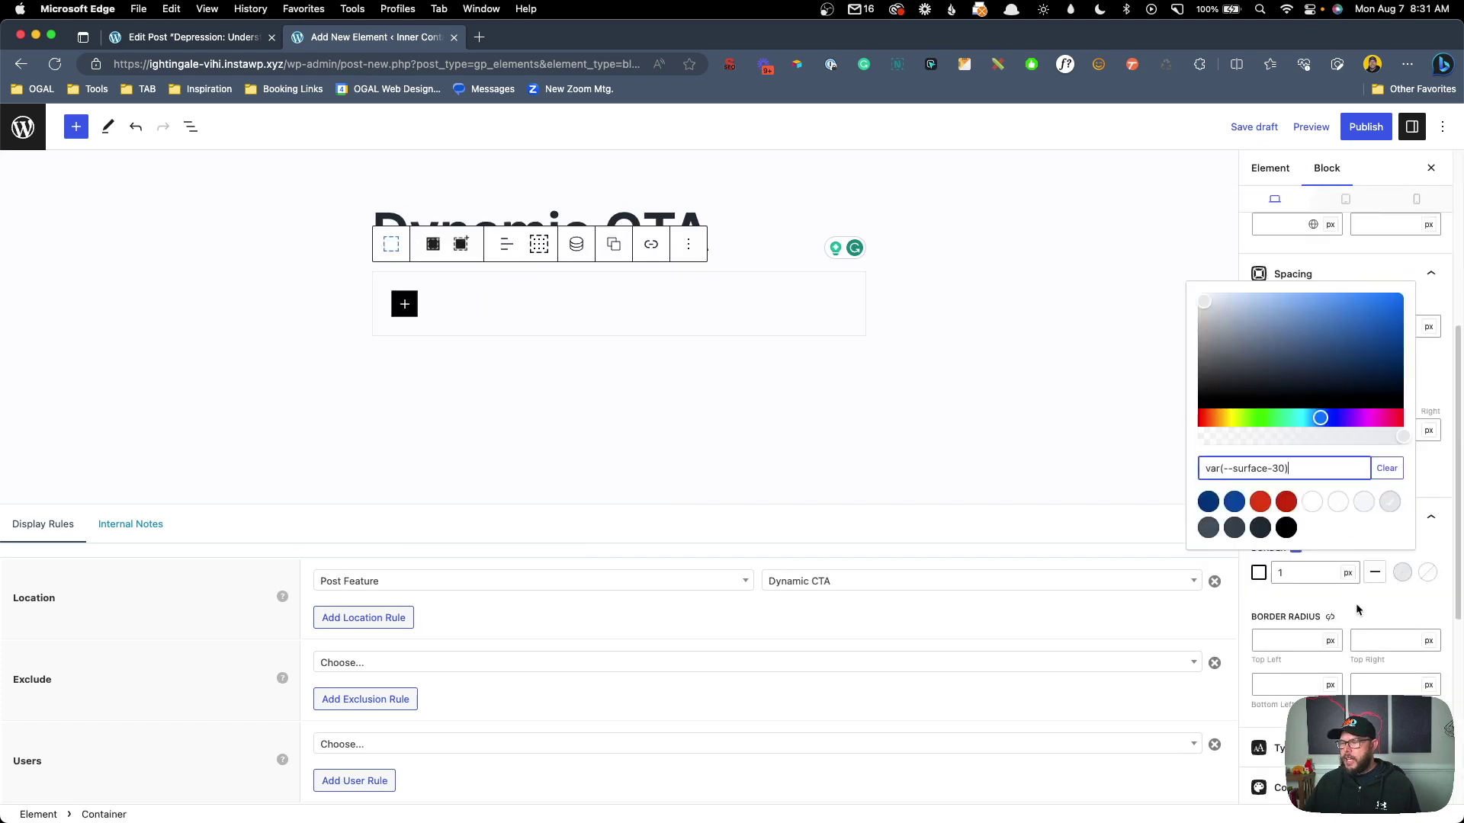
{"action": "left_click", "coordinate": [1364, 598]}
Step: Set the container's background to var(--surface-20) and all its corner radii to 12 px, and save the draft
{"action": "scroll", "coordinate": [1365, 599], "scroll_direction": "down", "scroll_amount": 5}
{"action": "left_click", "coordinate": [1404, 596]}
{"action": "left_click", "coordinate": [1363, 523]}
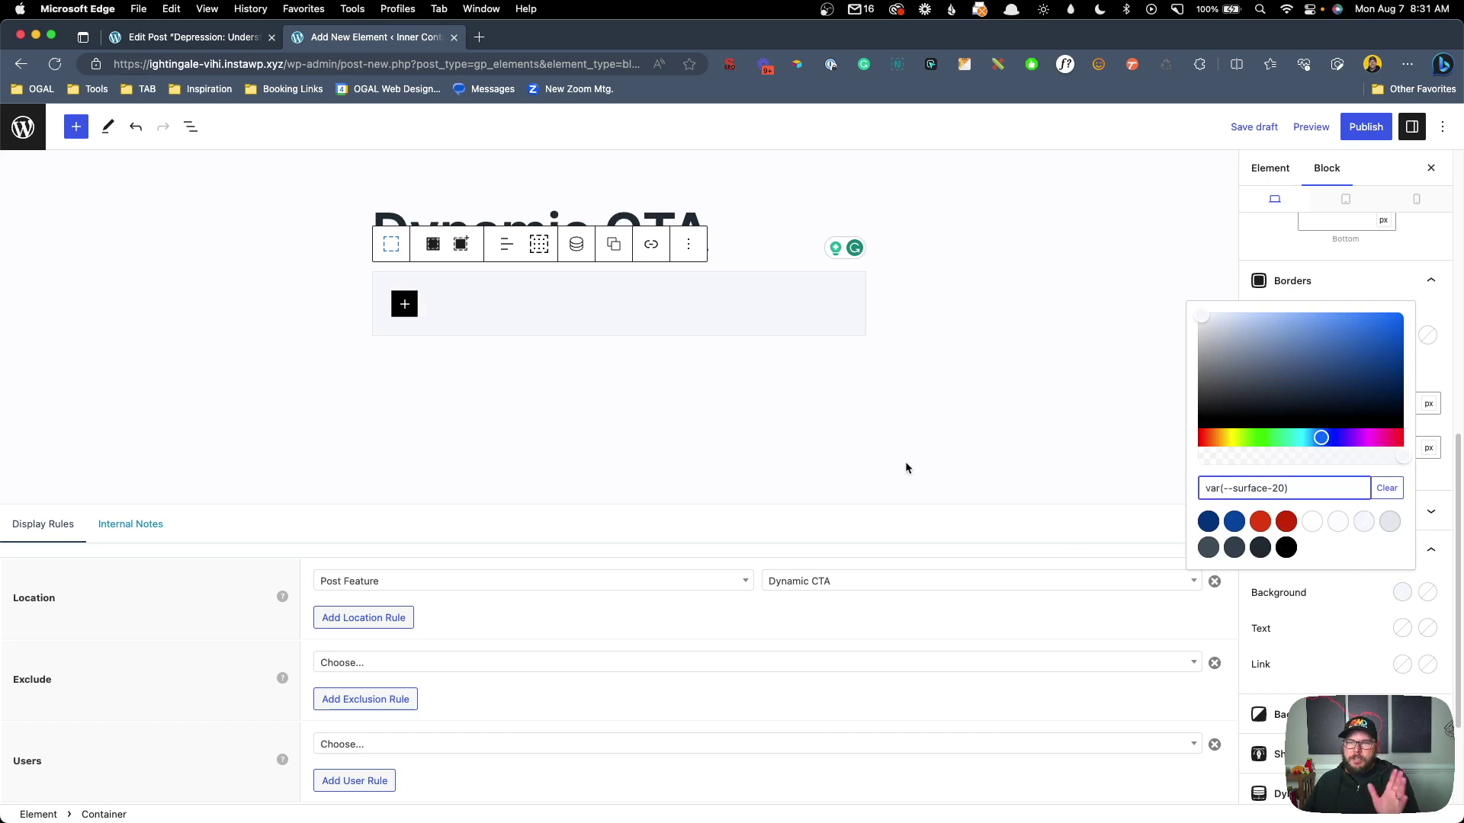
{"action": "left_click", "coordinate": [1353, 594]}
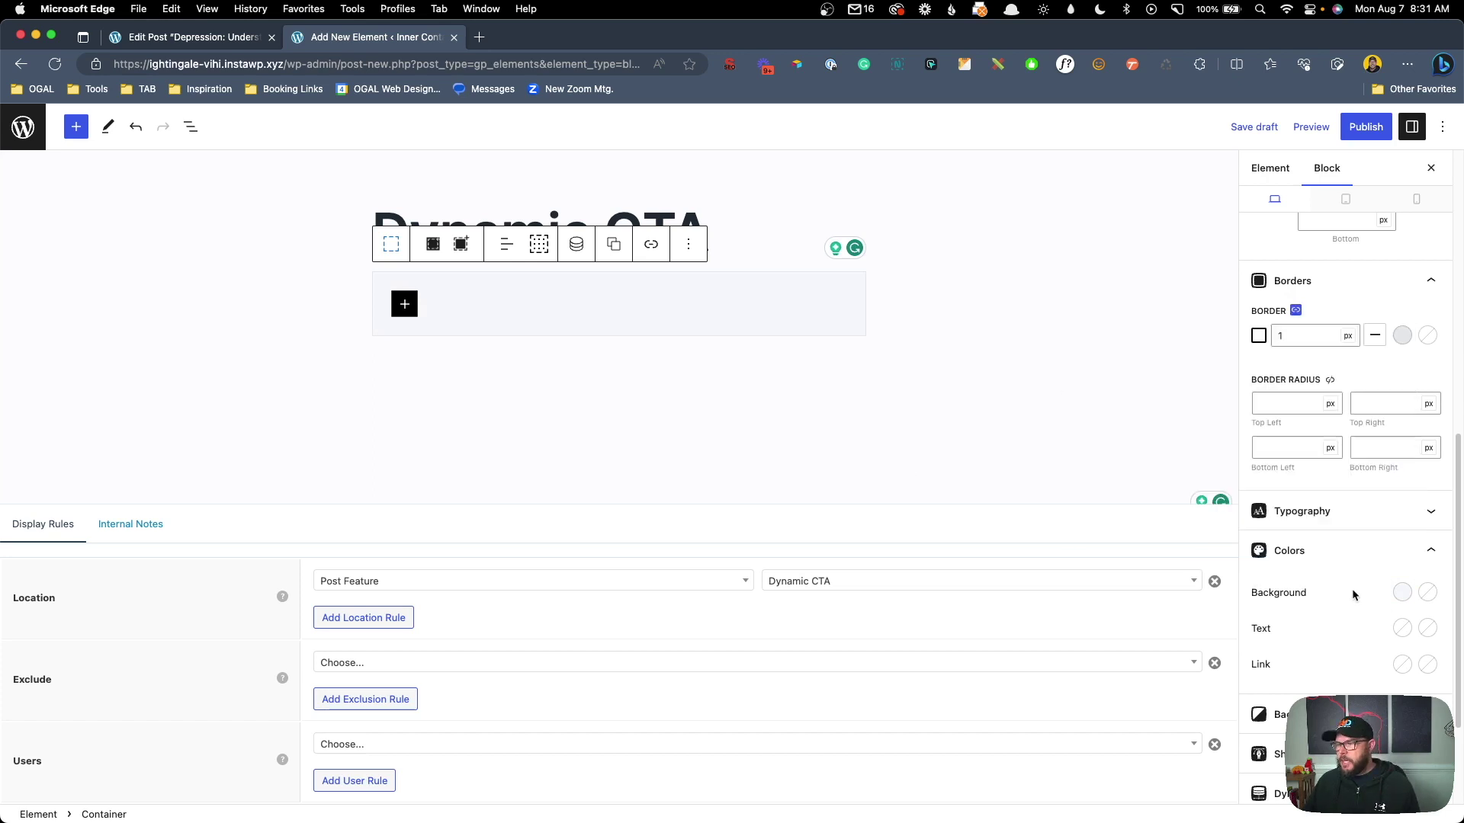
{"action": "left_click", "coordinate": [1323, 379]}
{"action": "left_click", "coordinate": [1311, 396]}
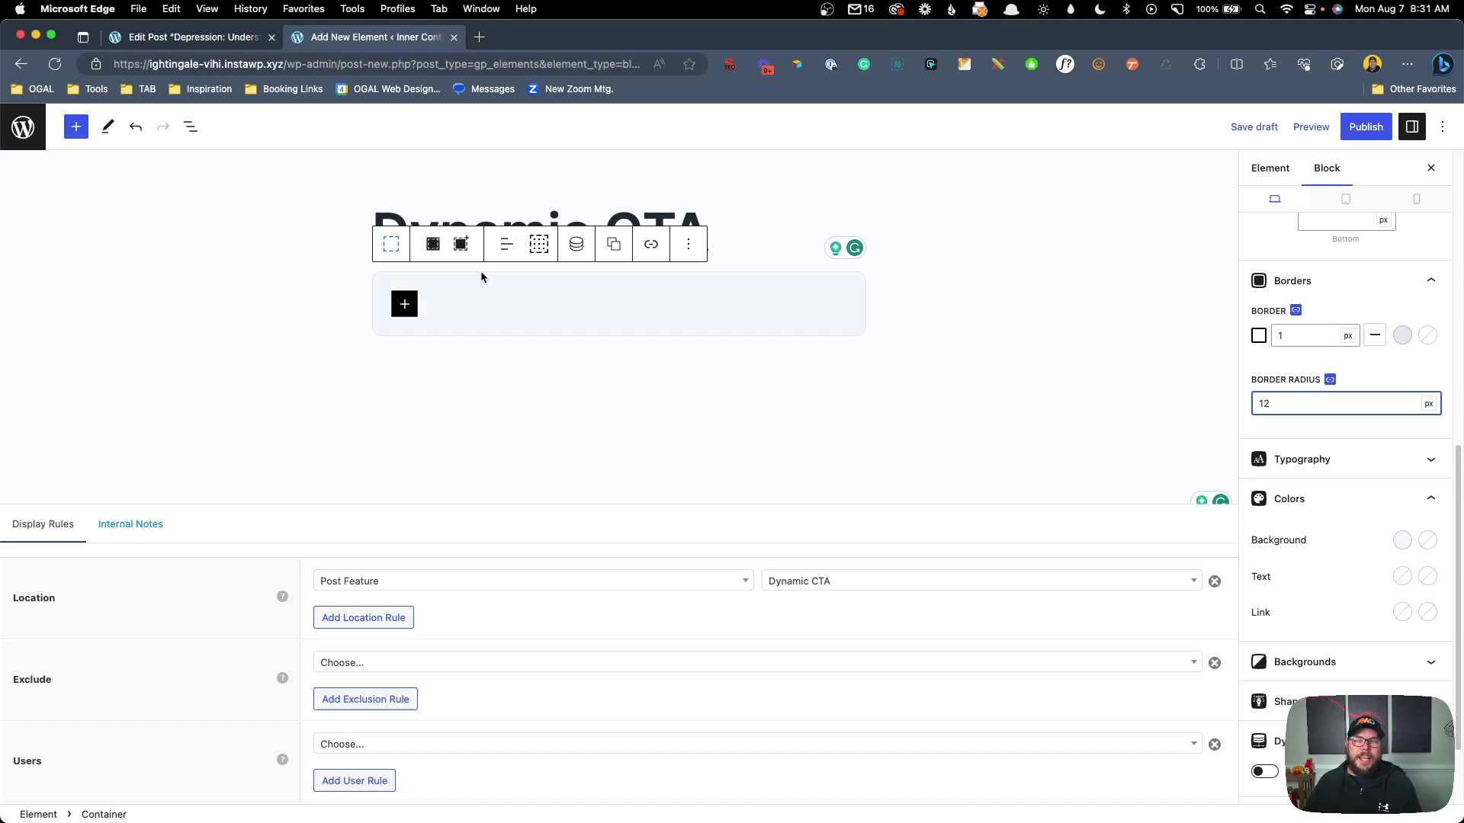
{"action": "key", "text": "super+s"}
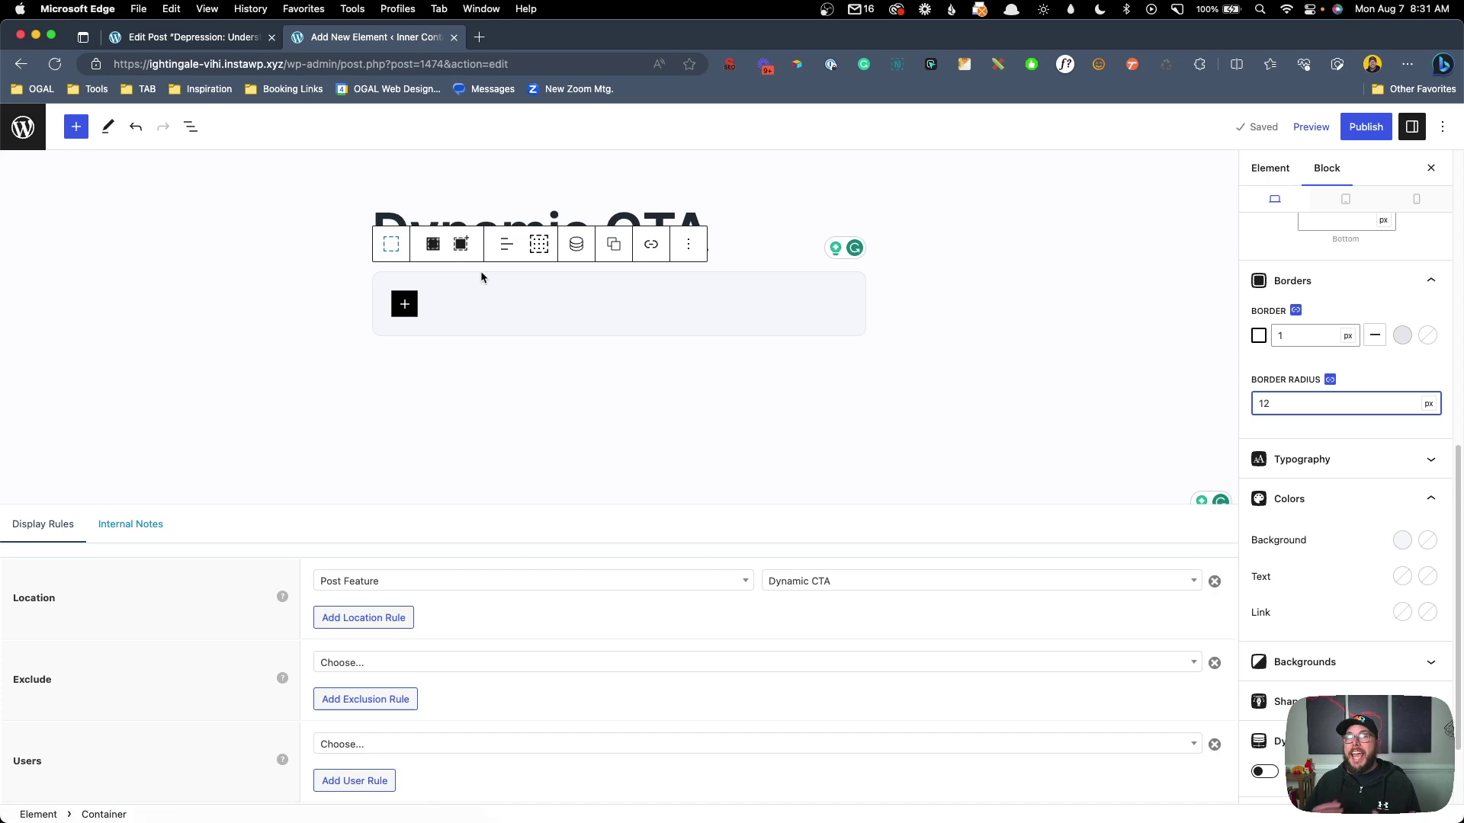
Step: Add a Grid block with two equal columns inside the container
{"action": "left_click", "coordinate": [404, 303]}
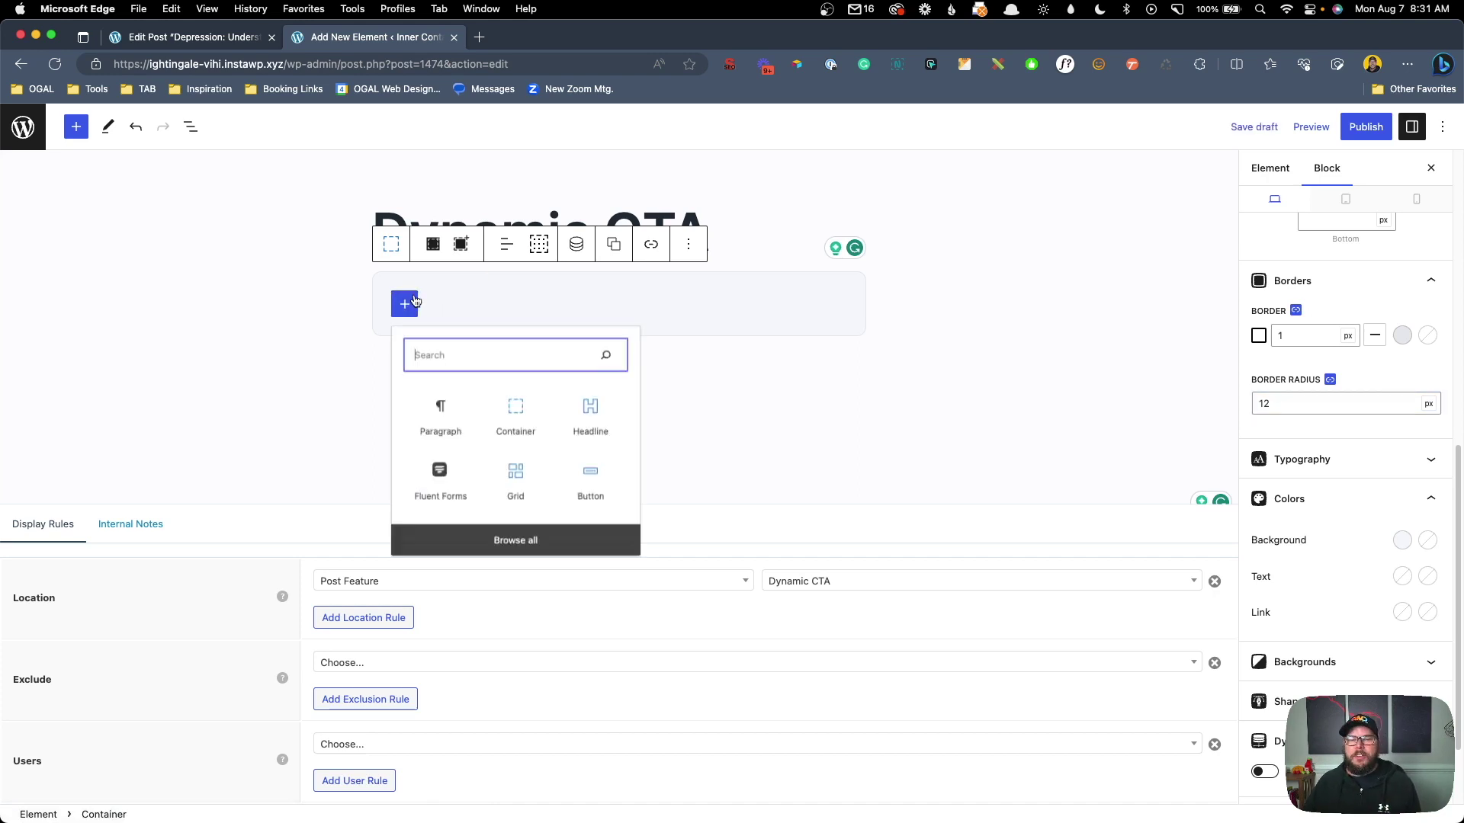
{"action": "left_click", "coordinate": [530, 488]}
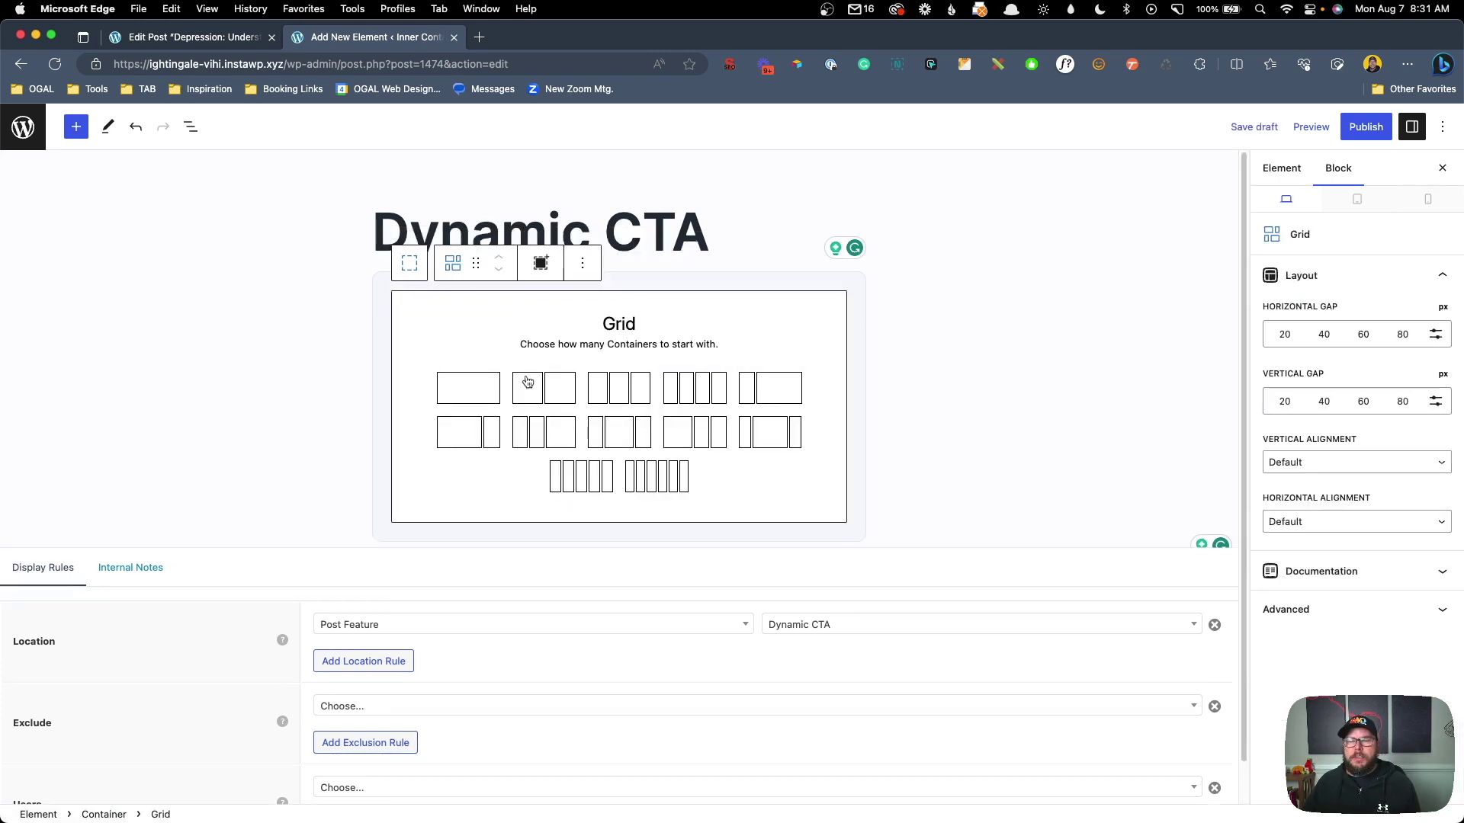
{"action": "left_click", "coordinate": [527, 382]}
Step: Set the grid's first column to 25% width and the second to 75%, with a horizontal gap of 20 px
{"action": "left_click", "coordinate": [526, 311]}
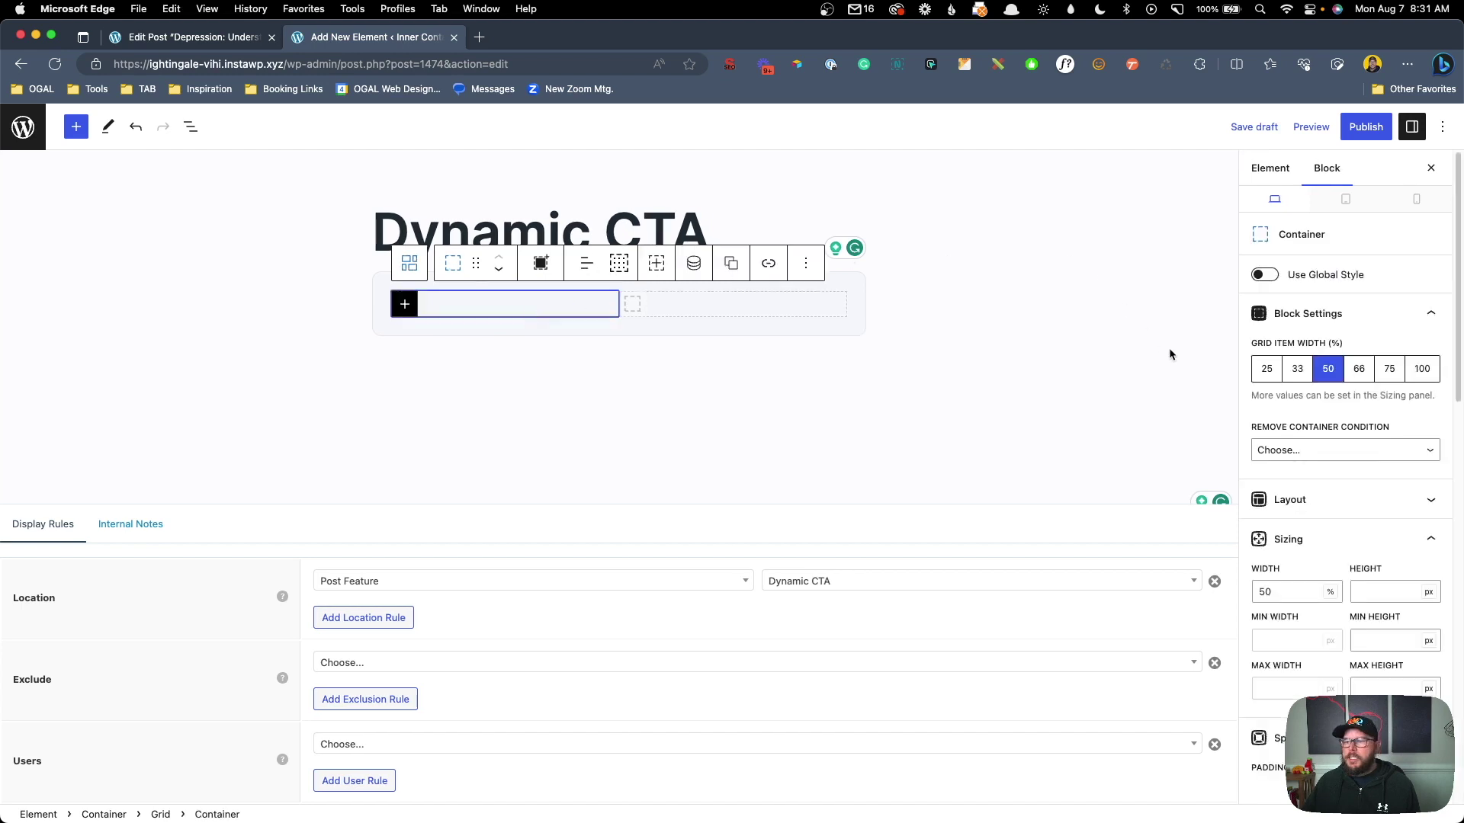
{"action": "left_click", "coordinate": [1265, 372]}
{"action": "left_click", "coordinate": [666, 305]}
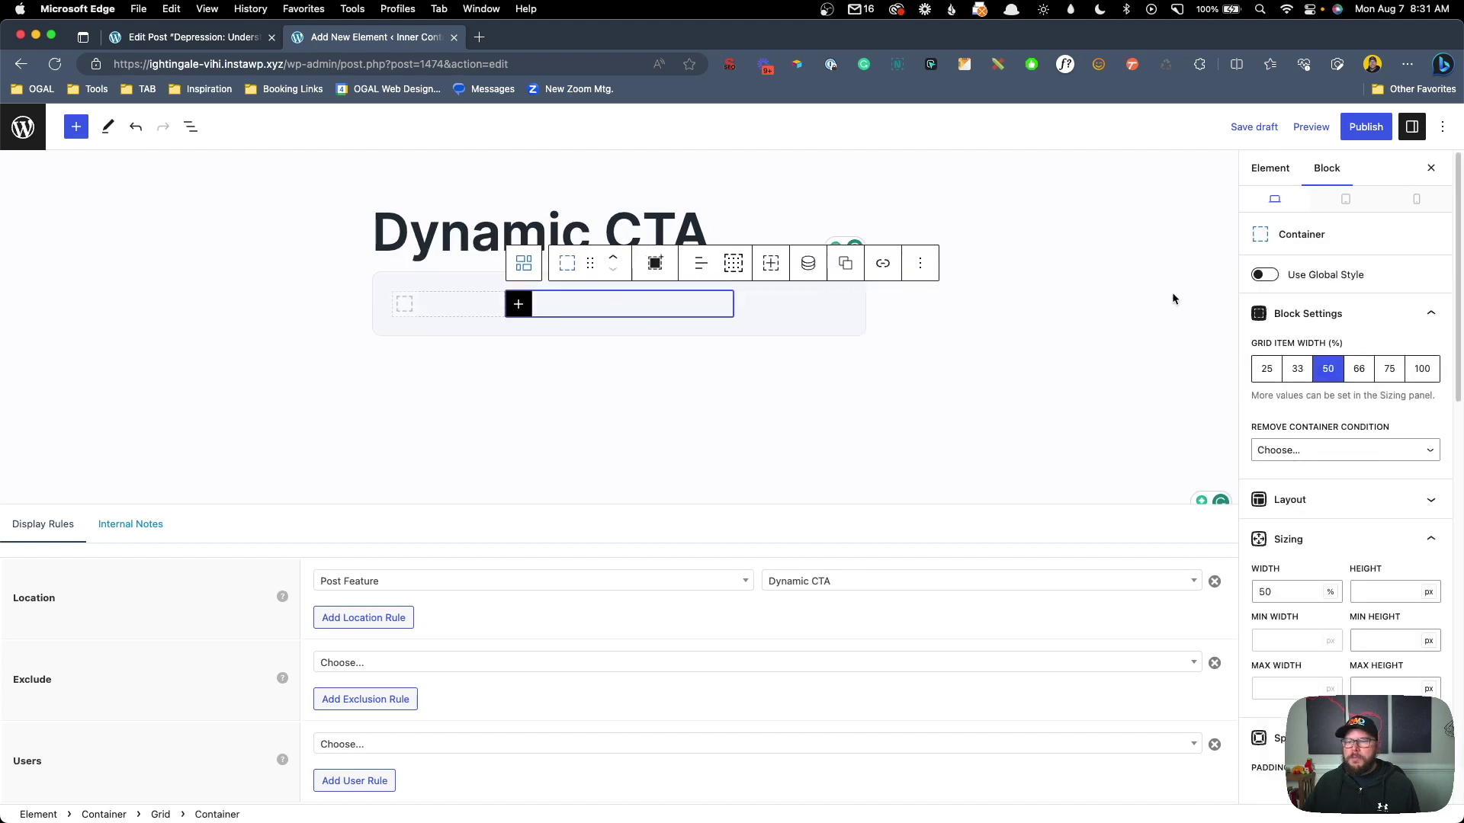
{"action": "left_click", "coordinate": [1383, 371]}
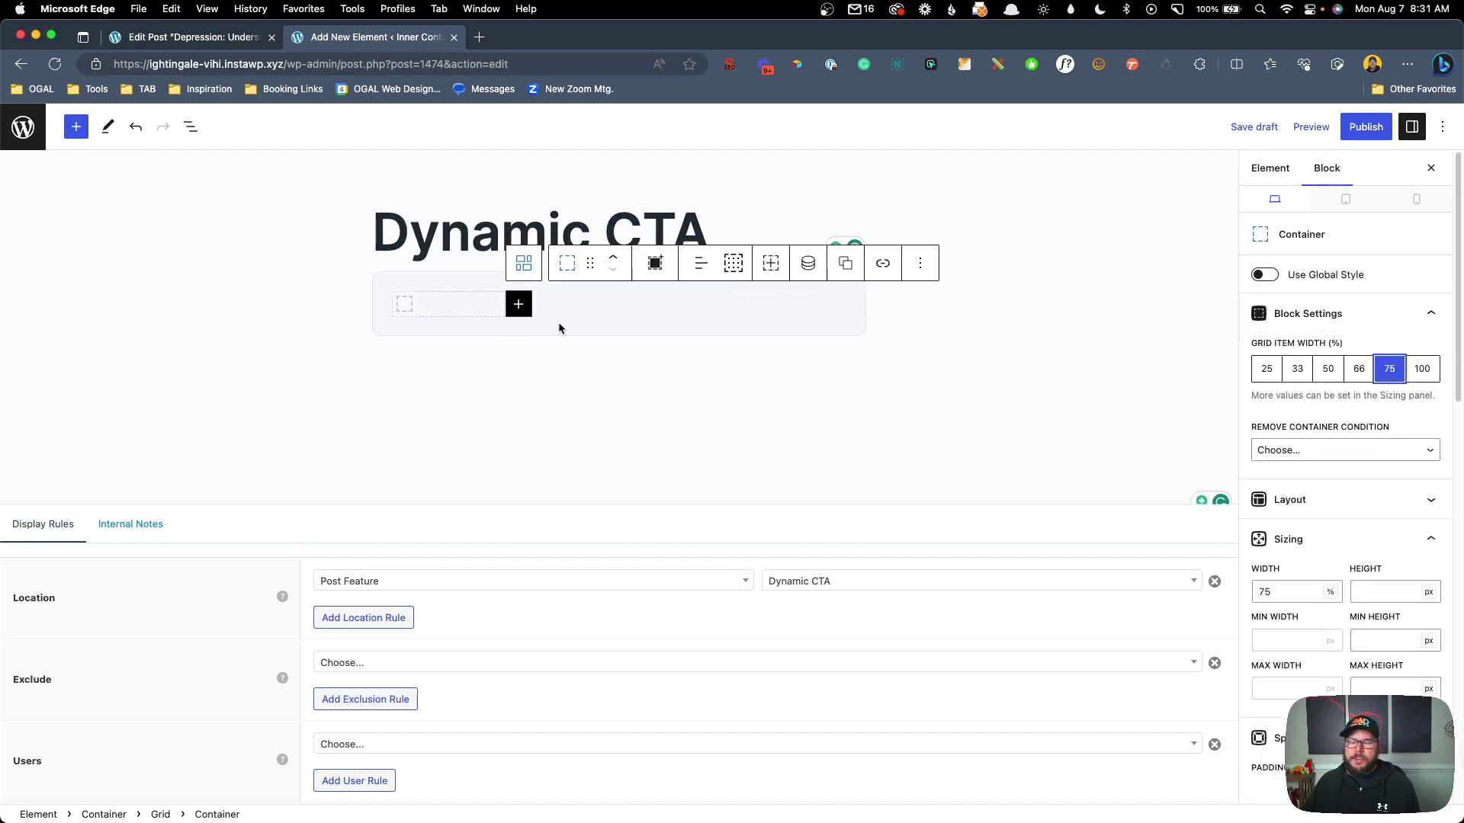
{"action": "left_click", "coordinate": [524, 262]}
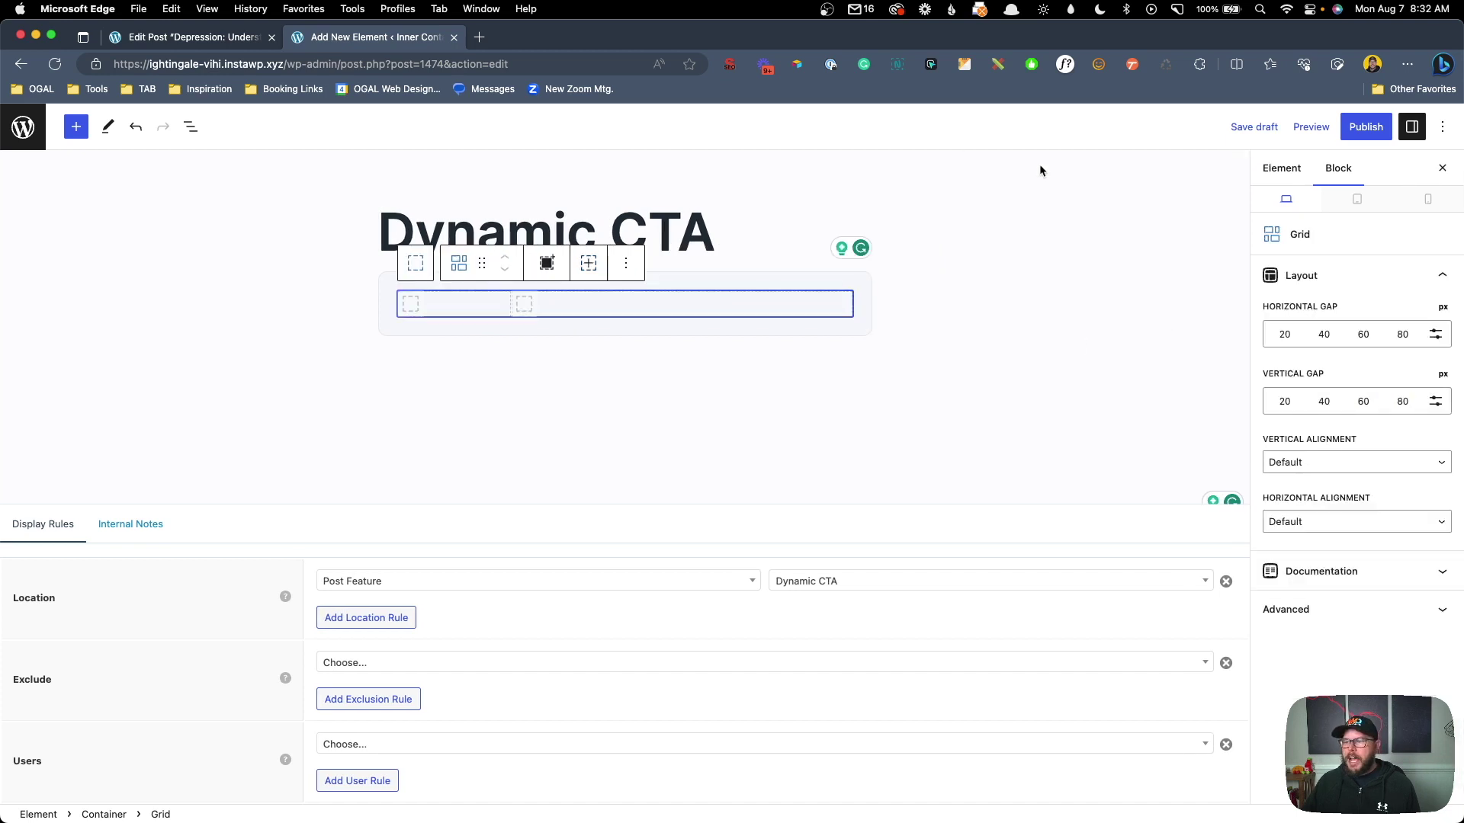
{"action": "left_click", "coordinate": [1293, 339]}
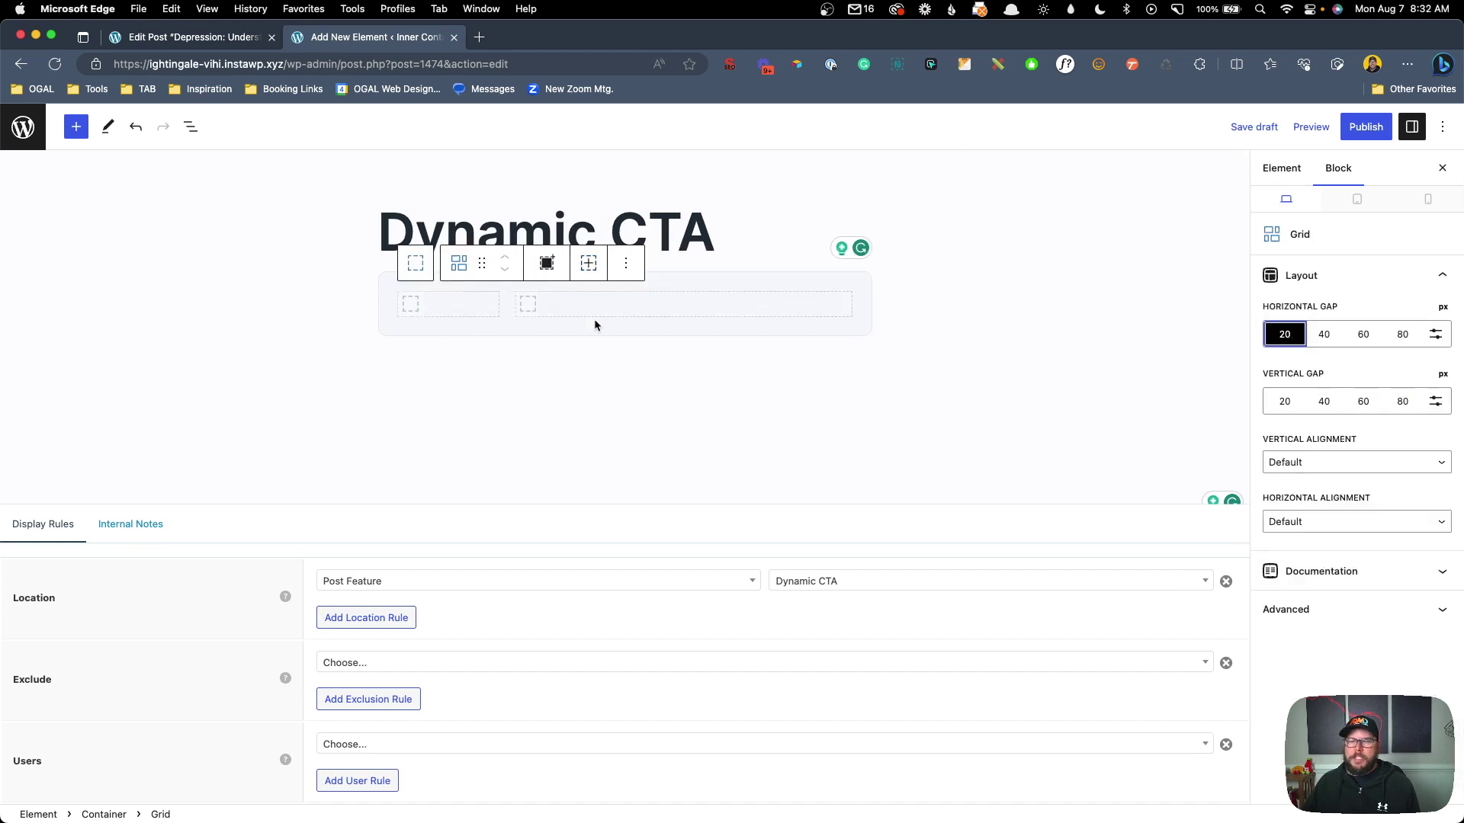
Step: Add a GenerateBlocks Image block to the grid's first column and enable dynamic data for it
{"action": "left_click", "coordinate": [429, 295]}
{"action": "left_click", "coordinate": [404, 303]}
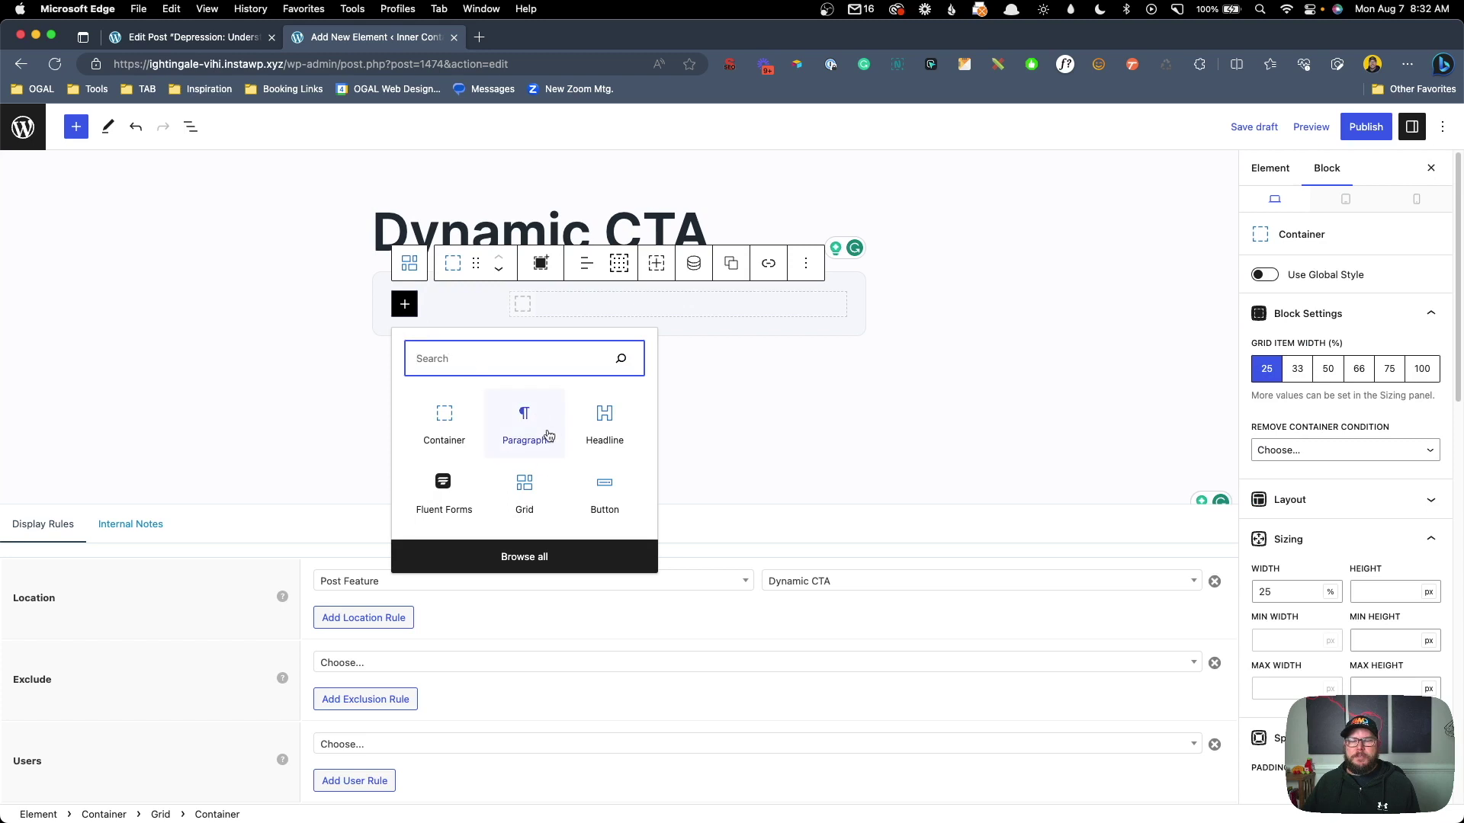
{"action": "type", "text": "ima"}
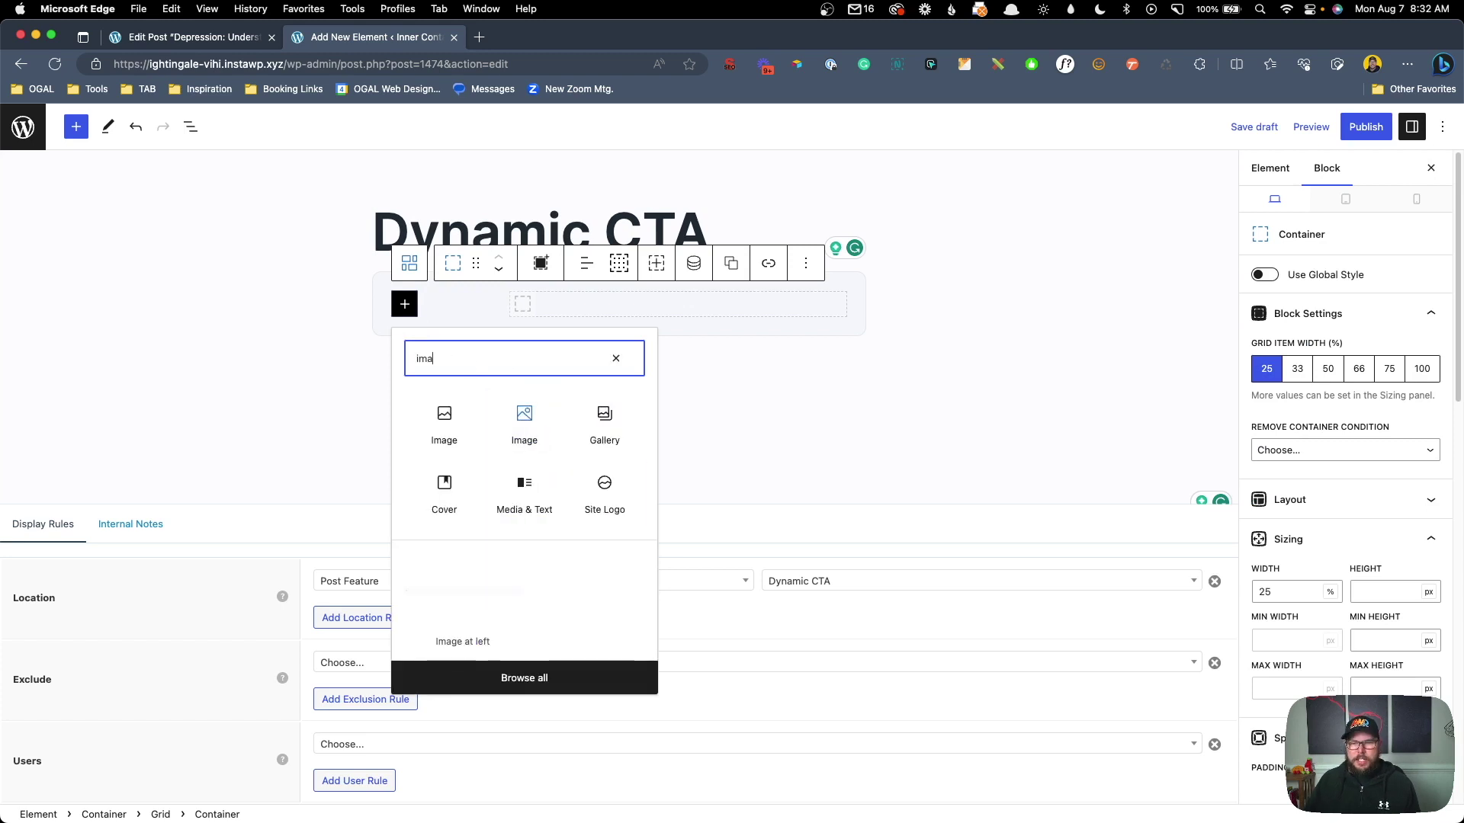
{"action": "left_click", "coordinate": [525, 425]}
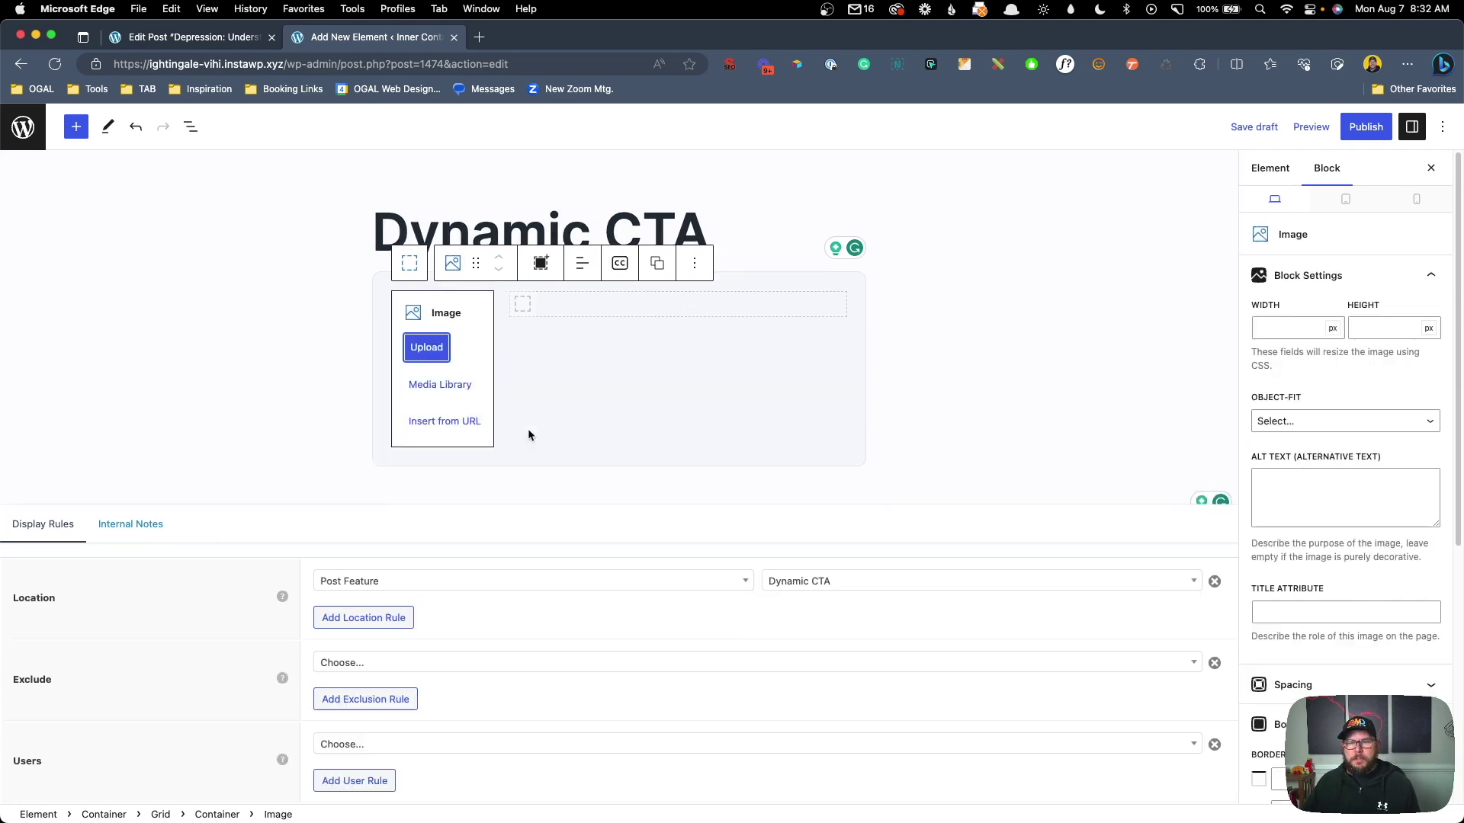
{"action": "scroll", "coordinate": [1387, 556], "scroll_direction": "down", "scroll_amount": 5}
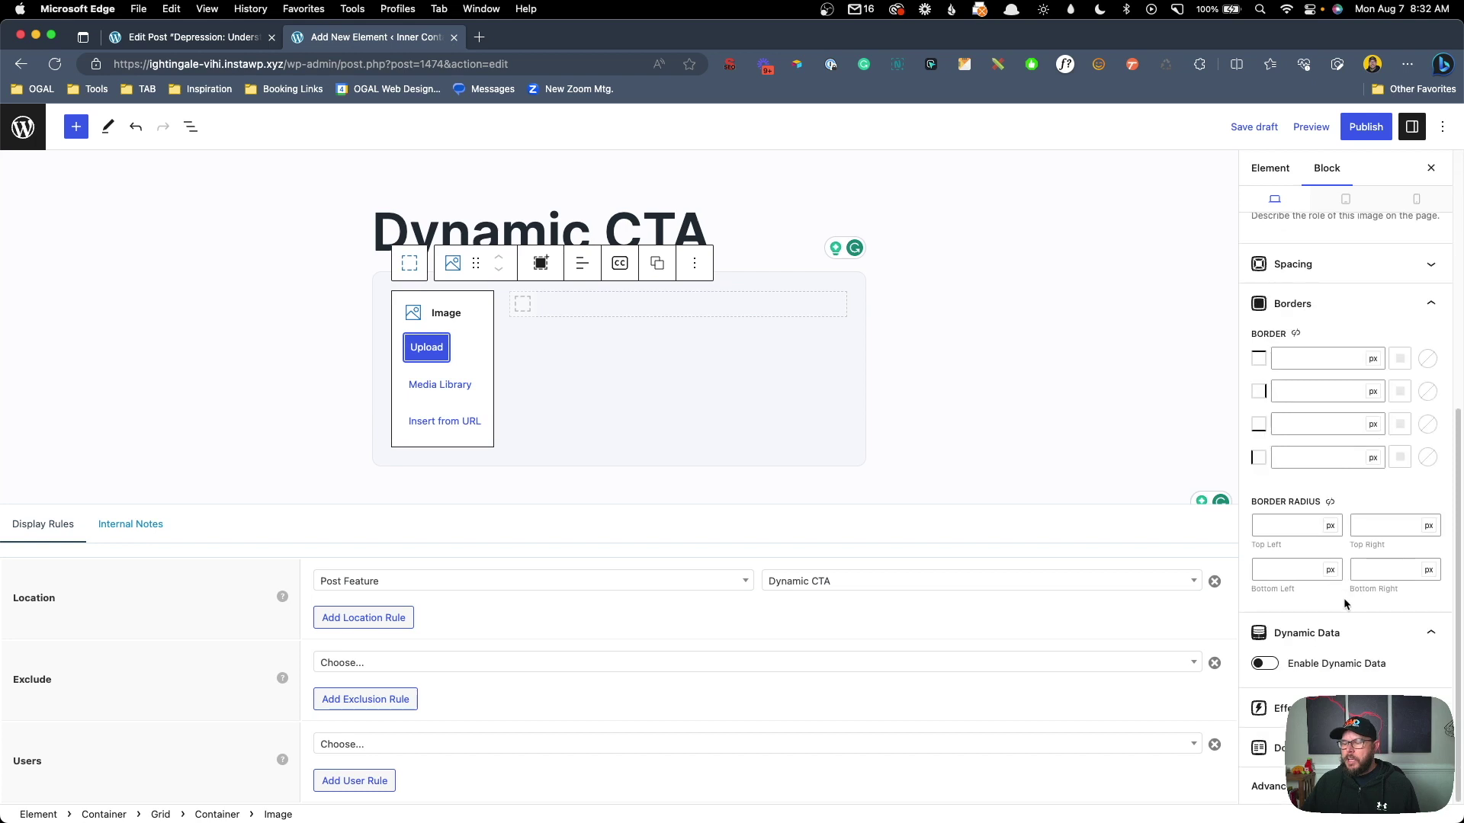
{"action": "left_click", "coordinate": [1264, 664]}
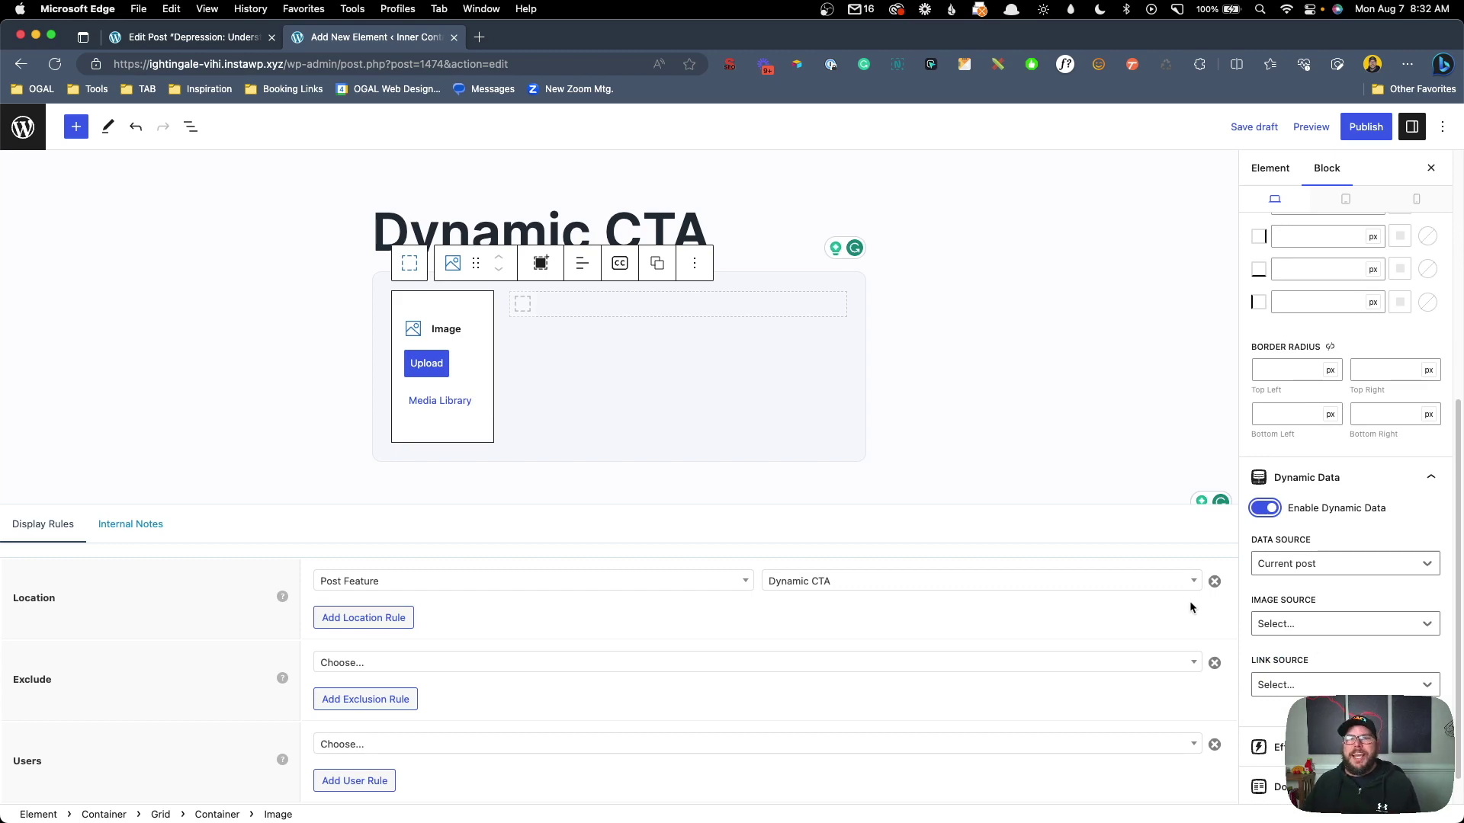
Step: Look up the field names in the ACF Dynamic CTA field group, and return to the Dynamic CTA element
{"action": "left_click", "coordinate": [219, 30]}
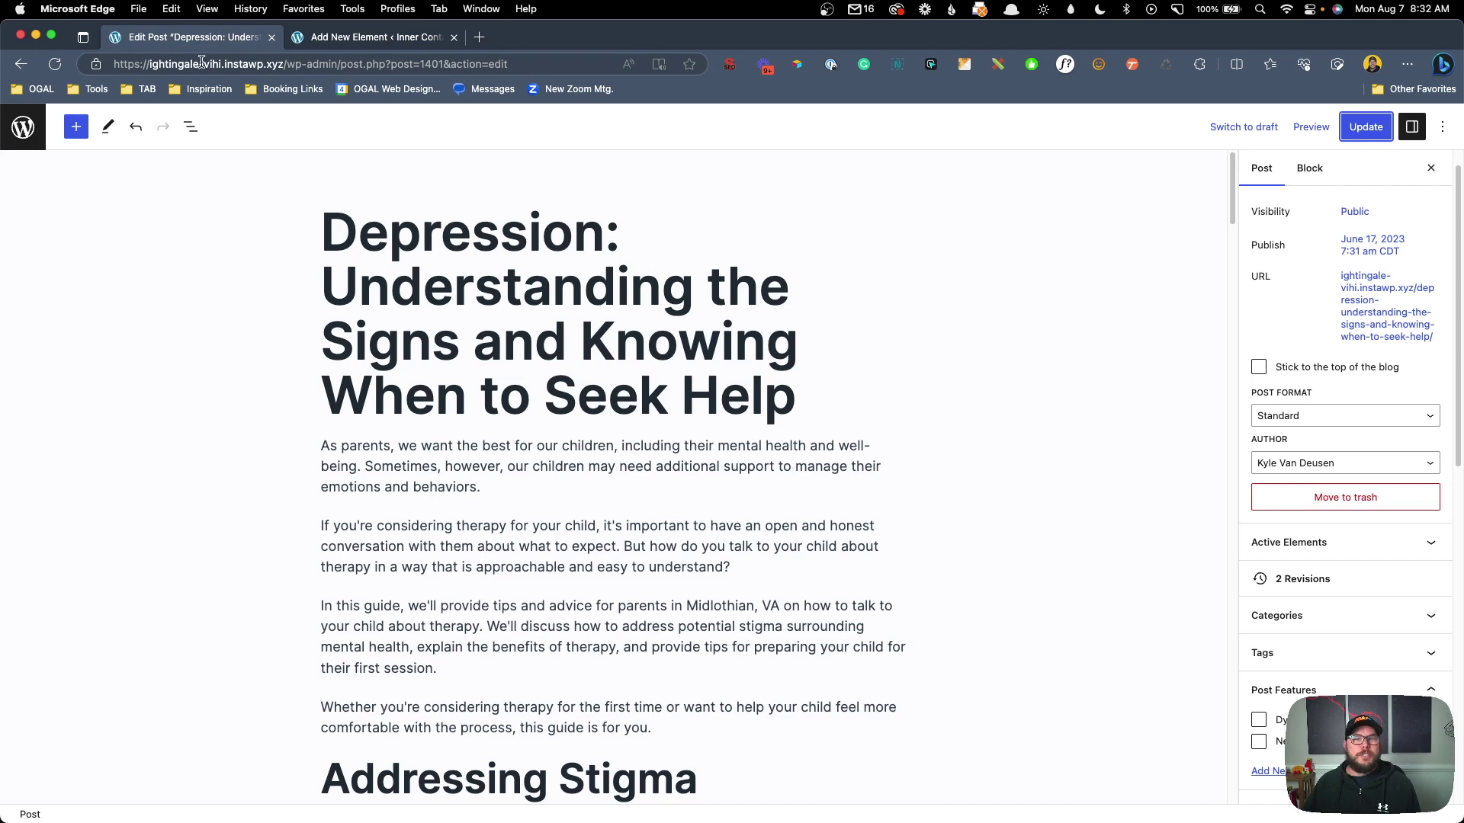
{"action": "left_click", "coordinate": [34, 139]}
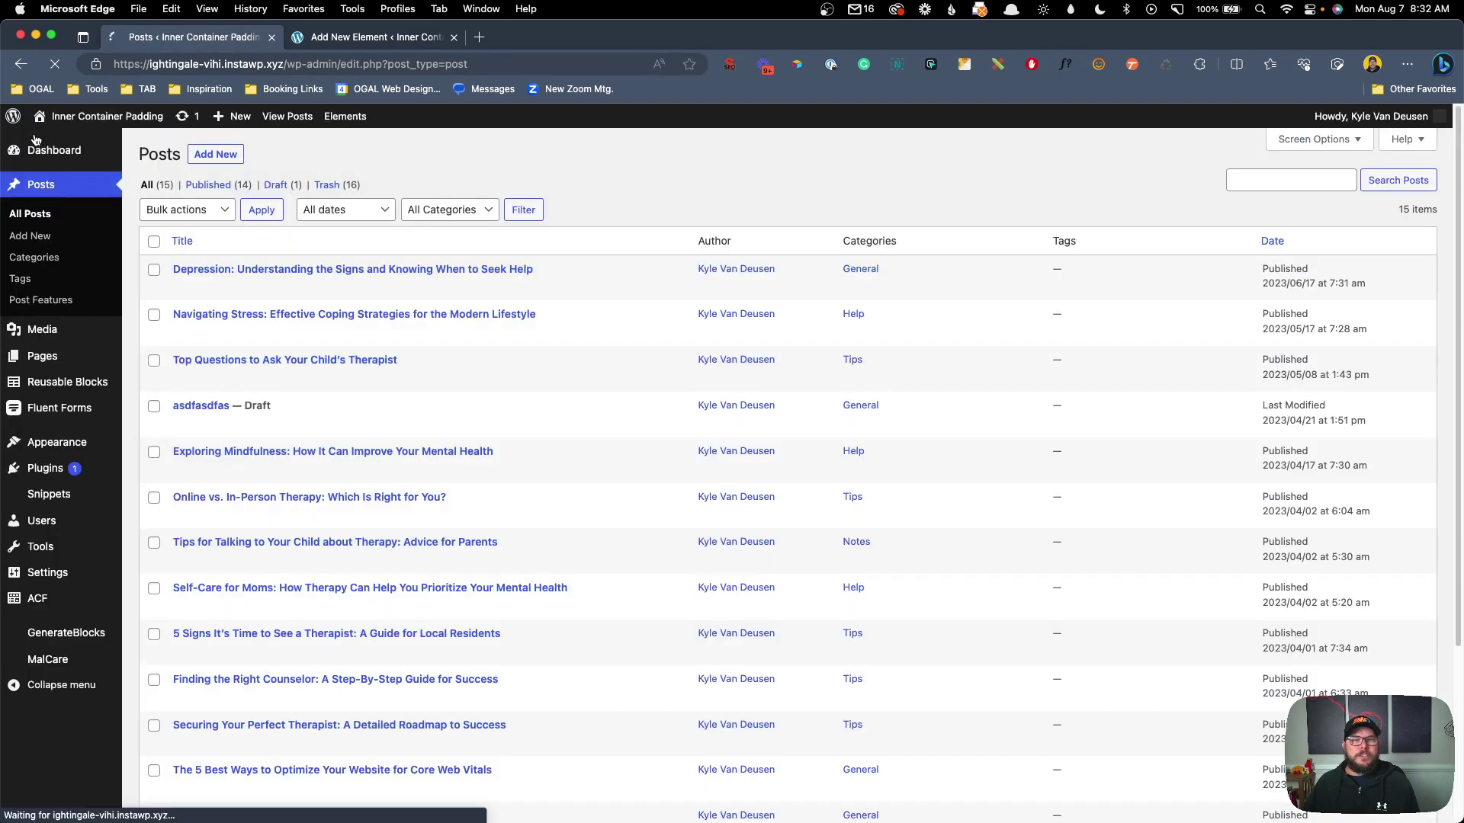
{"action": "mouse_move", "coordinate": [87, 603]}
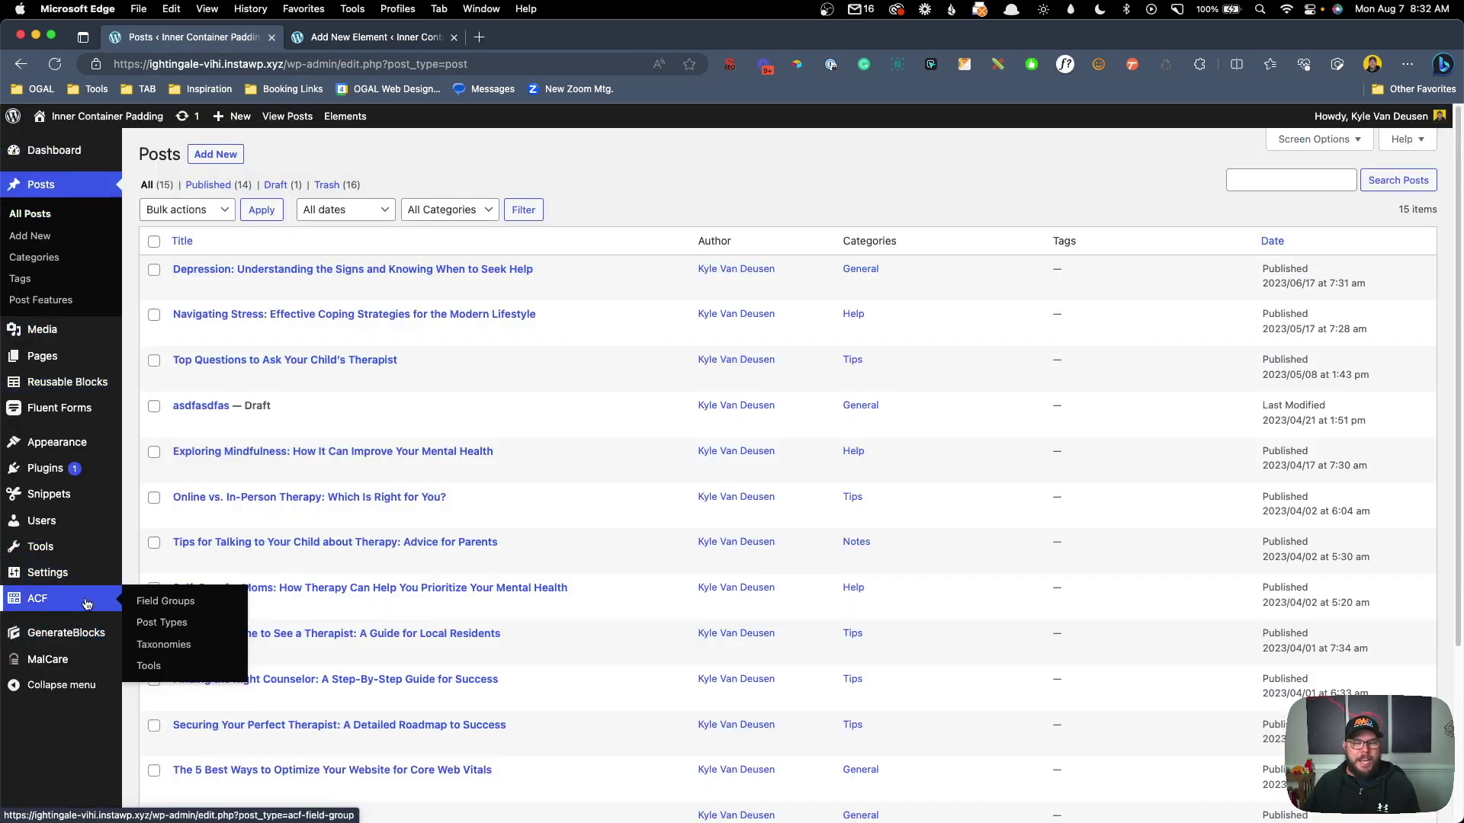
{"action": "left_click", "coordinate": [148, 604]}
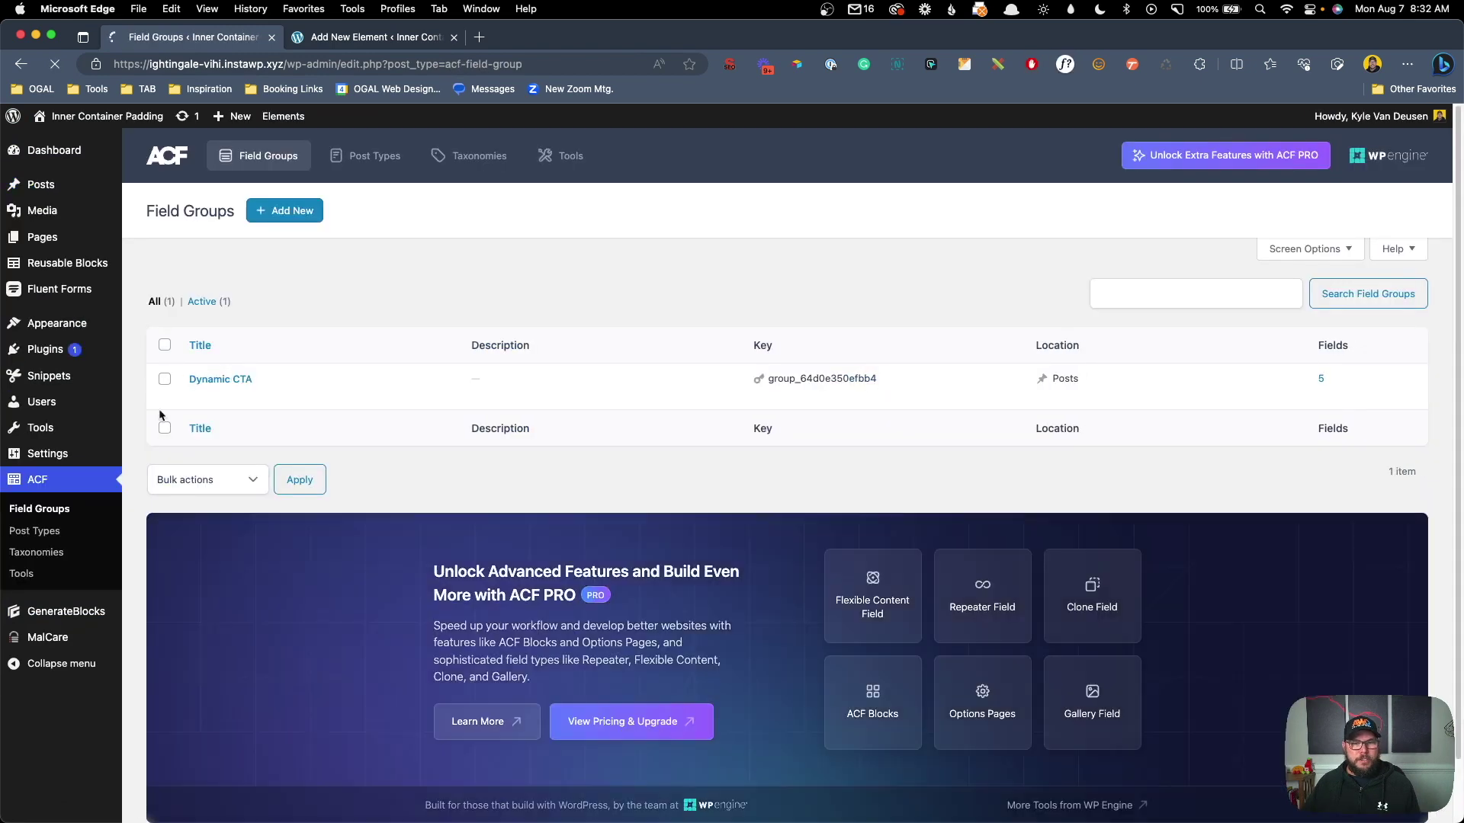
{"action": "left_click", "coordinate": [195, 396]}
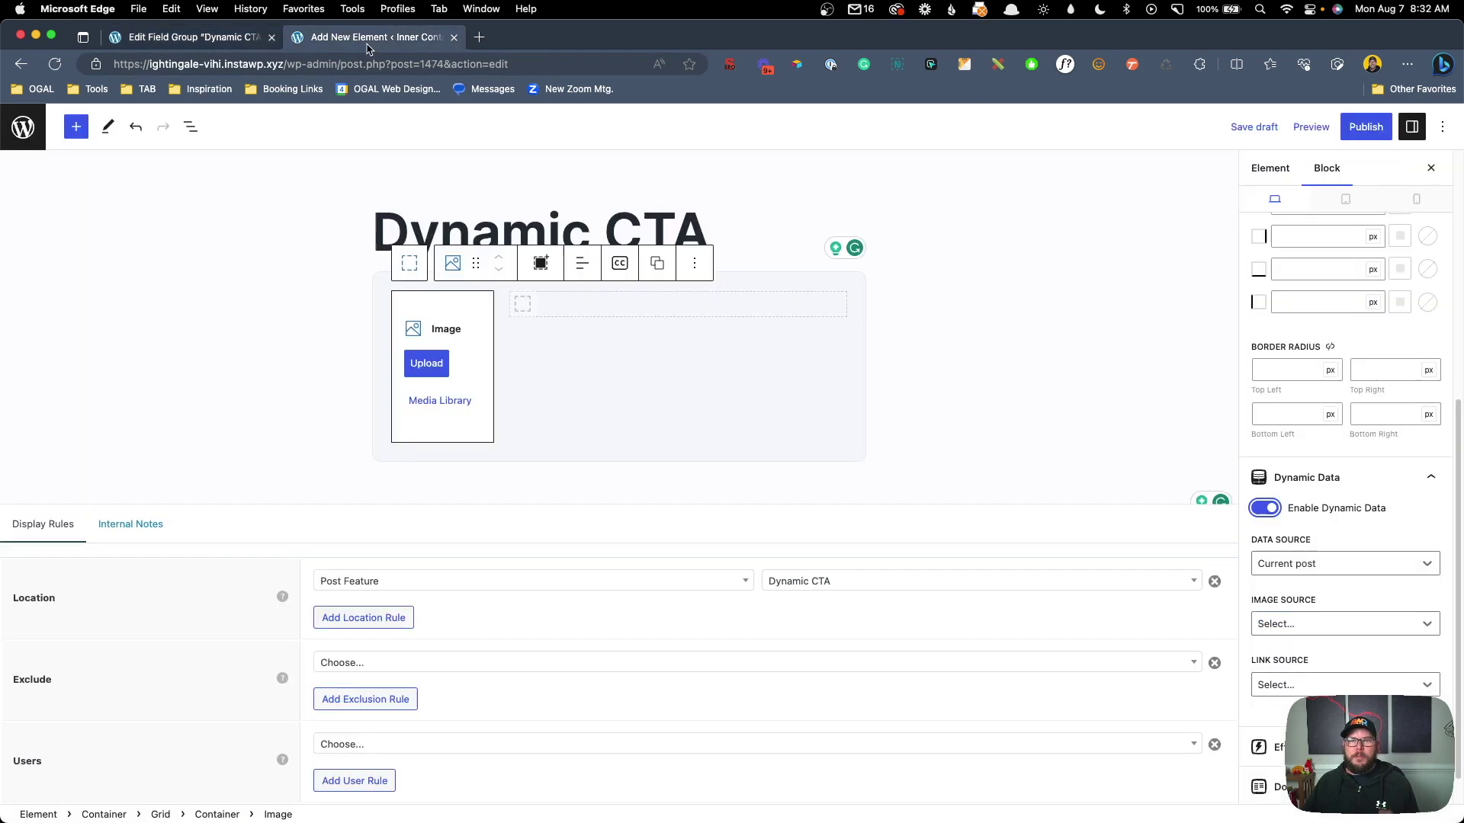
{"action": "left_click", "coordinate": [368, 37]}
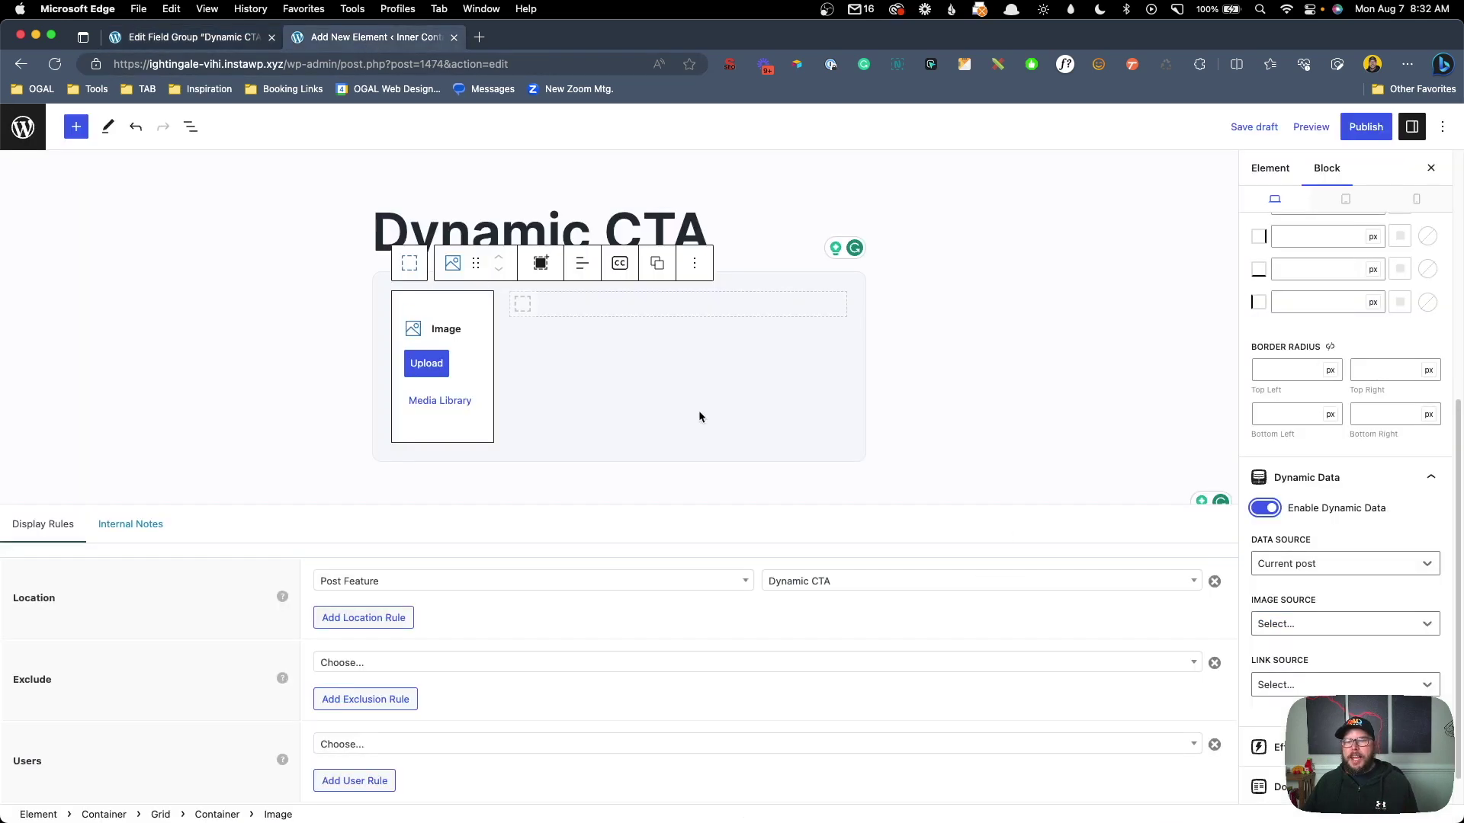
Step: Set the image's source to Post meta with the meta field dcta_image
{"action": "left_click", "coordinate": [1289, 622]}
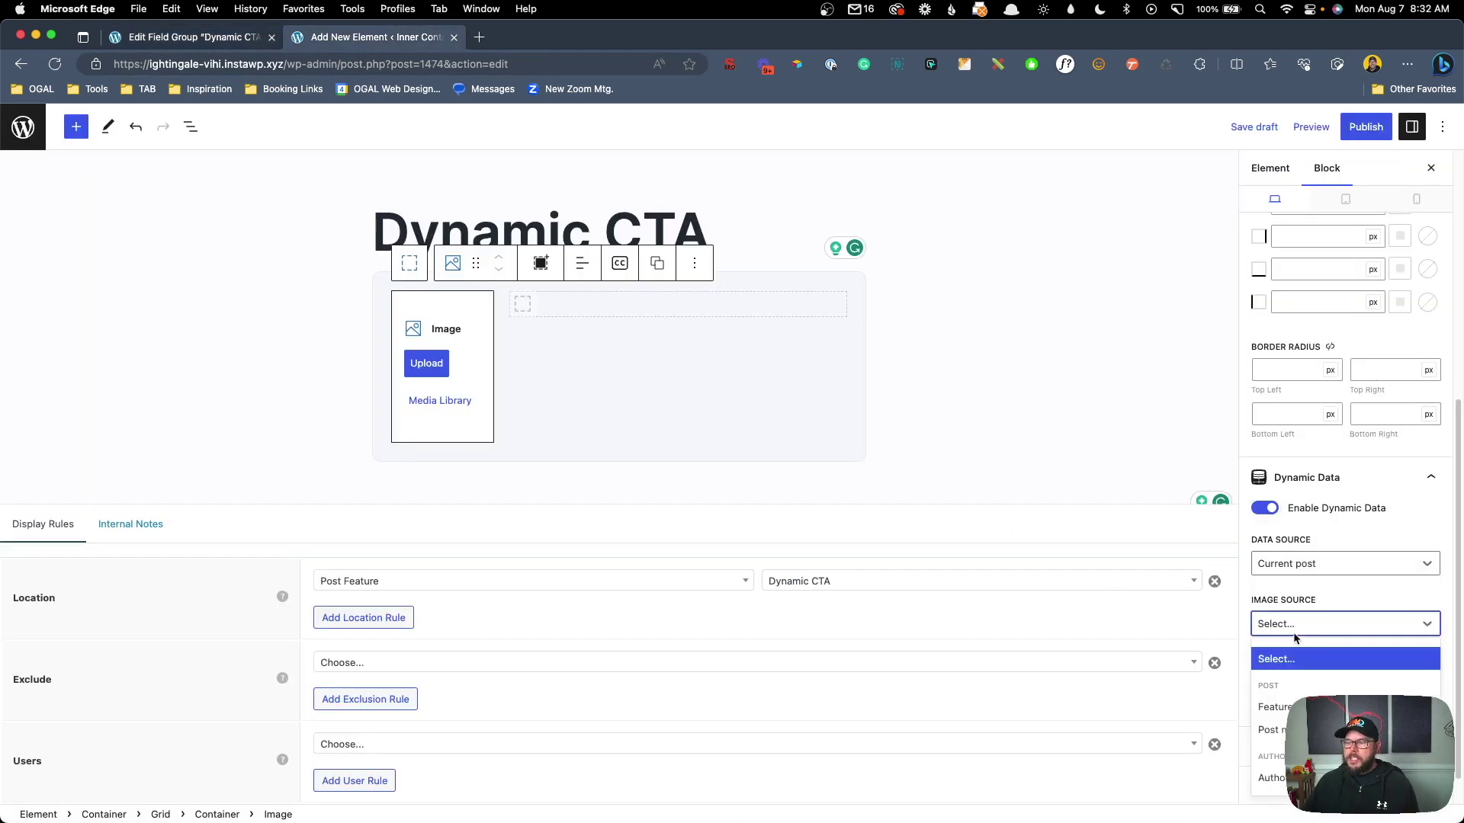
{"action": "left_click", "coordinate": [1296, 730]}
{"action": "type", "text": "dcta_image"}
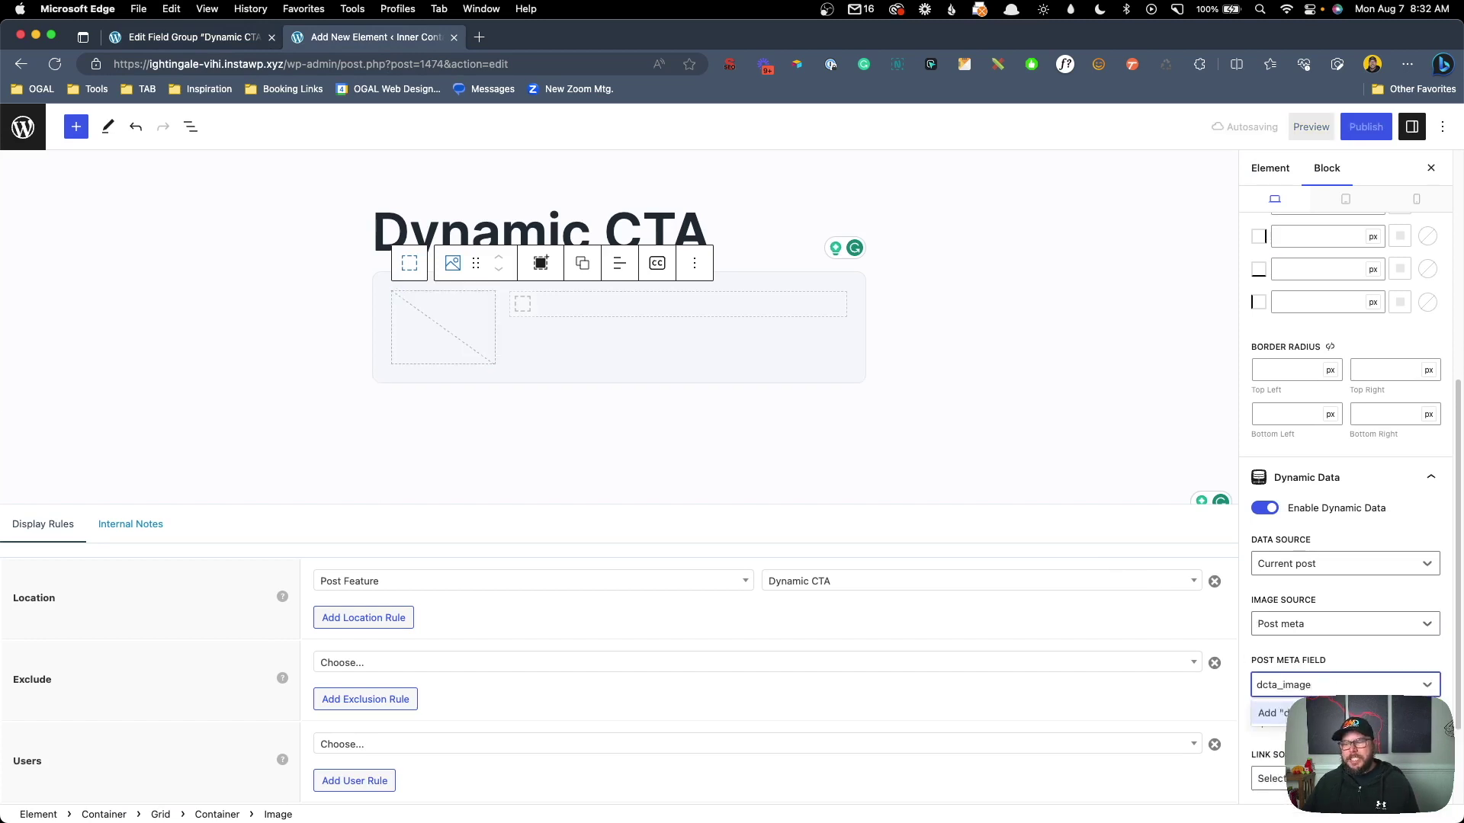
{"action": "key", "text": "Return"}
{"action": "left_click", "coordinate": [1307, 671]}
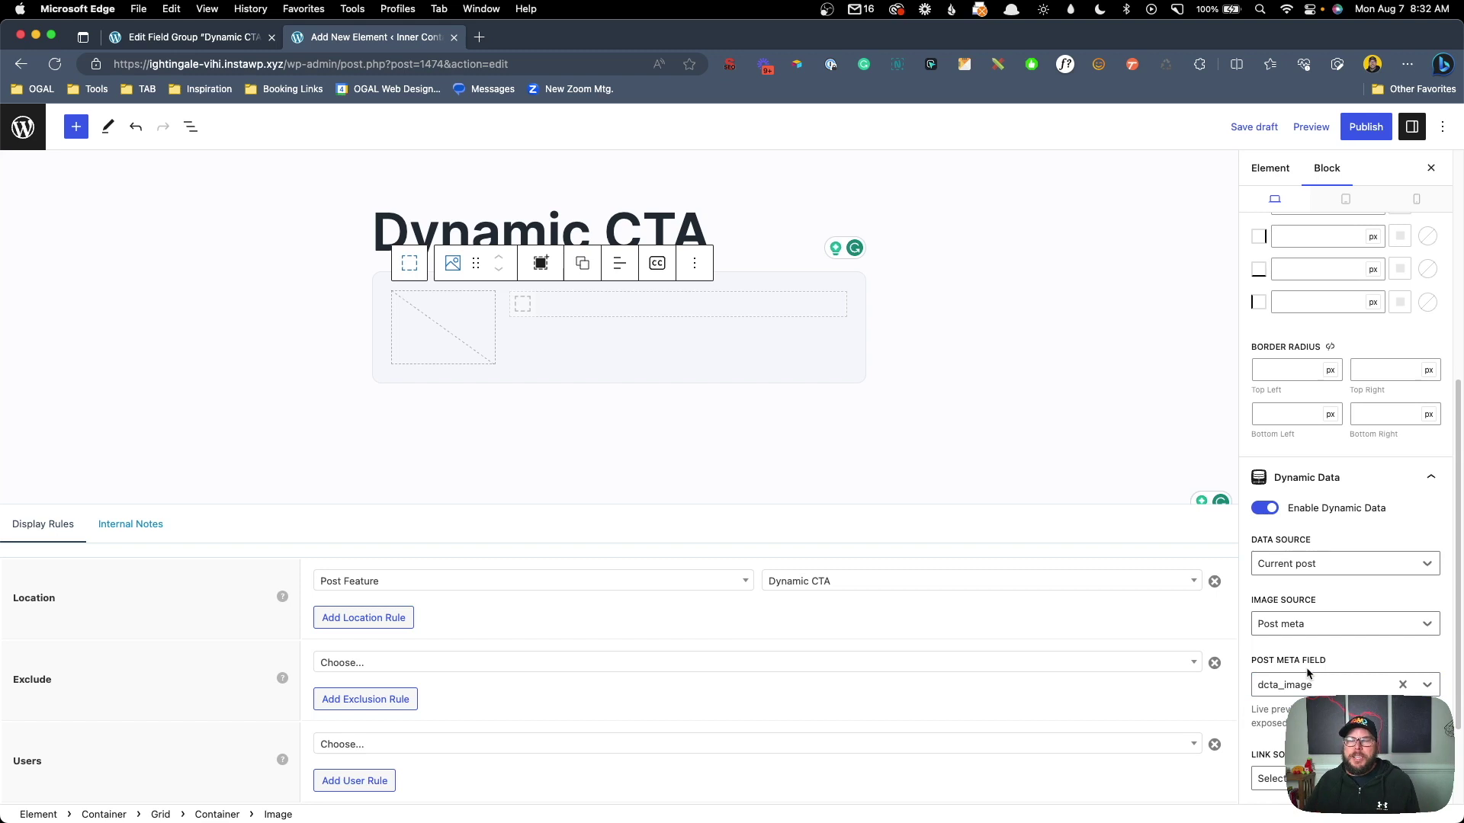
Step: Add a Headline block to the grid's second column
{"action": "left_click", "coordinate": [534, 324]}
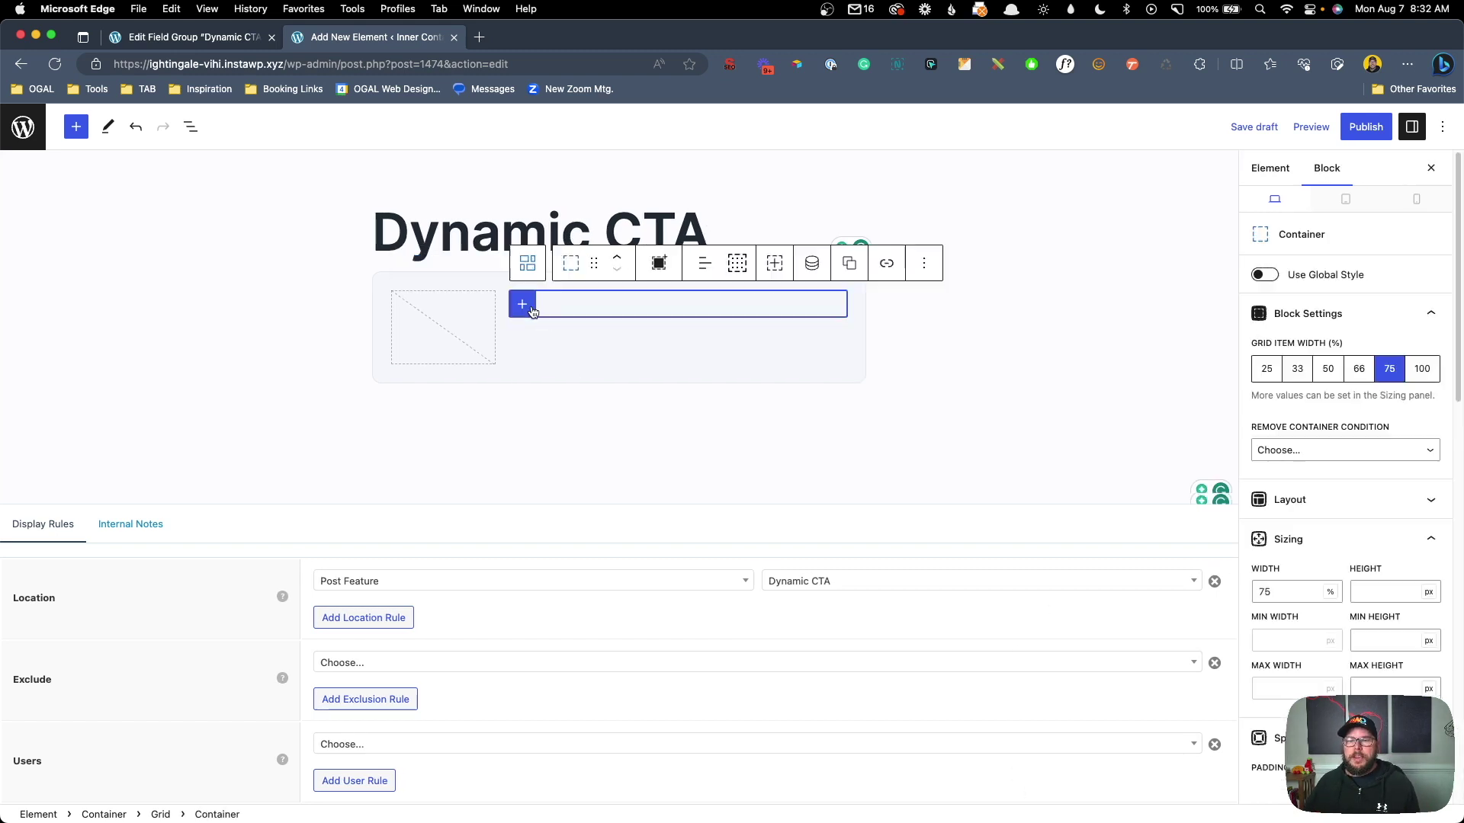
{"action": "left_click", "coordinate": [521, 303]}
{"action": "left_click", "coordinate": [720, 425]}
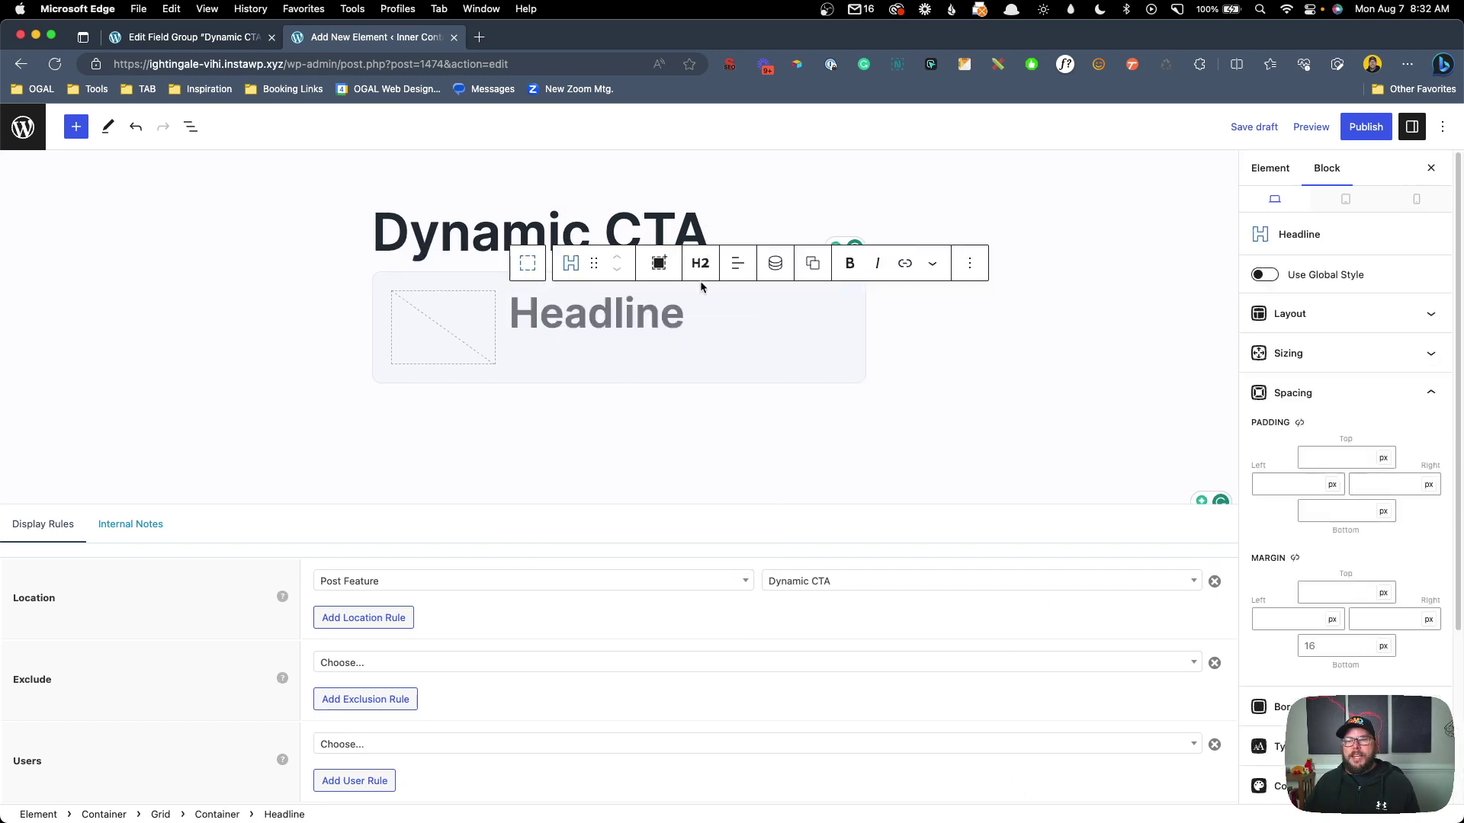
Step: Enable dynamic data on the headline and source its content from the post meta field dcta_headline, checking the name in the ACF field group
{"action": "scroll", "coordinate": [1265, 705], "scroll_direction": "down", "scroll_amount": 1}
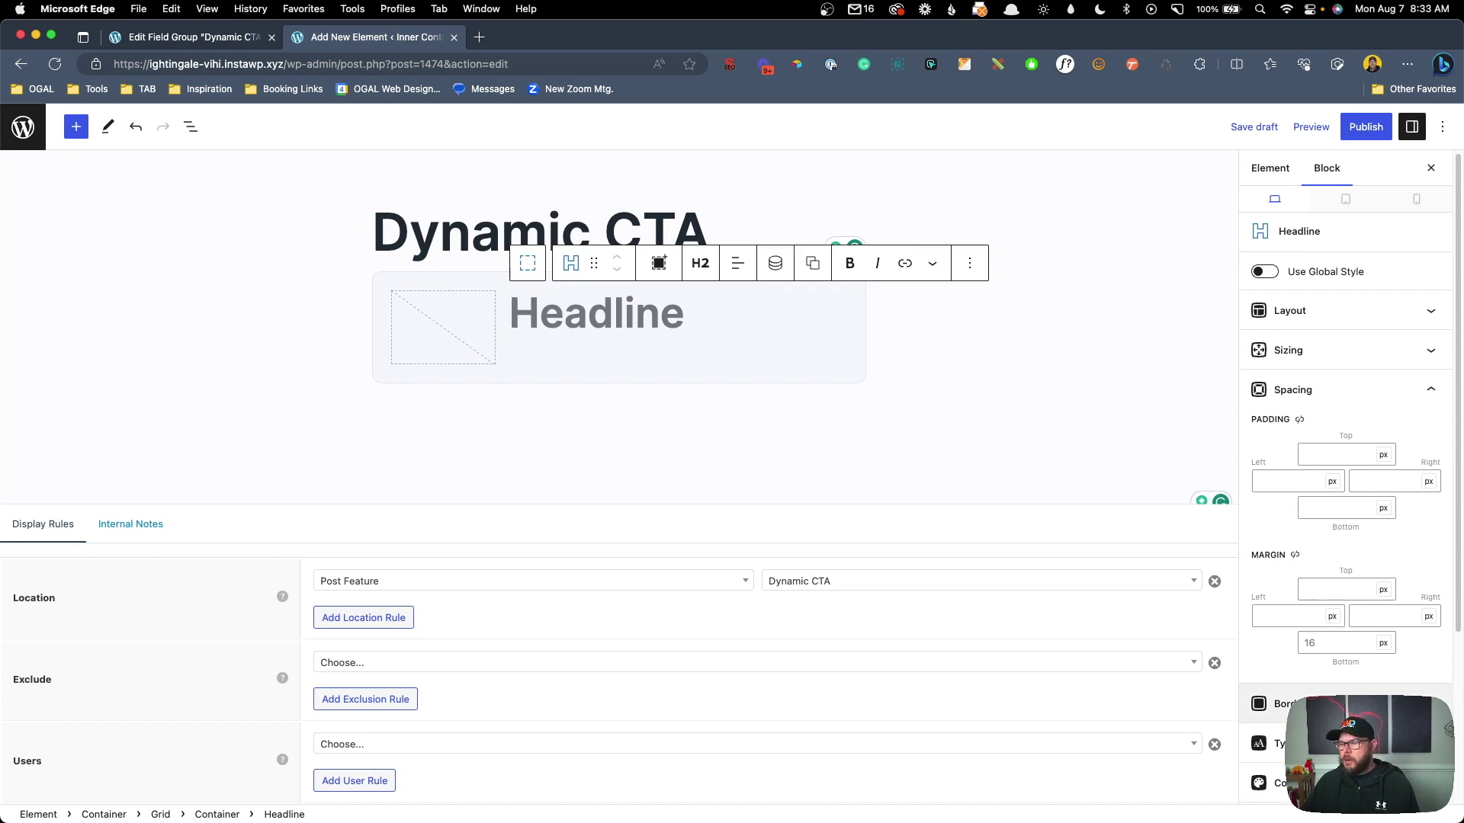
{"action": "scroll", "coordinate": [1265, 743], "scroll_direction": "down", "scroll_amount": 5}
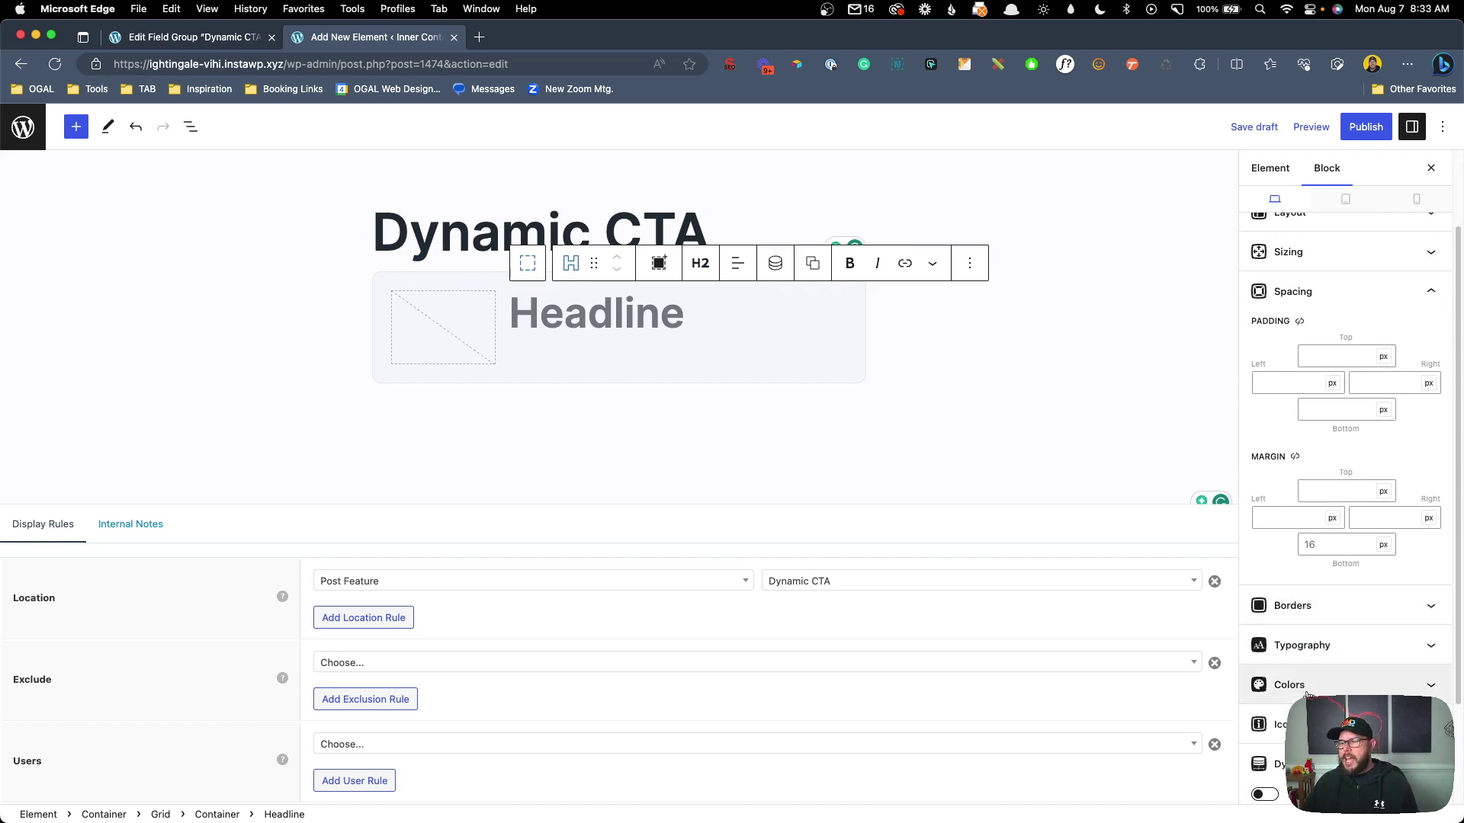
{"action": "left_click", "coordinate": [1321, 671]}
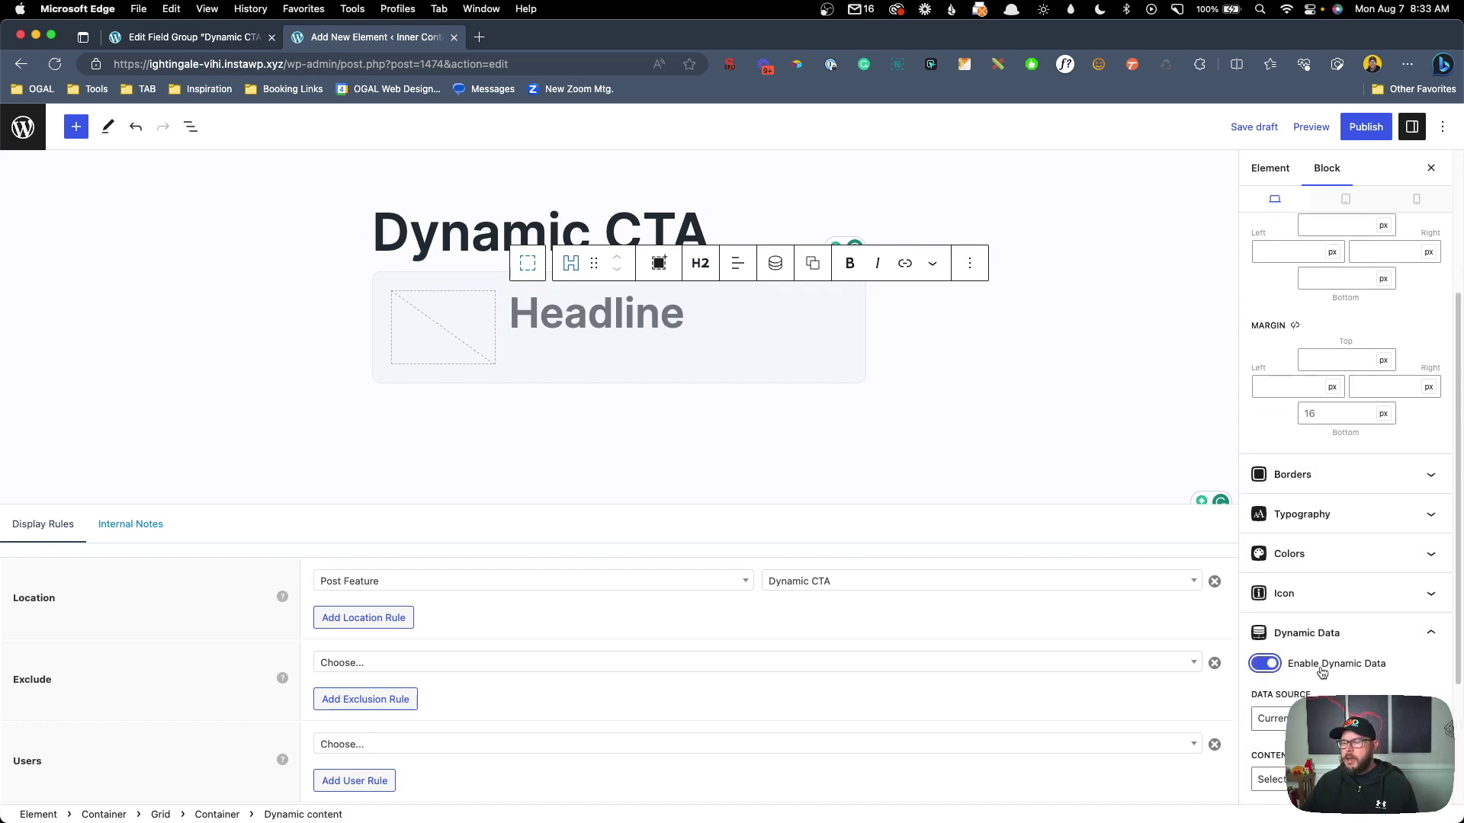
{"action": "scroll", "coordinate": [1321, 671], "scroll_direction": "down", "scroll_amount": 3}
{"action": "left_click", "coordinate": [1316, 628]}
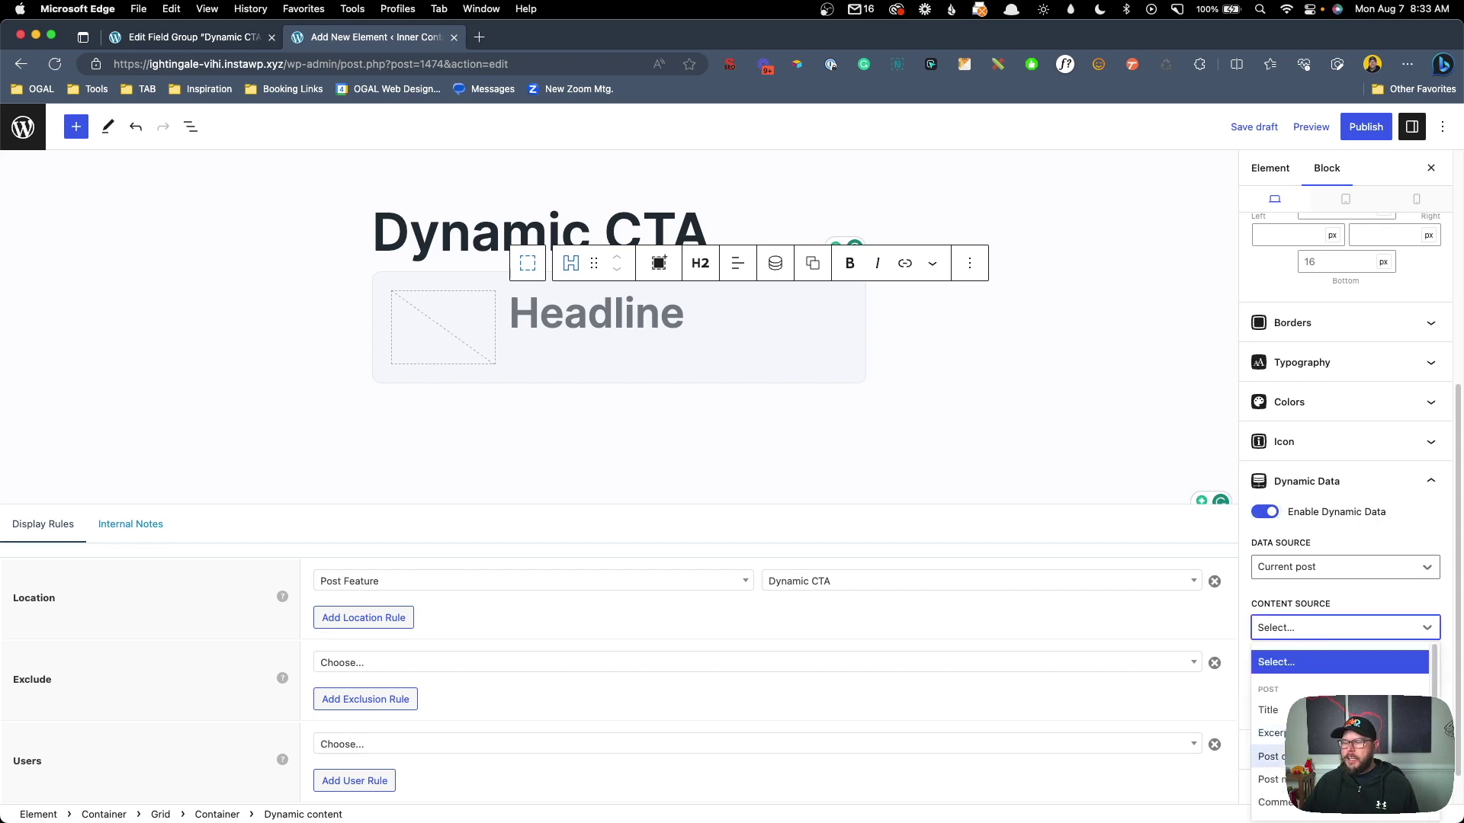
{"action": "left_click", "coordinate": [1280, 779]}
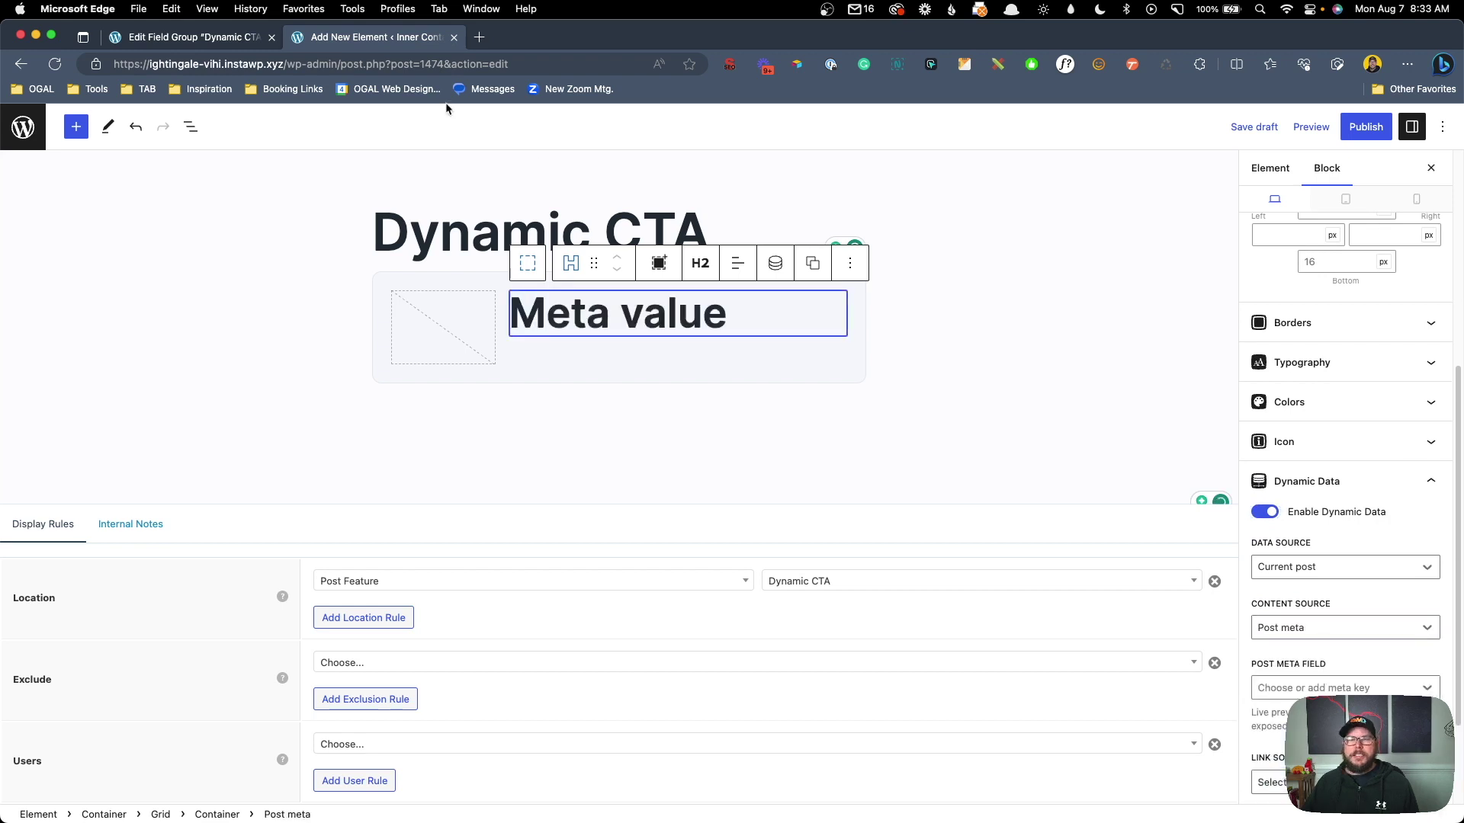
{"action": "left_click", "coordinate": [221, 38]}
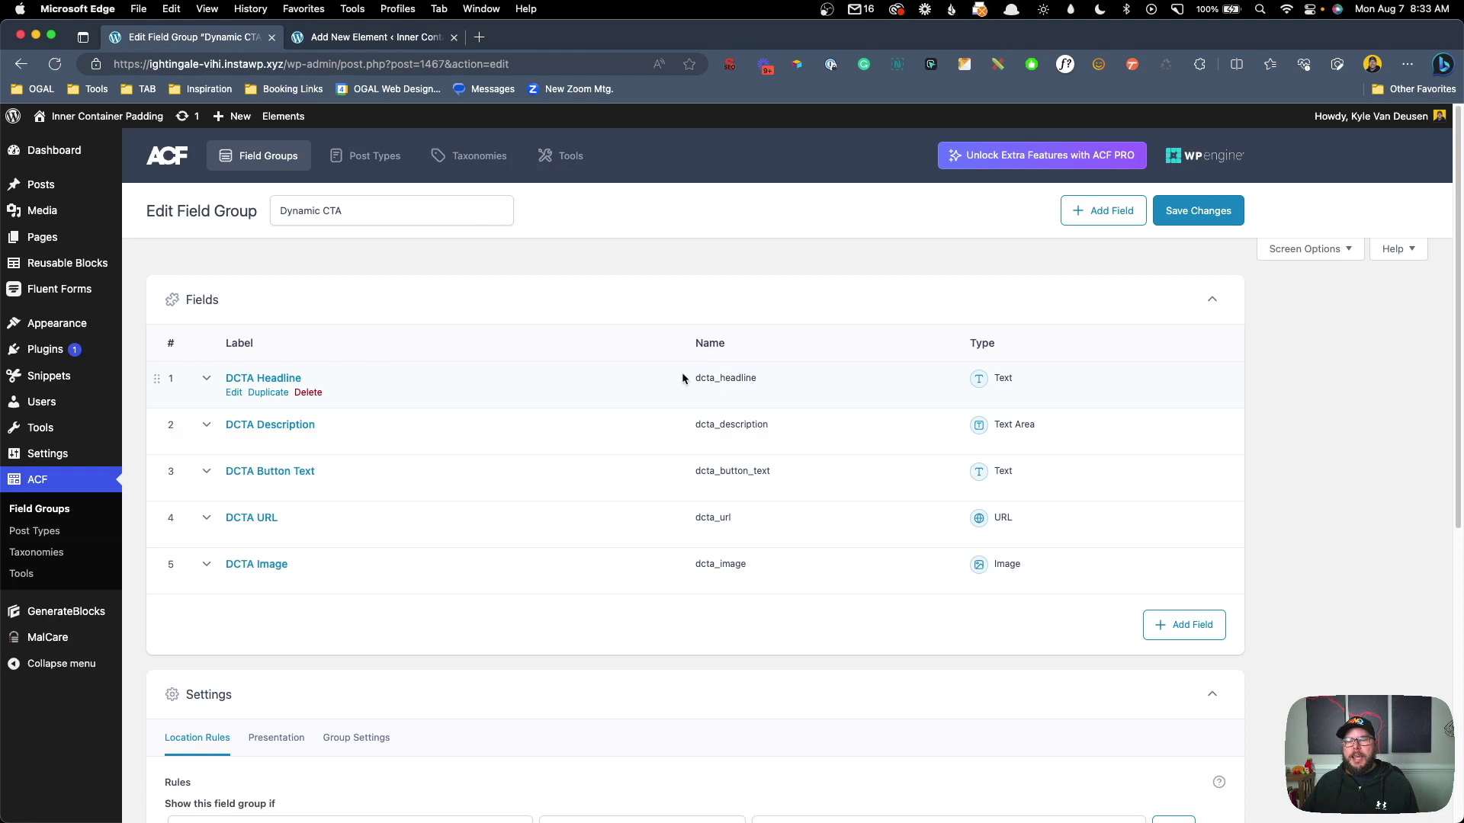
{"action": "left_click", "coordinate": [332, 40]}
{"action": "left_click", "coordinate": [1299, 688]}
{"action": "type", "text": "dcta_headline"}
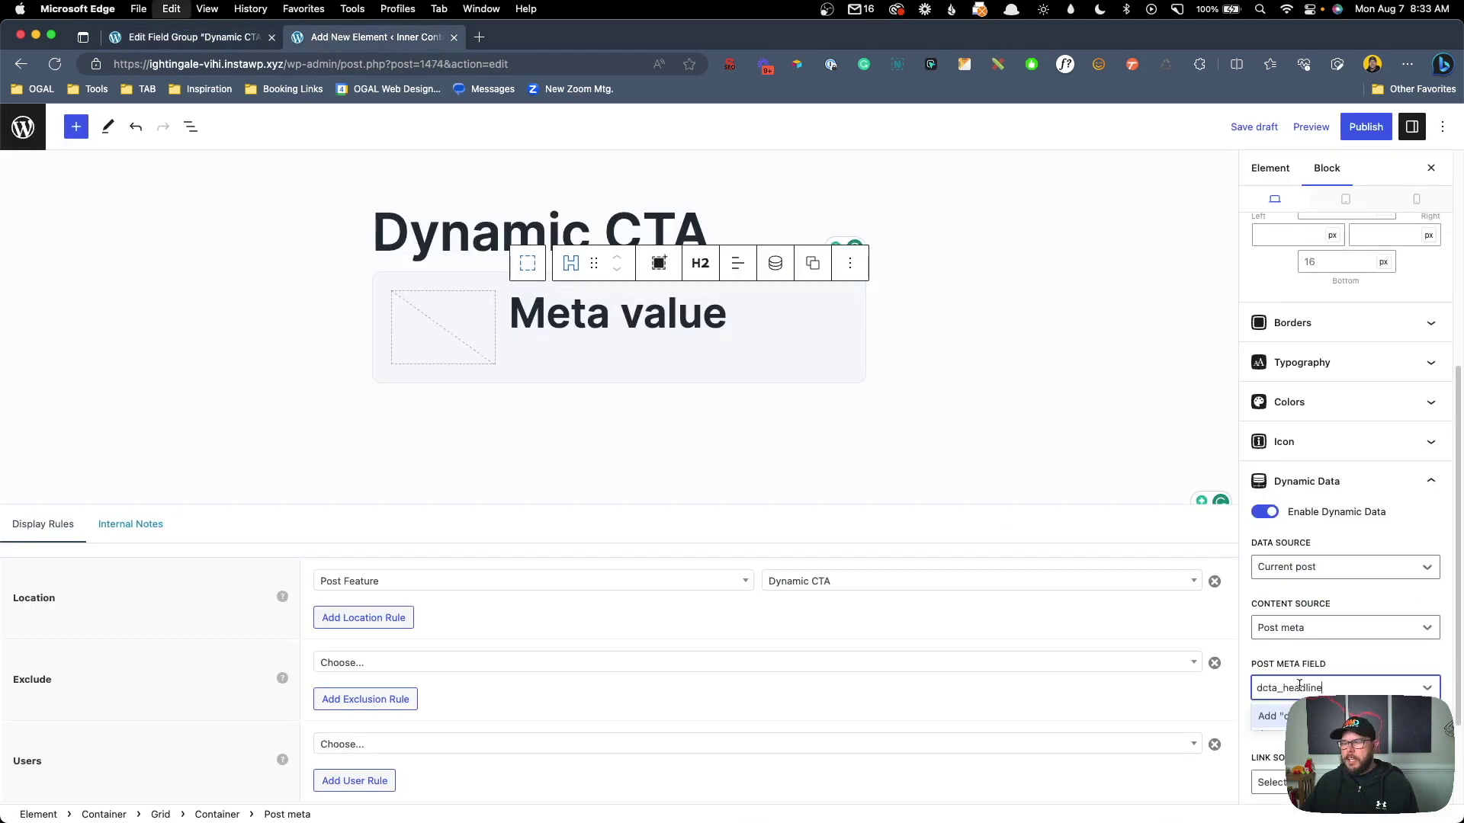
{"action": "key", "text": "Return"}
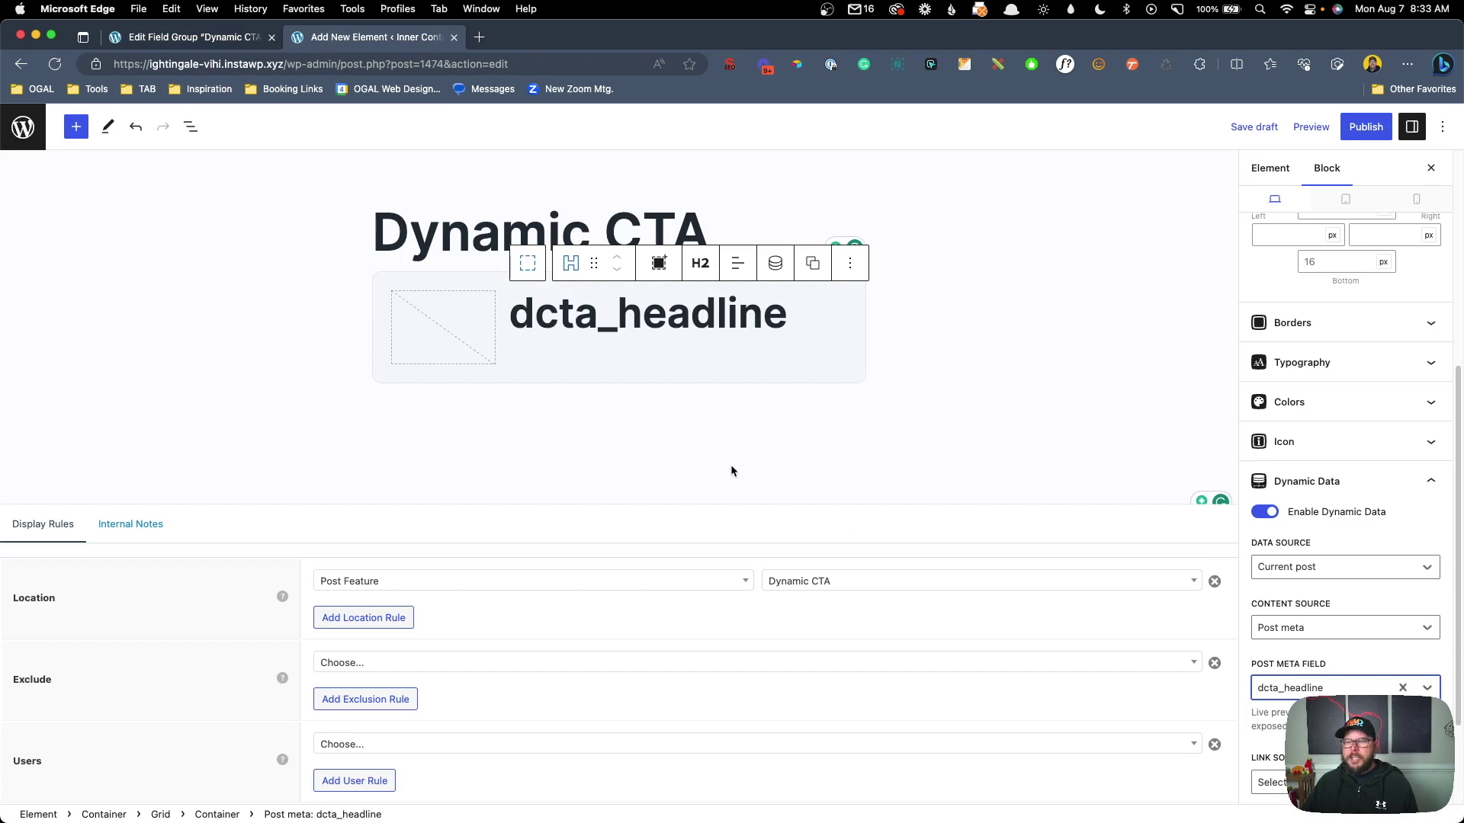
Step: Apply the h4 global style to the dcta_headline block
{"action": "scroll", "coordinate": [1331, 296], "scroll_direction": "up", "scroll_amount": 5}
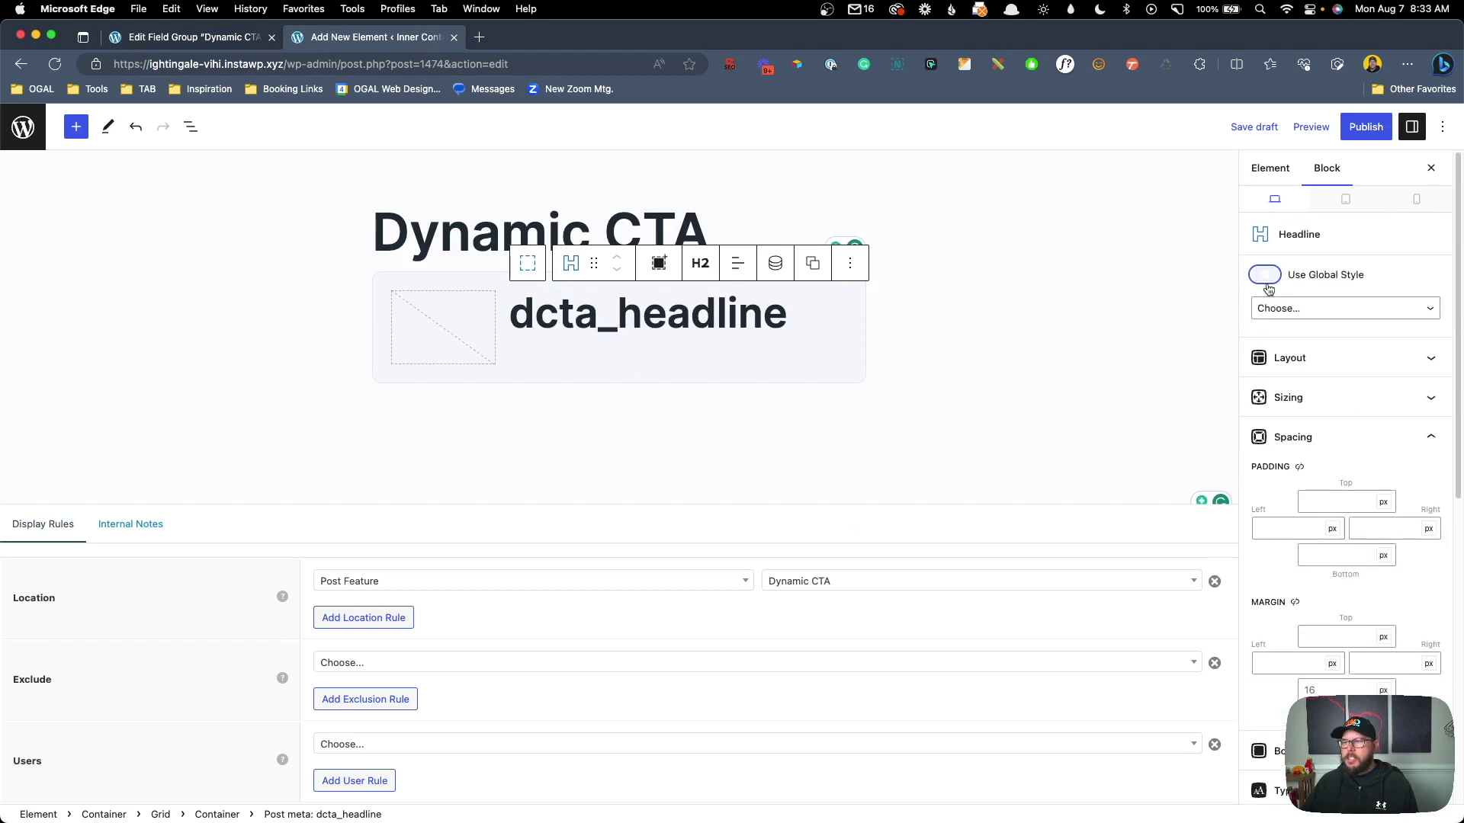
{"action": "left_click", "coordinate": [1299, 319]}
{"action": "left_click", "coordinate": [1294, 408]}
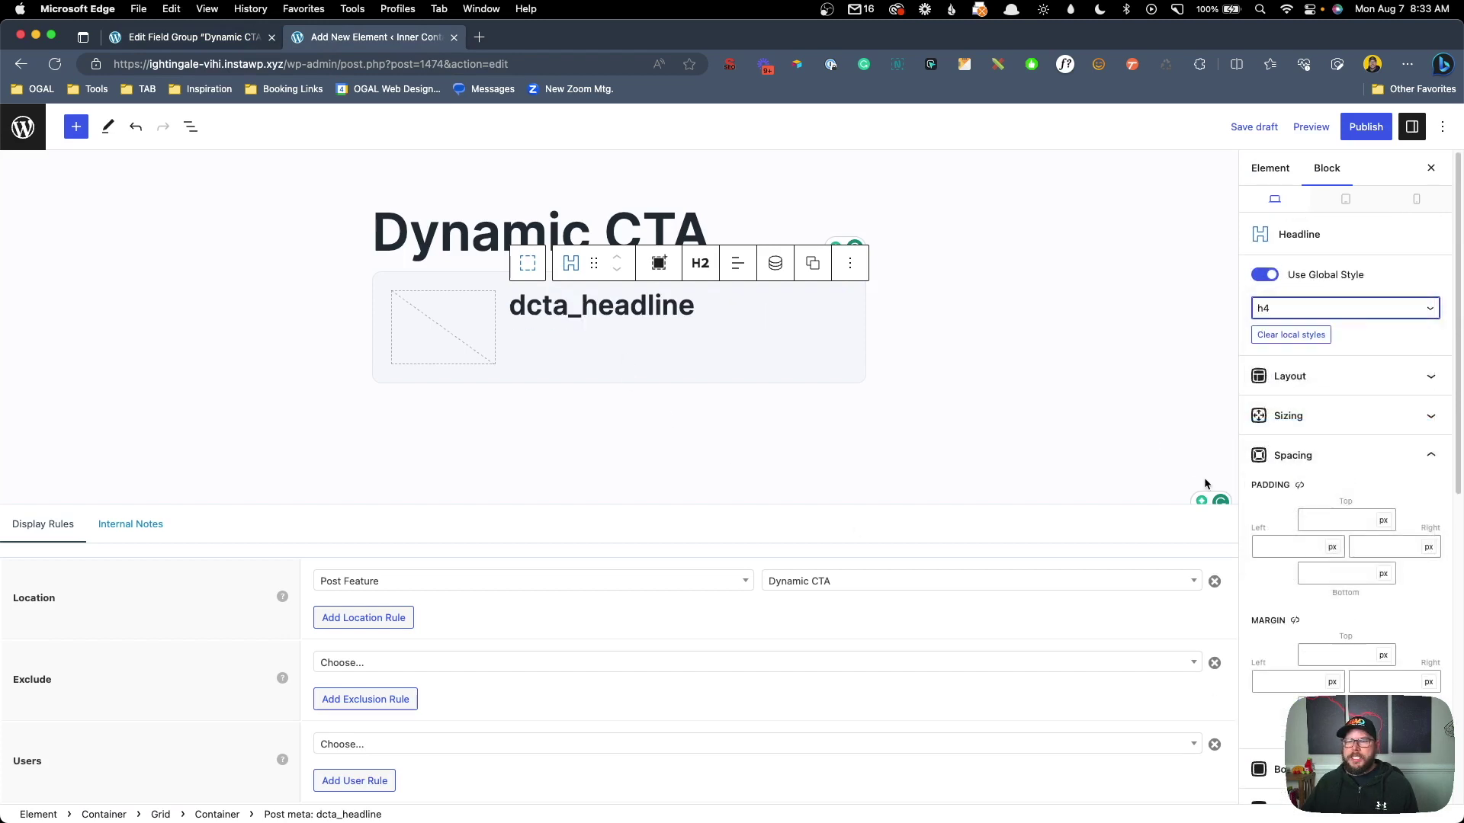
Step: Add a second Headline block below dcta_headline and set its tag to P
{"action": "left_click", "coordinate": [691, 308]}
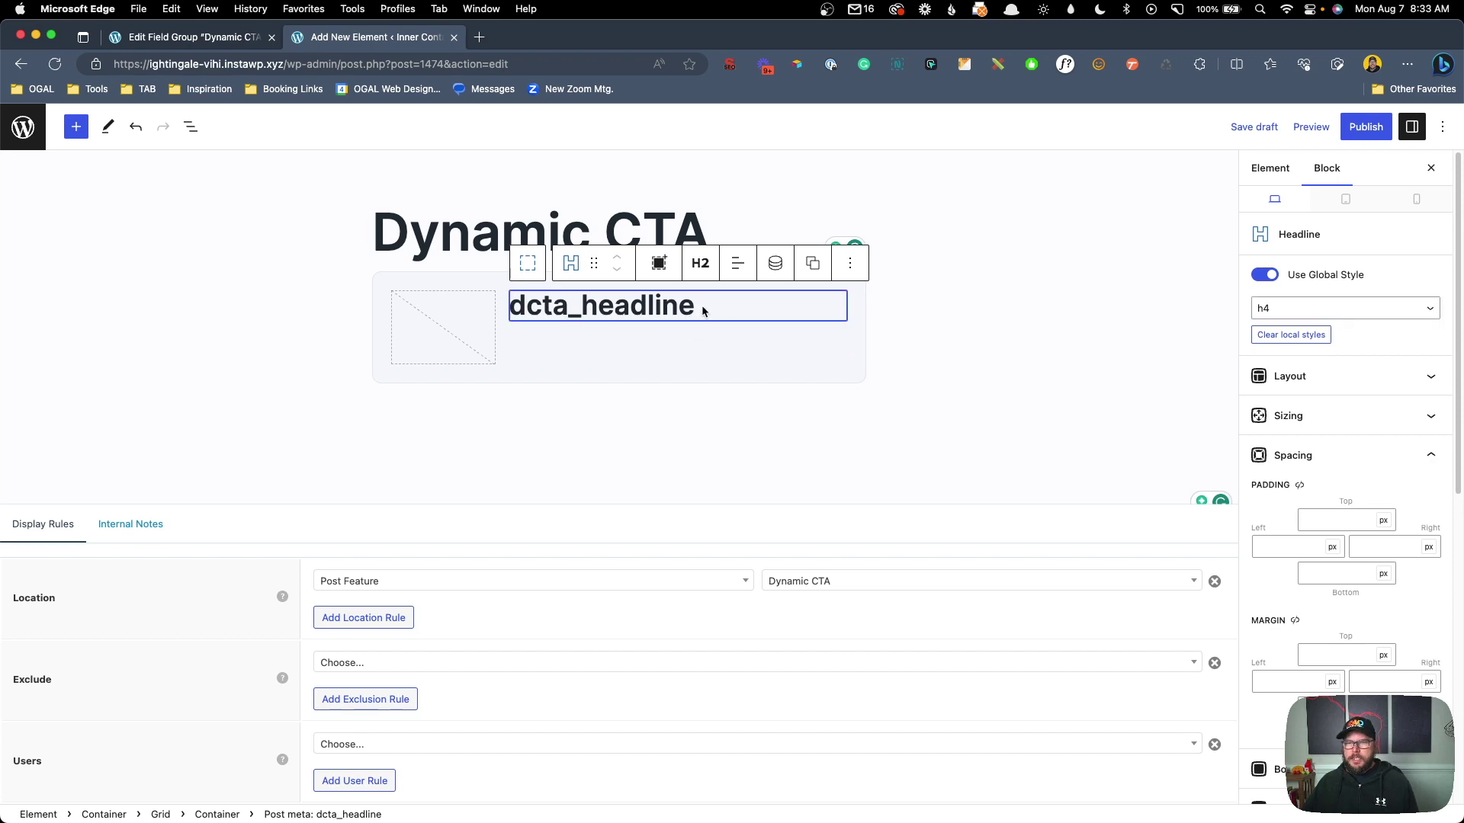
{"action": "key", "text": "Return"}
{"action": "type", "text": "/head"}
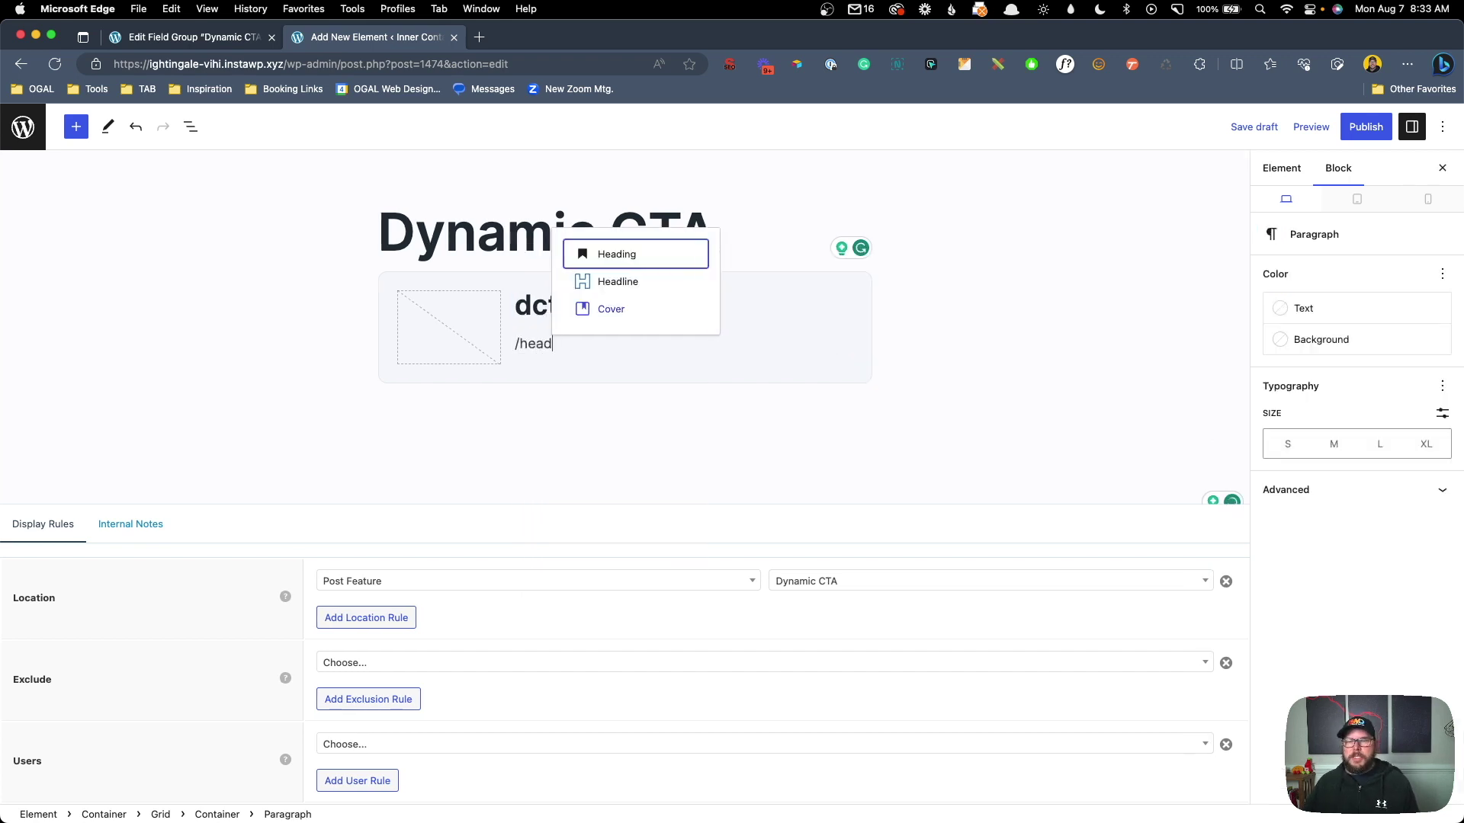
{"action": "left_click", "coordinate": [641, 280]}
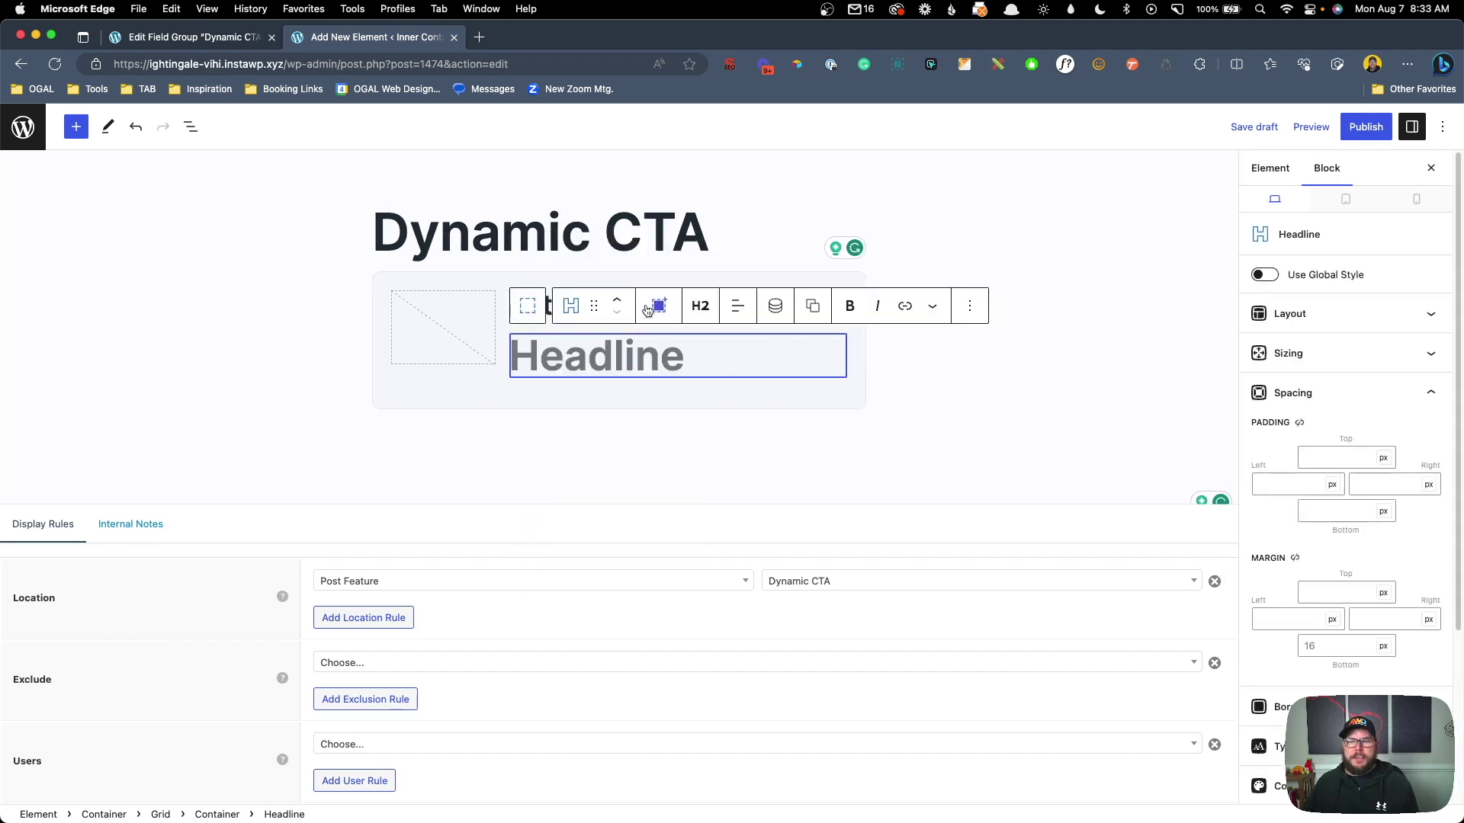
{"action": "left_click", "coordinate": [700, 306]}
{"action": "left_click", "coordinate": [730, 522]}
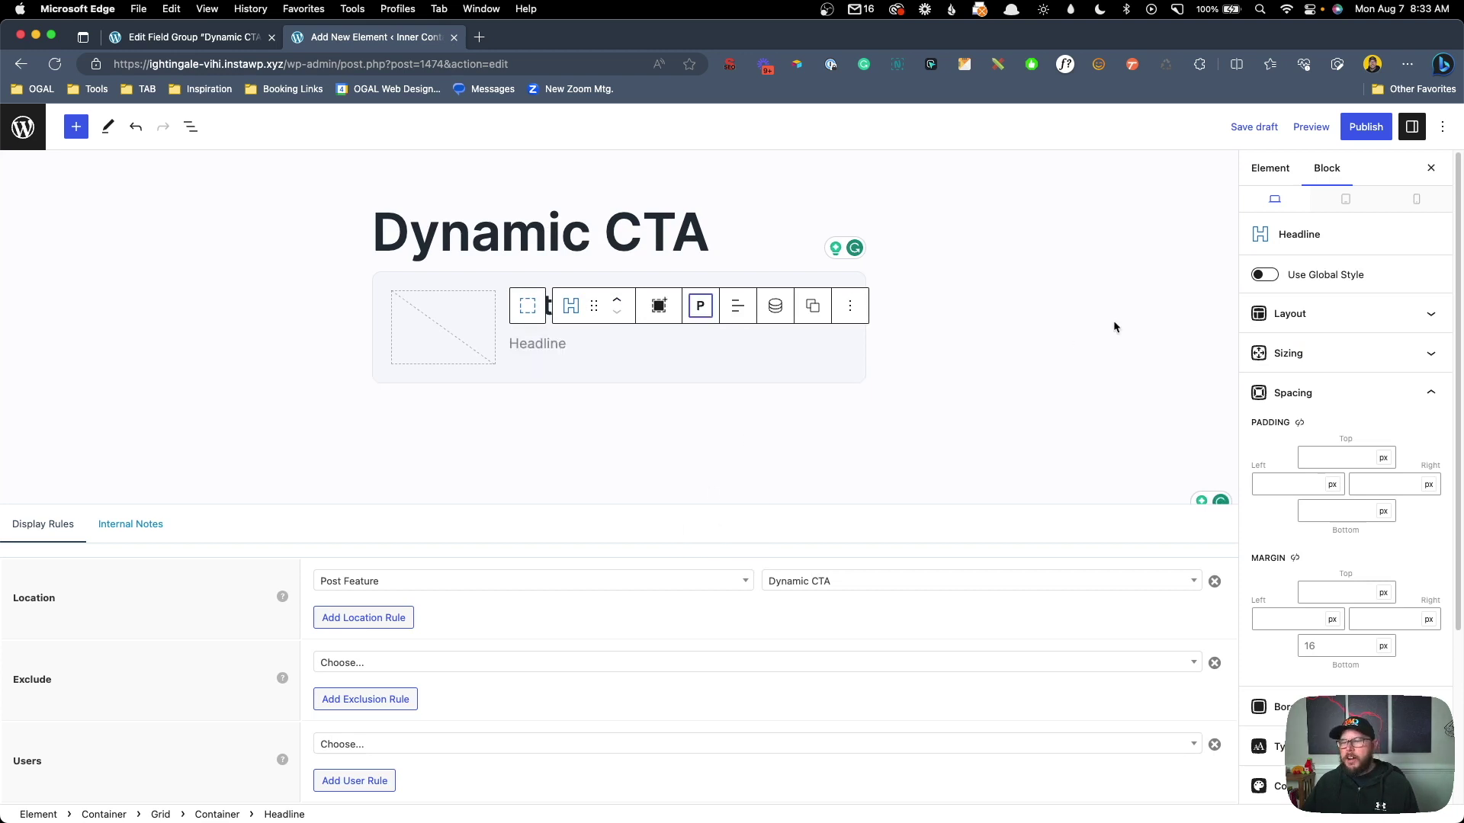
Step: Enable dynamic data on the new paragraph-tag headline and source its content from the post meta field dcta_description, checking the name in ACF
{"action": "scroll", "coordinate": [1376, 690], "scroll_direction": "down", "scroll_amount": 3}
{"action": "left_click", "coordinate": [1264, 663]}
{"action": "scroll", "coordinate": [1296, 625], "scroll_direction": "down", "scroll_amount": 3}
{"action": "left_click", "coordinate": [1292, 585]}
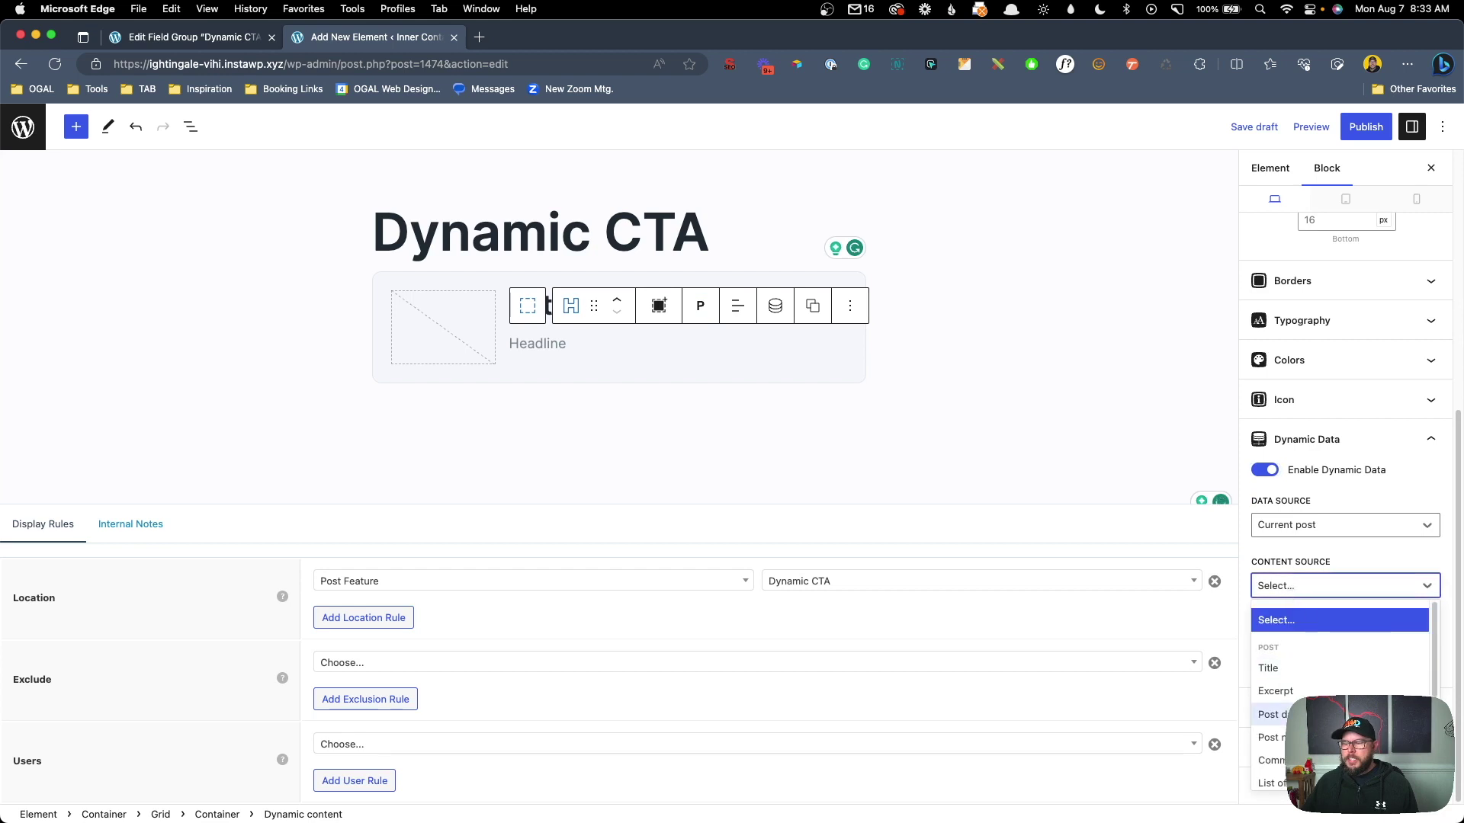
{"action": "left_click", "coordinate": [1269, 737]}
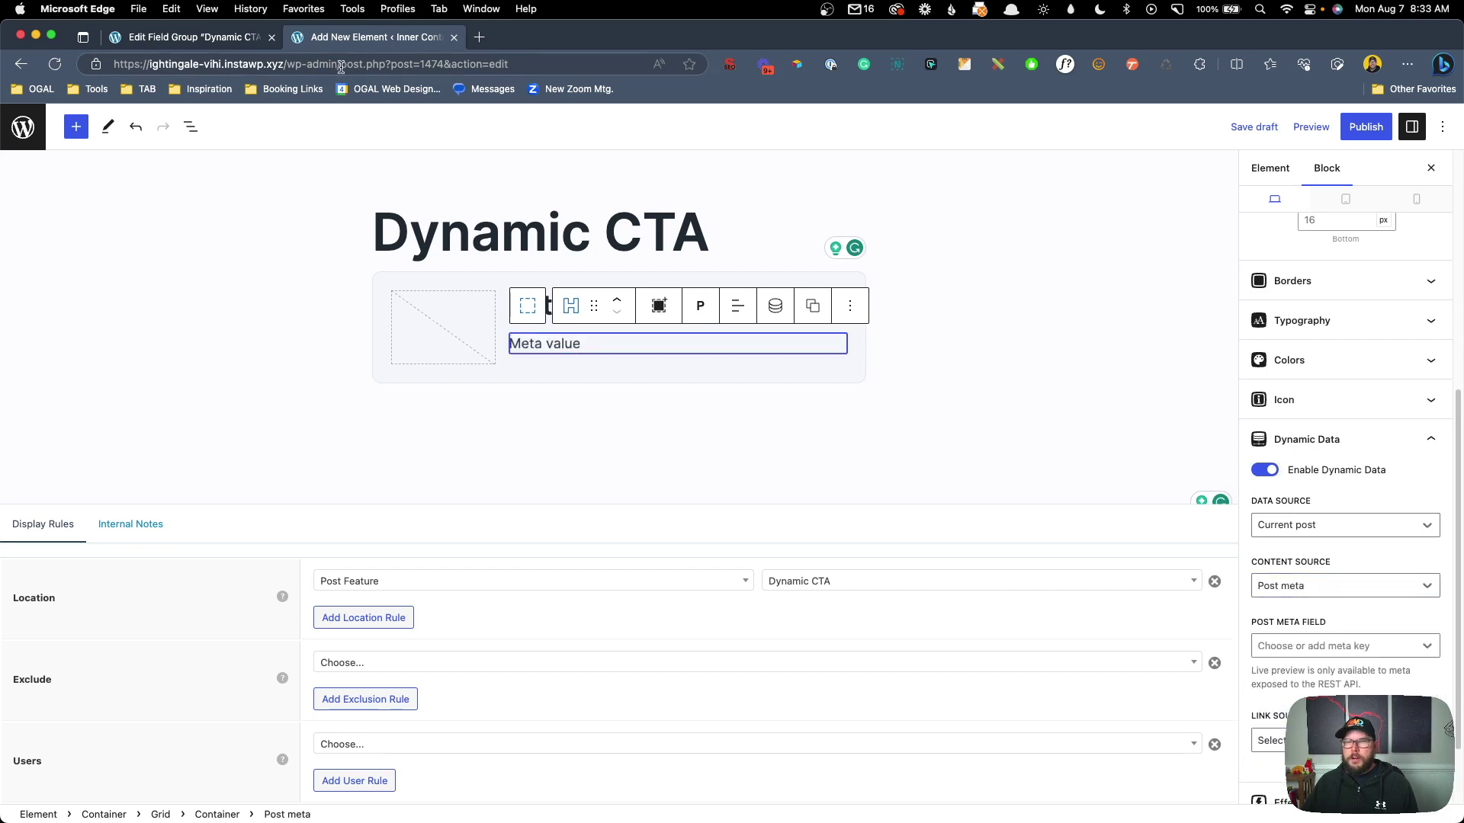
{"action": "left_click", "coordinate": [200, 36]}
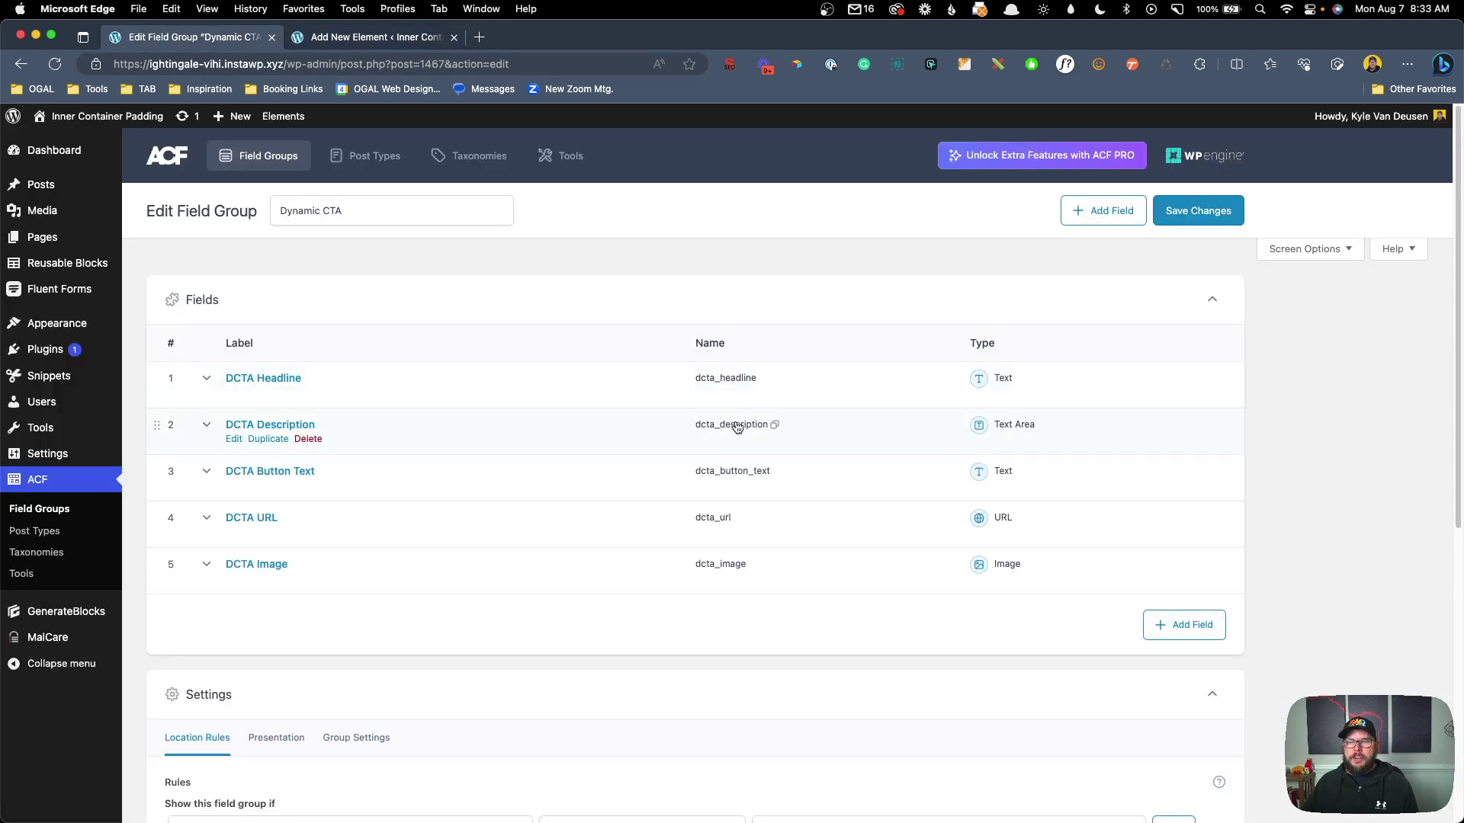
{"action": "left_click", "coordinate": [357, 38]}
{"action": "left_click", "coordinate": [1308, 652]}
{"action": "type", "text": "dcta_description"}
{"action": "left_click", "coordinate": [1305, 674]}
Step: Add a Button block below the dcta_description block in the Dynamic CTA element
{"action": "left_click", "coordinate": [631, 340]}
{"action": "key", "text": "Return"}
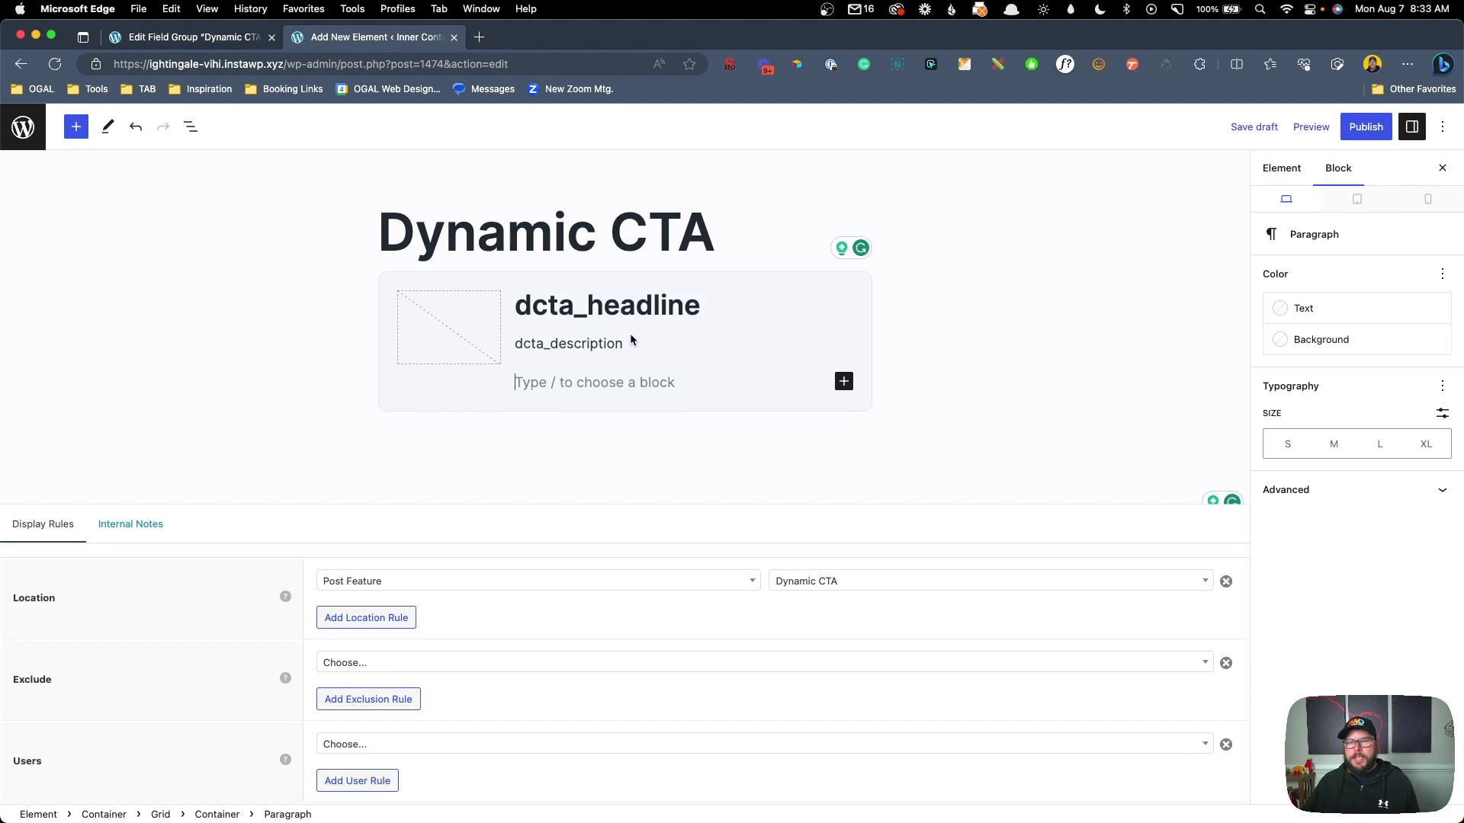
{"action": "type", "text": "/butt"}
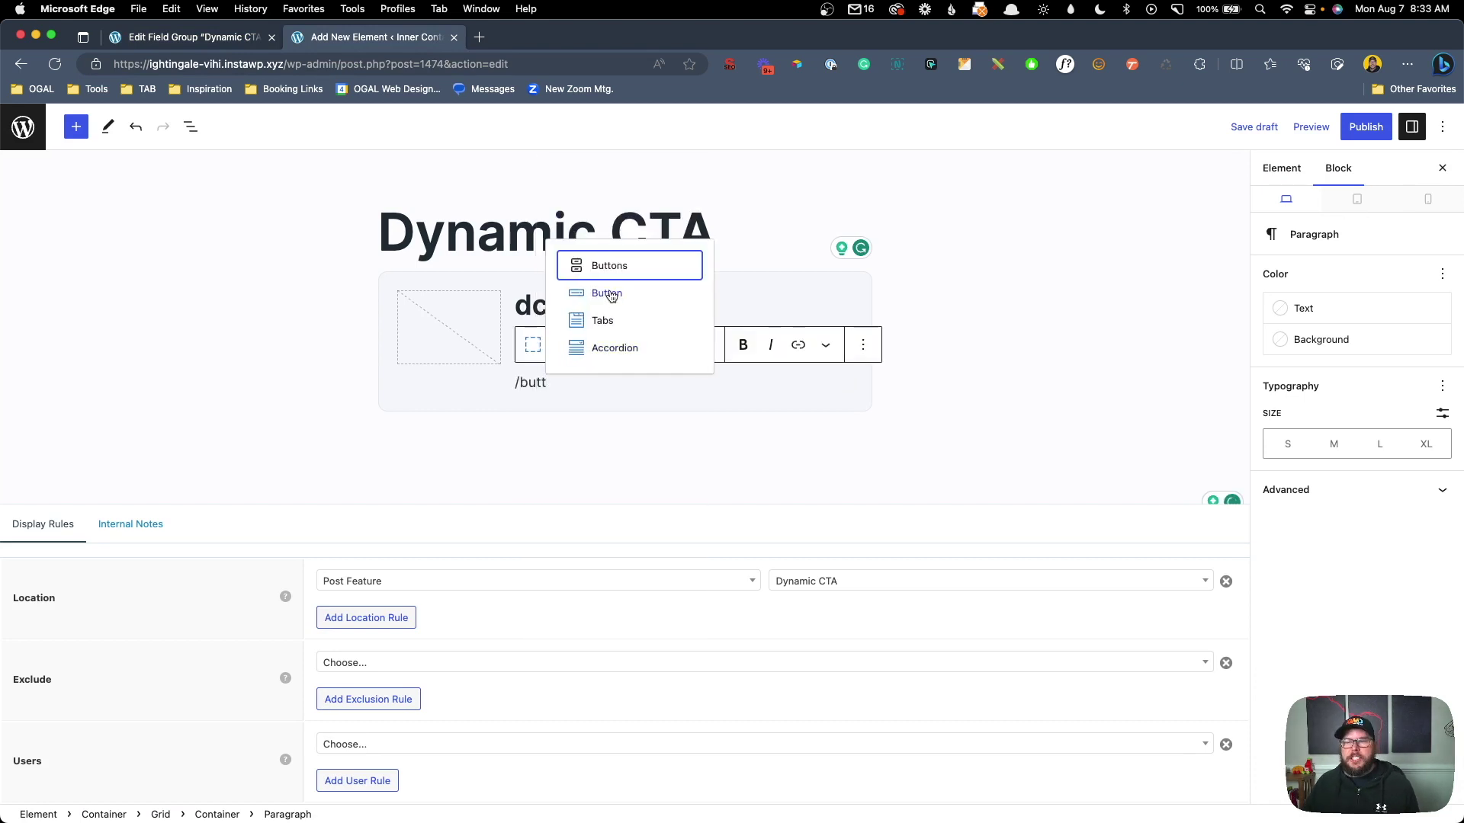
{"action": "left_click", "coordinate": [611, 296]}
Step: Enable dynamic data on the button and source its content from the post meta field dcta_button_text, checking the name in the ACF field group
{"action": "left_click", "coordinate": [1280, 661]}
{"action": "scroll", "coordinate": [1341, 642], "scroll_direction": "down", "scroll_amount": 3}
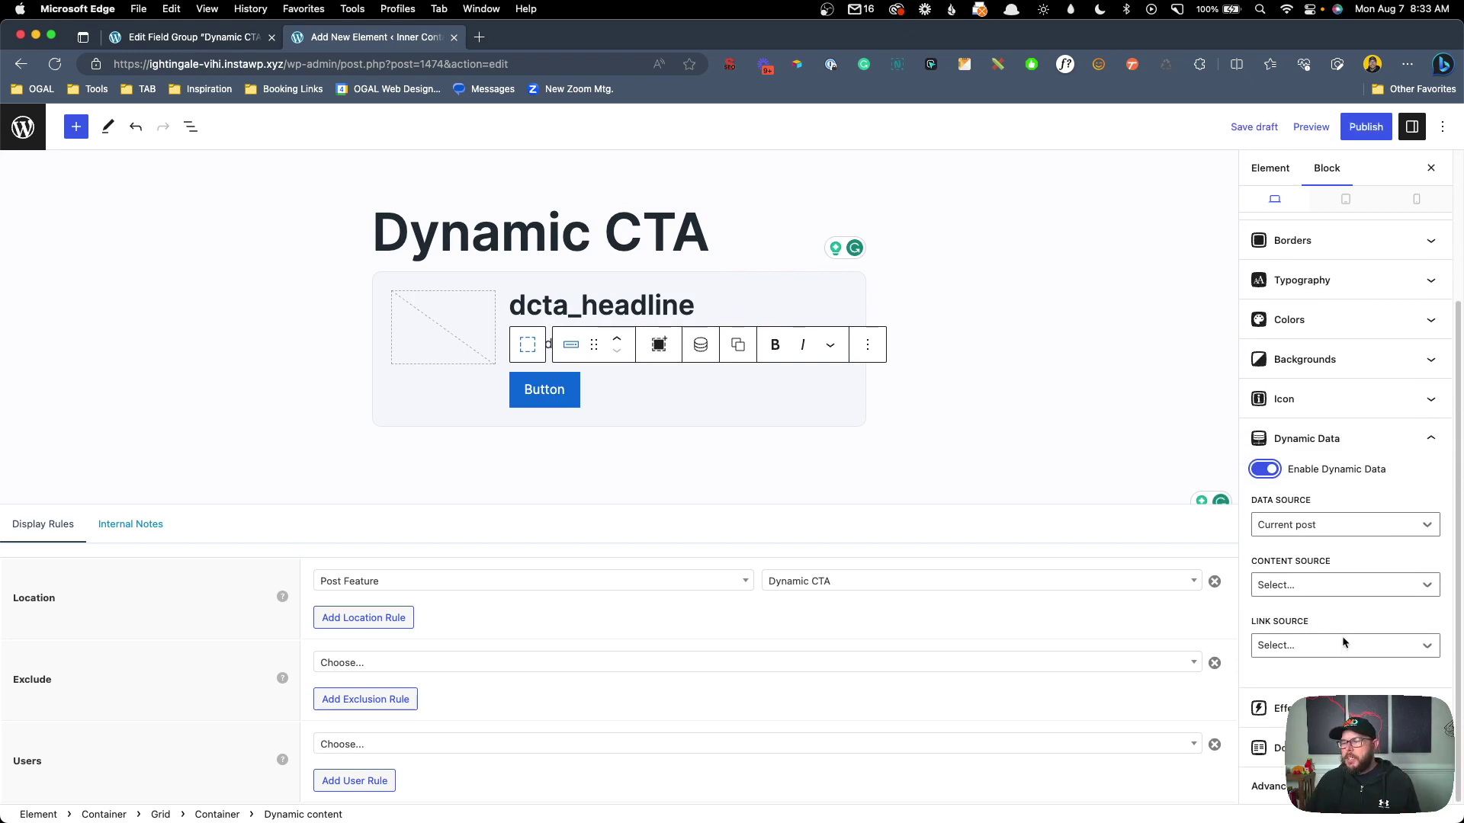
{"action": "left_click", "coordinate": [162, 37]}
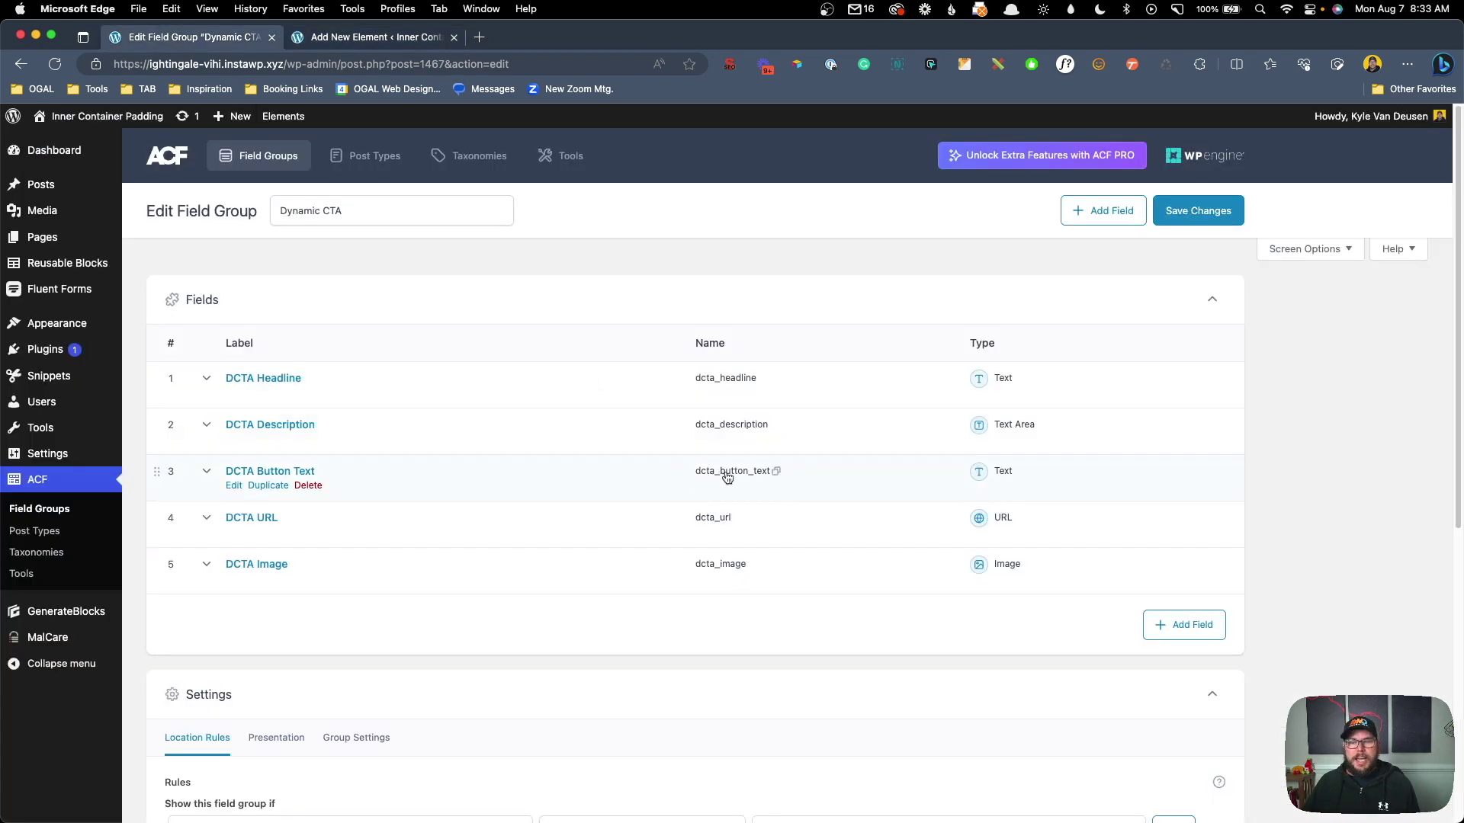
{"action": "key", "text": "ctrl+Tab"}
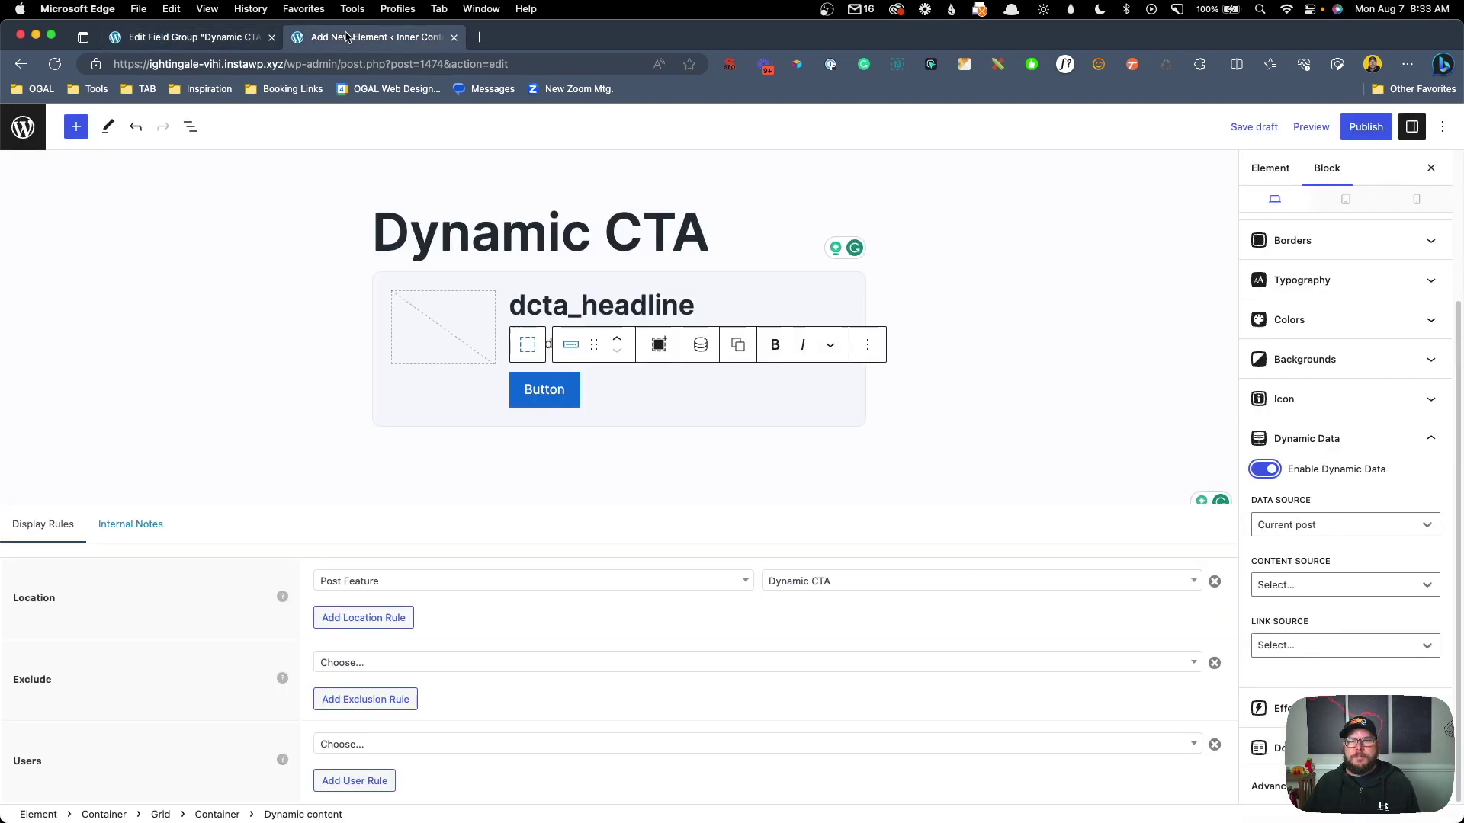
{"action": "left_click", "coordinate": [1276, 584]}
{"action": "left_click", "coordinate": [1270, 736]}
{"action": "left_click", "coordinate": [1287, 646]}
{"action": "type", "text": "dcta_button_text"}
{"action": "left_click", "coordinate": [1294, 676]}
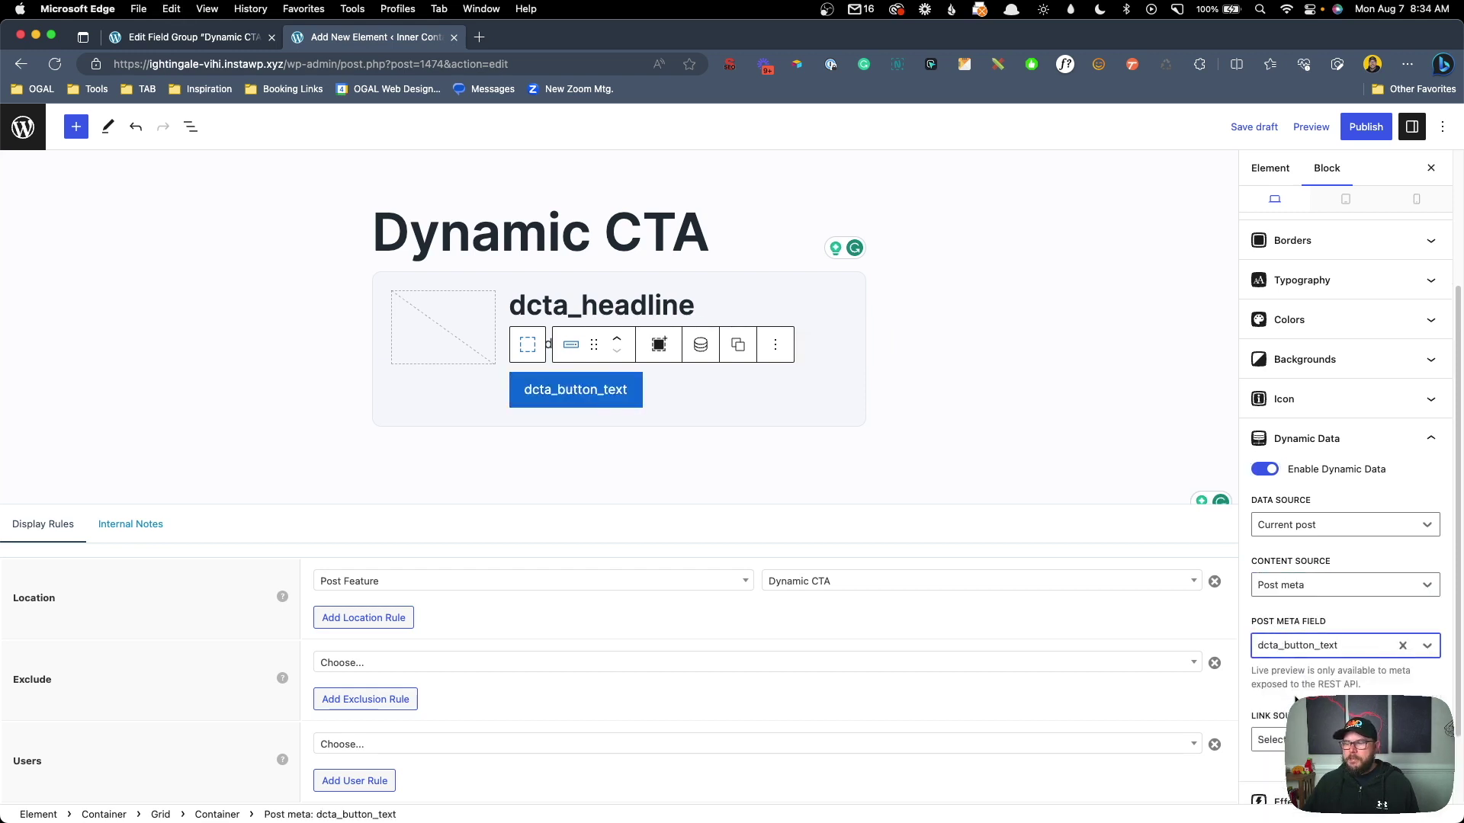
Step: Set the button's link source to the post meta field dcta_url, checking the field name in ACF
{"action": "left_click", "coordinate": [194, 37]}
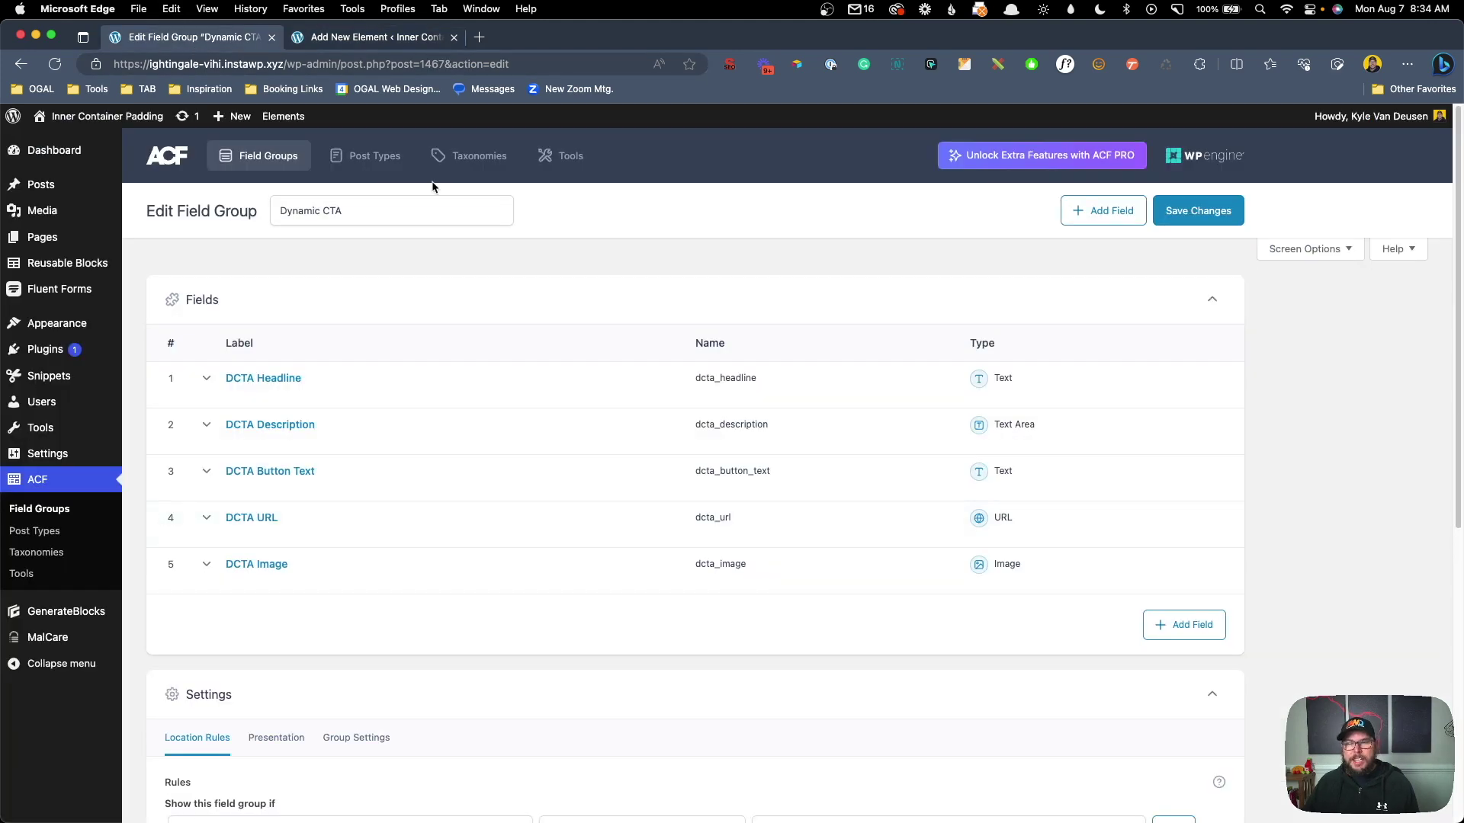
{"action": "key", "text": "ctrl+Tab"}
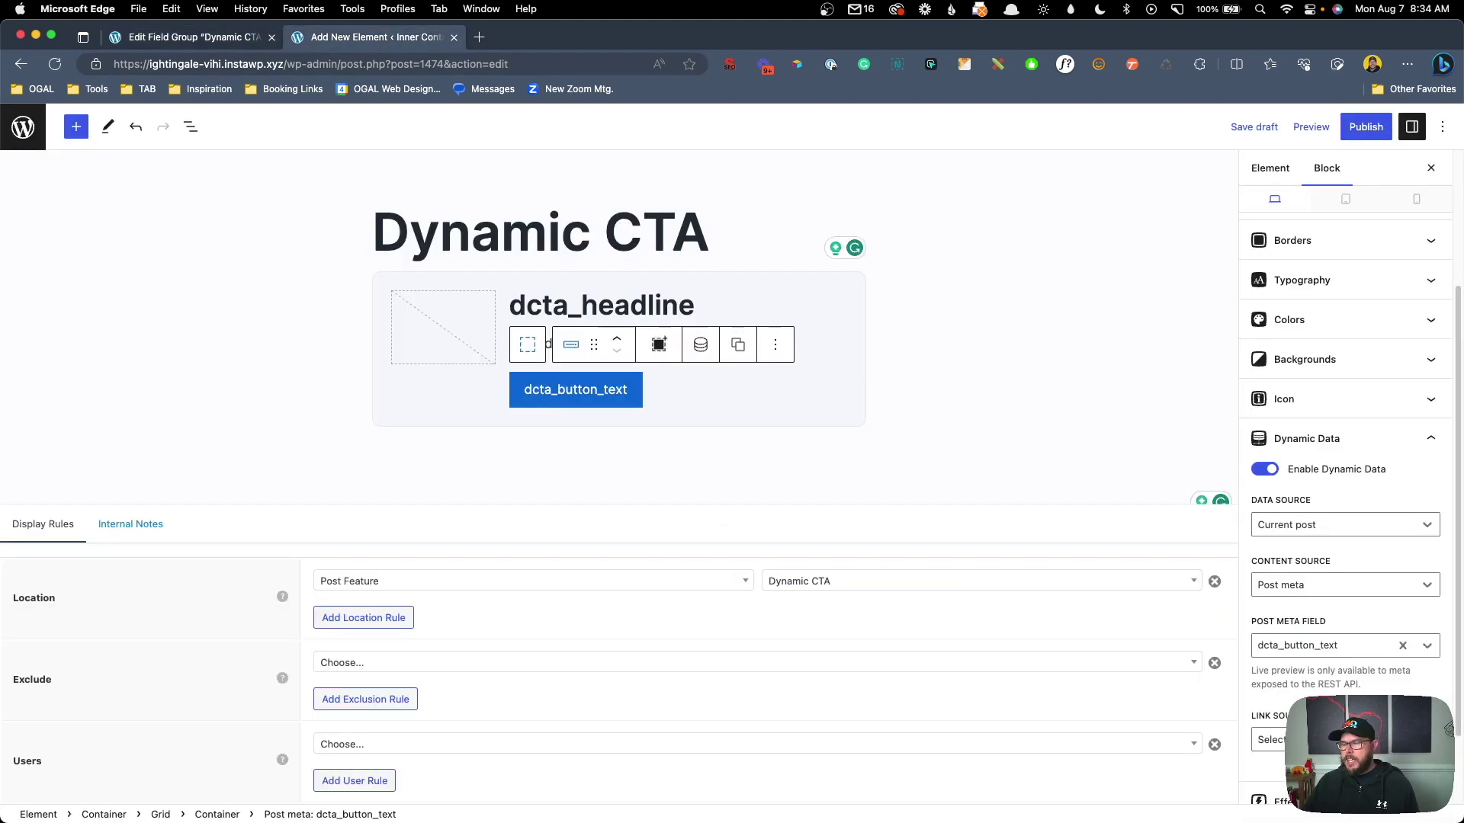
{"action": "left_click", "coordinate": [1270, 739]}
{"action": "left_click", "coordinate": [1329, 631]}
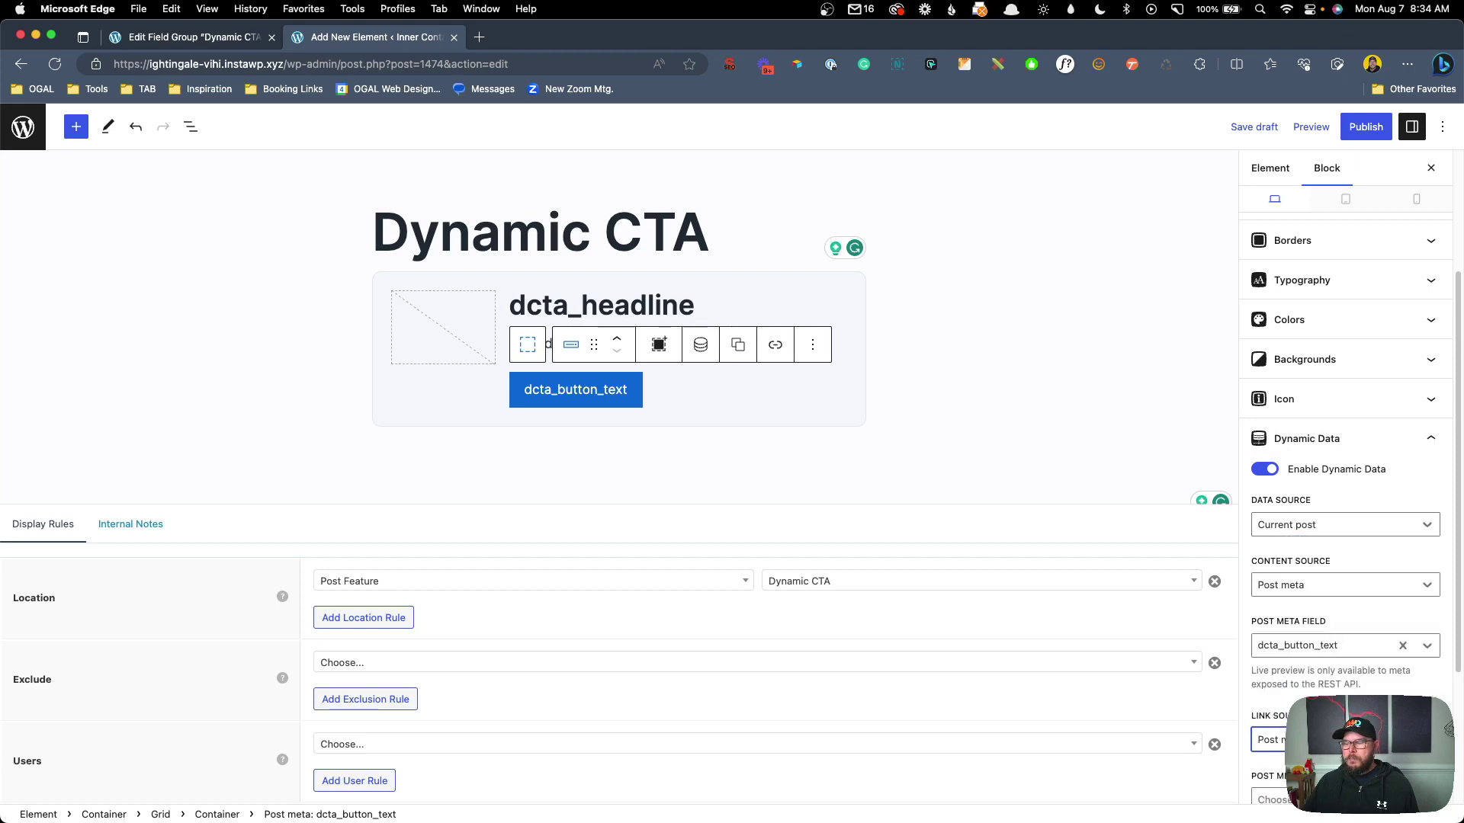
{"action": "left_click", "coordinate": [1269, 800]}
{"action": "left_click", "coordinate": [1311, 754]}
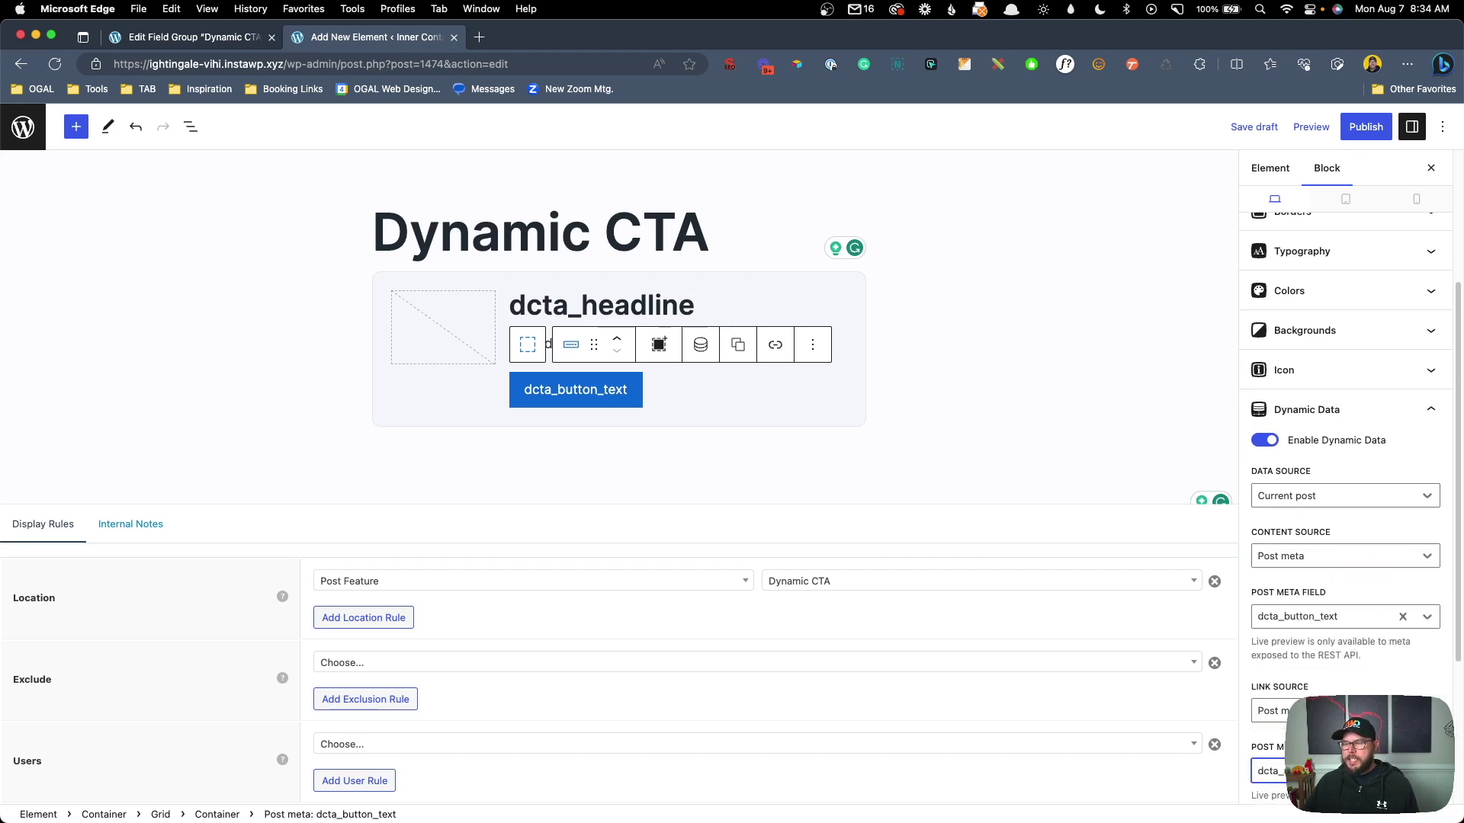
Step: Publish the Dynamic CTA element
{"action": "left_click", "coordinate": [753, 413]}
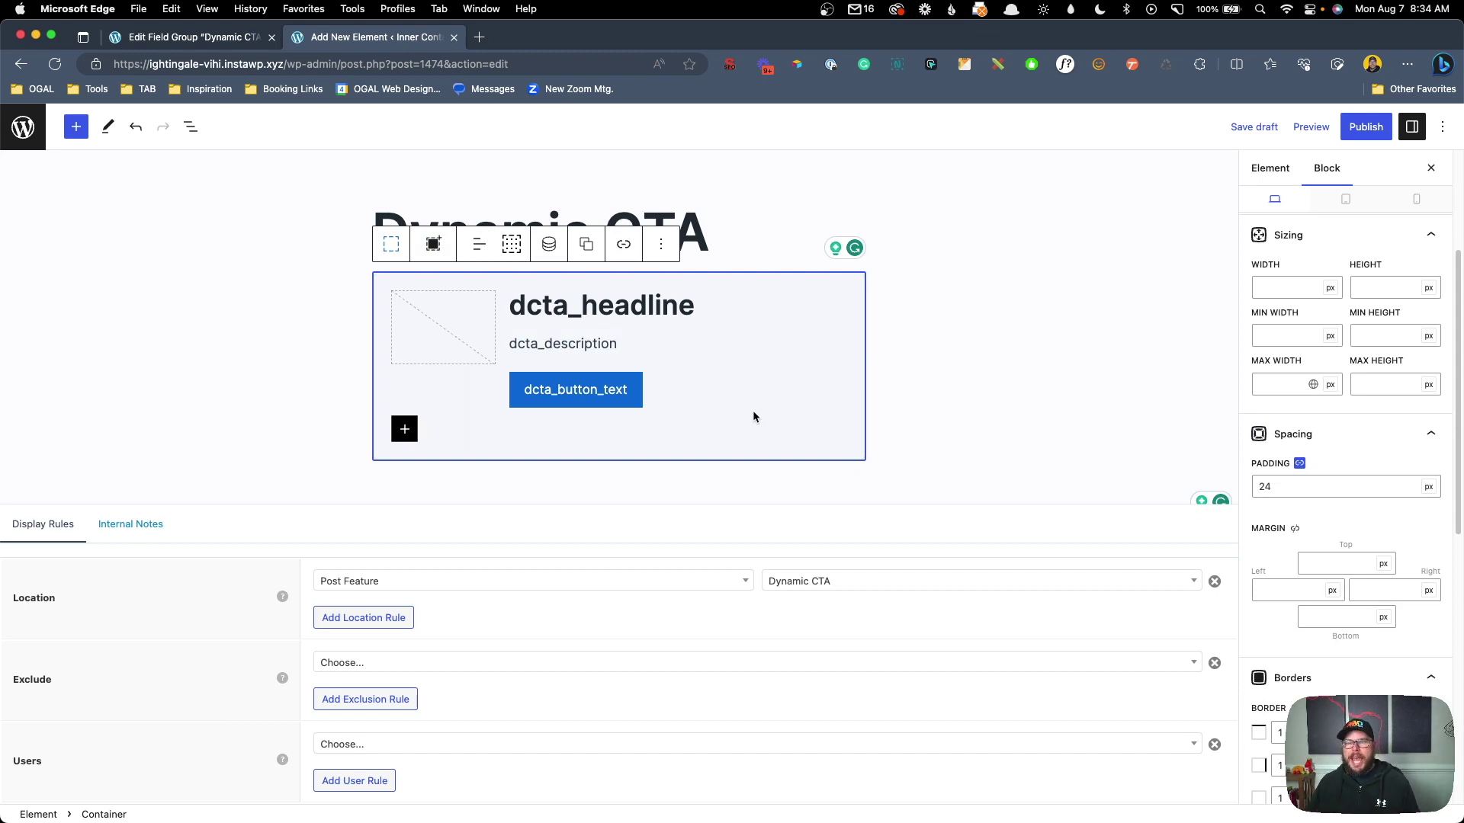
{"action": "left_click", "coordinate": [1364, 126]}
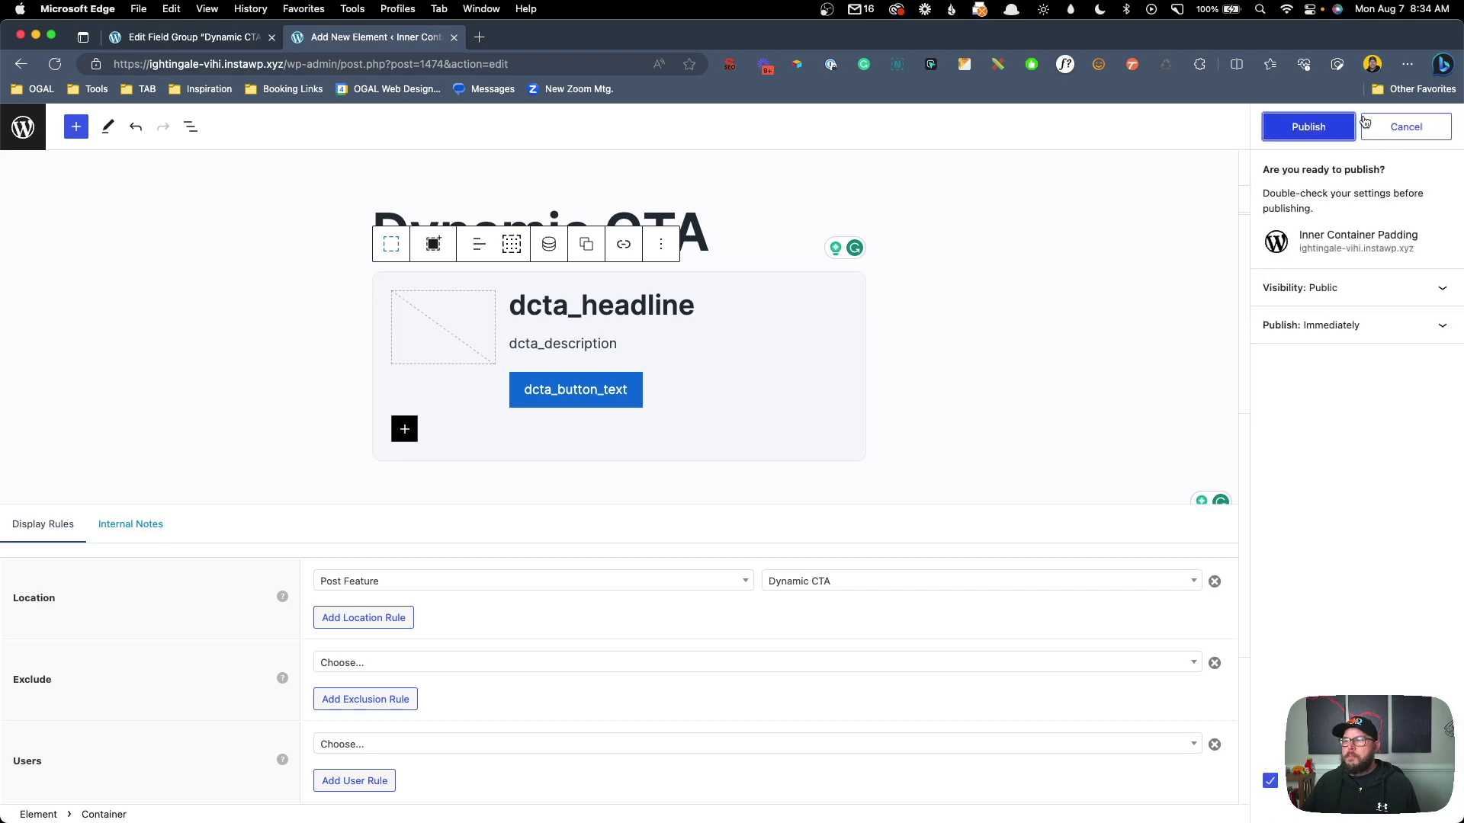
{"action": "left_click", "coordinate": [1340, 130]}
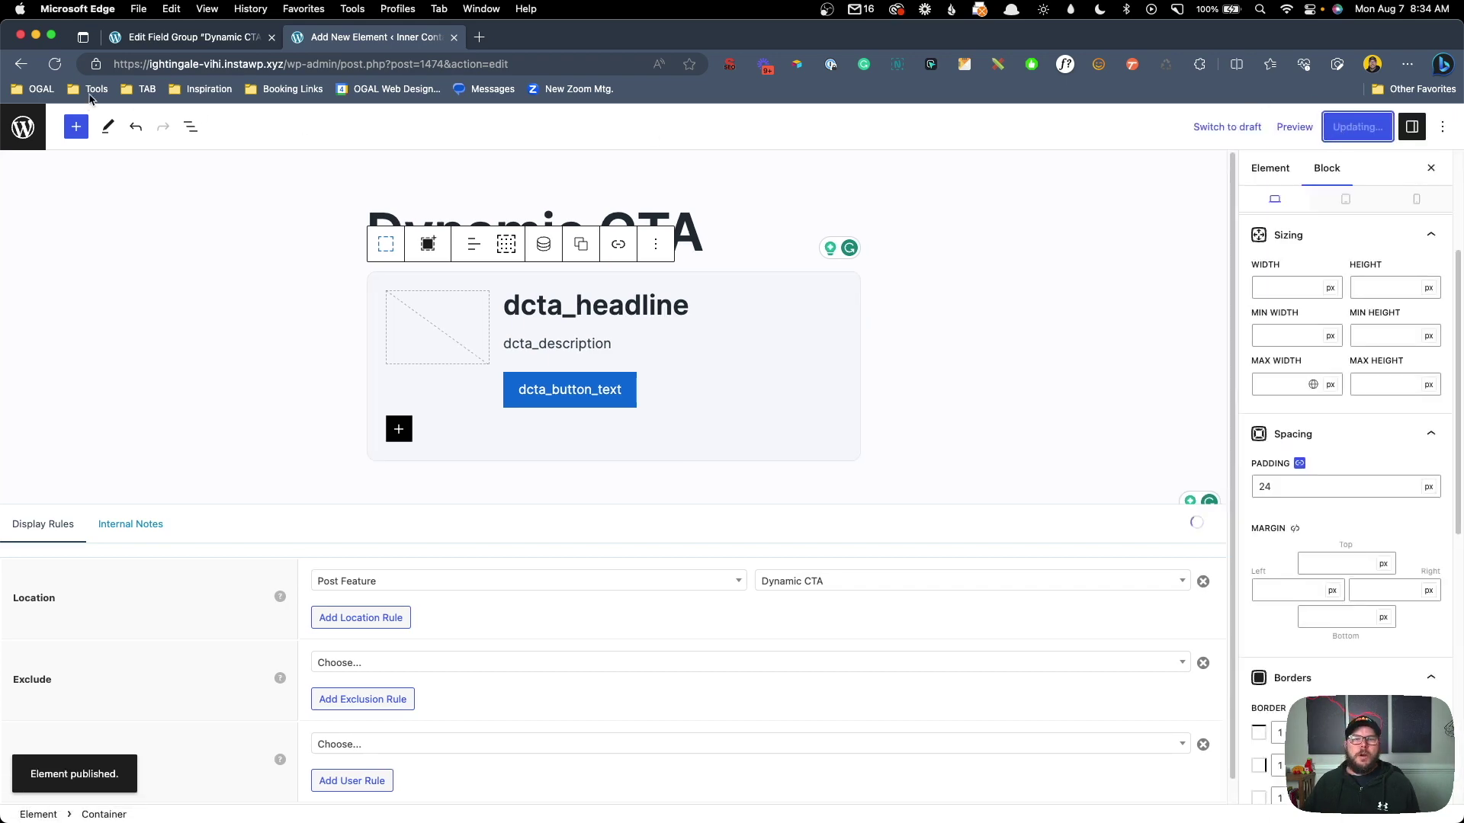
Step: From the list of all posts, open the "Navigating Stress" post's live view in a new tab and open the post for editing
{"action": "left_click", "coordinate": [23, 126]}
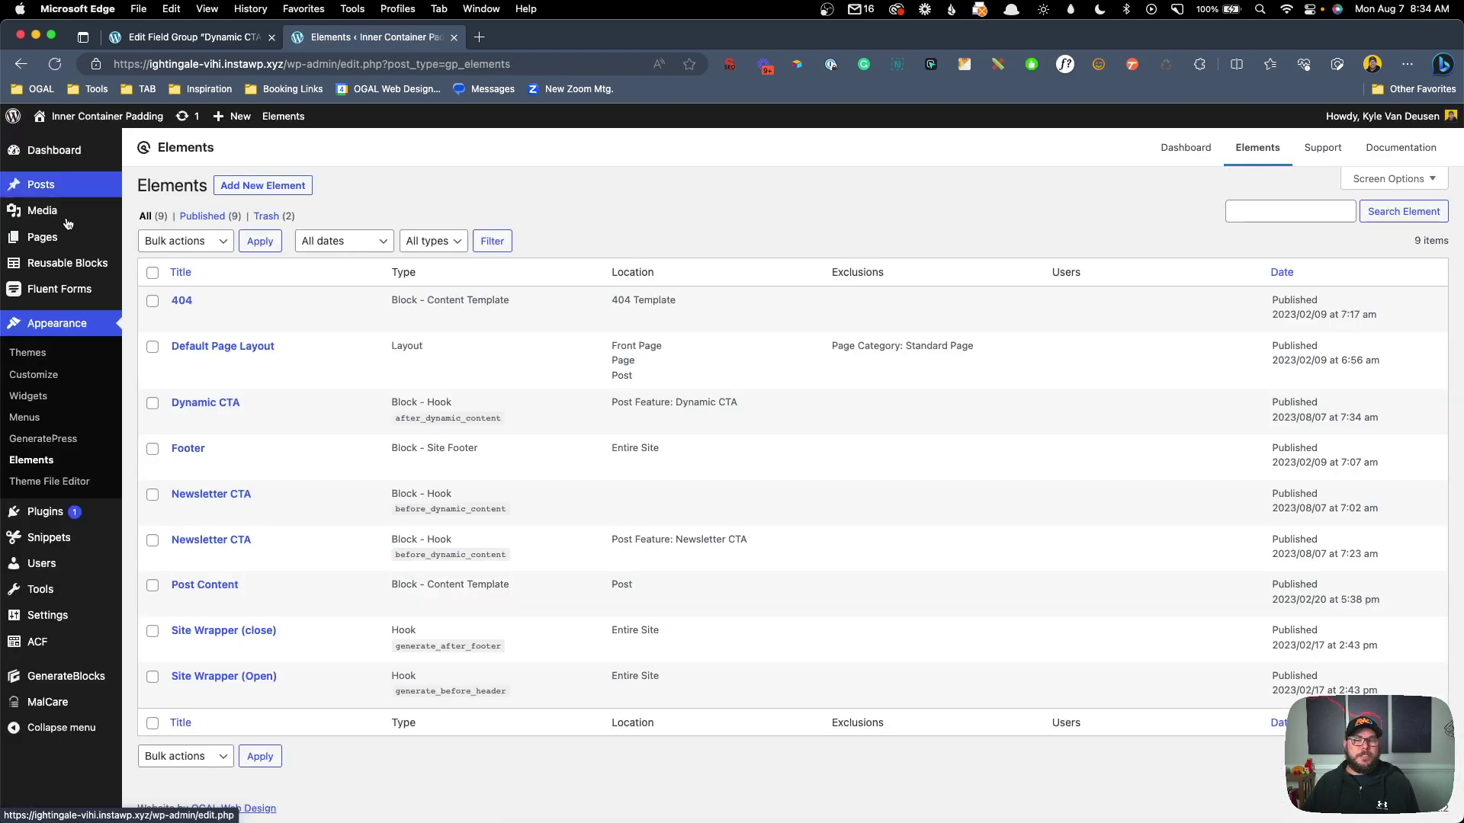
{"action": "mouse_move", "coordinate": [86, 191]}
{"action": "left_click", "coordinate": [175, 192]}
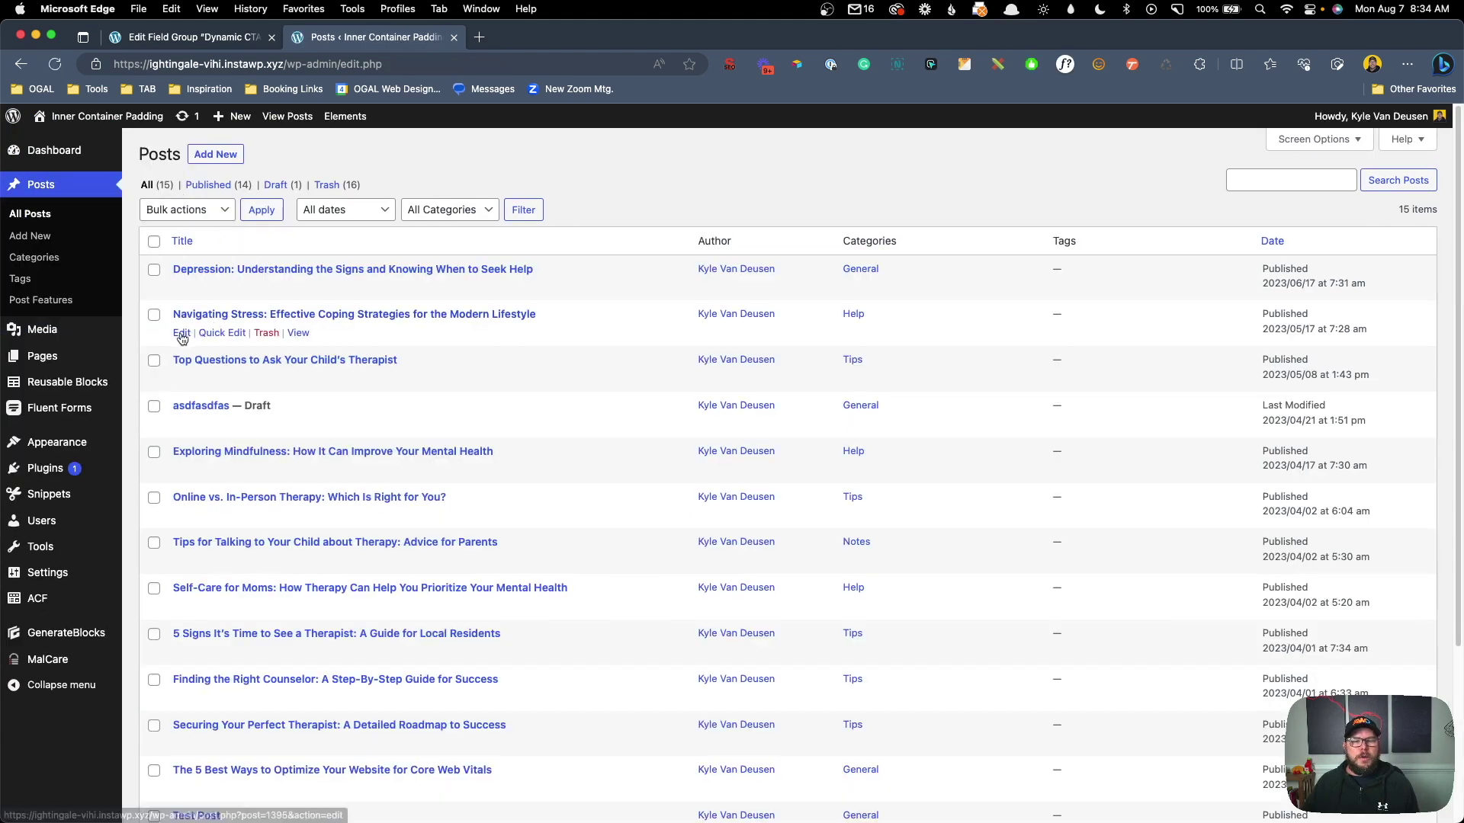
{"action": "left_click", "coordinate": [296, 334], "text": "super"}
{"action": "left_click", "coordinate": [180, 333]}
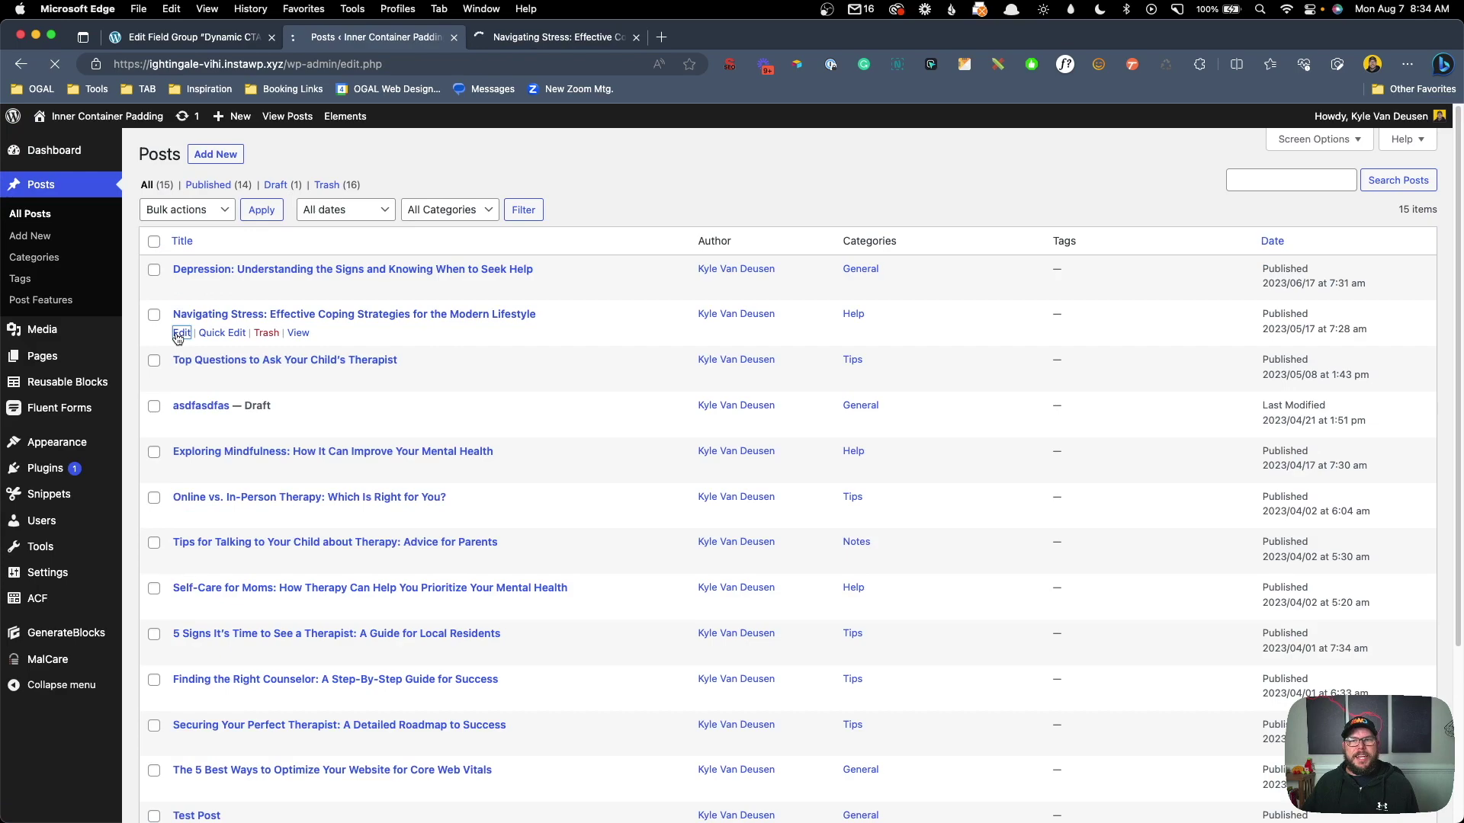
Step: Examine the post's selected Post Features and DCTA field values, and compare them with the end of the live post
{"action": "scroll", "coordinate": [1353, 571], "scroll_direction": "down", "scroll_amount": 3}
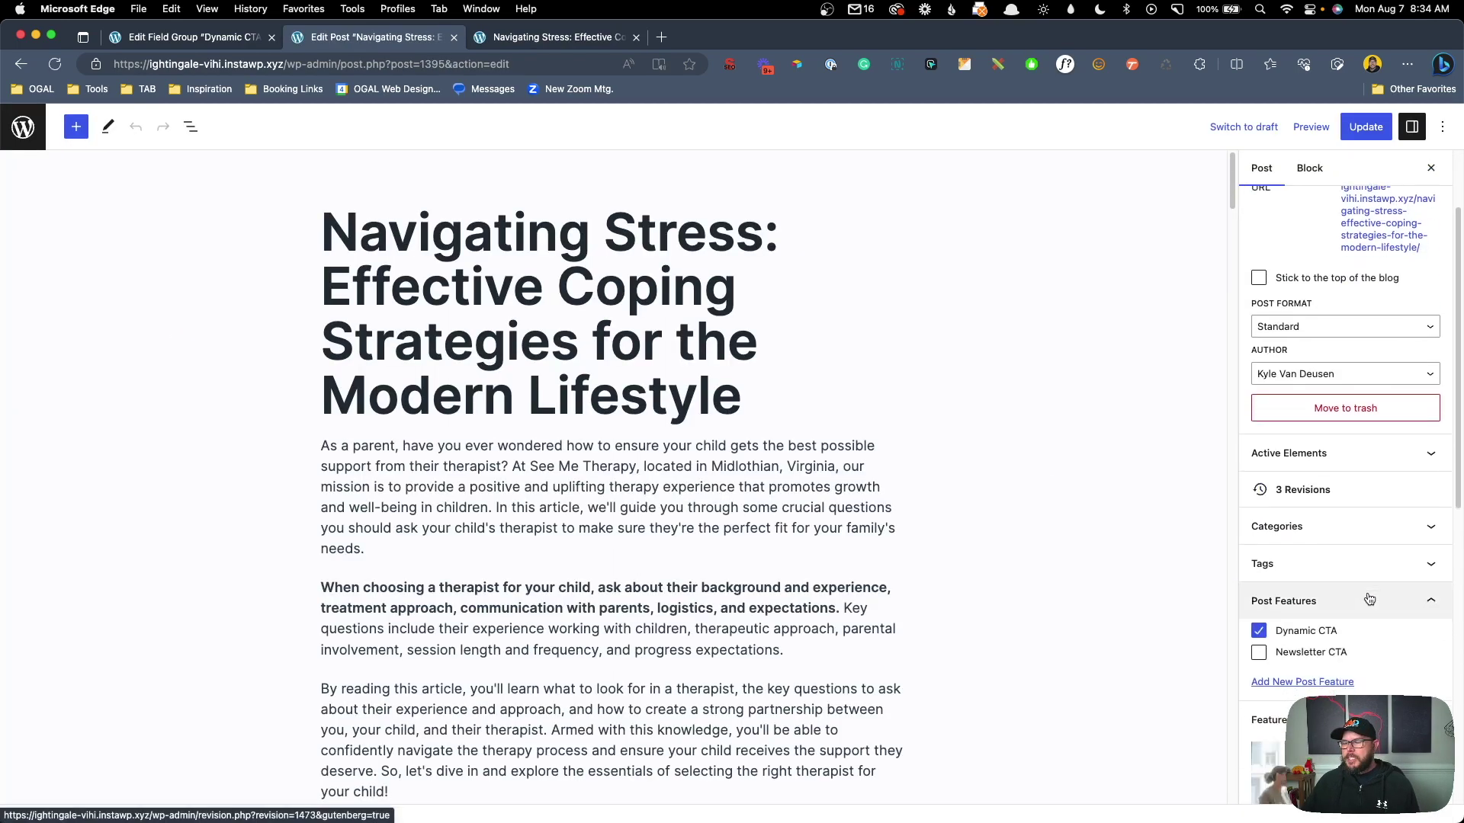
{"action": "scroll", "coordinate": [1308, 574], "scroll_direction": "down", "scroll_amount": 1}
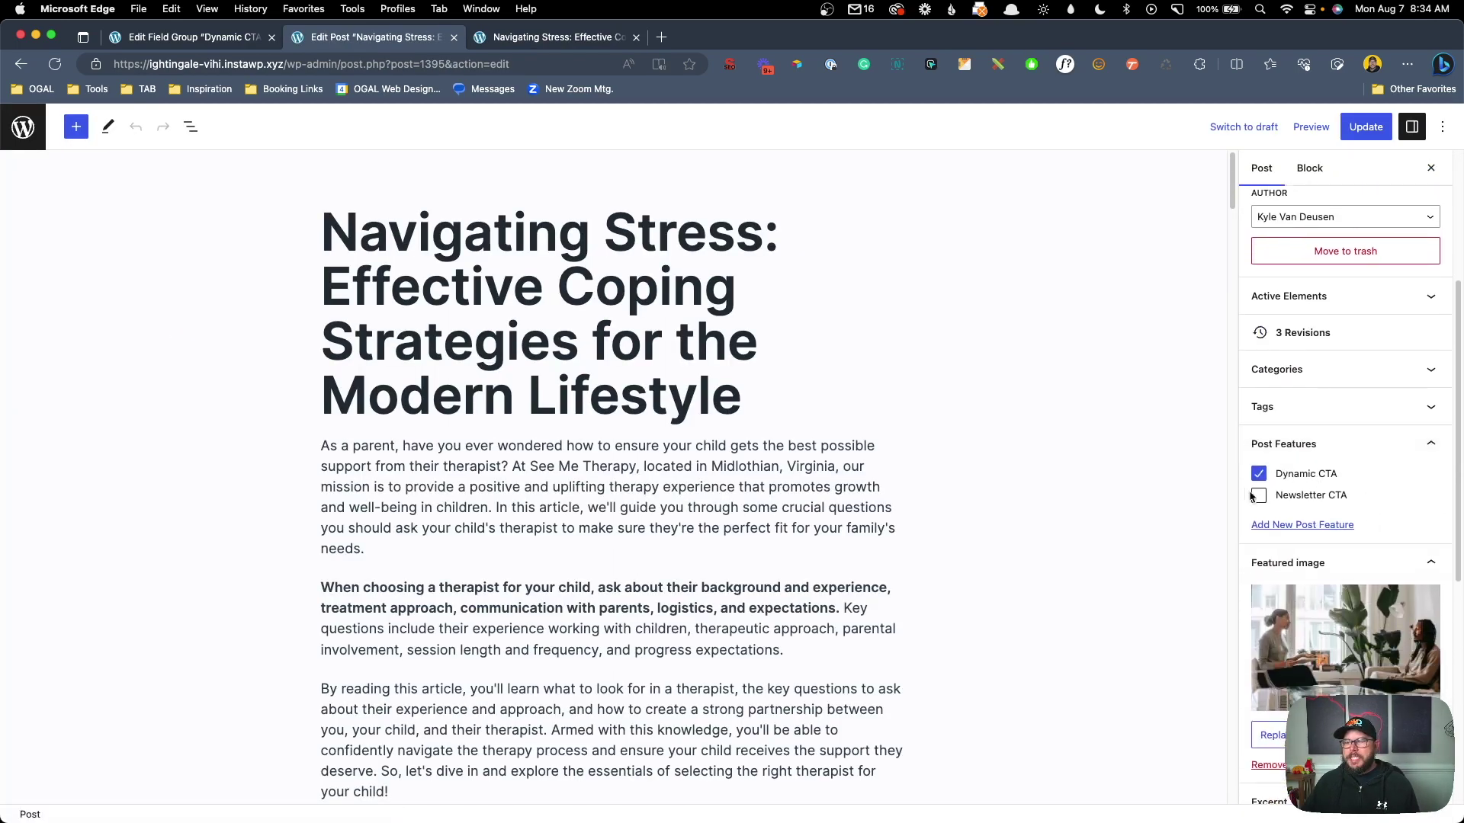
{"action": "scroll", "coordinate": [1055, 564], "scroll_direction": "down", "scroll_amount": 20}
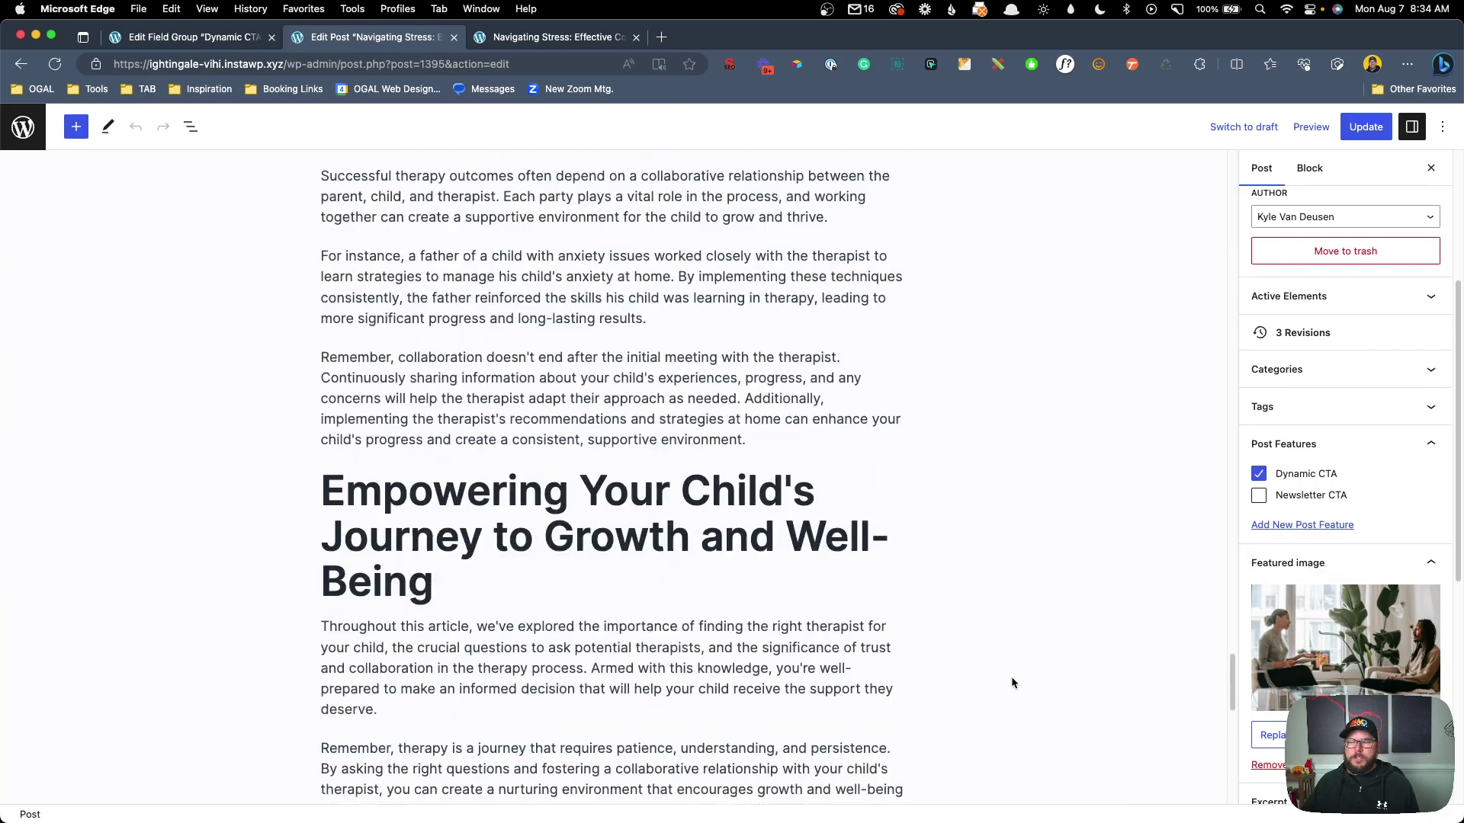
{"action": "scroll", "coordinate": [1011, 675], "scroll_direction": "down", "scroll_amount": 15}
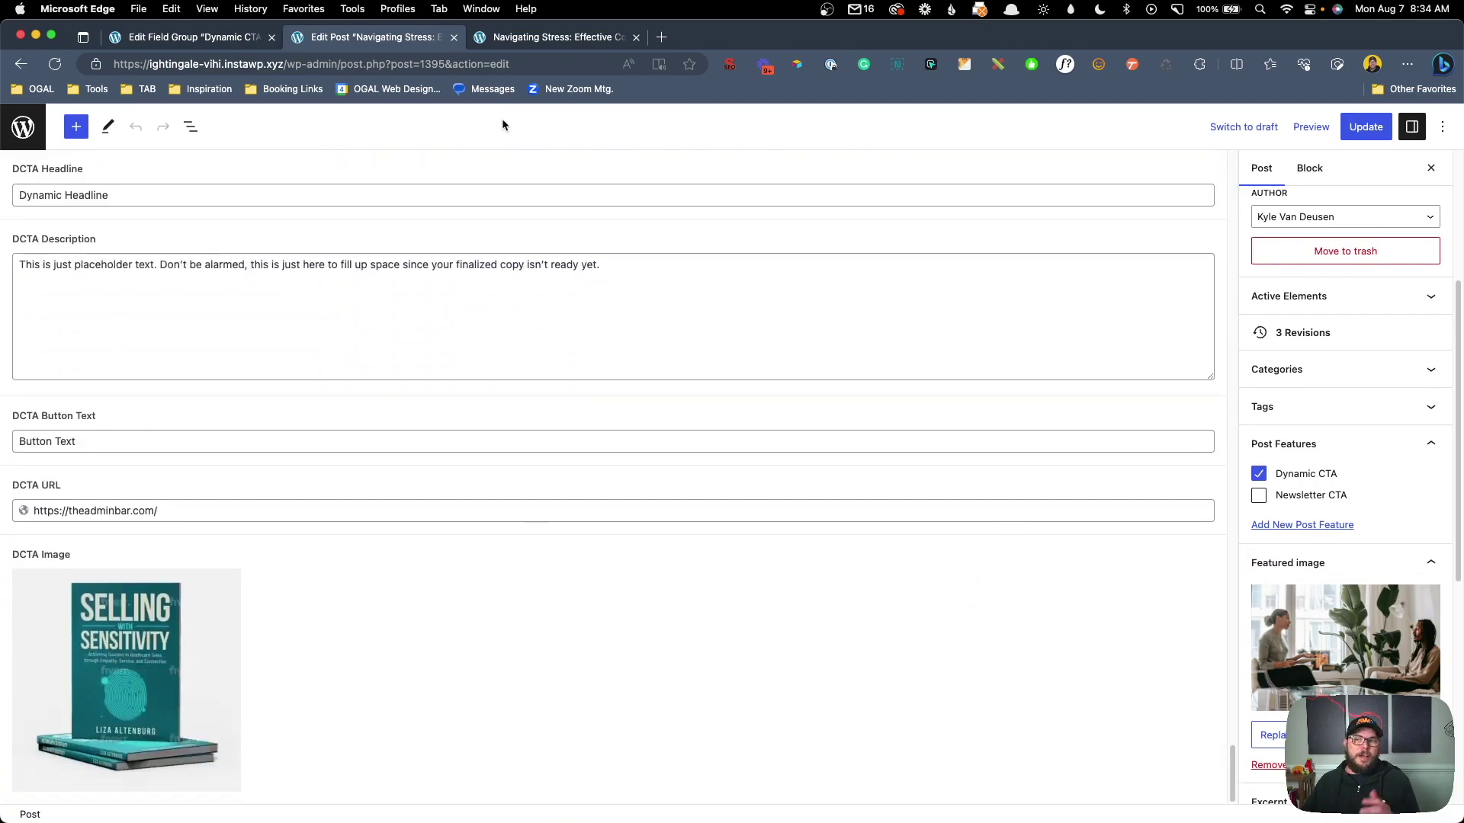
{"action": "left_click", "coordinate": [559, 44]}
{"action": "scroll", "coordinate": [833, 349], "scroll_direction": "down", "scroll_amount": 20}
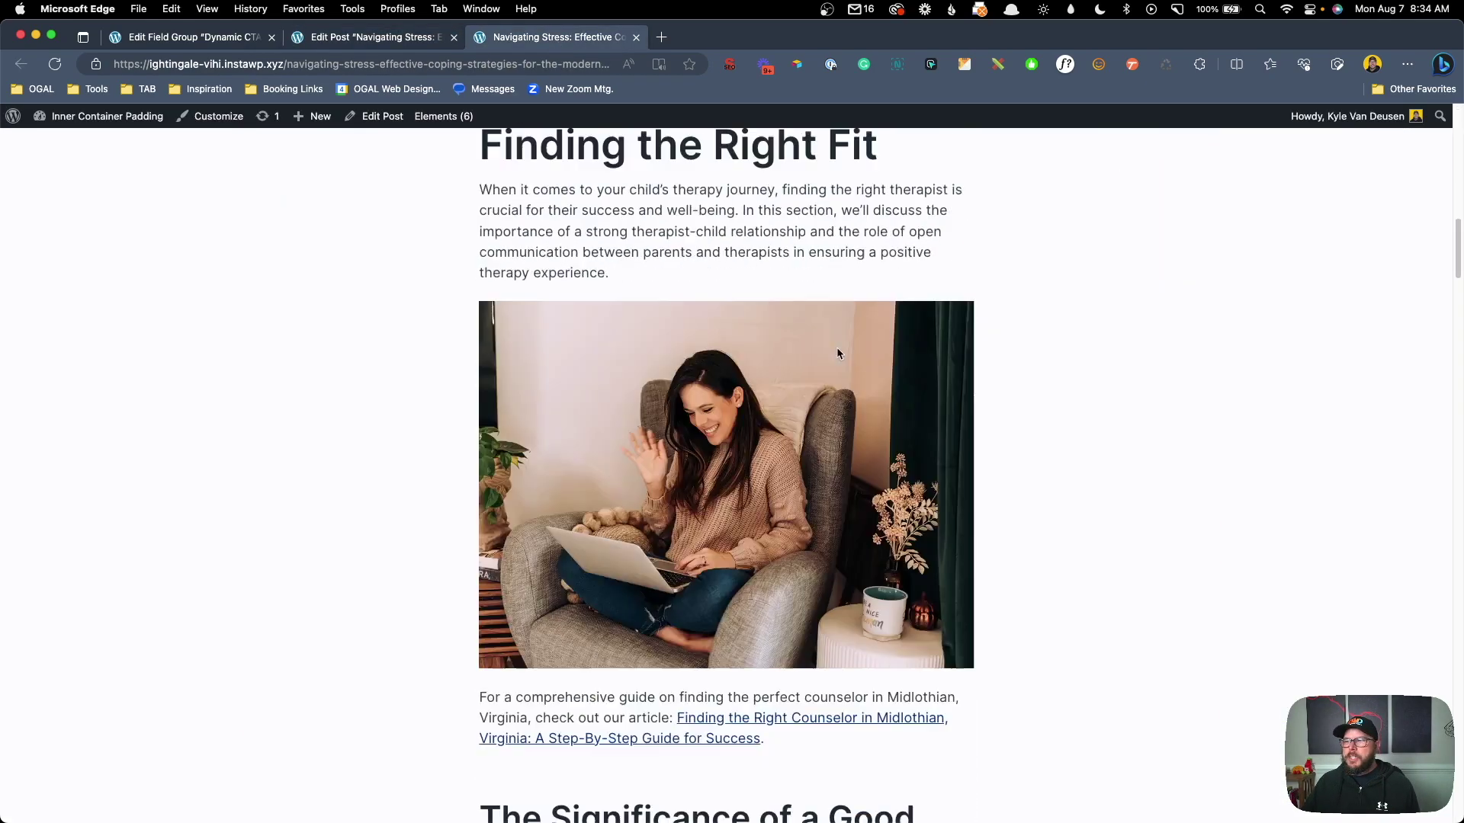
{"action": "scroll", "coordinate": [830, 436], "scroll_direction": "down", "scroll_amount": 20}
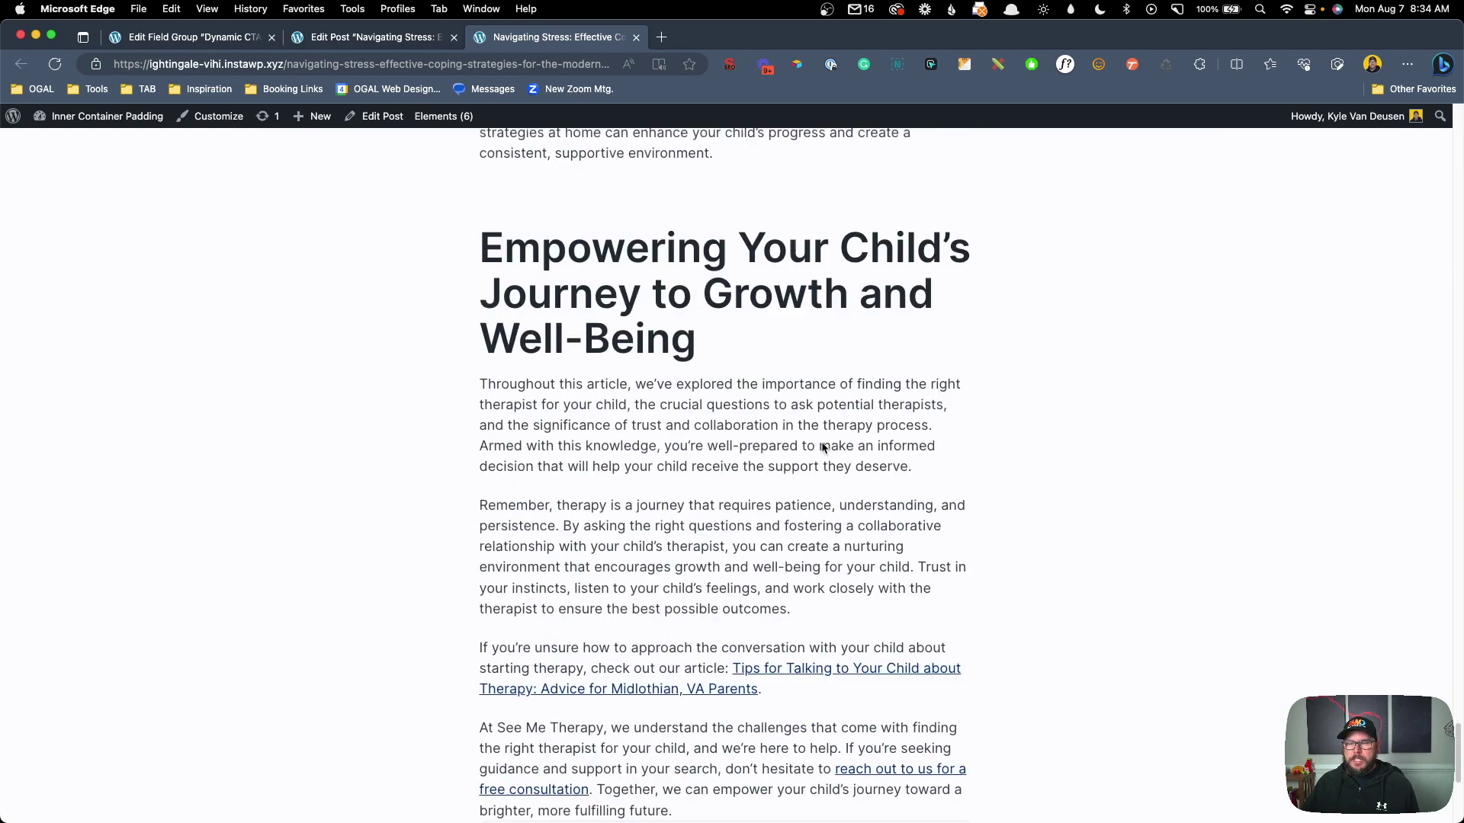
{"action": "scroll", "coordinate": [822, 448], "scroll_direction": "down", "scroll_amount": 2}
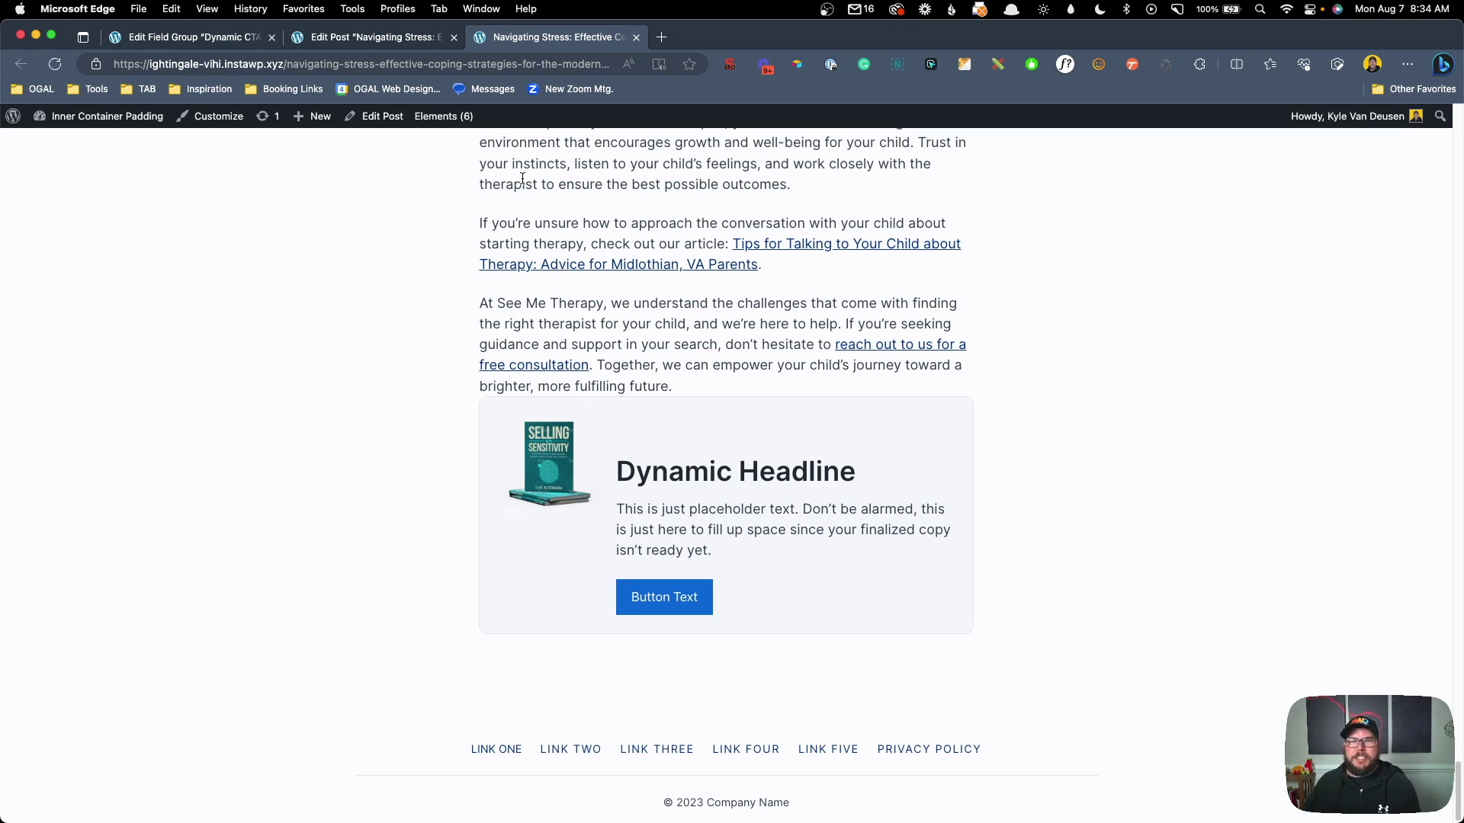
Step: Remove the Dynamic CTA post feature from the post, update it, and reload the live post to check its end
{"action": "left_click", "coordinate": [370, 37]}
{"action": "left_click", "coordinate": [1307, 479]}
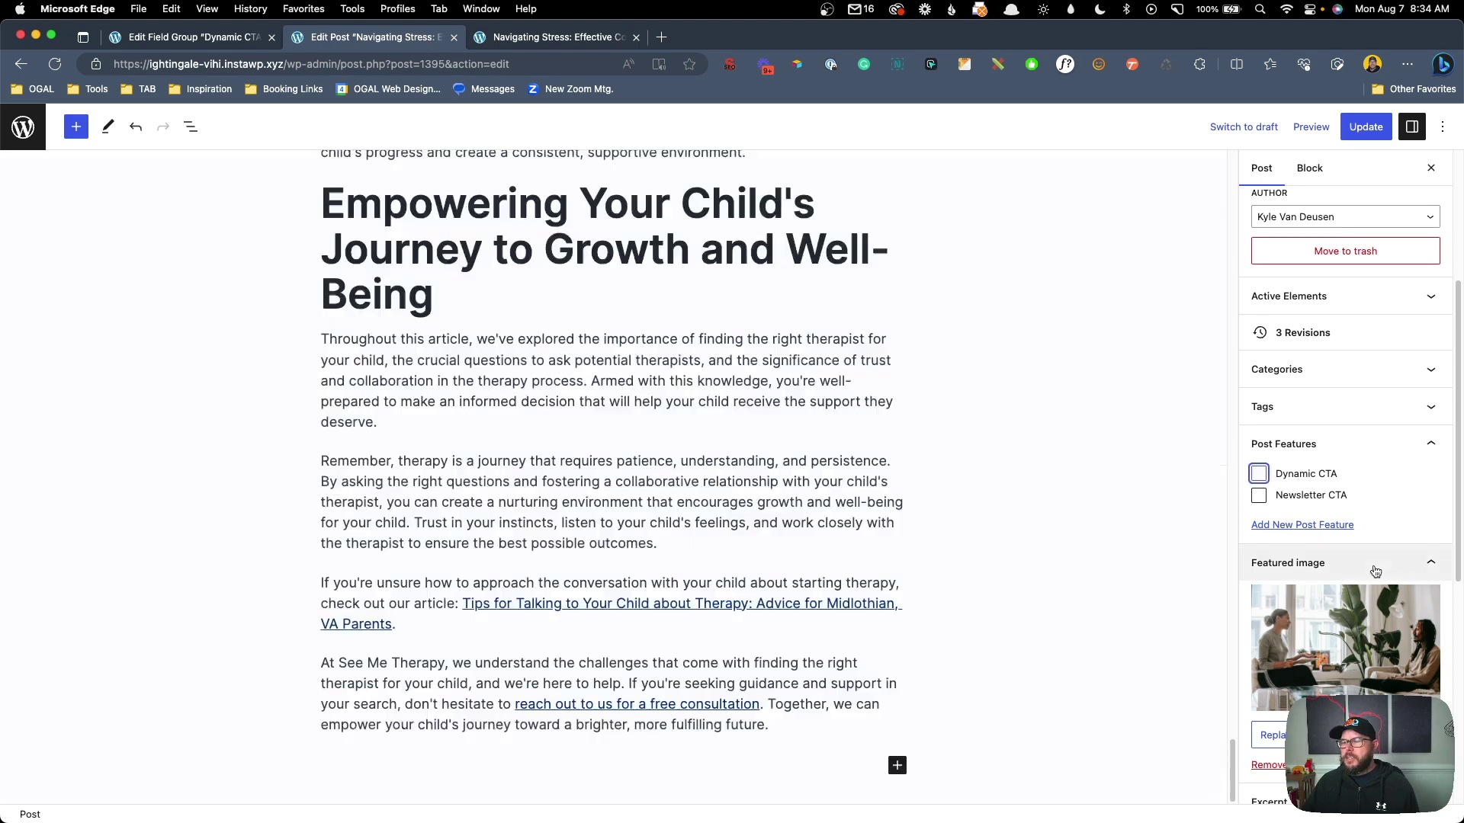
{"action": "left_click", "coordinate": [556, 37]}
{"action": "left_click", "coordinate": [551, 66]}
{"action": "key", "text": "Return"}
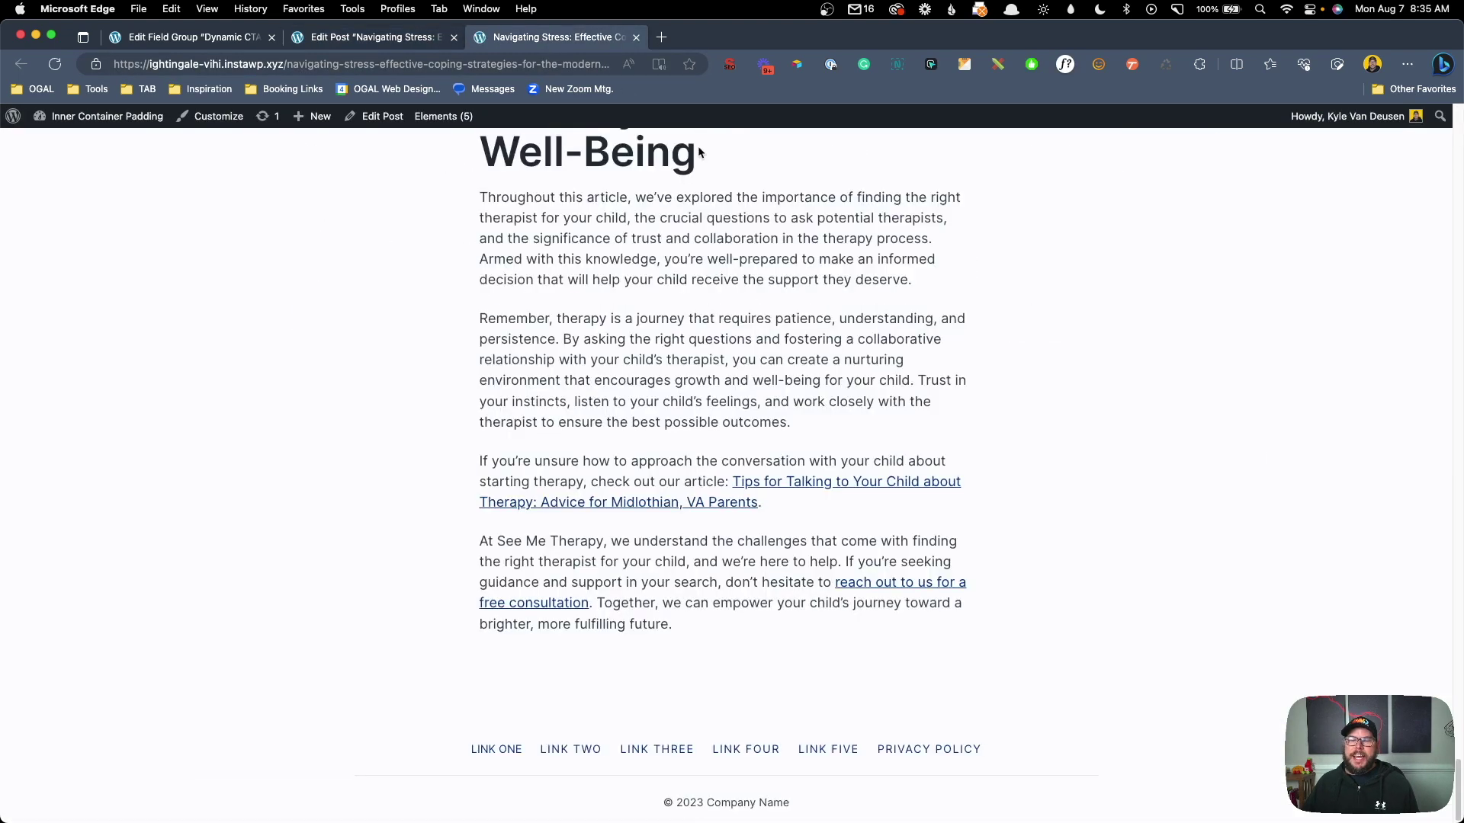